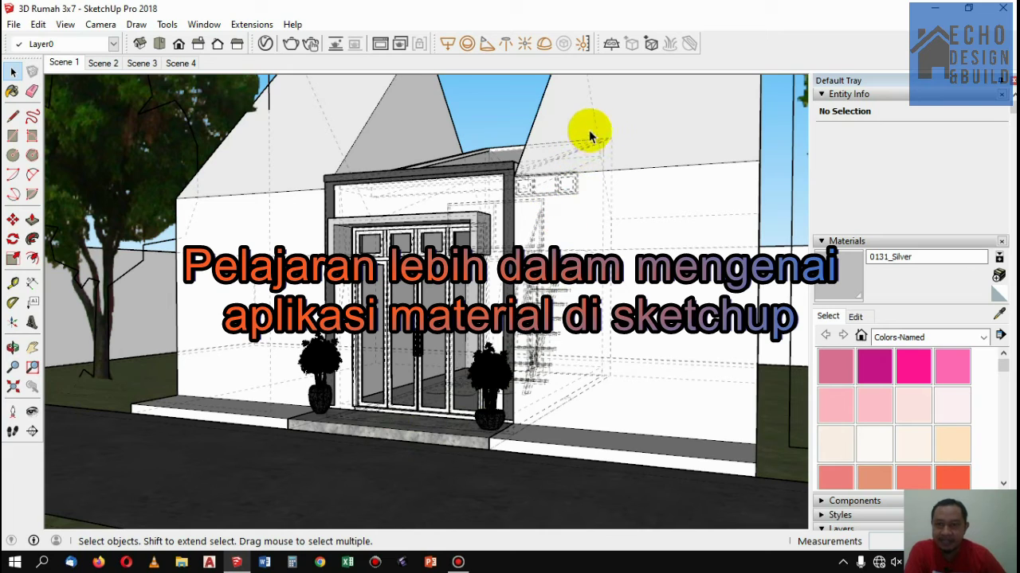
Orbit around the house to view its front from above and then from the right
{"action": "left_click", "coordinate": [14, 348]}
{"action": "mouse_move", "coordinate": [489, 107]}
{"action": "left_mouse_down"}
{"action": "mouse_move", "coordinate": [489, 151]}
{"action": "mouse_move", "coordinate": [519, 196]}
{"action": "mouse_move", "coordinate": [603, 191]}
{"action": "left_mouse_up"}
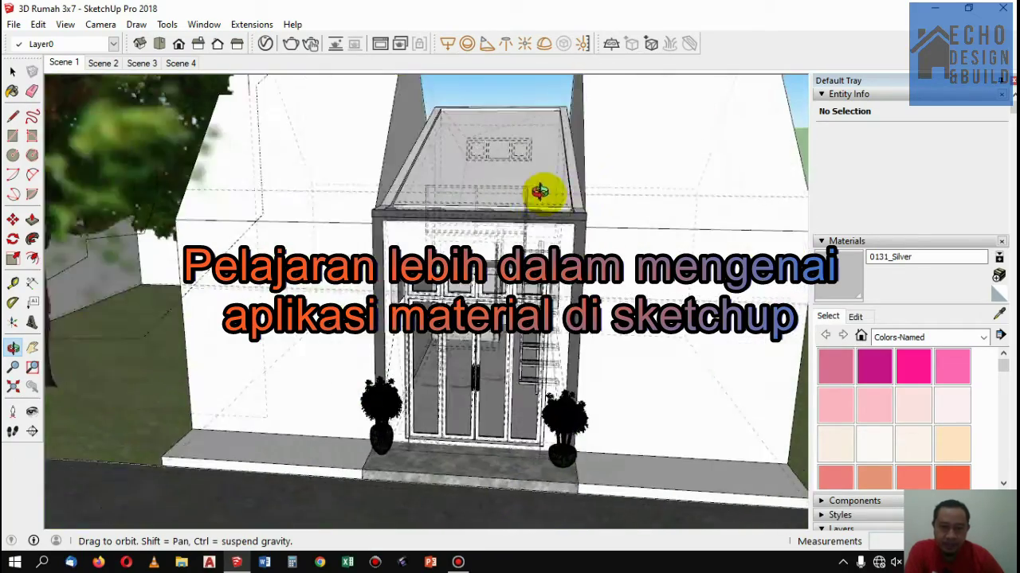
{"action": "mouse_move", "coordinate": [540, 191]}
{"action": "left_mouse_down"}
{"action": "mouse_move", "coordinate": [473, 200]}
{"action": "mouse_move", "coordinate": [667, 160]}
{"action": "mouse_move", "coordinate": [676, 172]}
{"action": "left_mouse_up"}
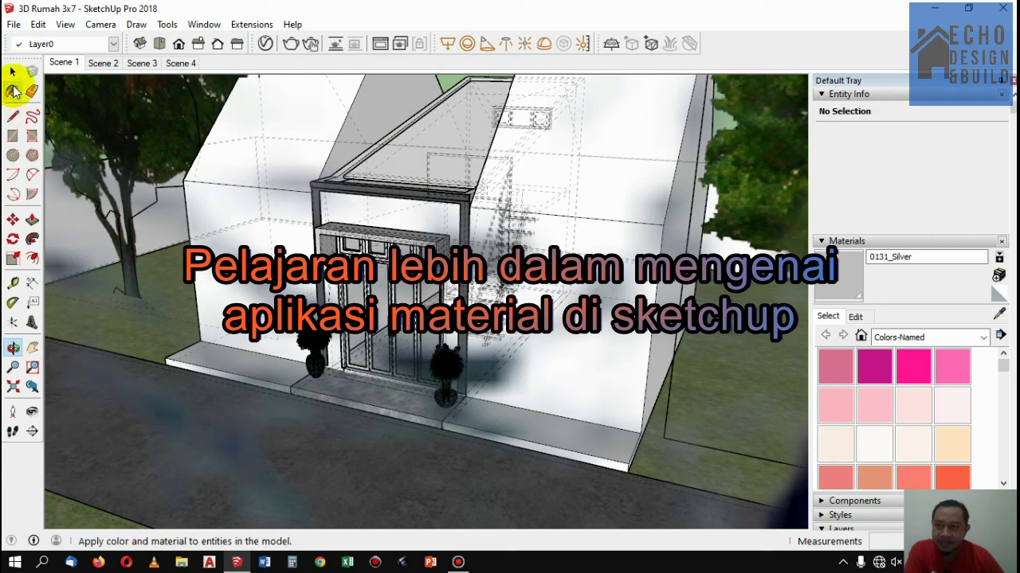
Select the tree in front of the house and zoom out to see the whole site
{"action": "left_click", "coordinate": [13, 71]}
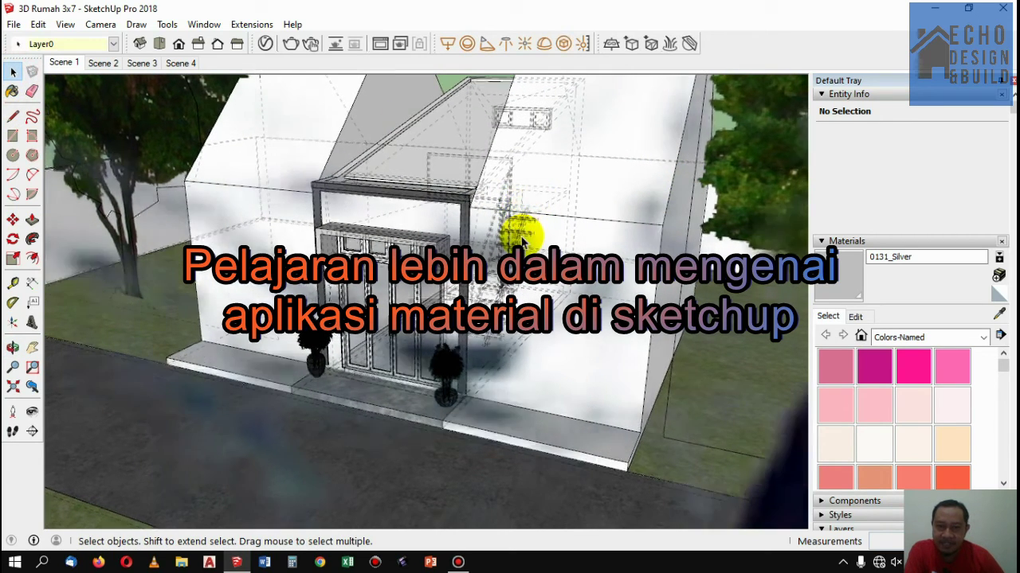
{"action": "left_click", "coordinate": [519, 234]}
{"action": "scroll", "coordinate": [522, 239], "scroll_direction": "down", "scroll_amount": 1}
{"action": "scroll", "coordinate": [521, 239], "scroll_direction": "down", "scroll_amount": 1}
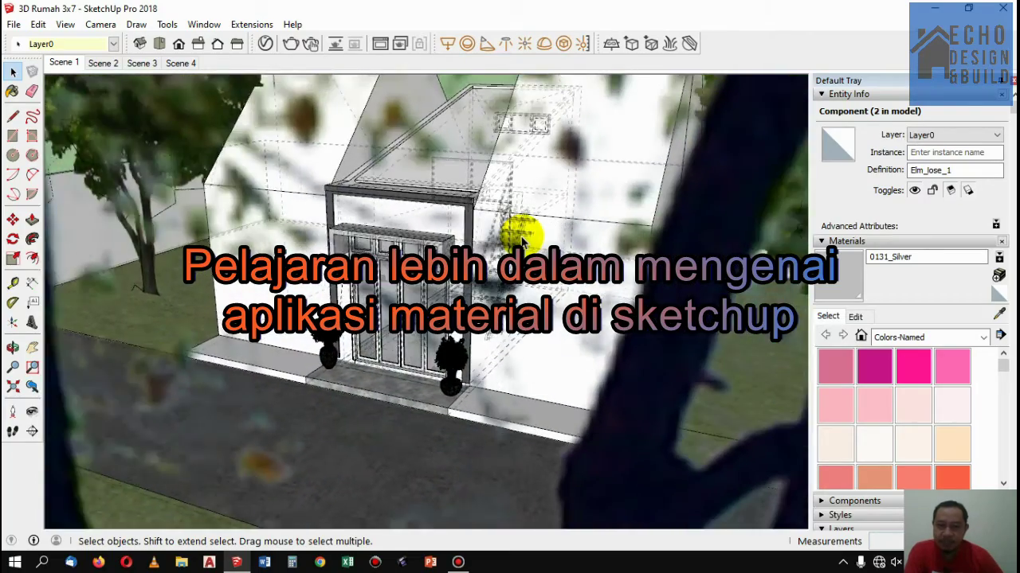
{"action": "scroll", "coordinate": [522, 239], "scroll_direction": "down", "scroll_amount": 1}
{"action": "scroll", "coordinate": [522, 239], "scroll_direction": "down", "scroll_amount": 1}
{"action": "scroll", "coordinate": [522, 247], "scroll_direction": "down", "scroll_amount": 1}
{"action": "scroll", "coordinate": [523, 251], "scroll_direction": "down", "scroll_amount": 1}
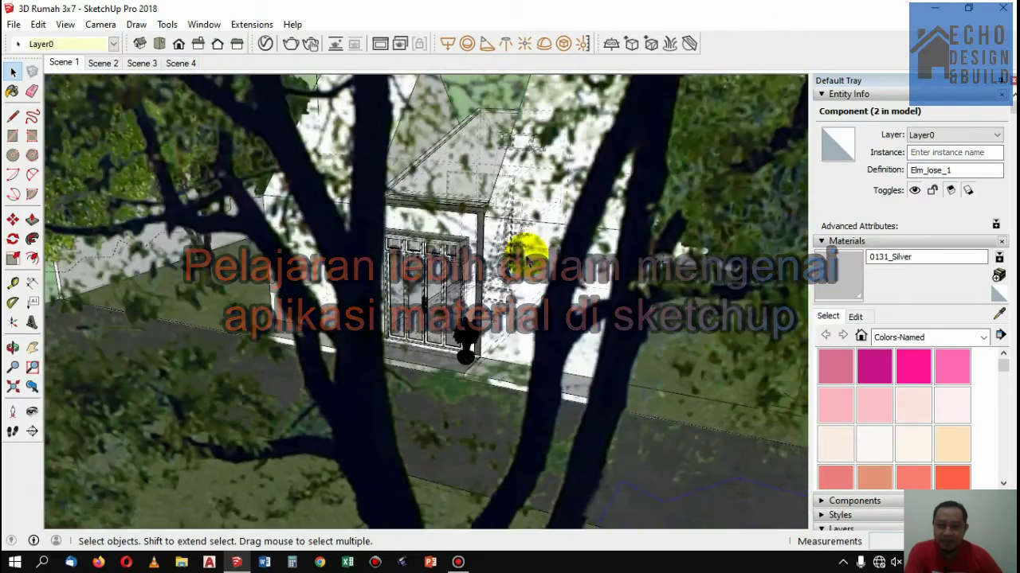
{"action": "scroll", "coordinate": [524, 257], "scroll_direction": "down", "scroll_amount": 1}
{"action": "scroll", "coordinate": [526, 263], "scroll_direction": "down", "scroll_amount": 1}
{"action": "scroll", "coordinate": [526, 263], "scroll_direction": "down", "scroll_amount": 1}
{"action": "scroll", "coordinate": [525, 267], "scroll_direction": "down", "scroll_amount": 1}
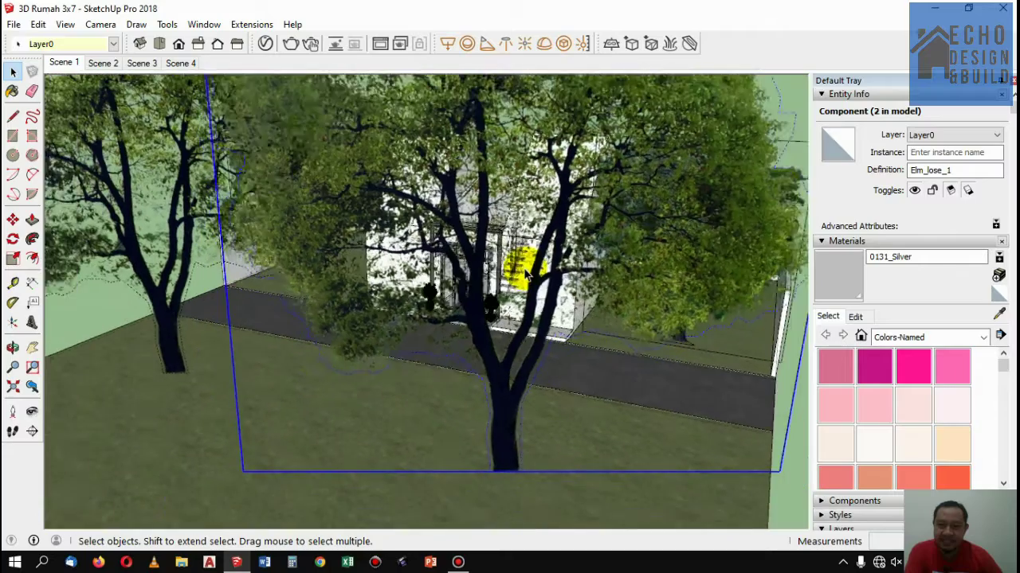
{"action": "scroll", "coordinate": [526, 271], "scroll_direction": "down", "scroll_amount": 1}
{"action": "scroll", "coordinate": [526, 275], "scroll_direction": "down", "scroll_amount": 1}
{"action": "scroll", "coordinate": [524, 275], "scroll_direction": "down", "scroll_amount": 1}
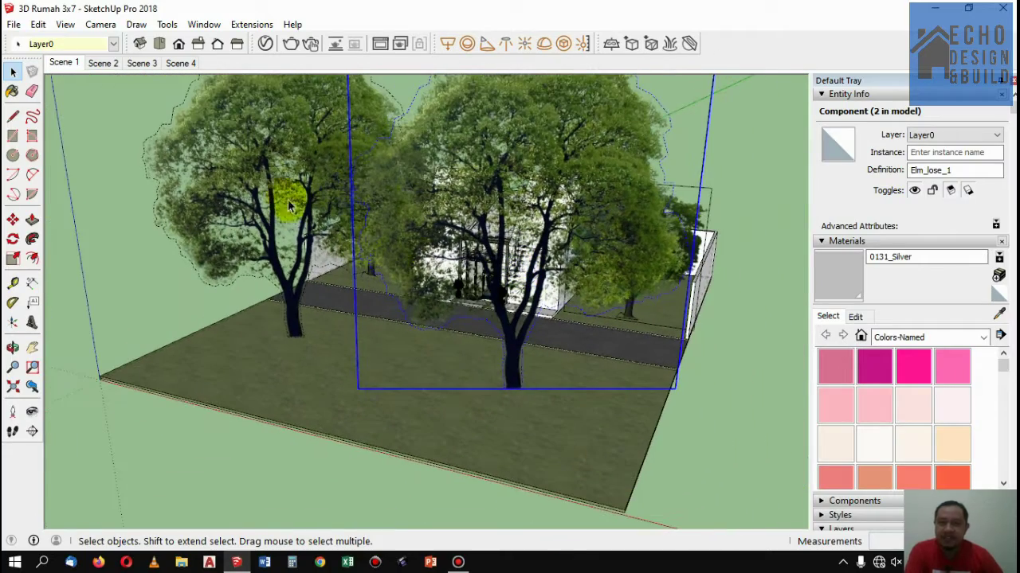
Select the left and right front trees, then orbit to a side view of the house
{"action": "left_click", "coordinate": [259, 167]}
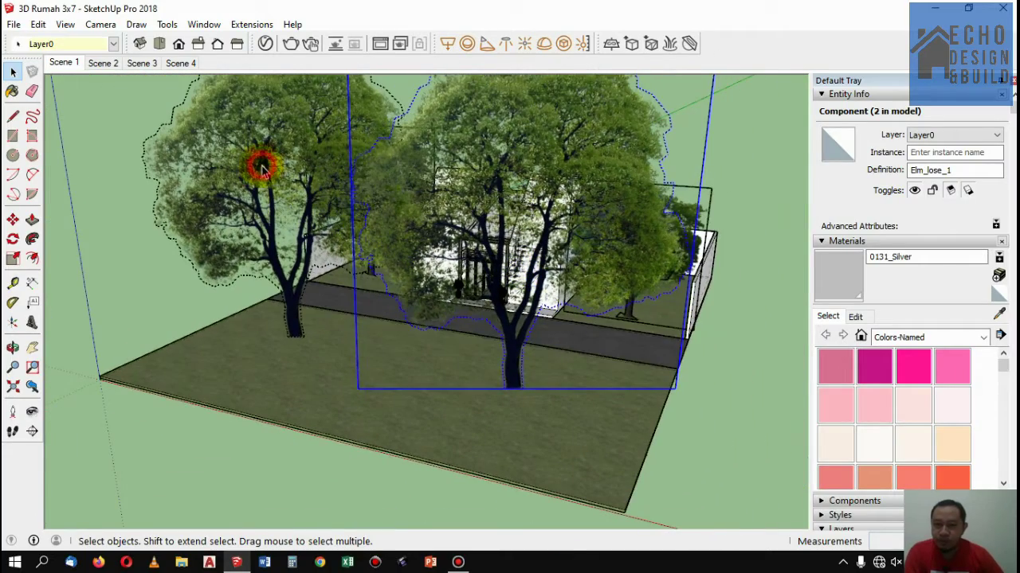
{"action": "left_click", "coordinate": [560, 203], "text": "shift"}
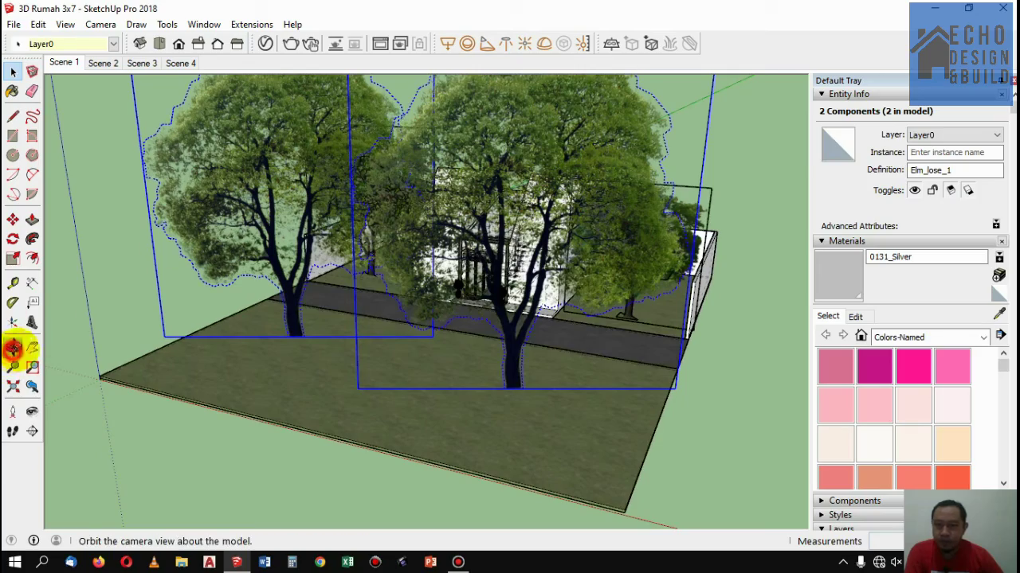
{"action": "left_click", "coordinate": [12, 348]}
{"action": "mouse_move", "coordinate": [462, 227]}
{"action": "left_mouse_down"}
{"action": "mouse_move", "coordinate": [377, 272]}
{"action": "mouse_move", "coordinate": [576, 248]}
{"action": "left_mouse_up"}
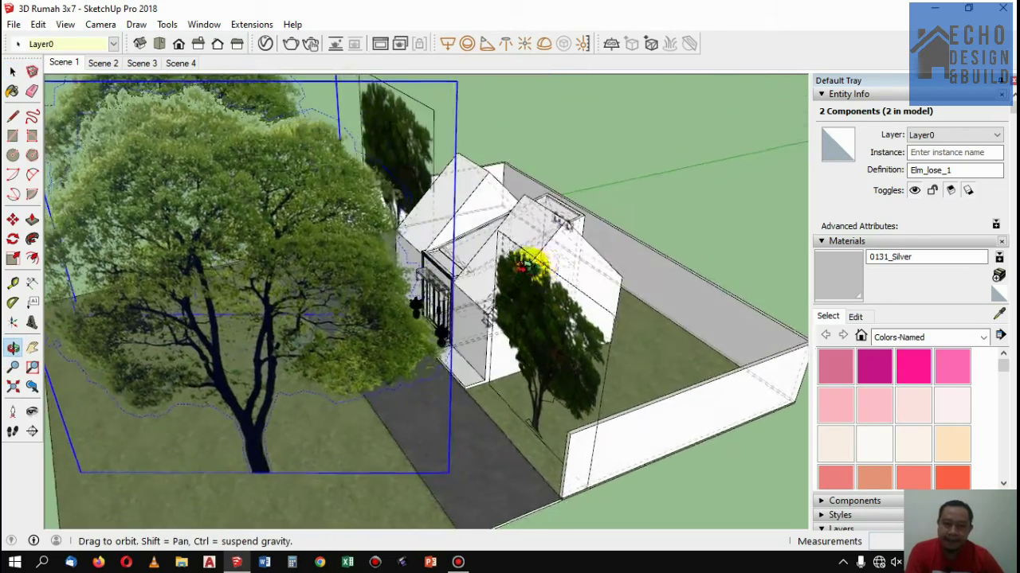
{"action": "left_click_drag", "start_coordinate": [593, 257], "coordinate": [510, 255]}
Add the side tree and the rear tree to the selection, making 4 components
{"action": "left_click", "coordinate": [12, 72]}
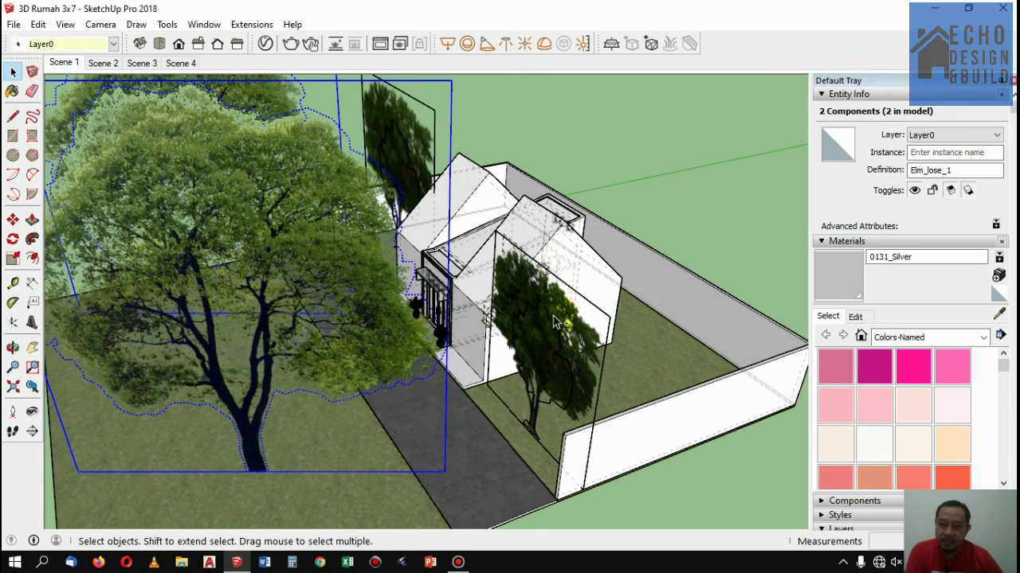
{"action": "left_click", "coordinate": [415, 157], "text": "shift"}
{"action": "left_click", "coordinate": [588, 349], "text": "shift"}
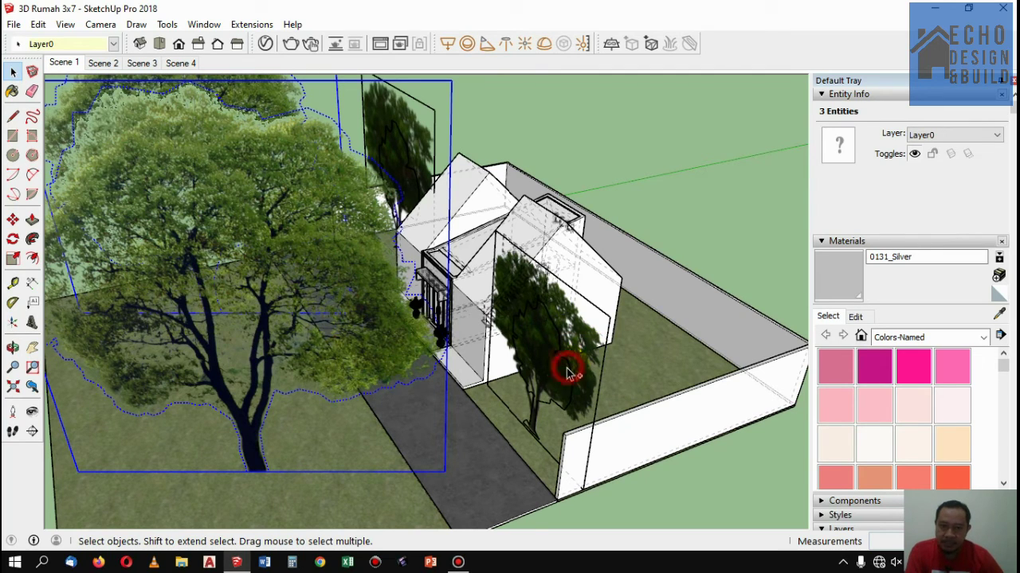
{"action": "left_click", "coordinate": [567, 370], "text": "shift"}
{"action": "left_click", "coordinate": [402, 123], "text": "shift"}
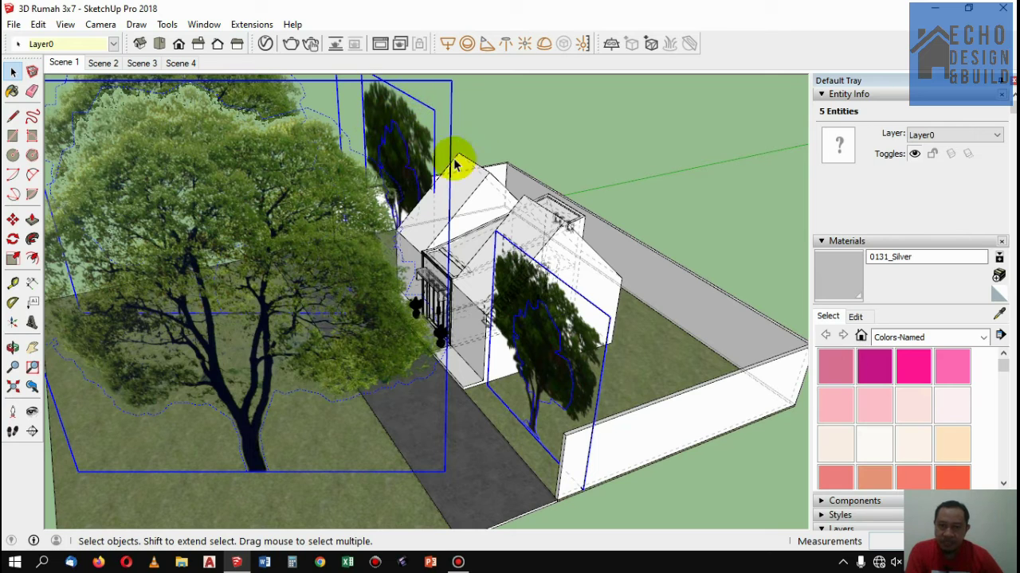
{"action": "right_click", "coordinate": [526, 309]}
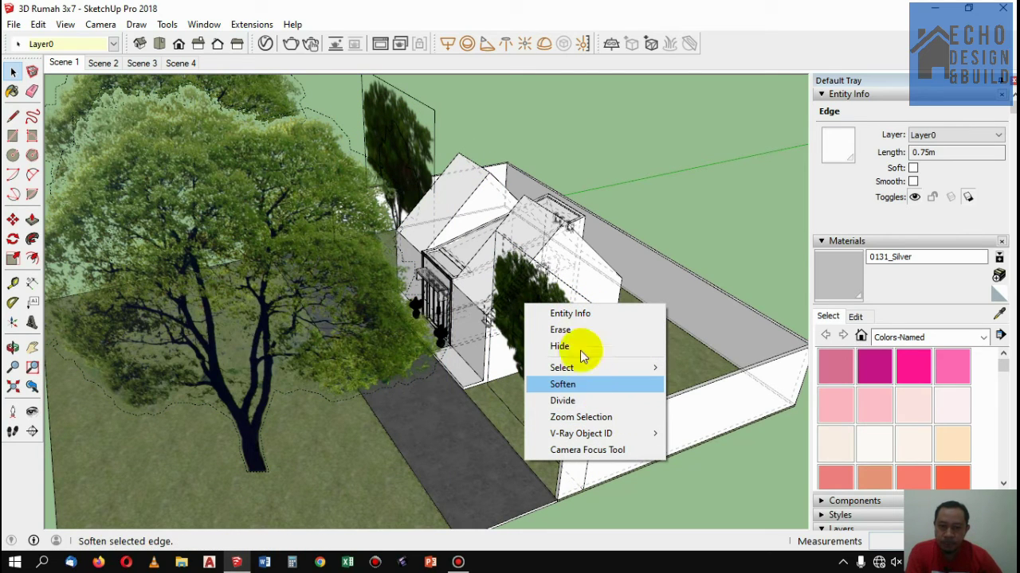
{"action": "left_click", "coordinate": [404, 162]}
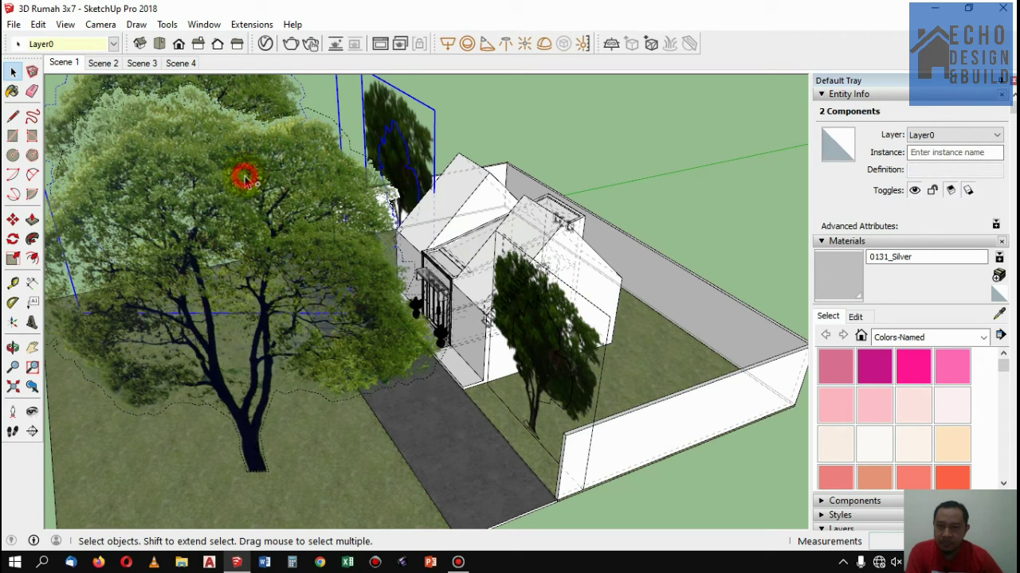
{"action": "left_click", "coordinate": [558, 343], "text": "shift"}
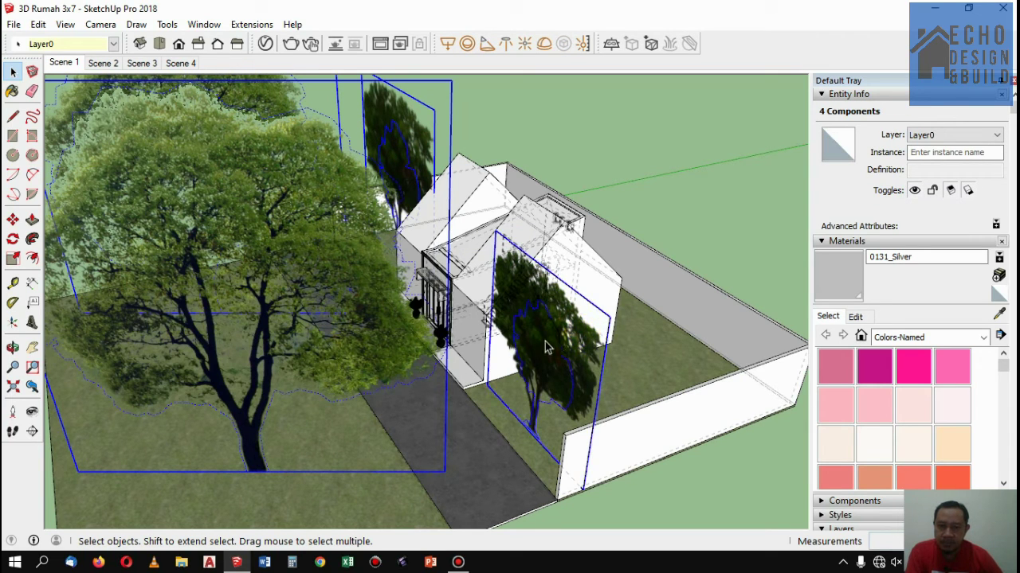
Zoom in on the entrance and add the front and rear potted plants to the tree selection
{"action": "scroll", "coordinate": [450, 323], "scroll_direction": "up", "scroll_amount": 3}
{"action": "scroll", "coordinate": [448, 319], "scroll_direction": "up", "scroll_amount": 3}
{"action": "scroll", "coordinate": [434, 342], "scroll_direction": "up", "scroll_amount": 3}
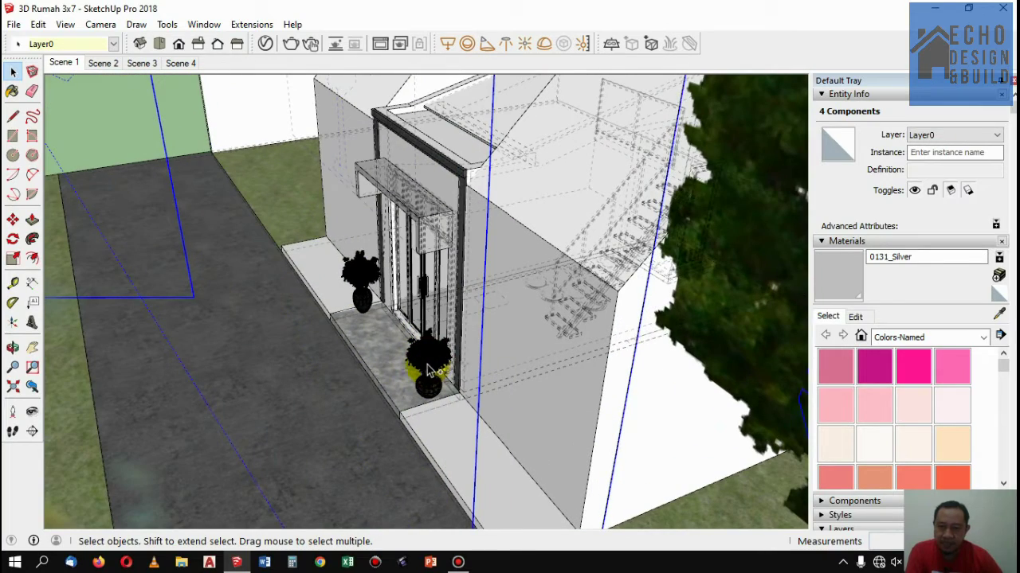
{"action": "left_click", "coordinate": [428, 382], "text": "shift"}
{"action": "scroll", "coordinate": [427, 387], "scroll_direction": "up", "scroll_amount": 2}
{"action": "scroll", "coordinate": [426, 387], "scroll_direction": "up", "scroll_amount": 2}
{"action": "scroll", "coordinate": [430, 391], "scroll_direction": "up", "scroll_amount": 1}
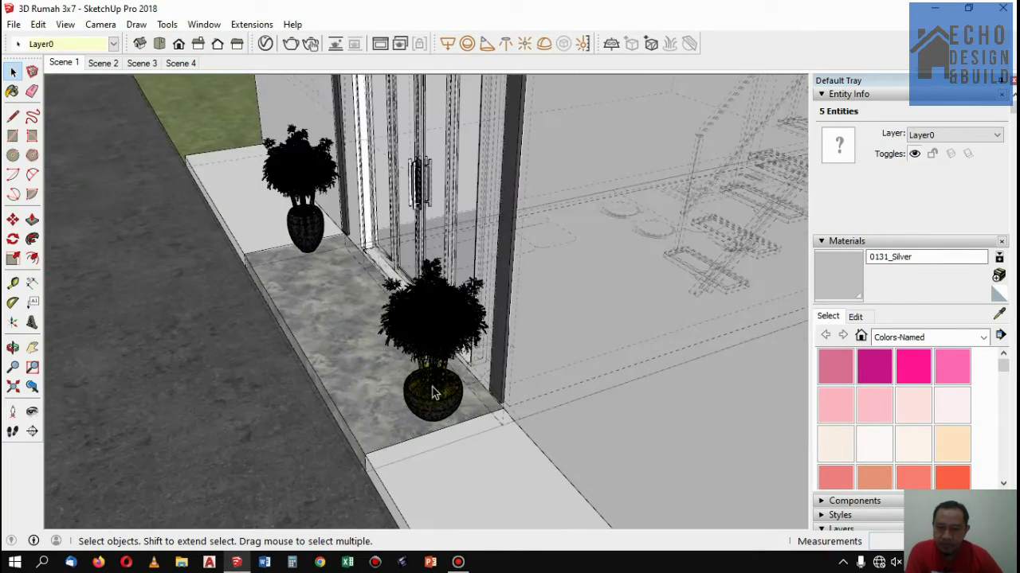
{"action": "scroll", "coordinate": [437, 395], "scroll_direction": "up", "scroll_amount": 2}
{"action": "left_click", "coordinate": [438, 394], "text": "shift"}
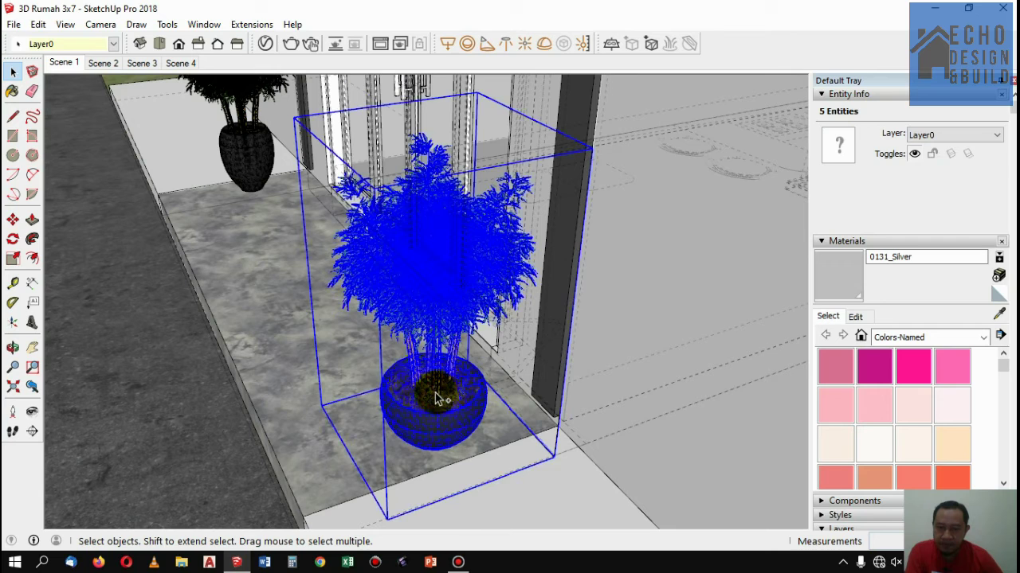
{"action": "left_click", "coordinate": [249, 150], "text": "shift"}
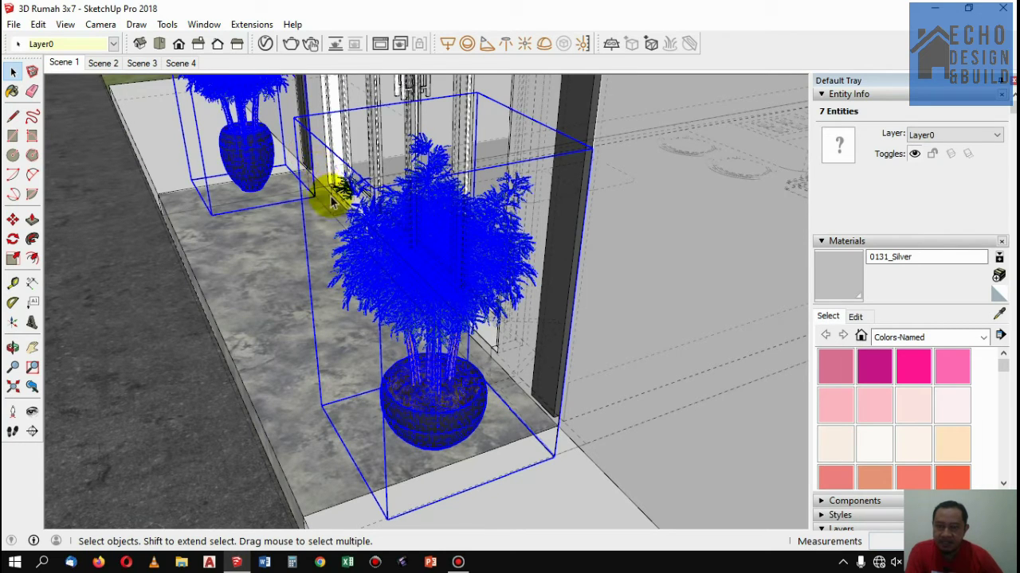
{"action": "scroll", "coordinate": [368, 254], "scroll_direction": "down", "scroll_amount": 2}
{"action": "scroll", "coordinate": [371, 256], "scroll_direction": "down", "scroll_amount": 1}
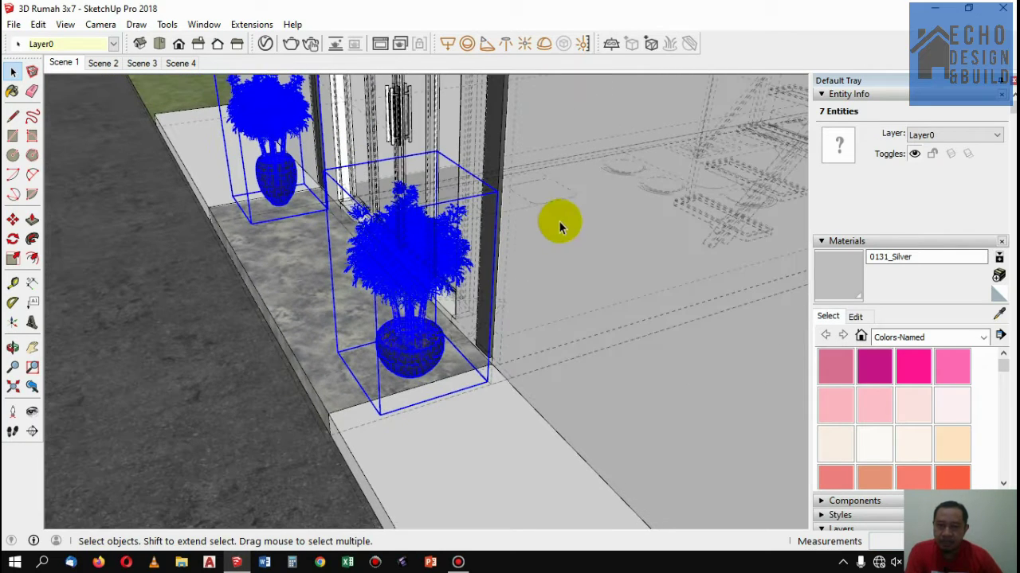
{"action": "scroll", "coordinate": [511, 238], "scroll_direction": "down", "scroll_amount": 2}
{"action": "scroll", "coordinate": [510, 238], "scroll_direction": "down", "scroll_amount": 1}
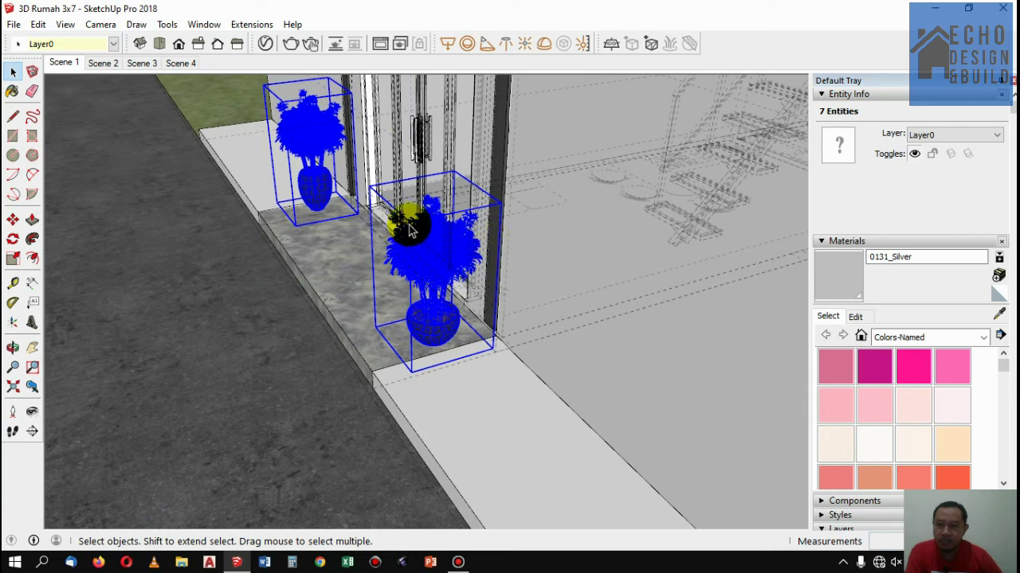
{"action": "scroll", "coordinate": [376, 235], "scroll_direction": "up", "scroll_amount": 1}
{"action": "right_click", "coordinate": [436, 233]}
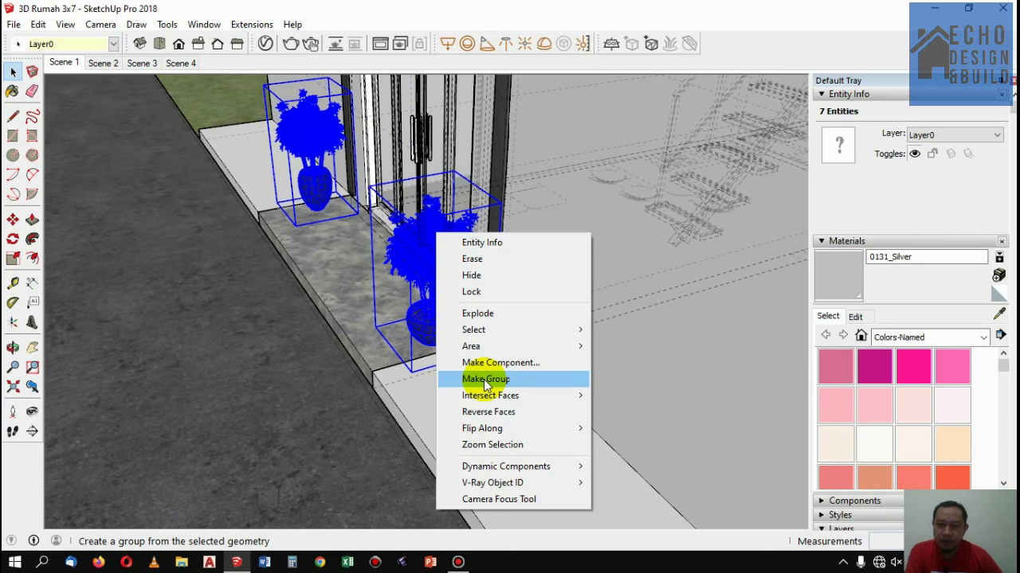
Make Group from the seven selected trees and pots, then orbit to face the entrance
{"action": "left_click", "coordinate": [483, 379]}
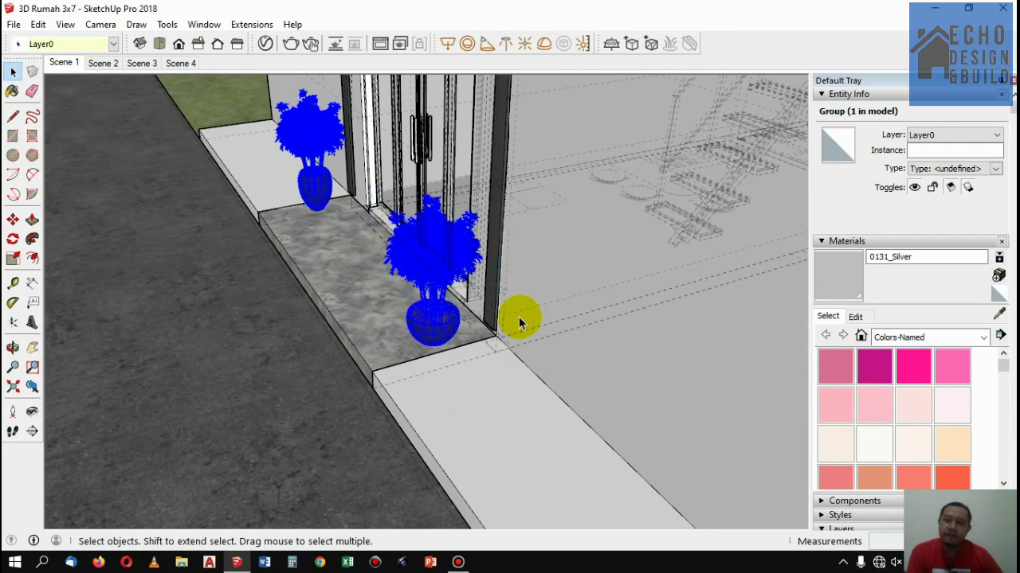
{"action": "scroll", "coordinate": [512, 304], "scroll_direction": "down", "scroll_amount": 2}
{"action": "scroll", "coordinate": [512, 304], "scroll_direction": "down", "scroll_amount": 2}
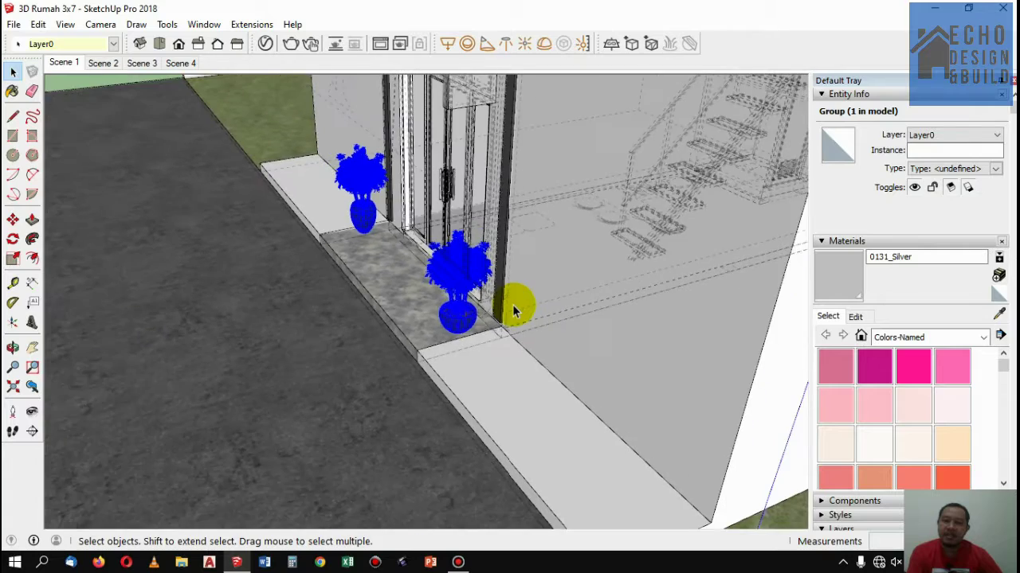
{"action": "scroll", "coordinate": [513, 304], "scroll_direction": "down", "scroll_amount": 2}
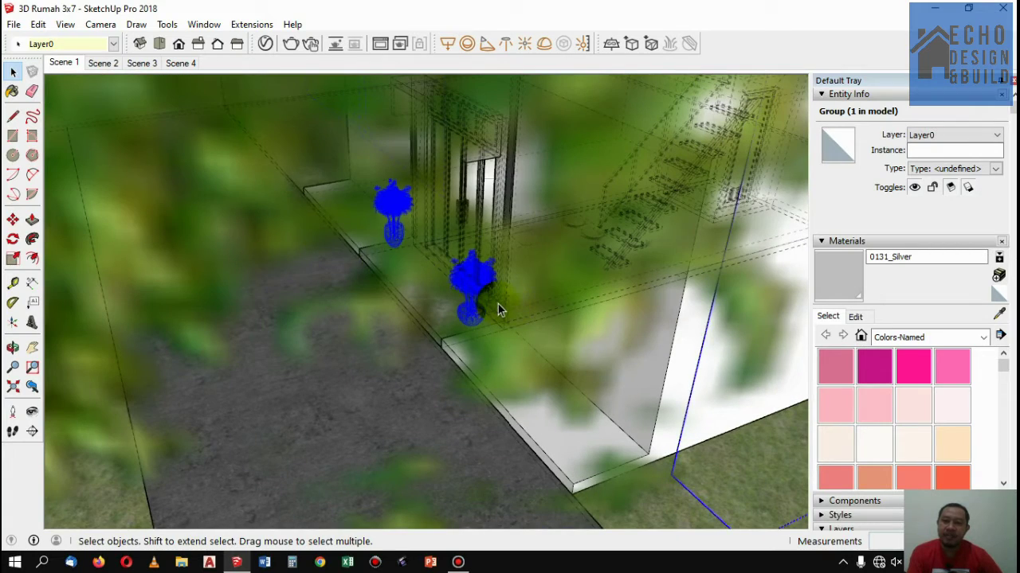
{"action": "scroll", "coordinate": [497, 303], "scroll_direction": "up", "scroll_amount": 1}
{"action": "scroll", "coordinate": [489, 293], "scroll_direction": "up", "scroll_amount": 1}
{"action": "scroll", "coordinate": [484, 286], "scroll_direction": "up", "scroll_amount": 1}
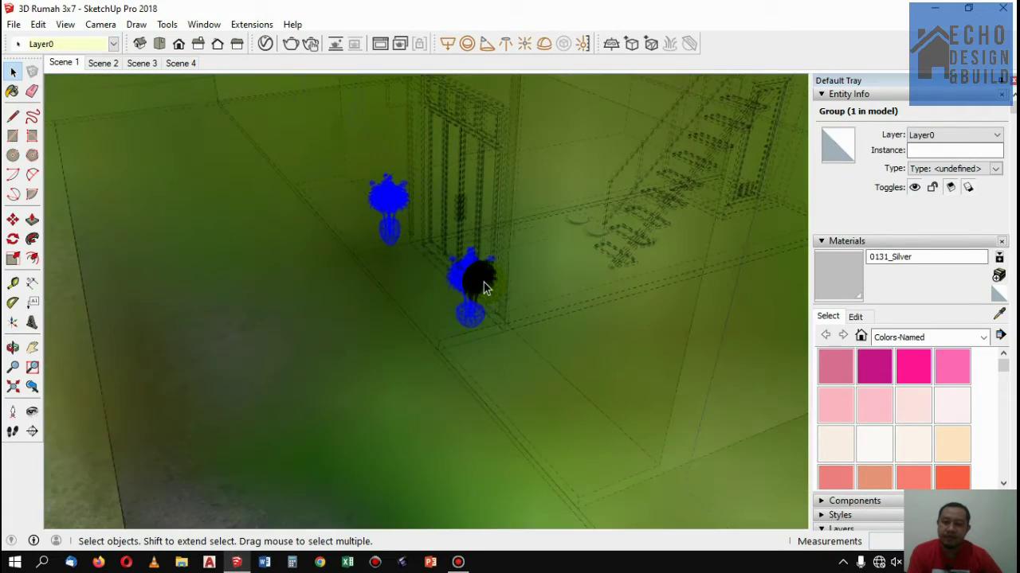
{"action": "scroll", "coordinate": [484, 282], "scroll_direction": "up", "scroll_amount": 2}
{"action": "scroll", "coordinate": [485, 278], "scroll_direction": "up", "scroll_amount": 1}
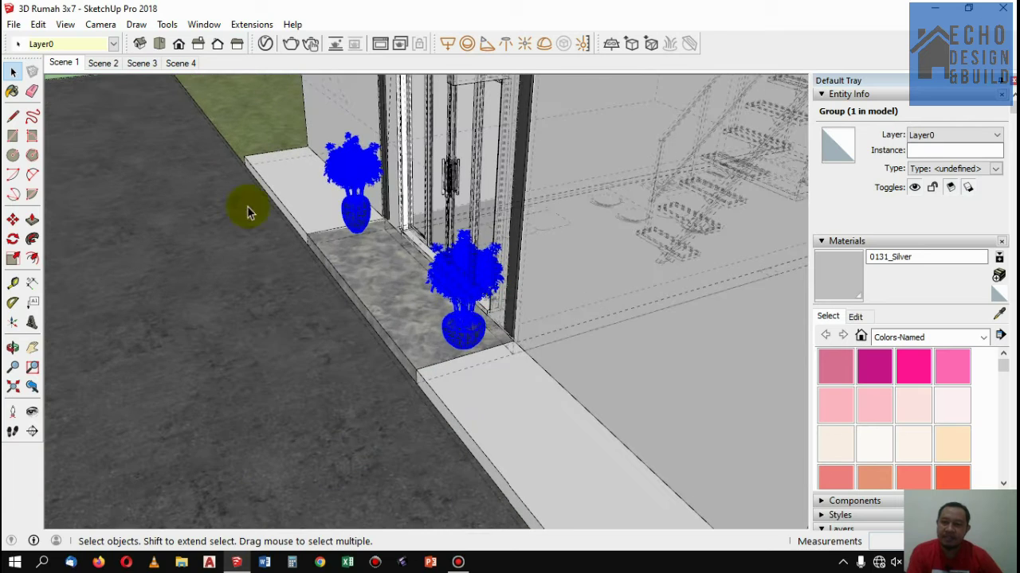
{"action": "left_click", "coordinate": [13, 347]}
{"action": "mouse_move", "coordinate": [125, 352]}
{"action": "left_mouse_down"}
{"action": "mouse_move", "coordinate": [391, 284]}
{"action": "mouse_move", "coordinate": [462, 278]}
{"action": "left_mouse_up"}
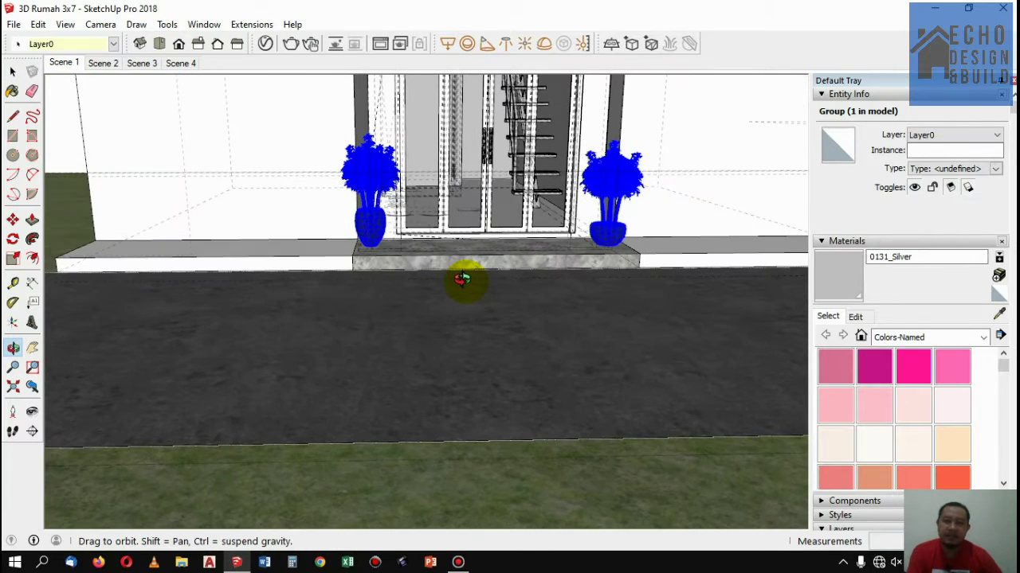
Hide the grouped trees and plants using the Edit menu
{"action": "left_click", "coordinate": [40, 24]}
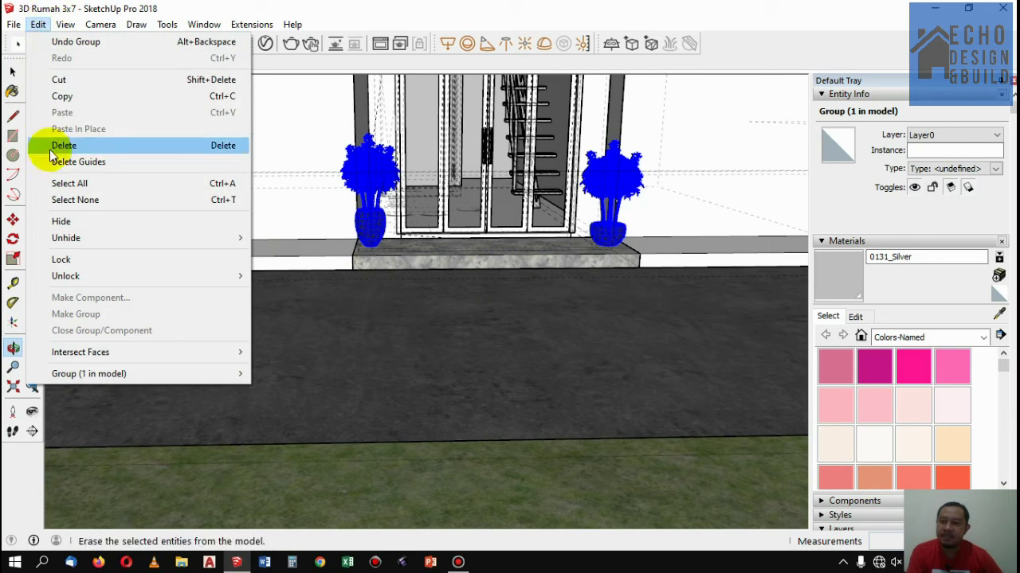
{"action": "left_click", "coordinate": [80, 223]}
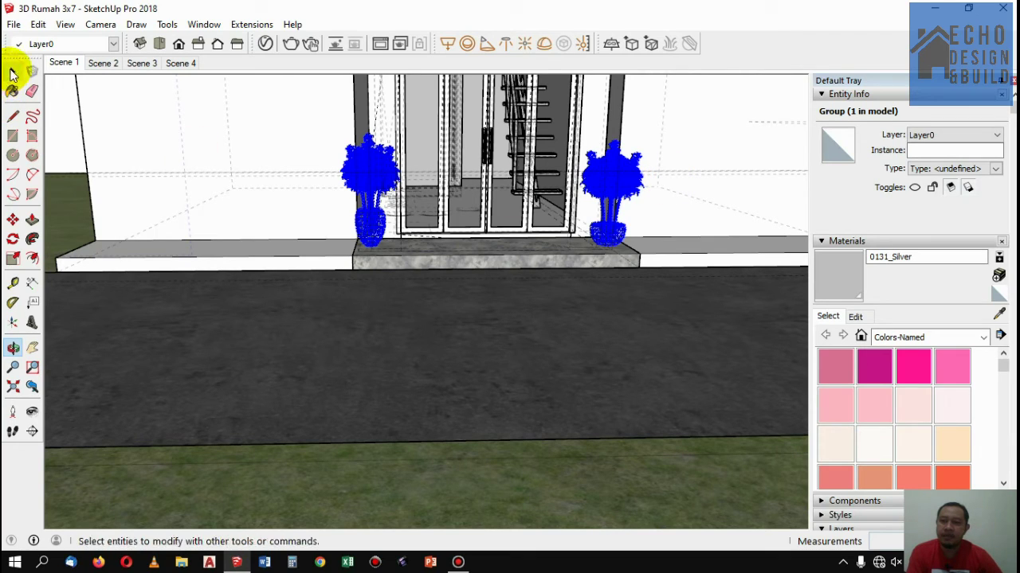
{"action": "left_click", "coordinate": [13, 72]}
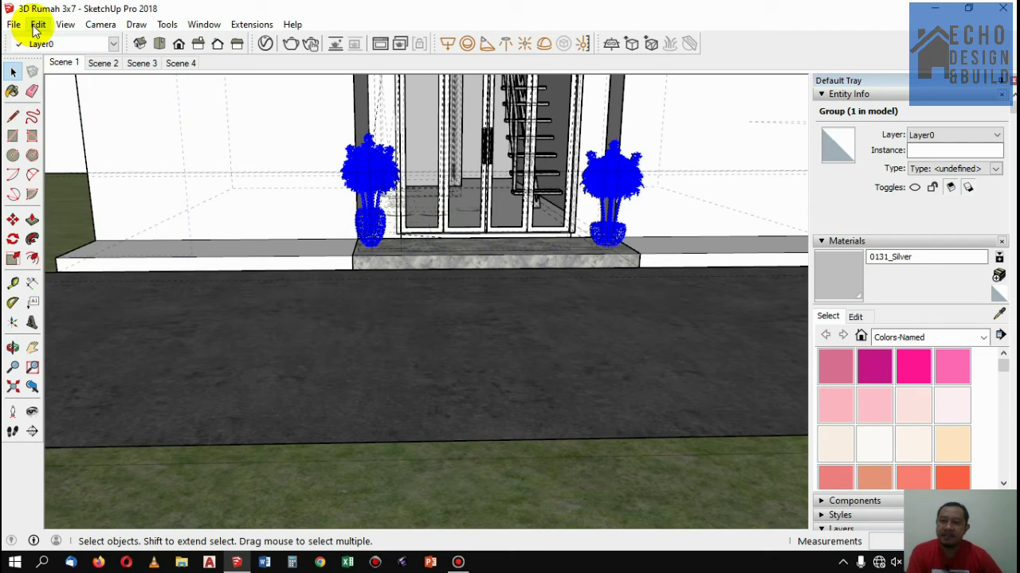
Select the potted plant group by the door and bring up its context menu
{"action": "right_click", "coordinate": [364, 221]}
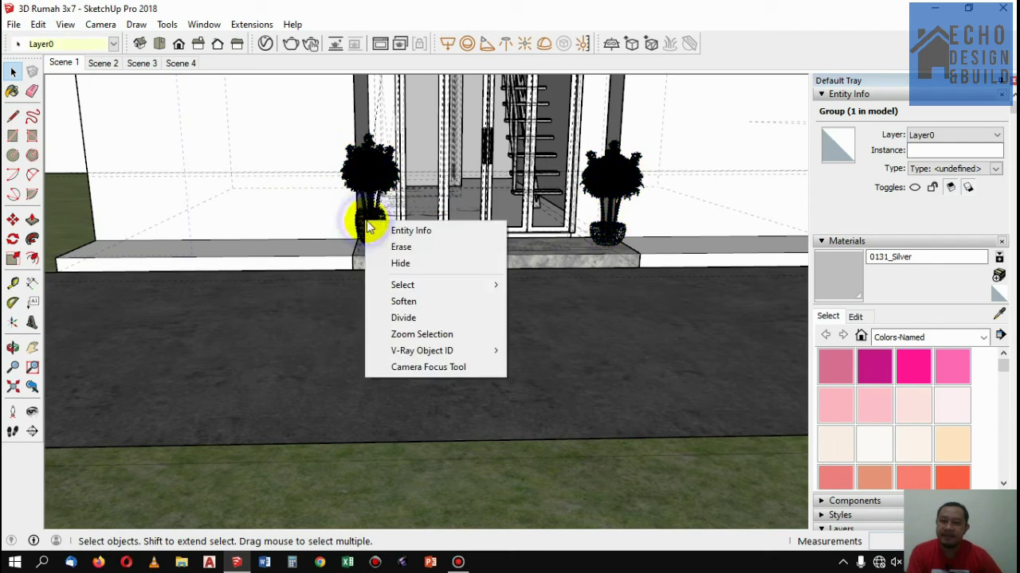
{"action": "left_click", "coordinate": [368, 161]}
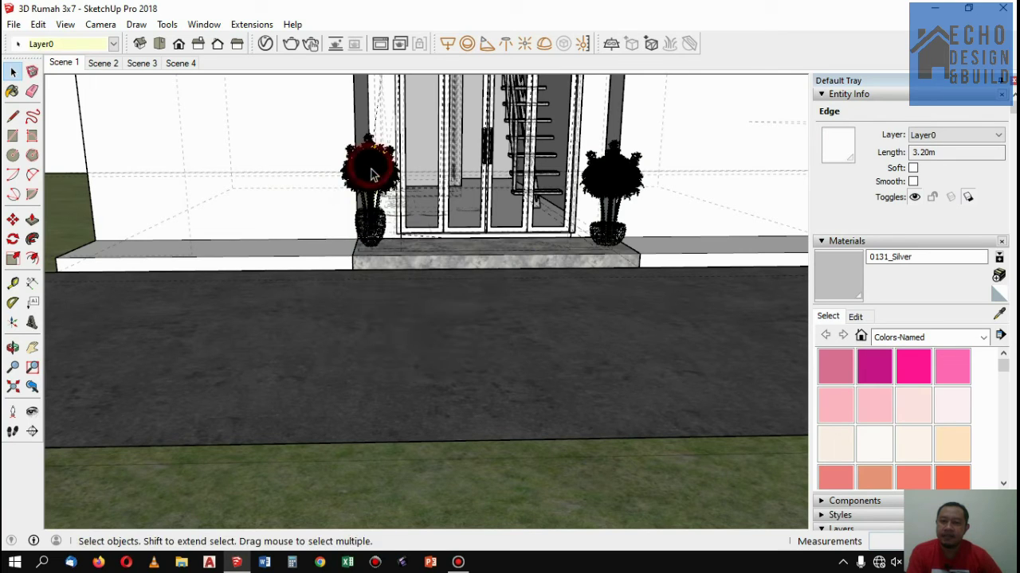
{"action": "left_click", "coordinate": [370, 180]}
{"action": "right_click", "coordinate": [371, 176]}
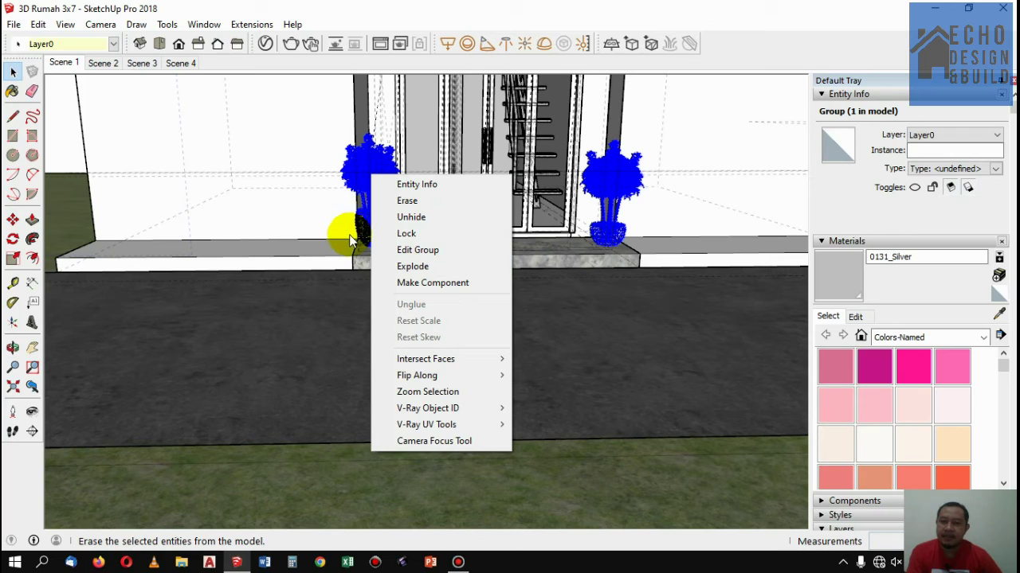
{"action": "left_click", "coordinate": [319, 314]}
Select the road, zoom out and orbit to an angled view of the house
{"action": "left_click", "coordinate": [326, 295]}
{"action": "scroll", "coordinate": [340, 239], "scroll_direction": "down", "scroll_amount": 3}
{"action": "scroll", "coordinate": [349, 251], "scroll_direction": "down", "scroll_amount": 3}
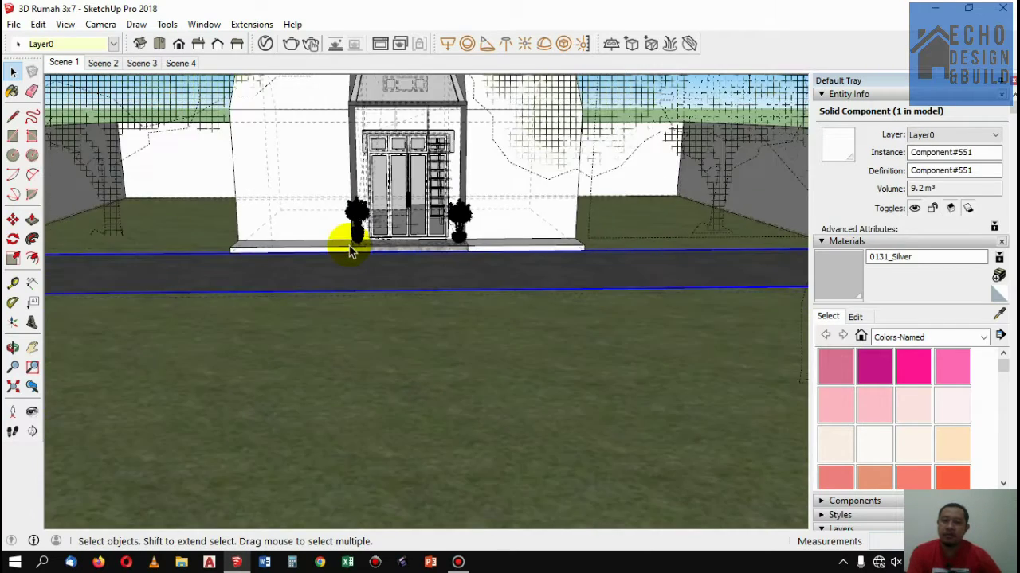
{"action": "scroll", "coordinate": [351, 243], "scroll_direction": "down", "scroll_amount": 3}
{"action": "scroll", "coordinate": [359, 231], "scroll_direction": "down", "scroll_amount": 3}
{"action": "middle_click_drag", "start_coordinate": [364, 228], "coordinate": [496, 148]}
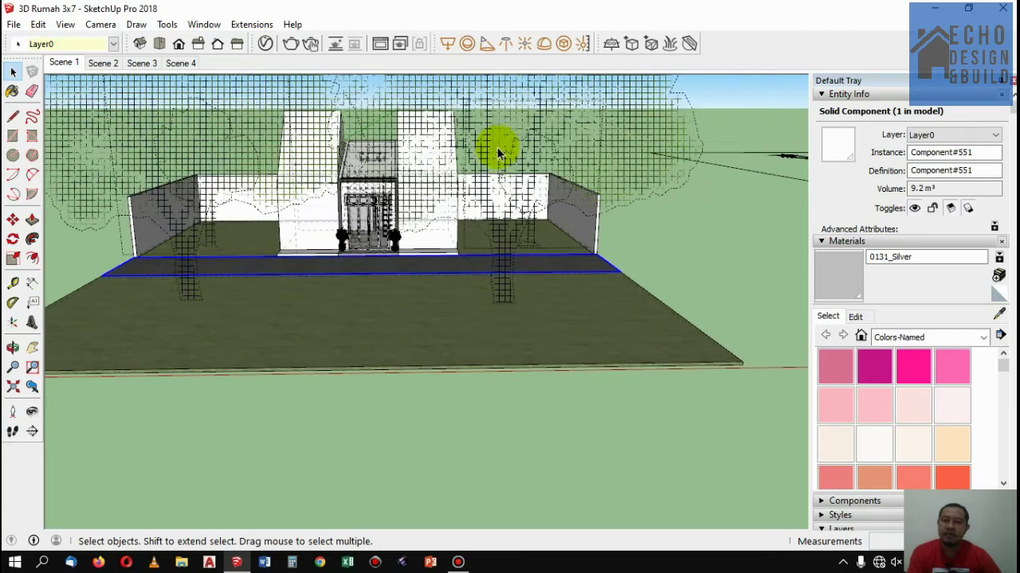
{"action": "left_click", "coordinate": [624, 273]}
Select the grass plot on the 'rumput' layer and zoom out over the whole house
{"action": "scroll", "coordinate": [389, 223], "scroll_direction": "up", "scroll_amount": 3}
{"action": "scroll", "coordinate": [398, 254], "scroll_direction": "up", "scroll_amount": 3}
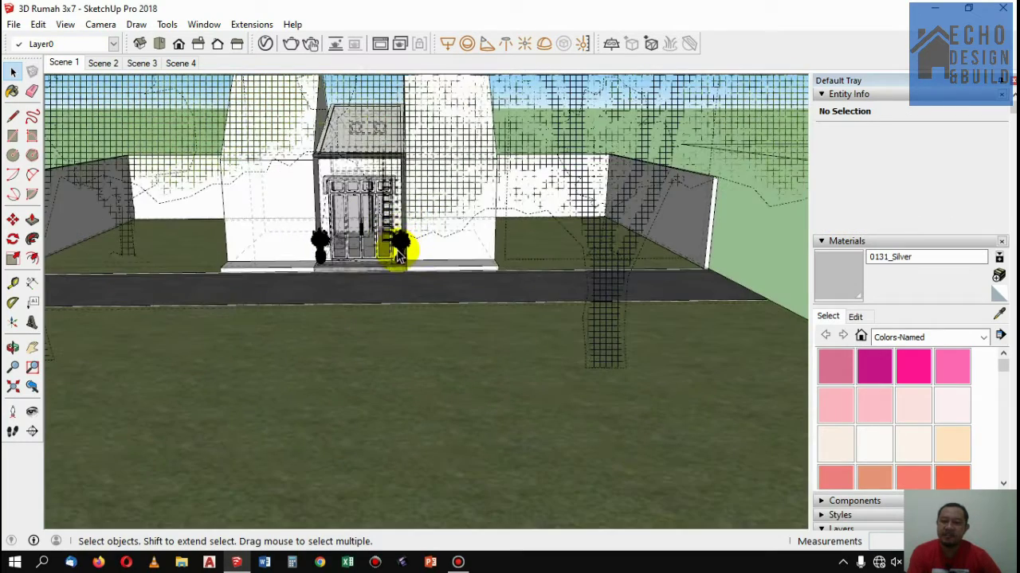
{"action": "scroll", "coordinate": [398, 254], "scroll_direction": "up", "scroll_amount": 3}
{"action": "scroll", "coordinate": [402, 253], "scroll_direction": "up", "scroll_amount": 1}
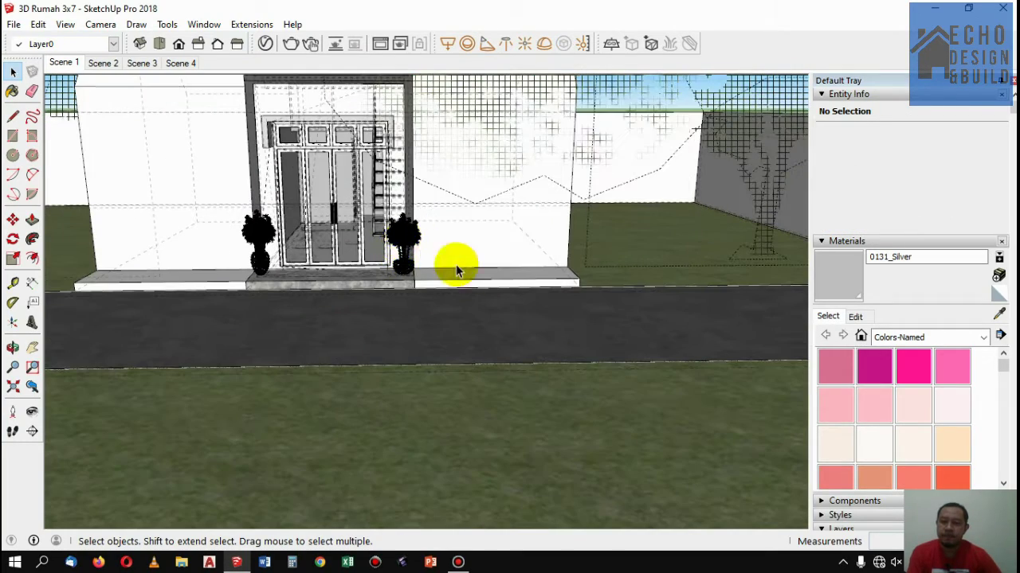
{"action": "left_click", "coordinate": [620, 290]}
{"action": "scroll", "coordinate": [590, 315], "scroll_direction": "down", "scroll_amount": 2}
{"action": "scroll", "coordinate": [569, 313], "scroll_direction": "down", "scroll_amount": 2}
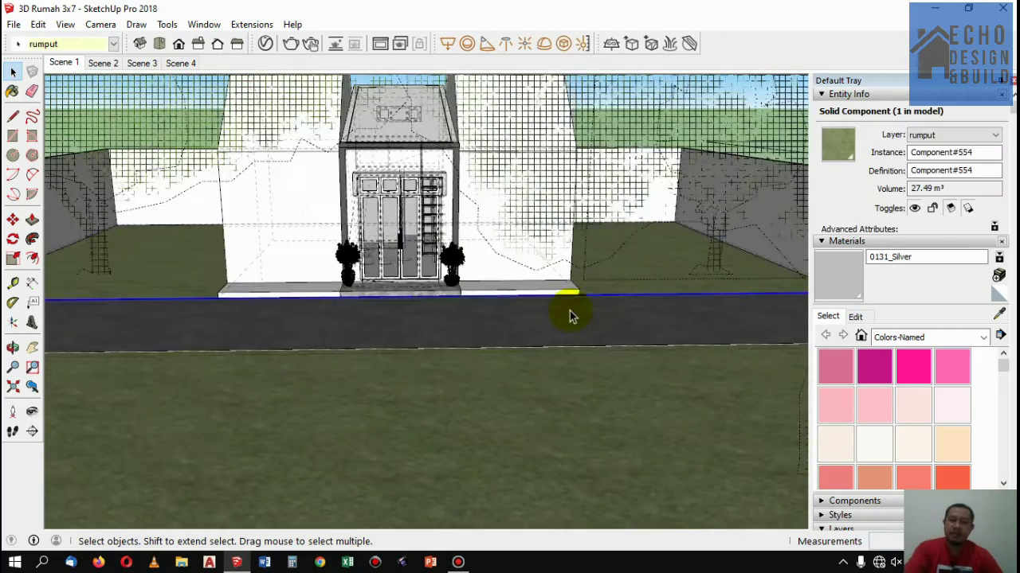
{"action": "scroll", "coordinate": [570, 309], "scroll_direction": "down", "scroll_amount": 3}
{"action": "scroll", "coordinate": [570, 309], "scroll_direction": "down", "scroll_amount": 3}
{"action": "scroll", "coordinate": [546, 269], "scroll_direction": "down", "scroll_amount": 1}
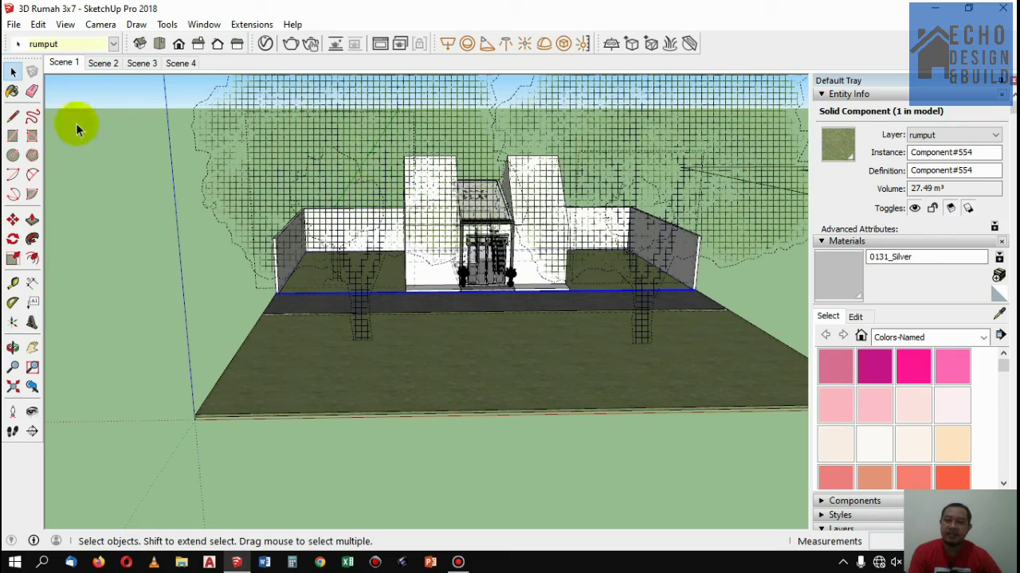
{"action": "left_click", "coordinate": [17, 74]}
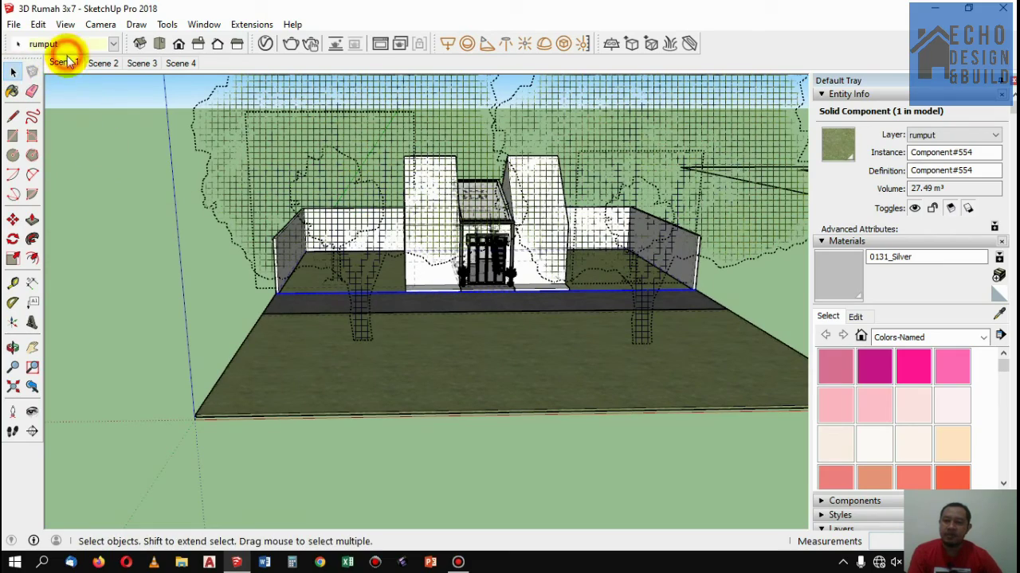
In Scene 1, hide the group with the tree beside the house
{"action": "left_click", "coordinate": [64, 63]}
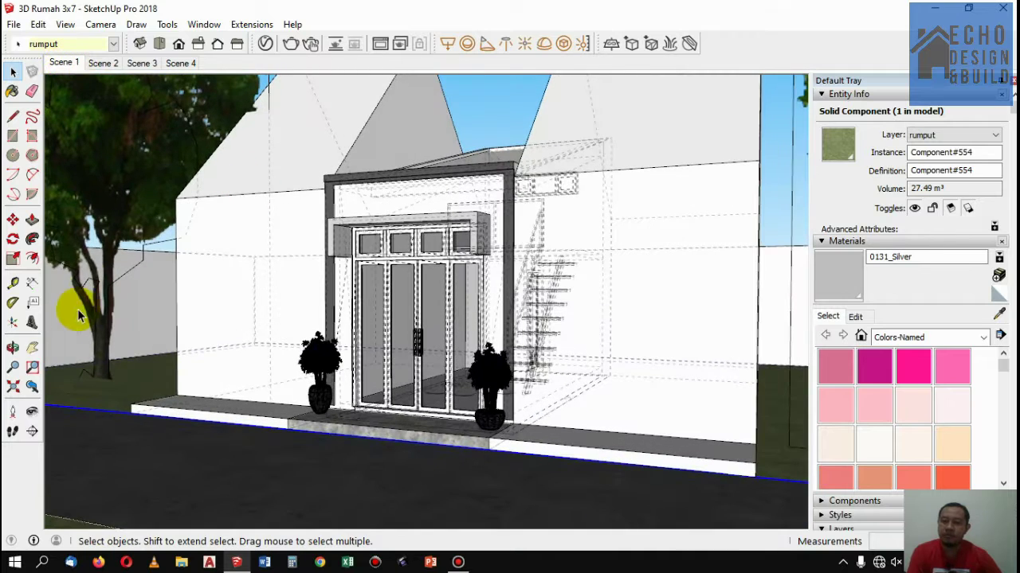
{"action": "left_click", "coordinate": [15, 344]}
{"action": "left_click_drag", "start_coordinate": [471, 278], "coordinate": [473, 276]}
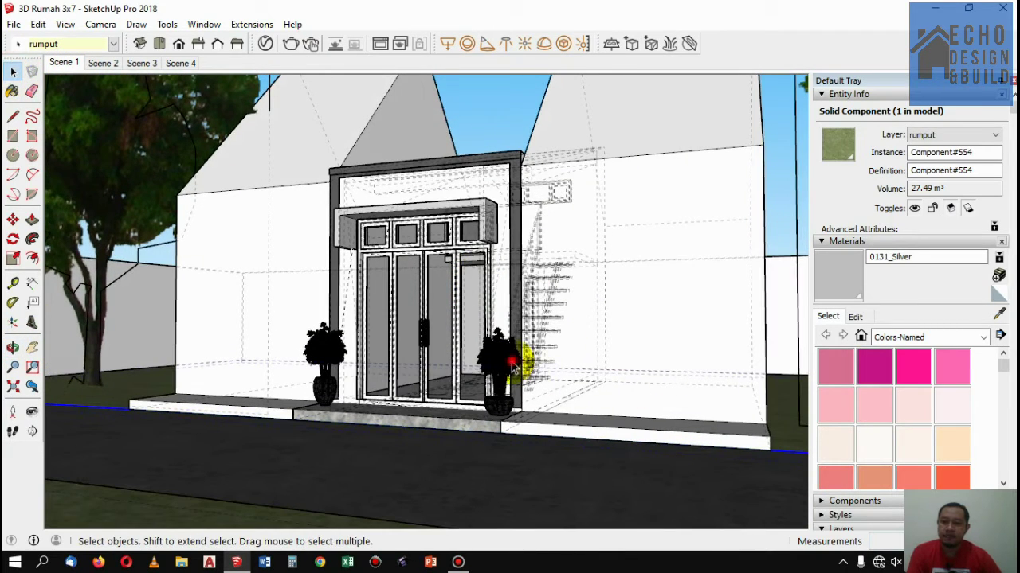
{"action": "left_click", "coordinate": [511, 362]}
{"action": "right_click", "coordinate": [512, 365]}
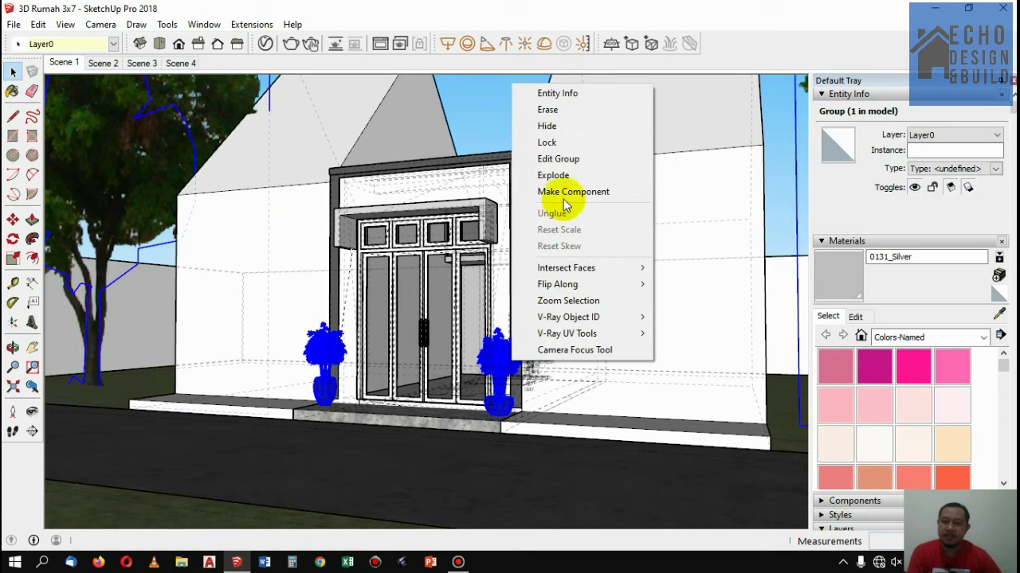
{"action": "left_click", "coordinate": [545, 128]}
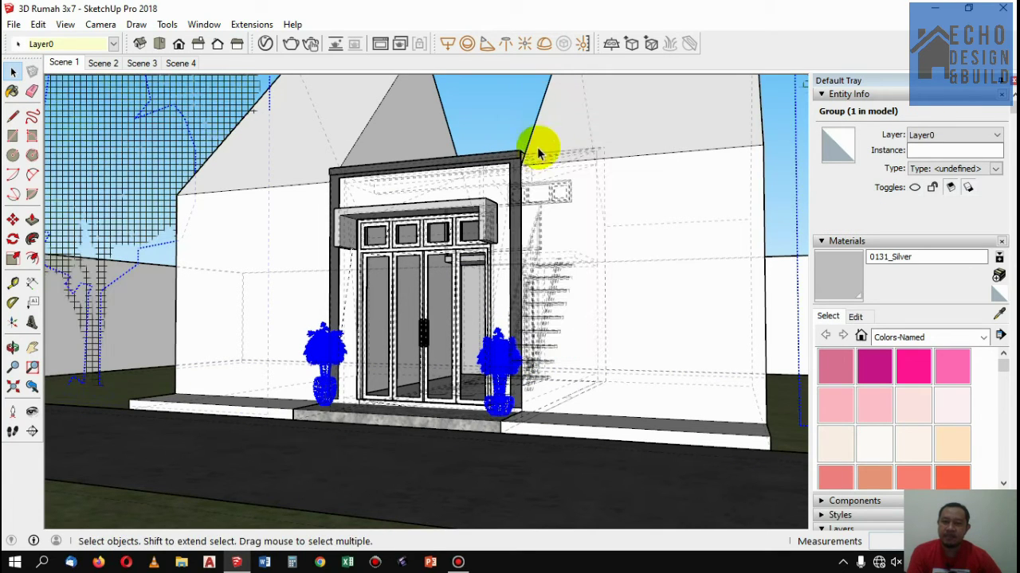
Reselect the potted plant group, zoom out to an elevated oblique view, and open the house group
{"action": "left_click", "coordinate": [470, 96]}
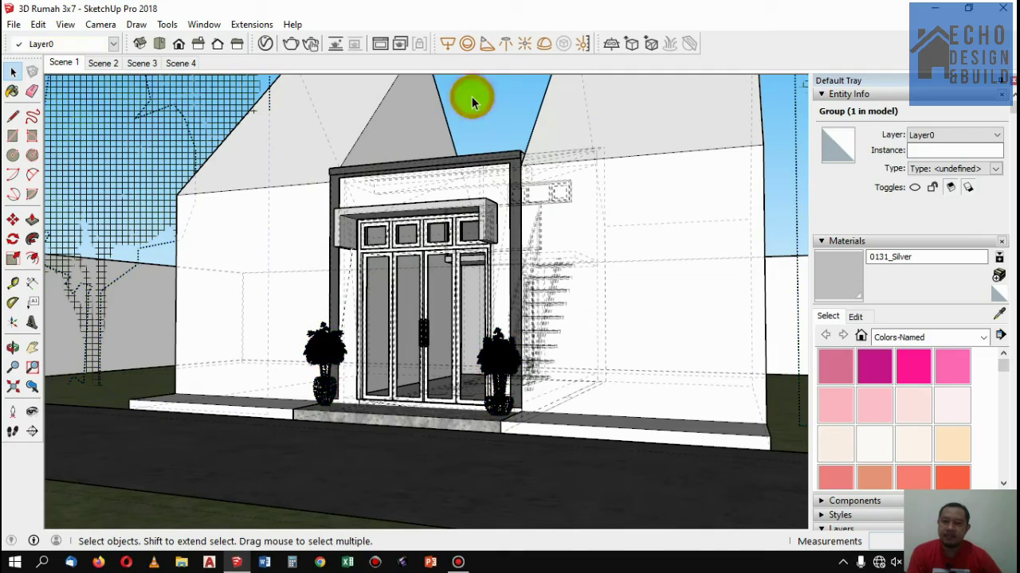
{"action": "left_click", "coordinate": [507, 351]}
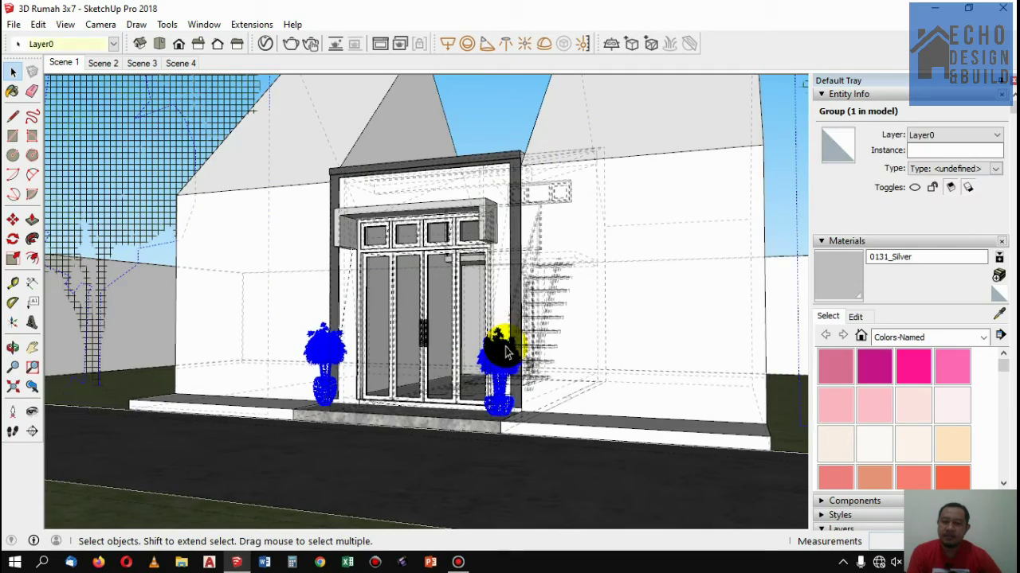
{"action": "scroll", "coordinate": [503, 351], "scroll_direction": "down", "scroll_amount": 2}
{"action": "scroll", "coordinate": [478, 319], "scroll_direction": "down", "scroll_amount": 2}
{"action": "scroll", "coordinate": [482, 337], "scroll_direction": "down", "scroll_amount": 2}
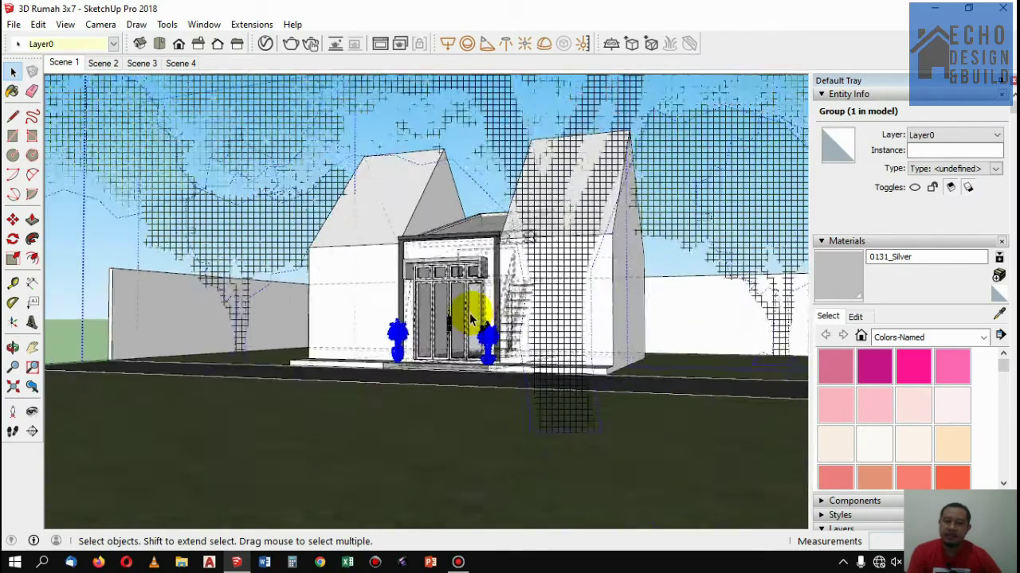
{"action": "scroll", "coordinate": [467, 308], "scroll_direction": "down", "scroll_amount": 2}
{"action": "scroll", "coordinate": [471, 318], "scroll_direction": "down", "scroll_amount": 3}
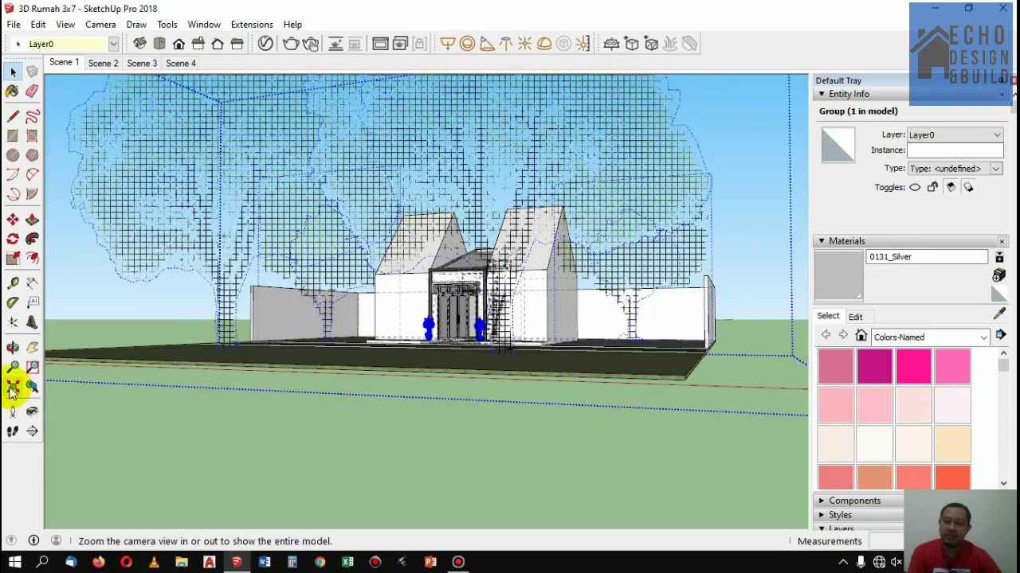
{"action": "left_click", "coordinate": [13, 348]}
{"action": "mouse_move", "coordinate": [502, 175]}
{"action": "left_mouse_down"}
{"action": "mouse_move", "coordinate": [453, 234]}
{"action": "mouse_move", "coordinate": [325, 314]}
{"action": "mouse_move", "coordinate": [472, 279]}
{"action": "mouse_move", "coordinate": [531, 196]}
{"action": "mouse_move", "coordinate": [546, 239]}
{"action": "left_mouse_up"}
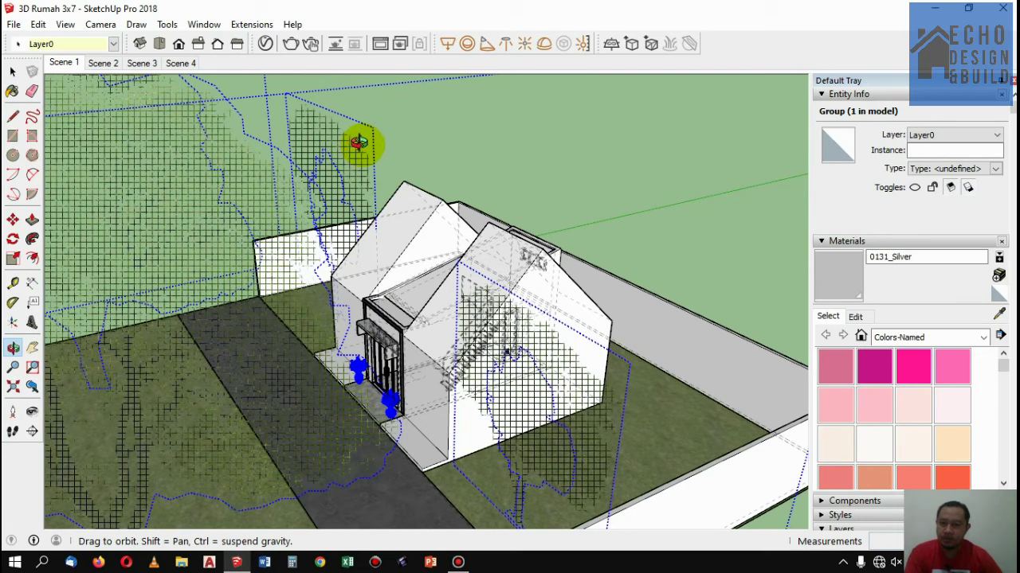
{"action": "key", "text": "space"}
{"action": "left_click", "coordinate": [462, 107]}
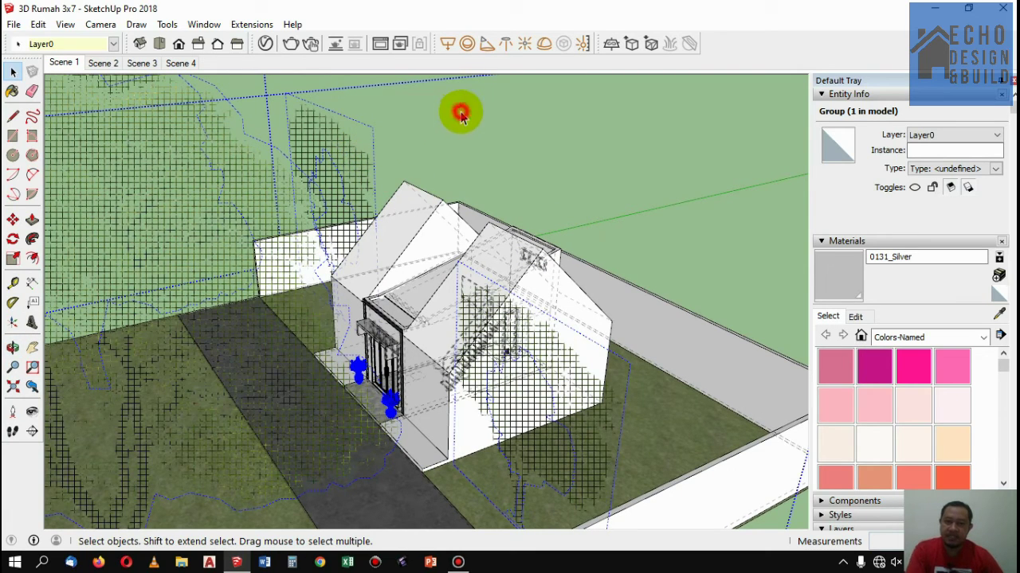
{"action": "double_click", "coordinate": [475, 273]}
Switch to Scene 2 and unhide all hidden geometry from the Edit menu
{"action": "left_click", "coordinate": [93, 64]}
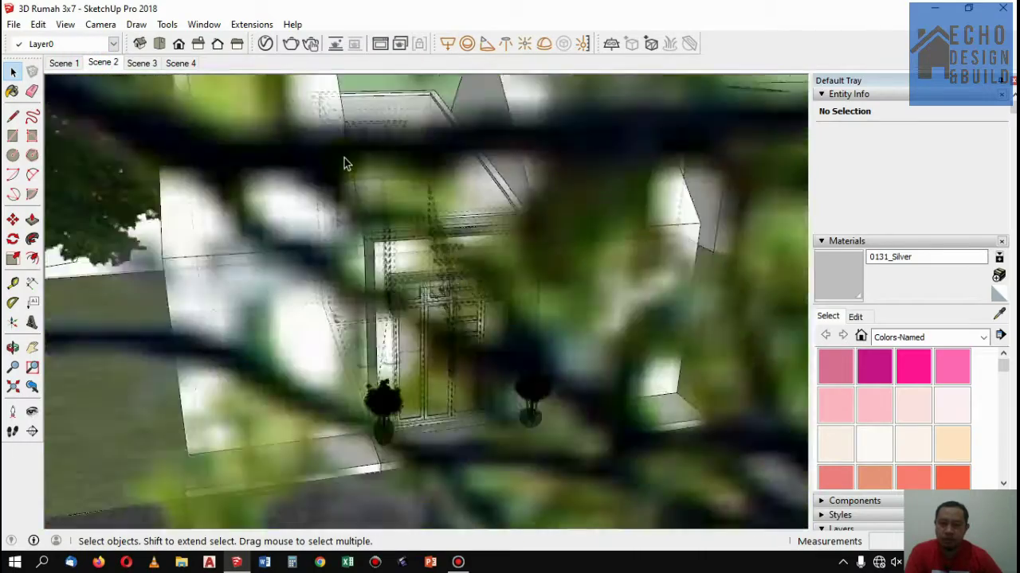
{"action": "left_click", "coordinate": [348, 156]}
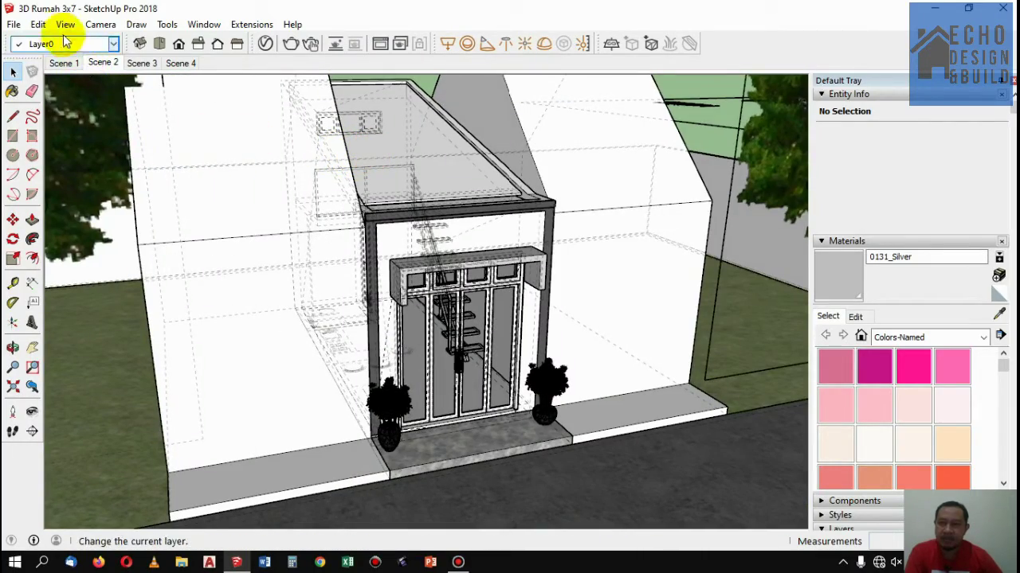
{"action": "left_click", "coordinate": [38, 25]}
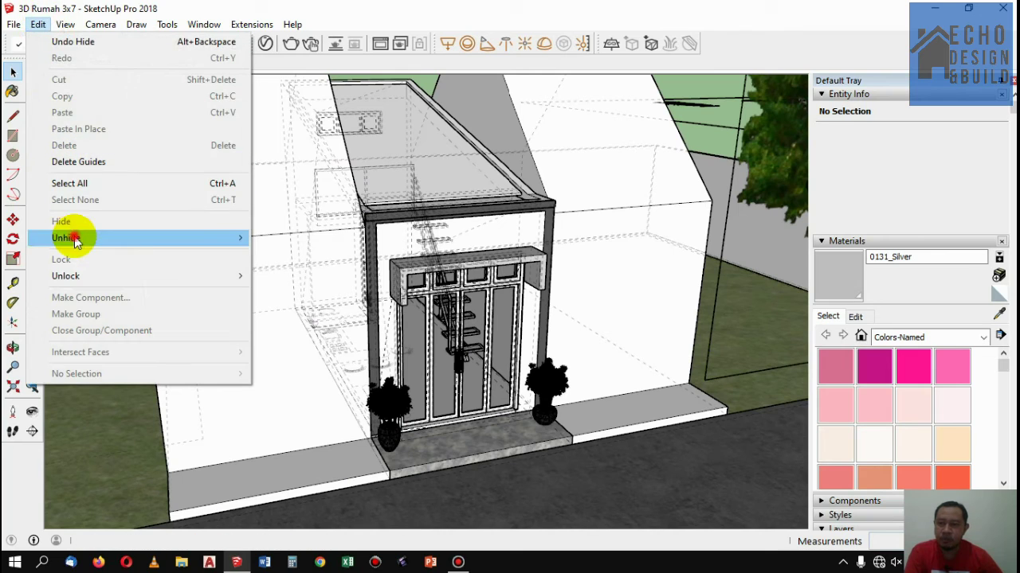
{"action": "left_click", "coordinate": [304, 271]}
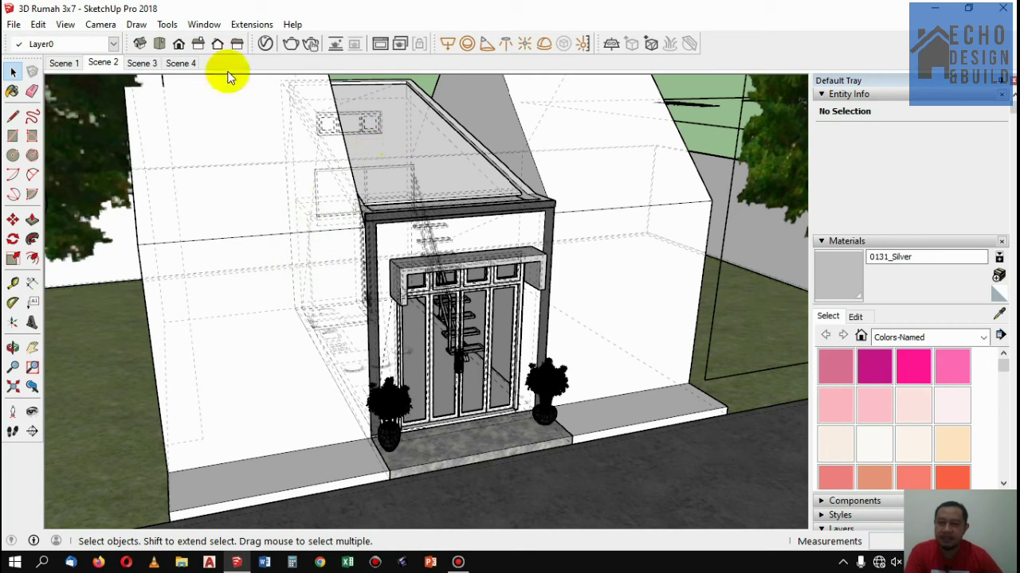
{"action": "left_click", "coordinate": [37, 25]}
{"action": "mouse_move", "coordinate": [67, 238]}
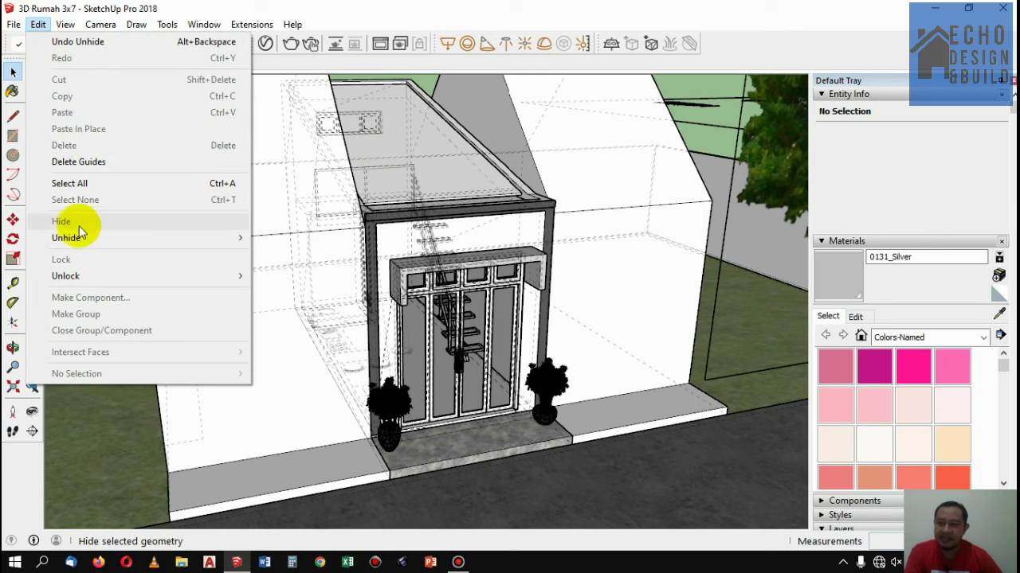
{"action": "left_click", "coordinate": [285, 270]}
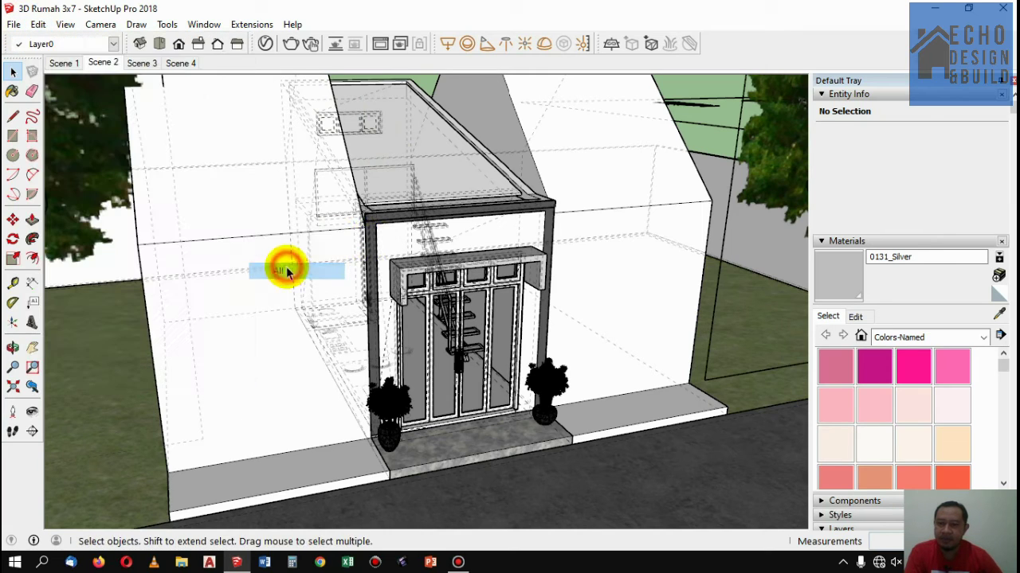
Hide the wall group beside the left potted plant and reframe the view around the door
{"action": "left_click", "coordinate": [398, 408]}
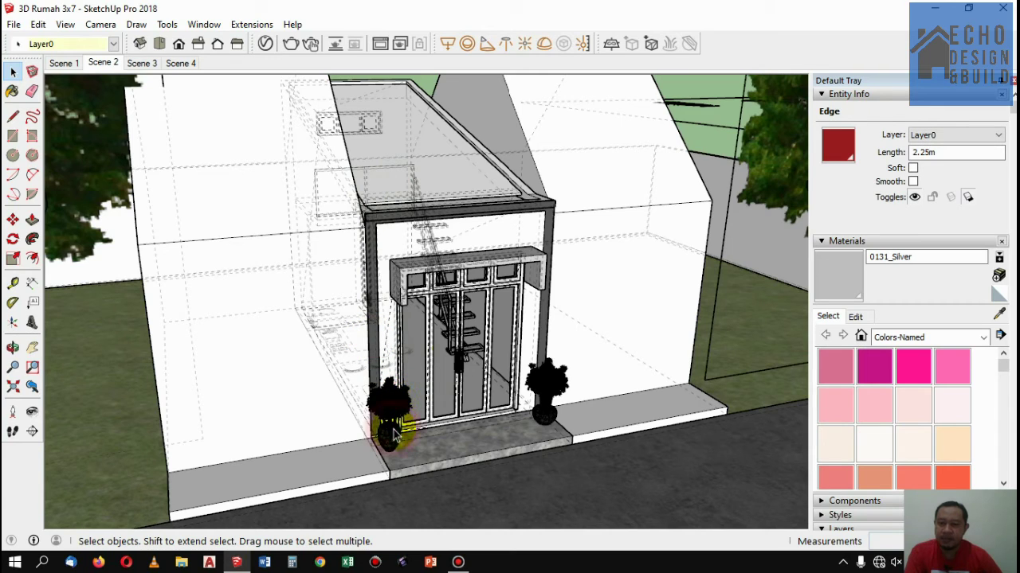
{"action": "left_click", "coordinate": [393, 434]}
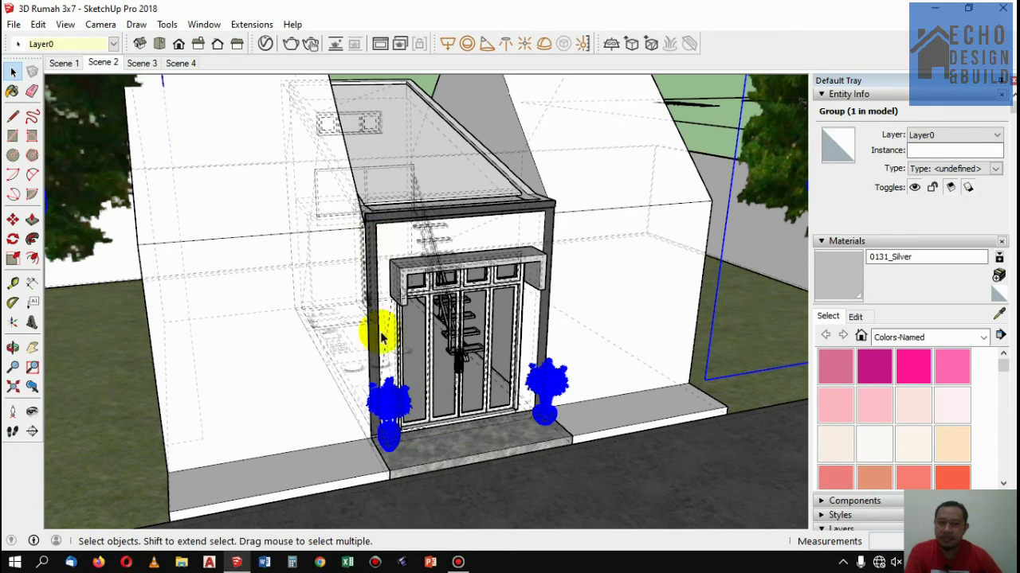
{"action": "right_click", "coordinate": [386, 407]}
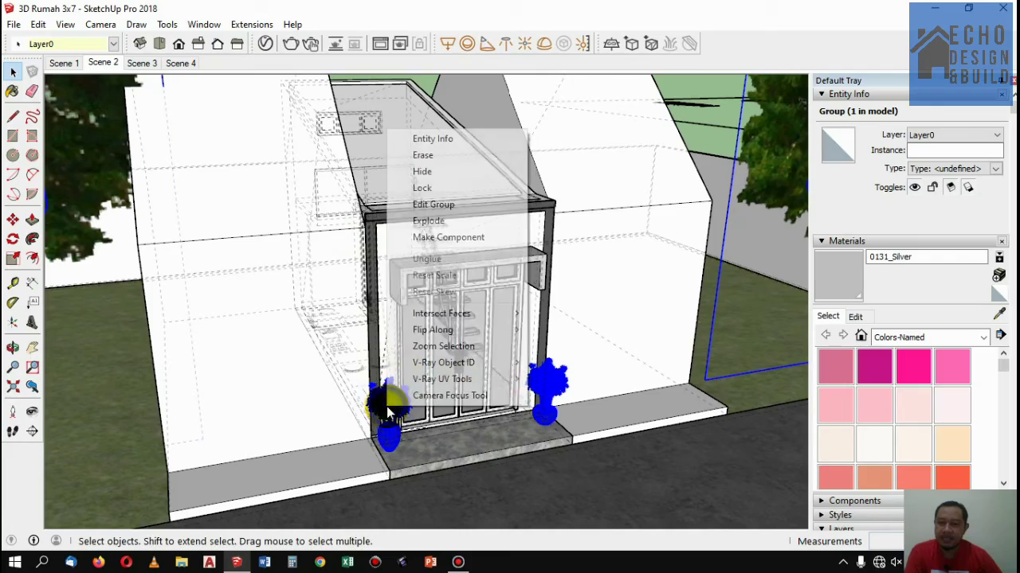
{"action": "left_click", "coordinate": [430, 172]}
{"action": "scroll", "coordinate": [530, 195], "scroll_direction": "down", "scroll_amount": 1}
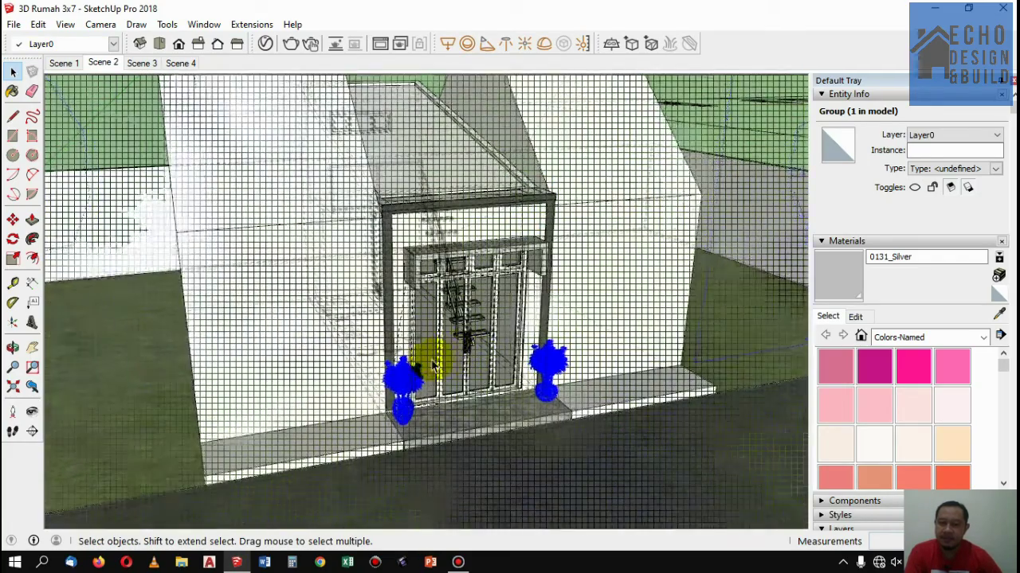
{"action": "middle_click_drag", "start_coordinate": [476, 358], "coordinate": [411, 380]}
{"action": "scroll", "coordinate": [412, 379], "scroll_direction": "up", "scroll_amount": 2}
{"action": "scroll", "coordinate": [414, 377], "scroll_direction": "up", "scroll_amount": 2}
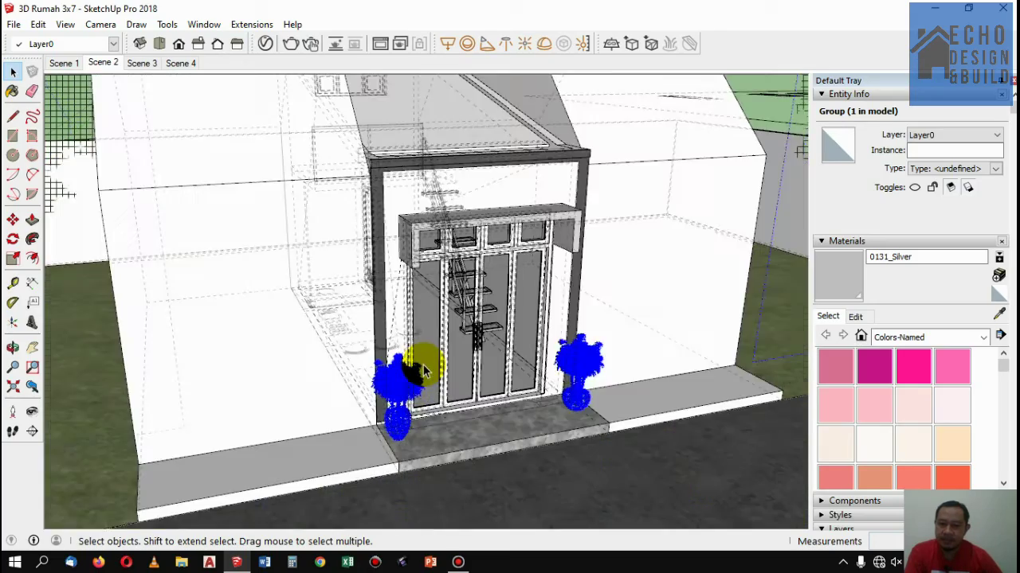
{"action": "scroll", "coordinate": [422, 372], "scroll_direction": "up", "scroll_amount": 2}
{"action": "scroll", "coordinate": [422, 368], "scroll_direction": "down", "scroll_amount": 2}
{"action": "scroll", "coordinate": [243, 291], "scroll_direction": "down", "scroll_amount": 1}
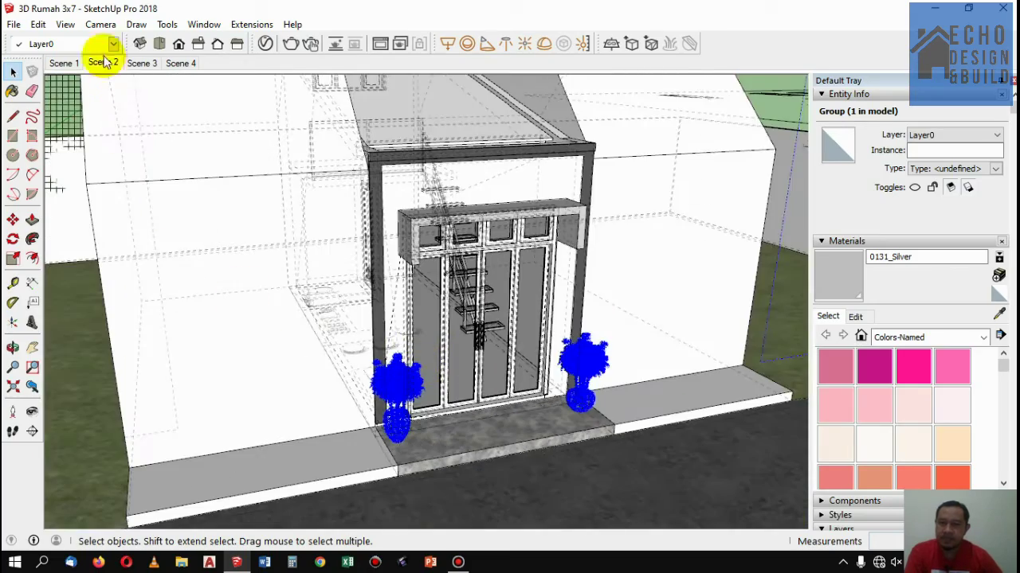
In Scene 1, explode the tree group into separate entities
{"action": "left_click", "coordinate": [69, 62]}
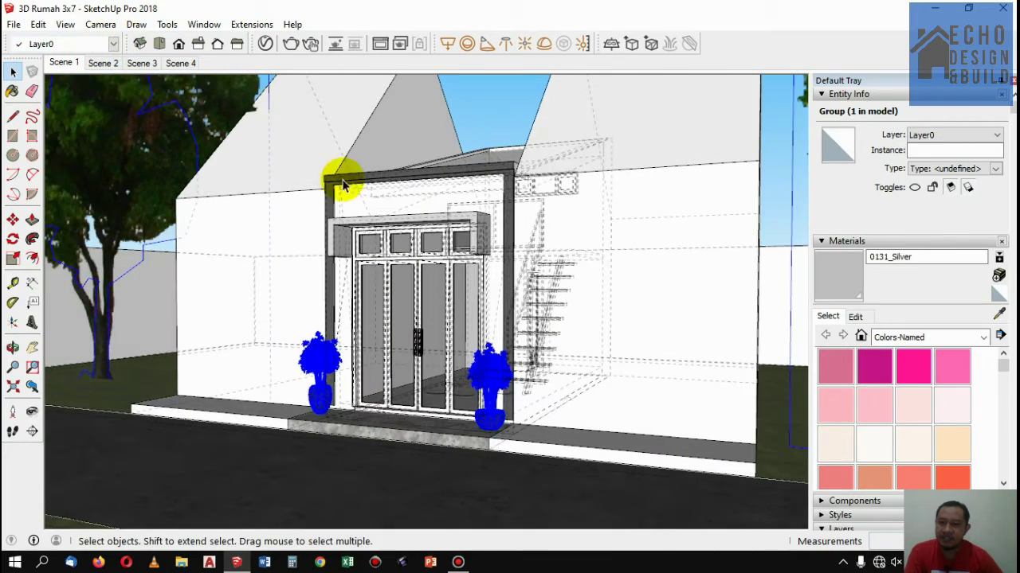
{"action": "right_click", "coordinate": [156, 103]}
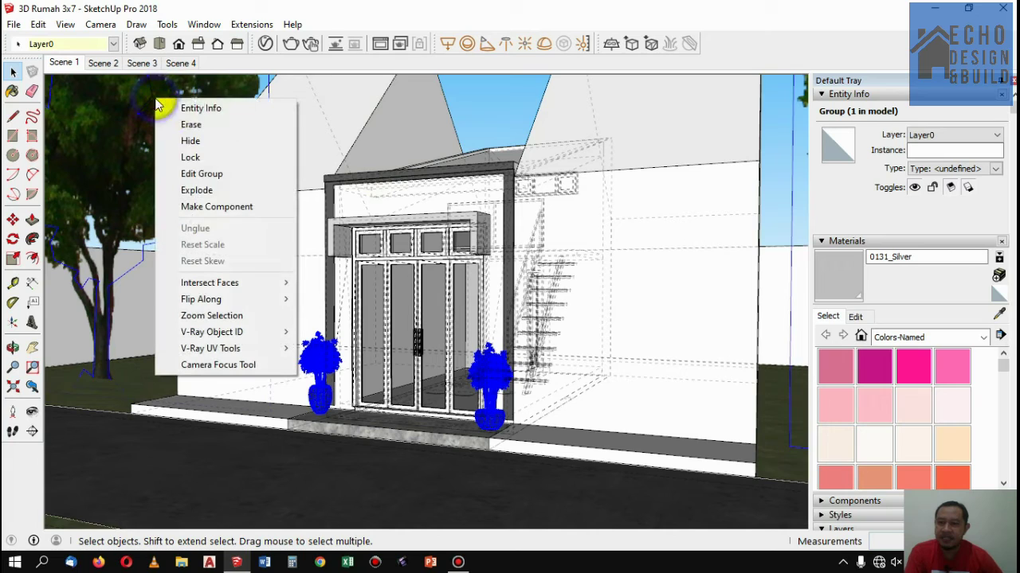
{"action": "left_click", "coordinate": [204, 192]}
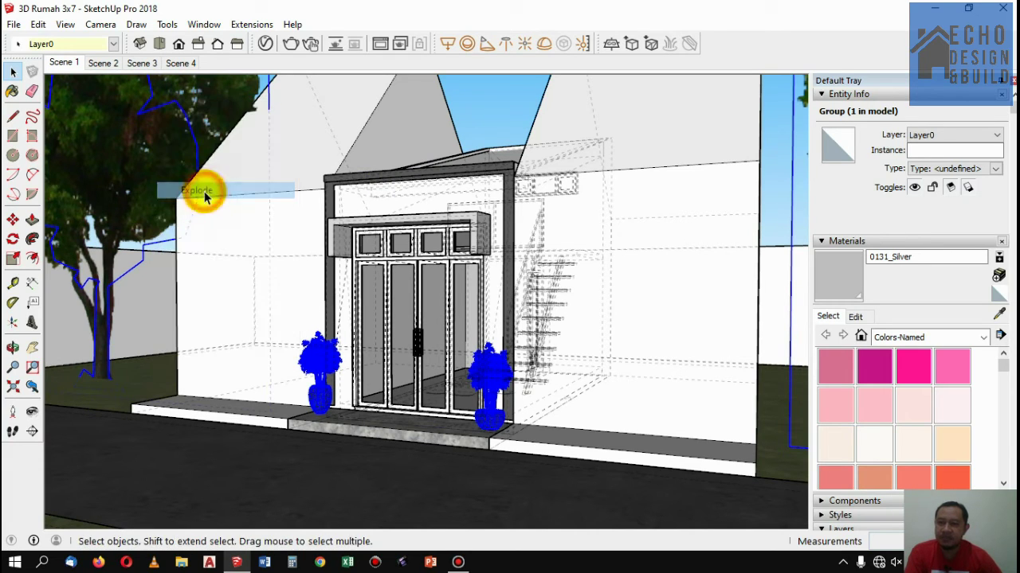
{"action": "left_click", "coordinate": [489, 94]}
Inspect the tree, left potted plant and SAN-layer wall solid component by selecting each
{"action": "left_click", "coordinate": [207, 132]}
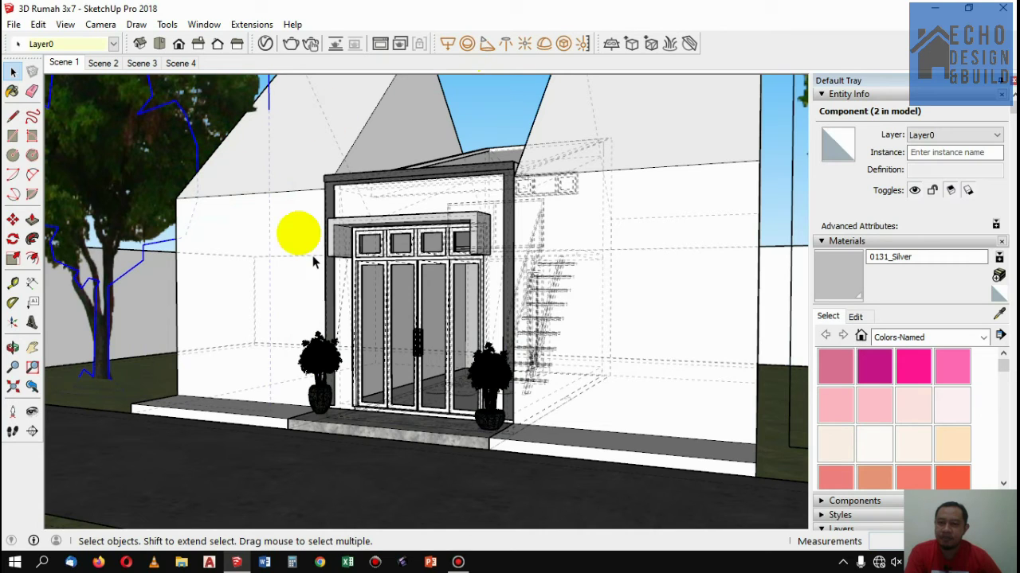
{"action": "left_click", "coordinate": [323, 372]}
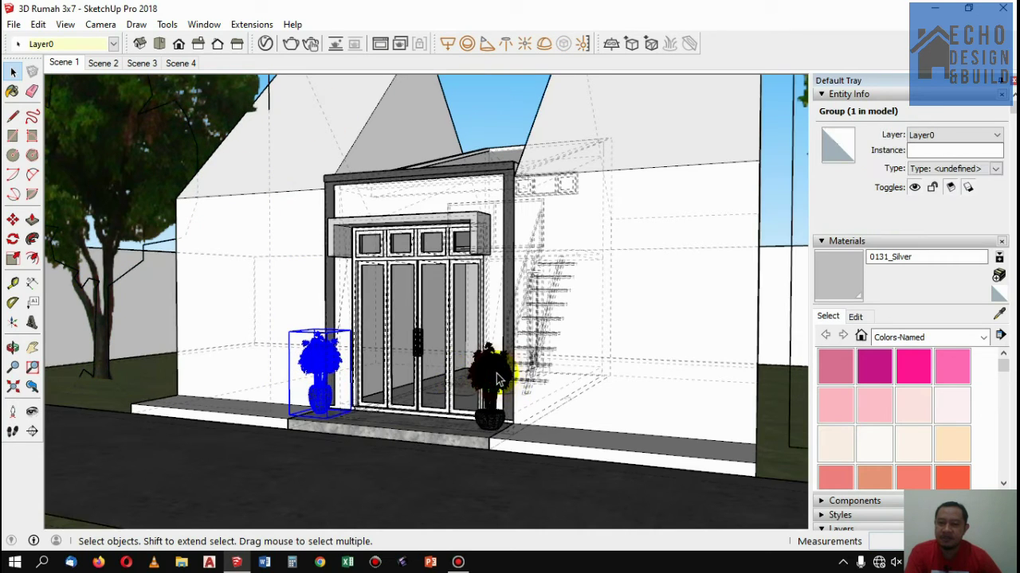
{"action": "left_click", "coordinate": [492, 368]}
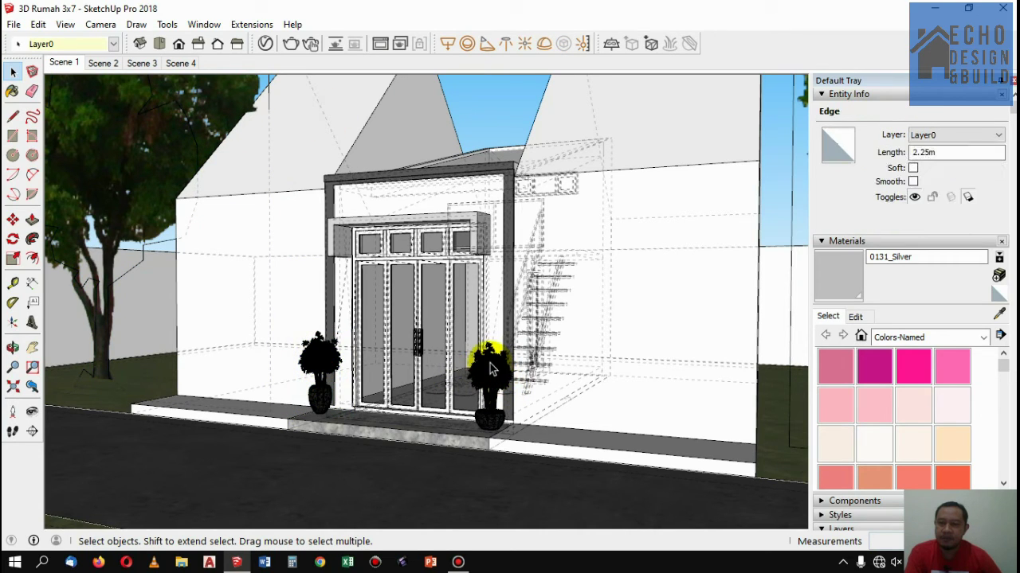
{"action": "left_click", "coordinate": [422, 119]}
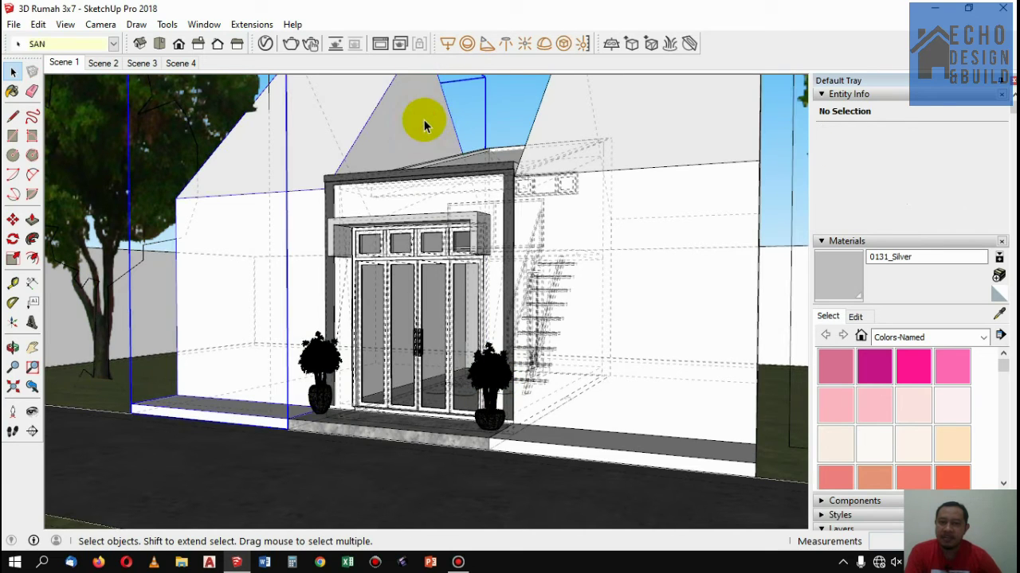
{"action": "left_click", "coordinate": [423, 123]}
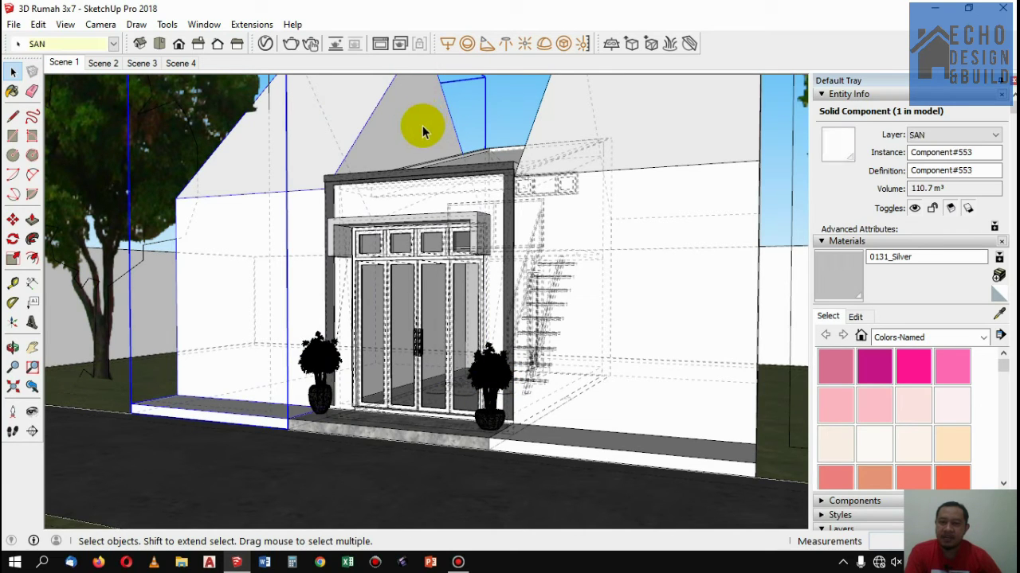
Cycle through Scenes 2, 3 and 4, then return to the Scene 1 front view
{"action": "left_click", "coordinate": [103, 63]}
{"action": "left_click", "coordinate": [143, 62]}
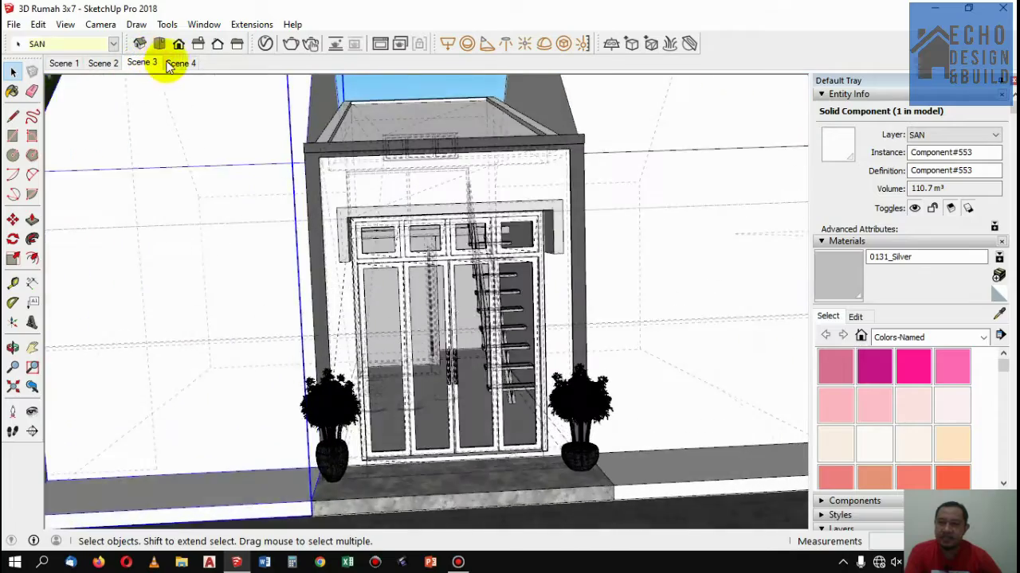
{"action": "left_click", "coordinate": [170, 64]}
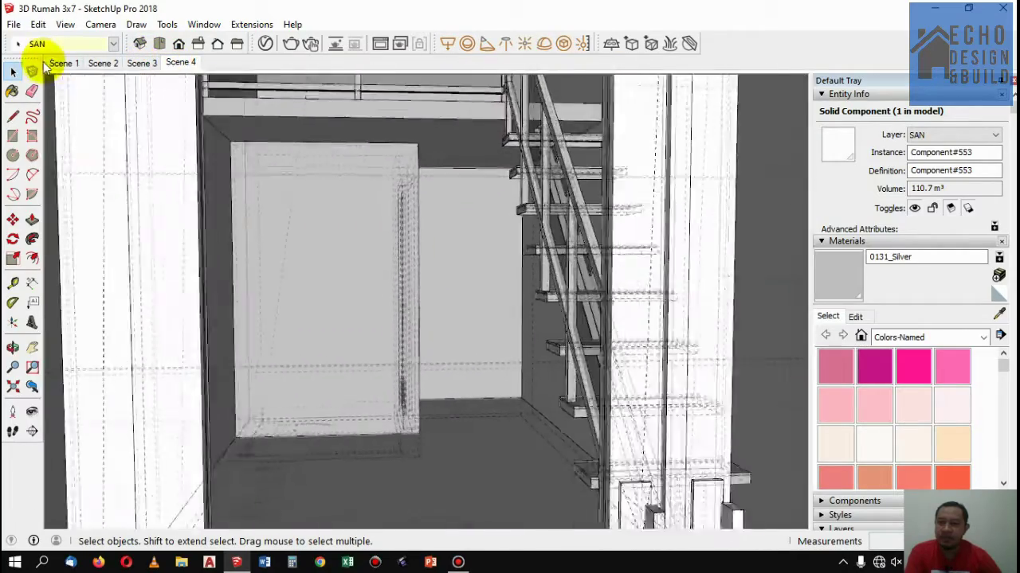
{"action": "left_click", "coordinate": [60, 64]}
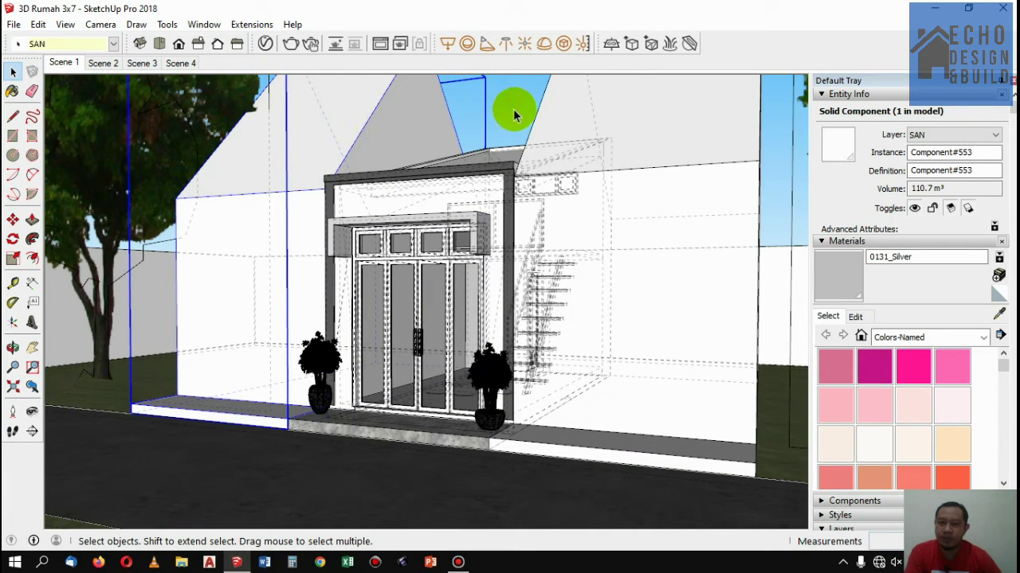
{"action": "left_click", "coordinate": [513, 109]}
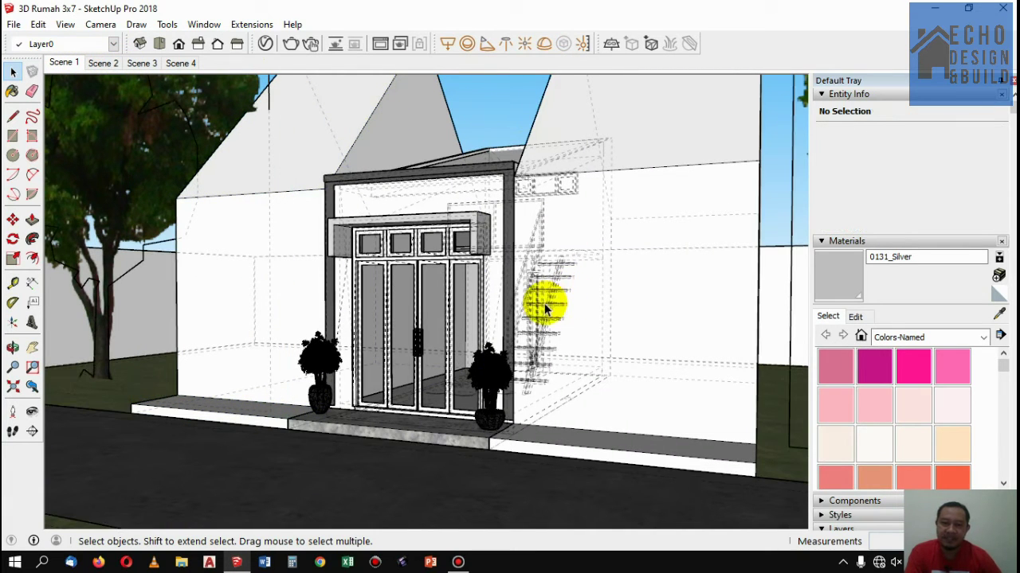
{"action": "left_click", "coordinate": [59, 25]}
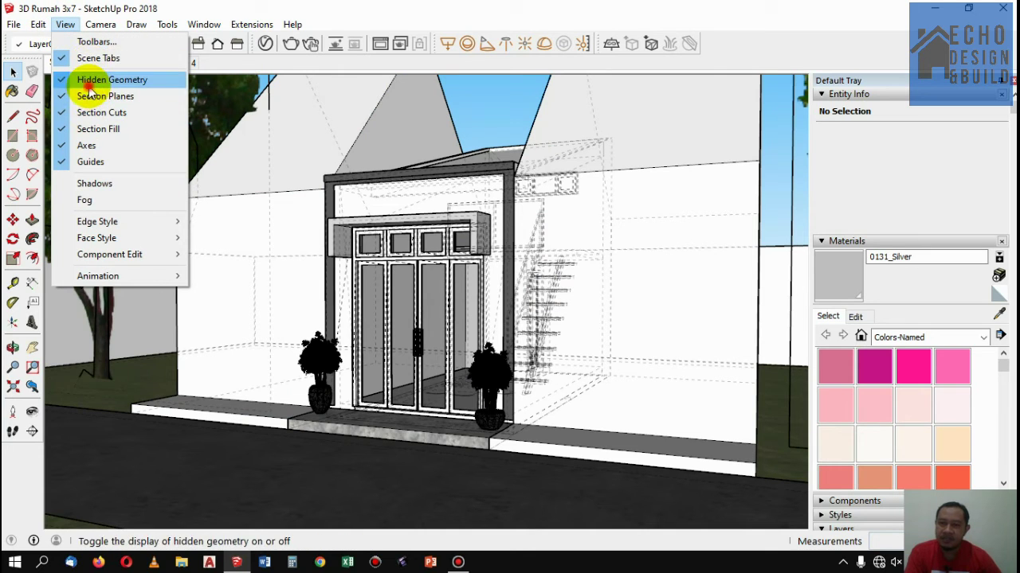
{"action": "left_click", "coordinate": [87, 81]}
{"action": "left_click", "coordinate": [66, 26]}
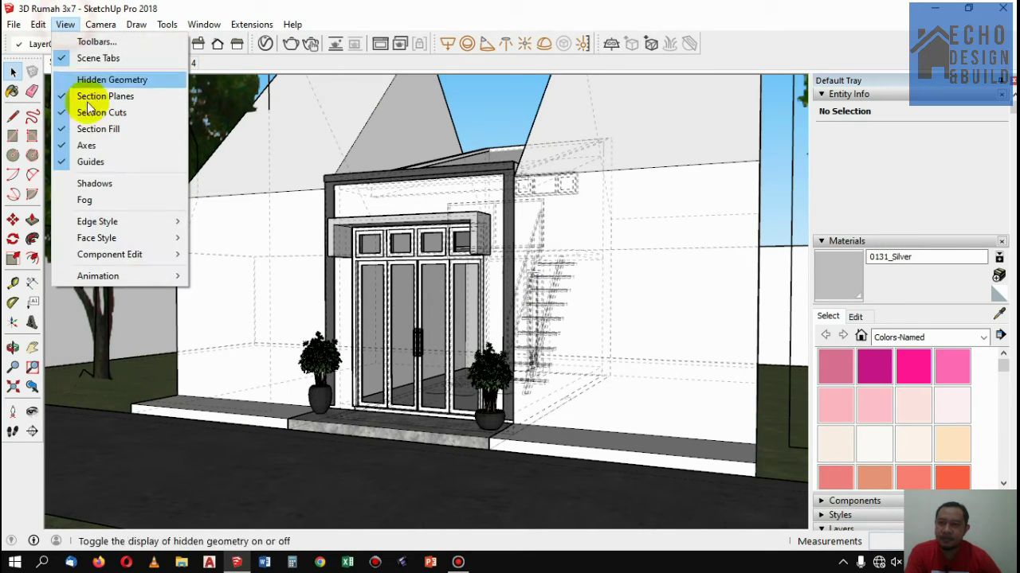
{"action": "left_click", "coordinate": [103, 114]}
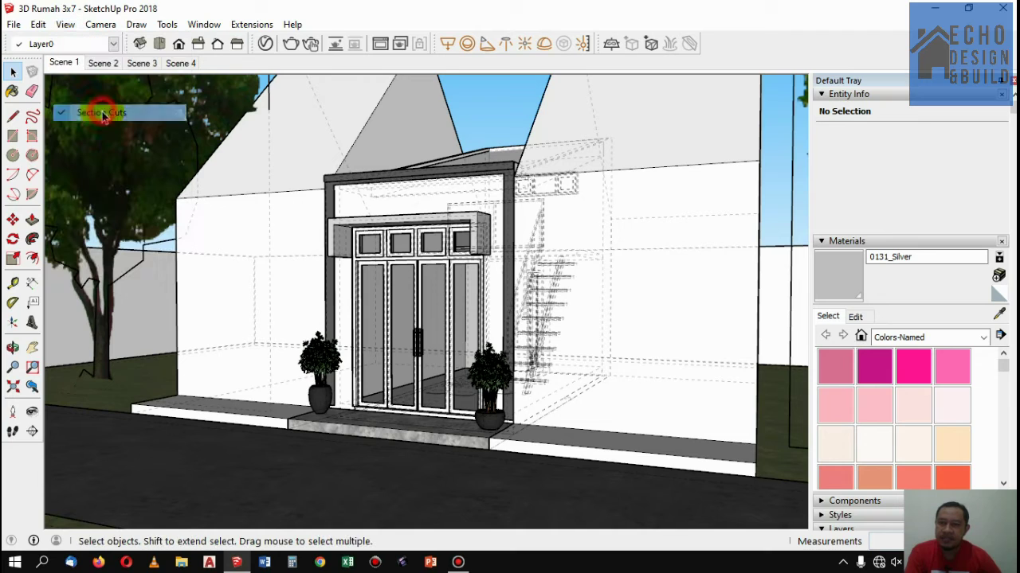
{"action": "left_click", "coordinate": [68, 27]}
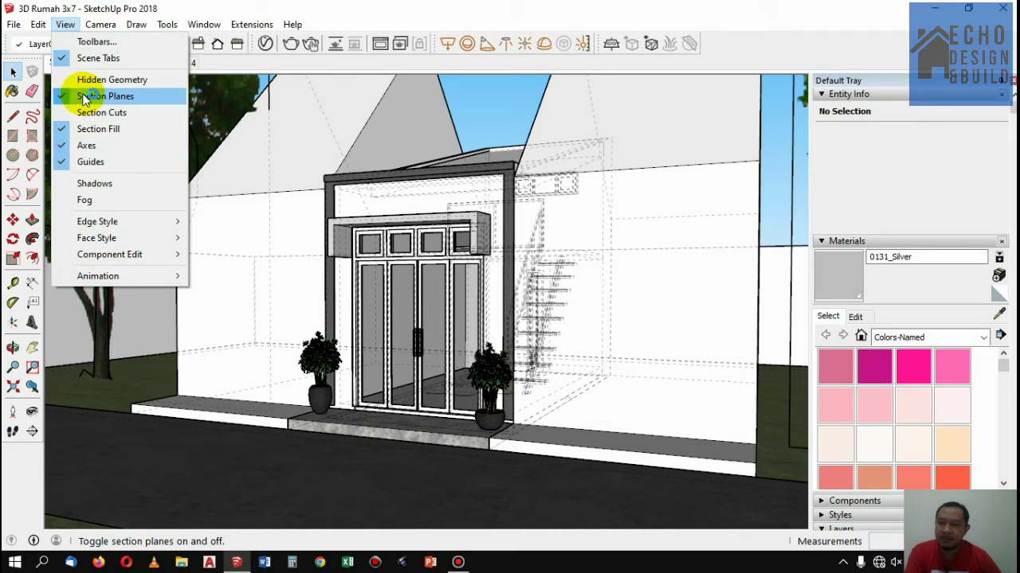
{"action": "left_click", "coordinate": [85, 96]}
{"action": "left_click", "coordinate": [67, 24]}
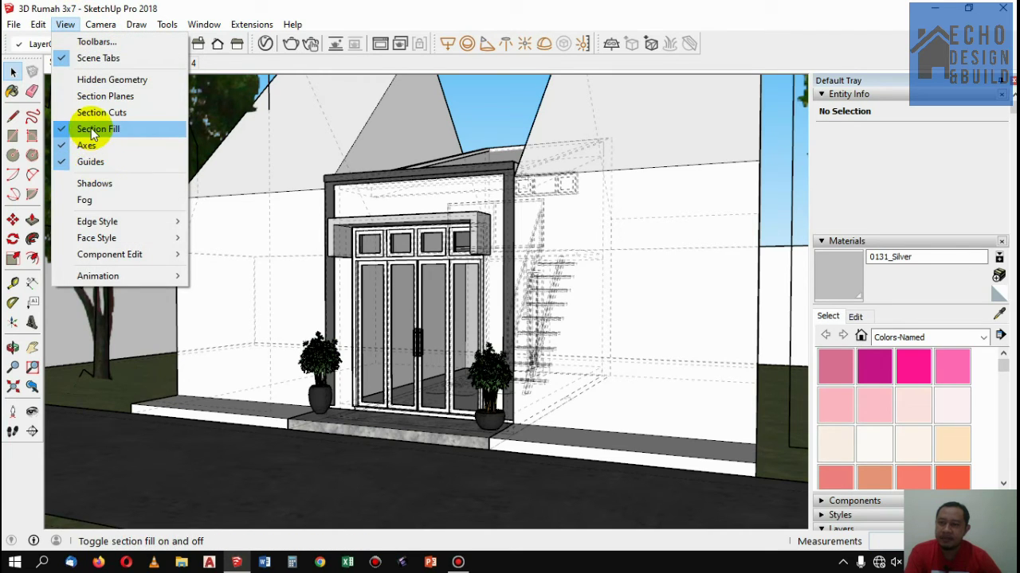
{"action": "left_click", "coordinate": [485, 98]}
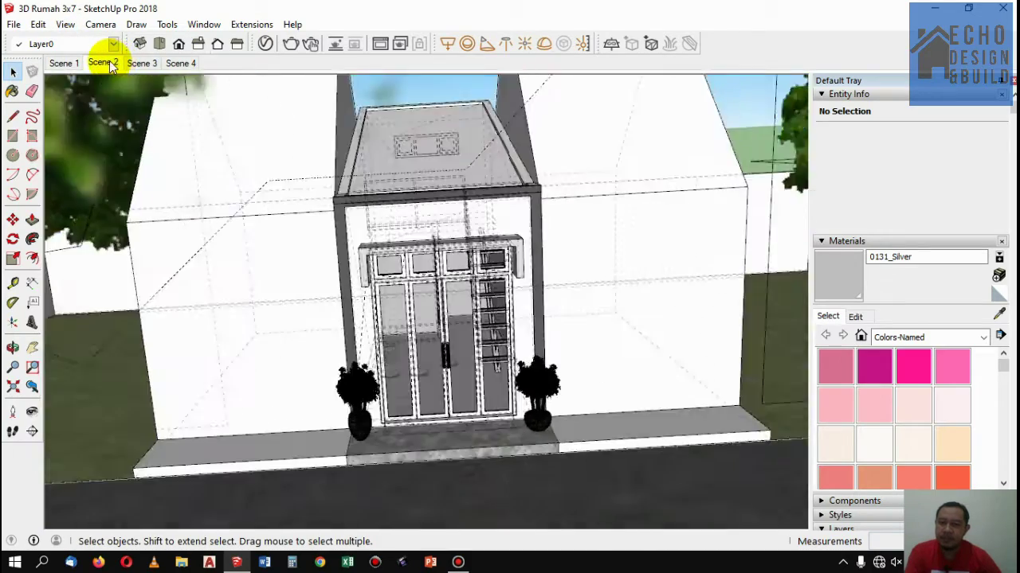
{"action": "left_click", "coordinate": [64, 62]}
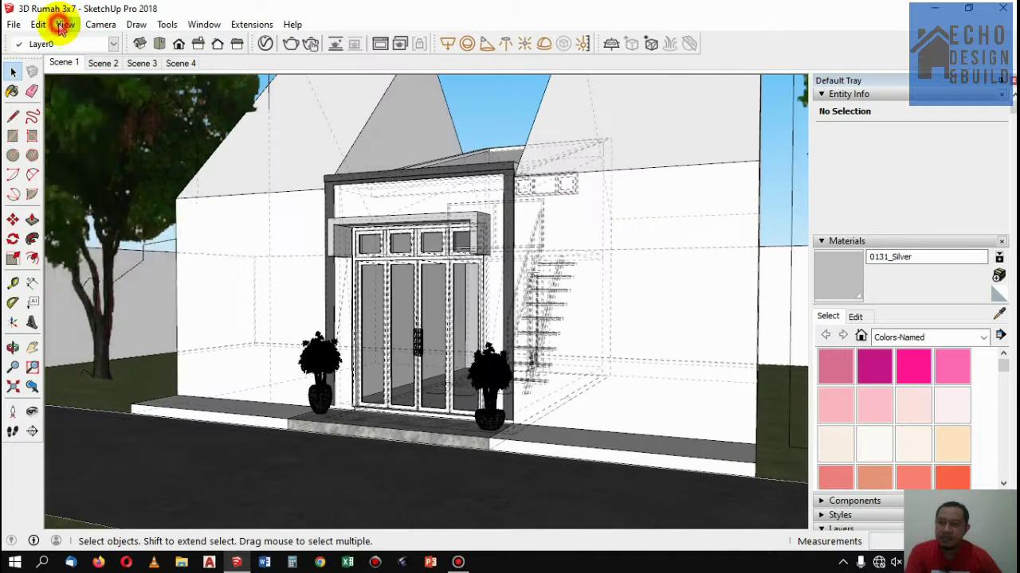
{"action": "left_click", "coordinate": [63, 26]}
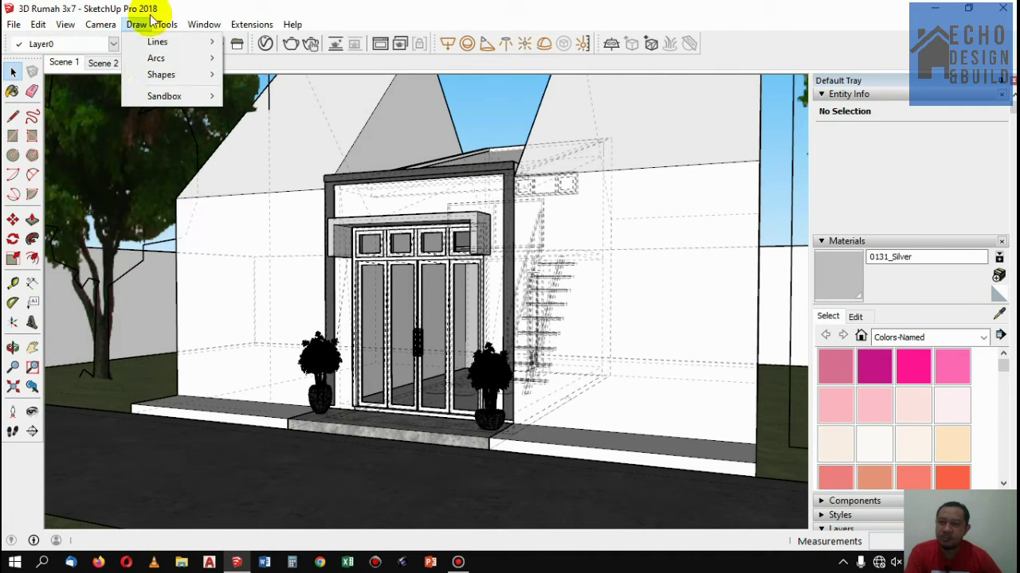
Orbit to look down on the house, then select the roof component and enter it for editing
{"action": "left_click", "coordinate": [328, 8]}
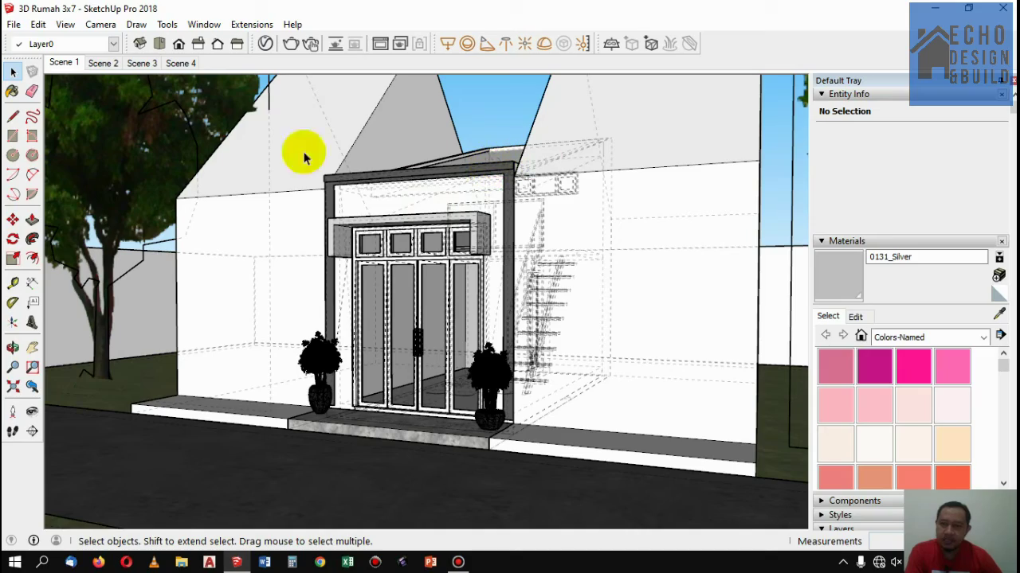
{"action": "left_click", "coordinate": [13, 348]}
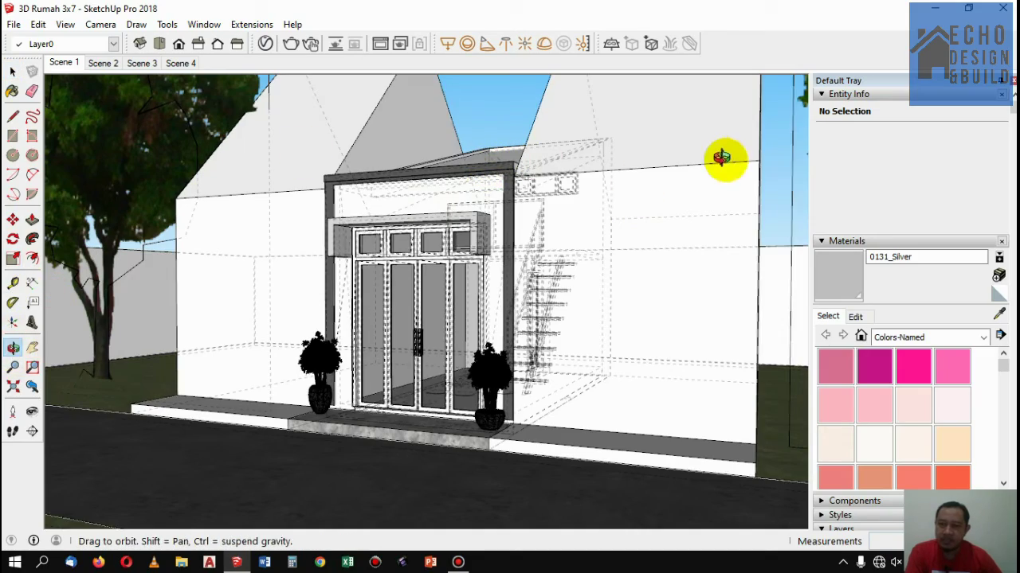
{"action": "mouse_move", "coordinate": [669, 136]}
{"action": "left_mouse_down"}
{"action": "mouse_move", "coordinate": [619, 154]}
{"action": "mouse_move", "coordinate": [508, 274]}
{"action": "mouse_move", "coordinate": [375, 295]}
{"action": "mouse_move", "coordinate": [462, 211]}
{"action": "left_mouse_up"}
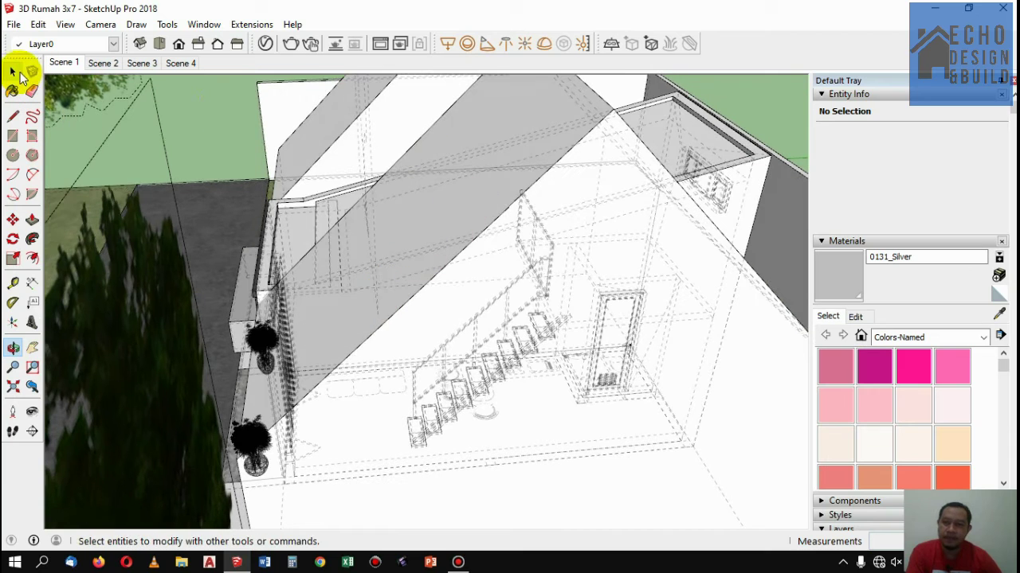
{"action": "left_click", "coordinate": [13, 71]}
{"action": "left_click", "coordinate": [612, 127]}
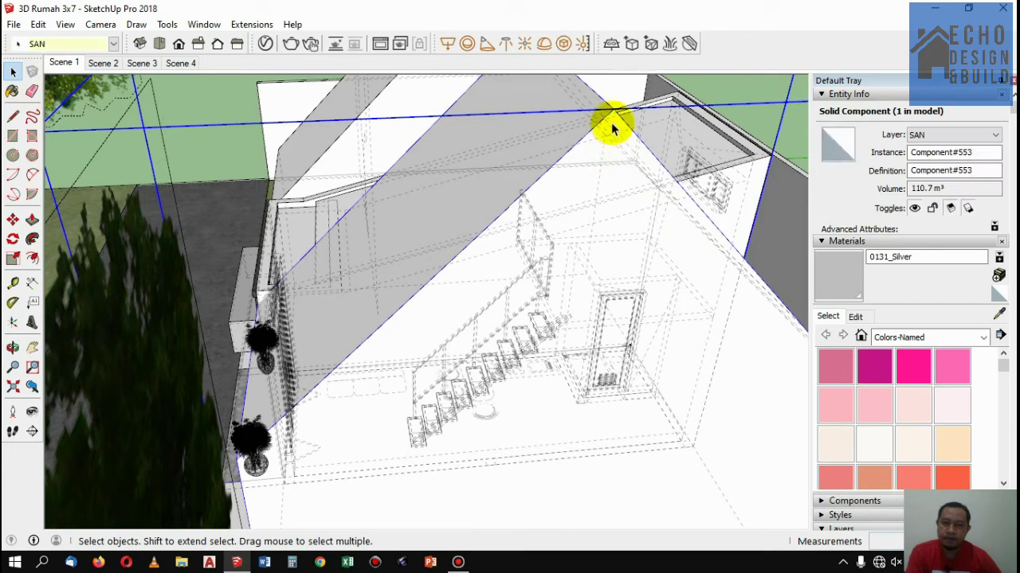
{"action": "double_click", "coordinate": [614, 121]}
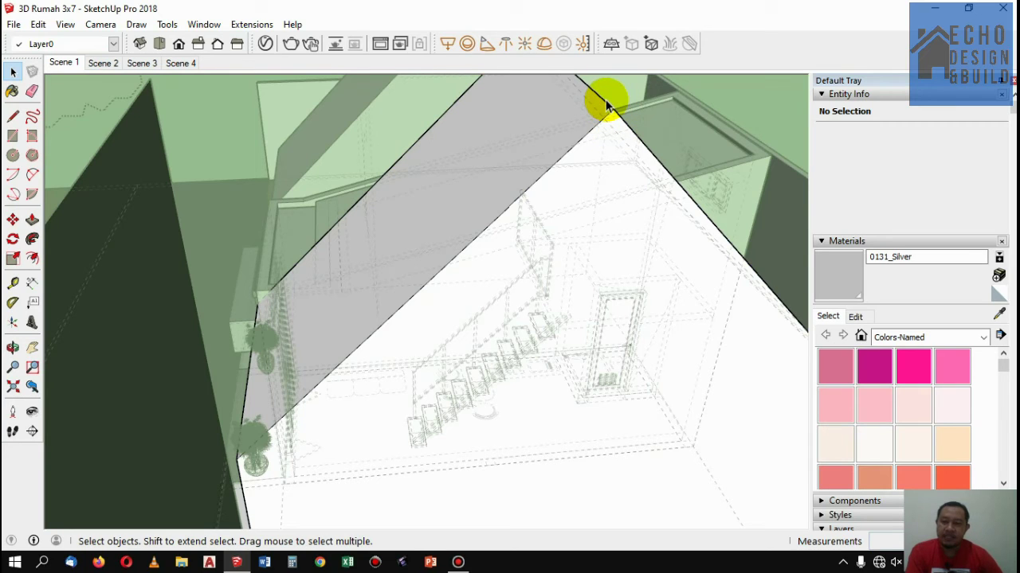
Move the roof's 3.00 m ridge edge down 1.90 m to reshape the roof slopes
{"action": "left_click", "coordinate": [601, 99]}
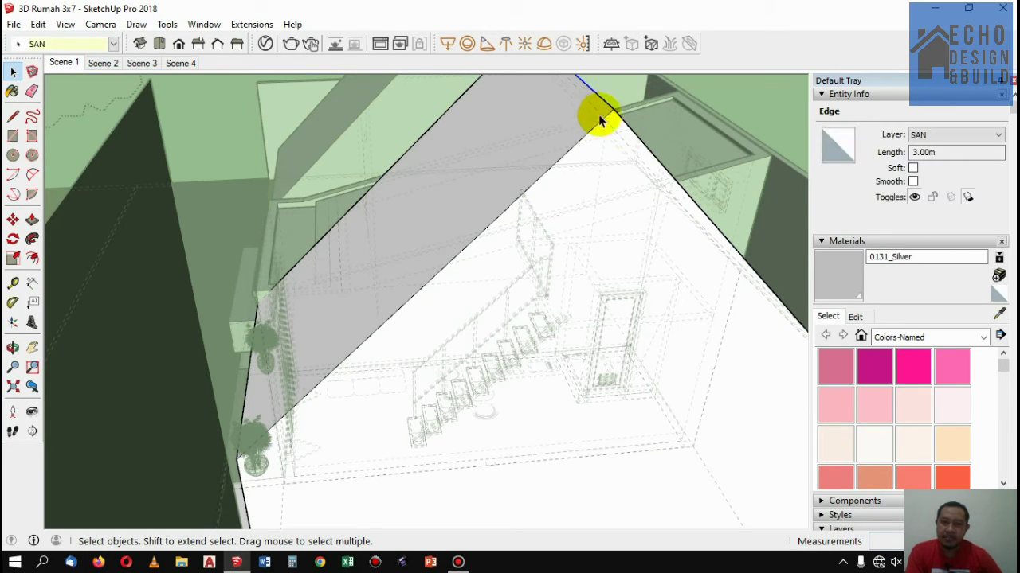
{"action": "left_click", "coordinate": [13, 223]}
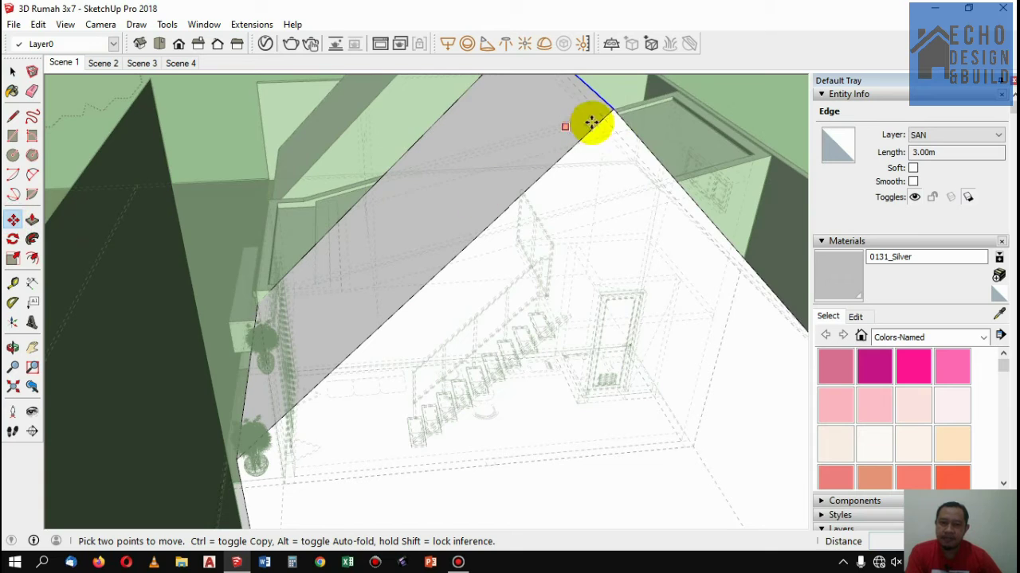
{"action": "left_click", "coordinate": [615, 110]}
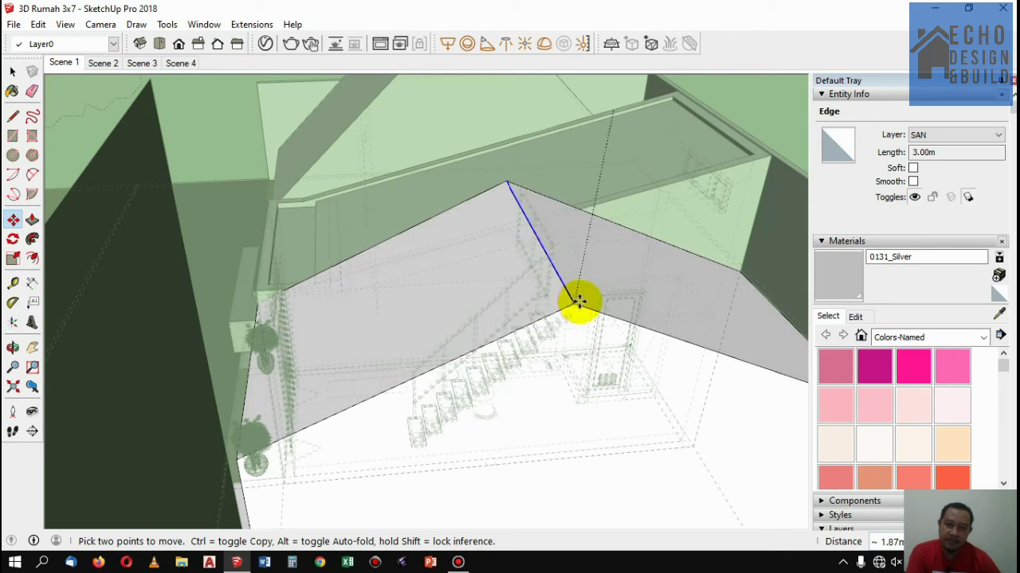
{"action": "left_click", "coordinate": [584, 305]}
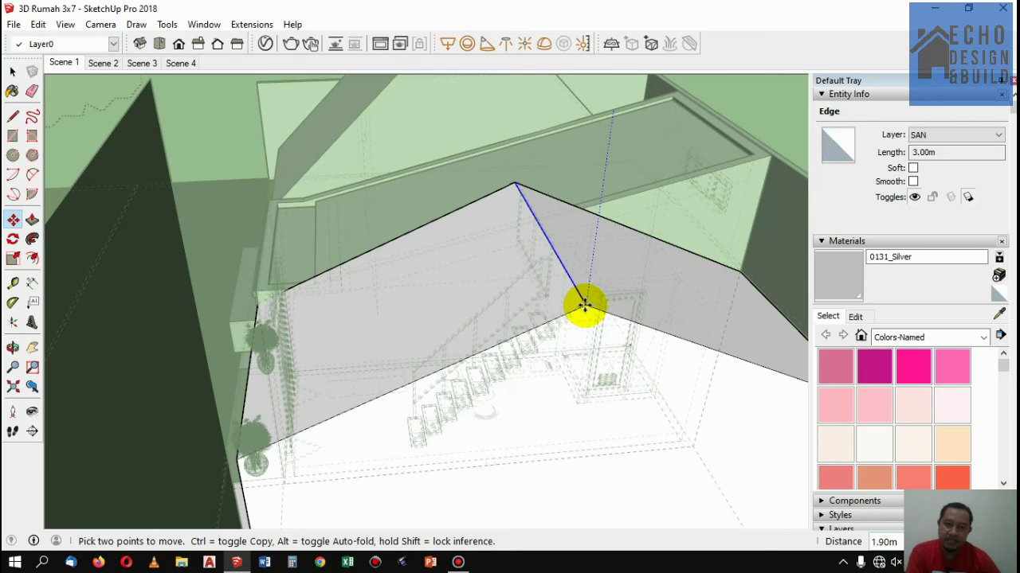
{"action": "left_click", "coordinate": [12, 71]}
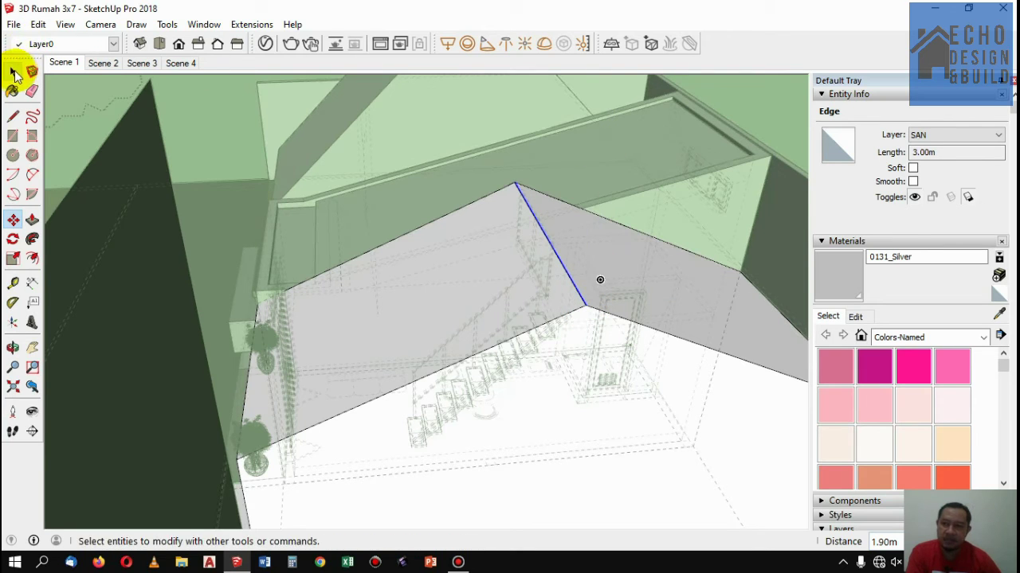
Close the roof component and orbit round to view the front entrance
{"action": "left_click", "coordinate": [646, 87]}
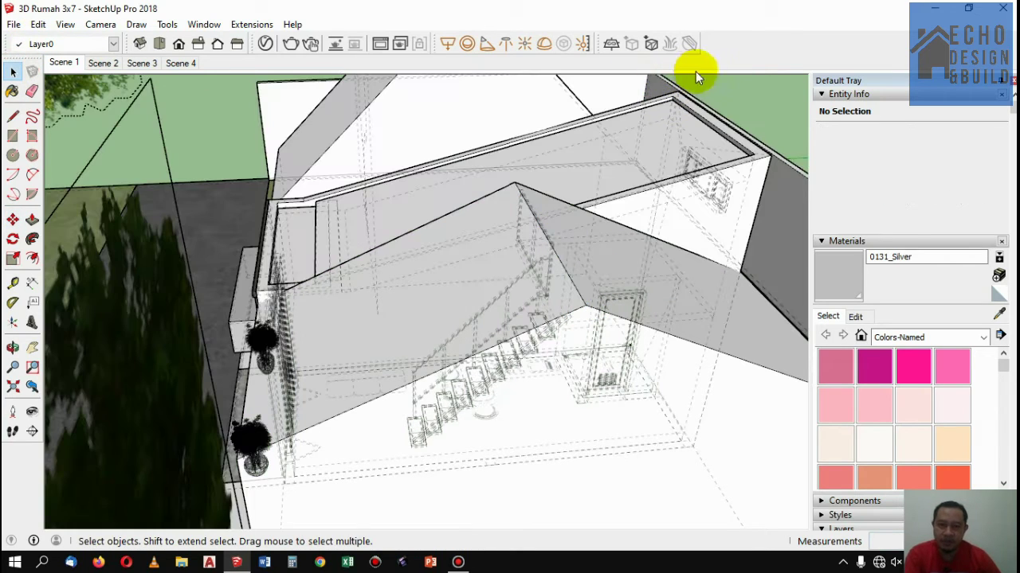
{"action": "scroll", "coordinate": [670, 141], "scroll_direction": "down", "scroll_amount": 2}
{"action": "middle_click_drag", "start_coordinate": [670, 141], "coordinate": [598, 153]}
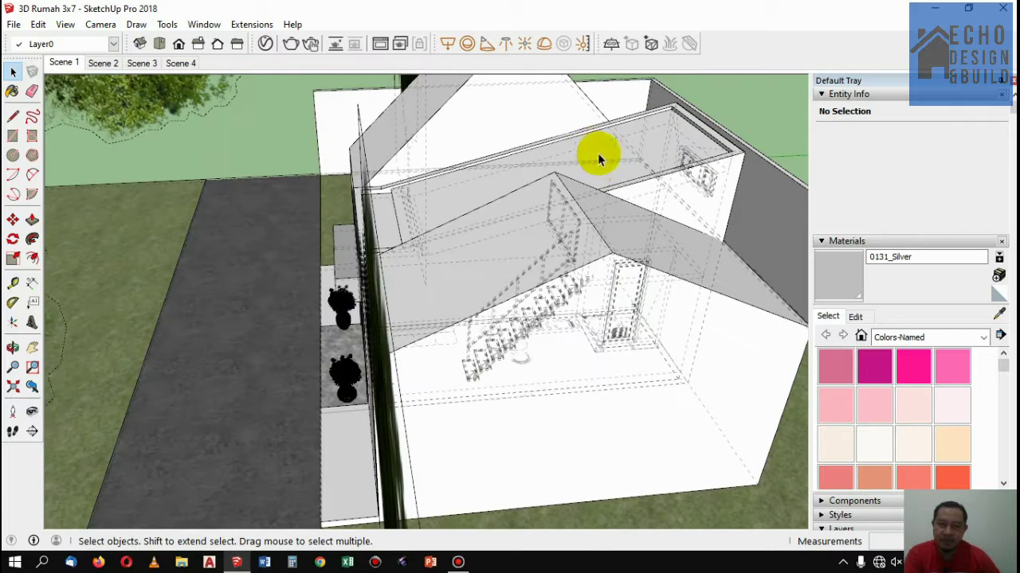
{"action": "left_click", "coordinate": [523, 90]}
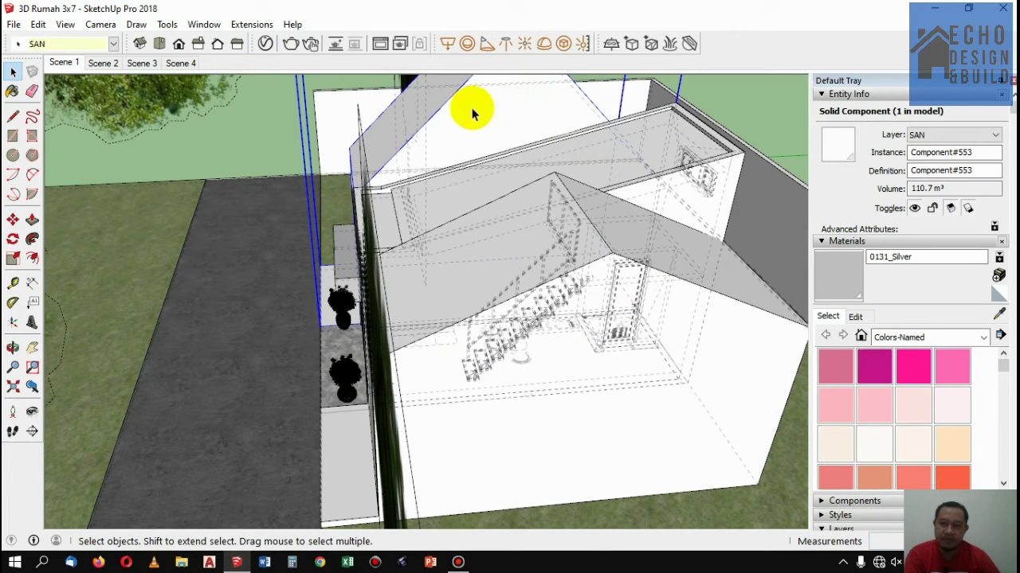
{"action": "left_click", "coordinate": [13, 347]}
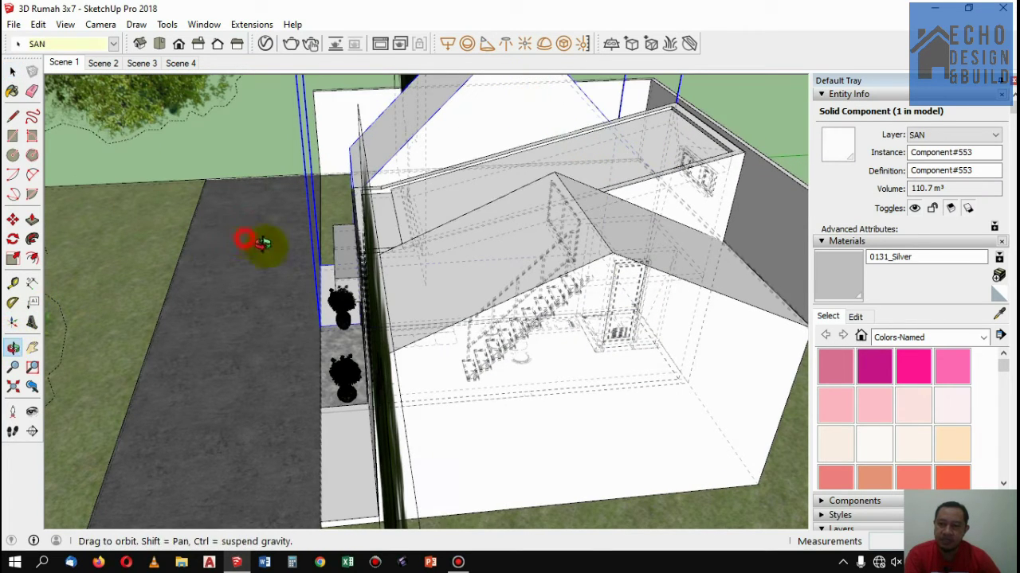
{"action": "mouse_move", "coordinate": [262, 239]}
{"action": "left_mouse_down"}
{"action": "mouse_move", "coordinate": [620, 272]}
{"action": "mouse_move", "coordinate": [867, 314]}
{"action": "mouse_move", "coordinate": [601, 281]}
{"action": "left_mouse_up"}
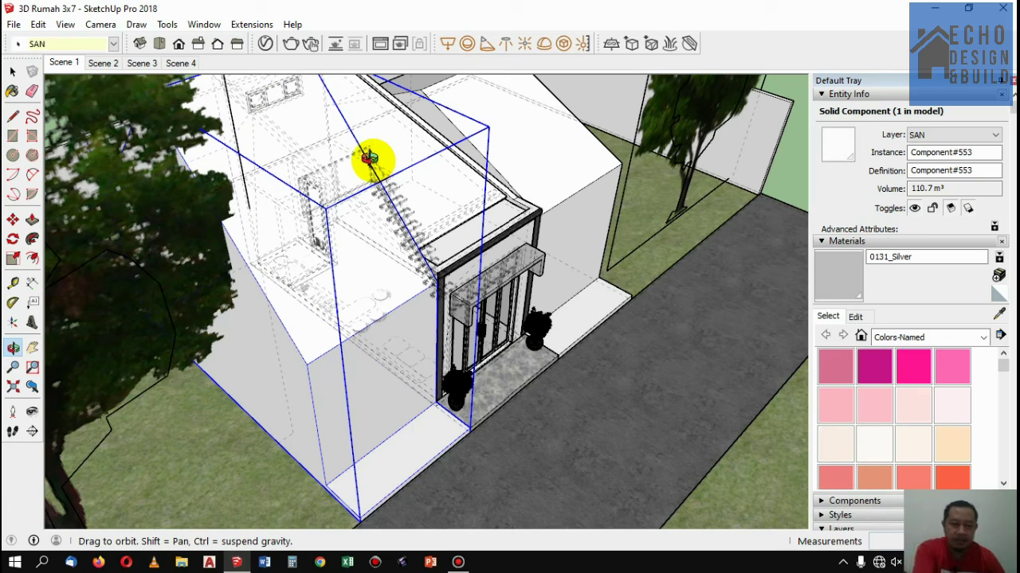
{"action": "key", "text": "ctrl+t"}
{"action": "left_click", "coordinate": [12, 71]}
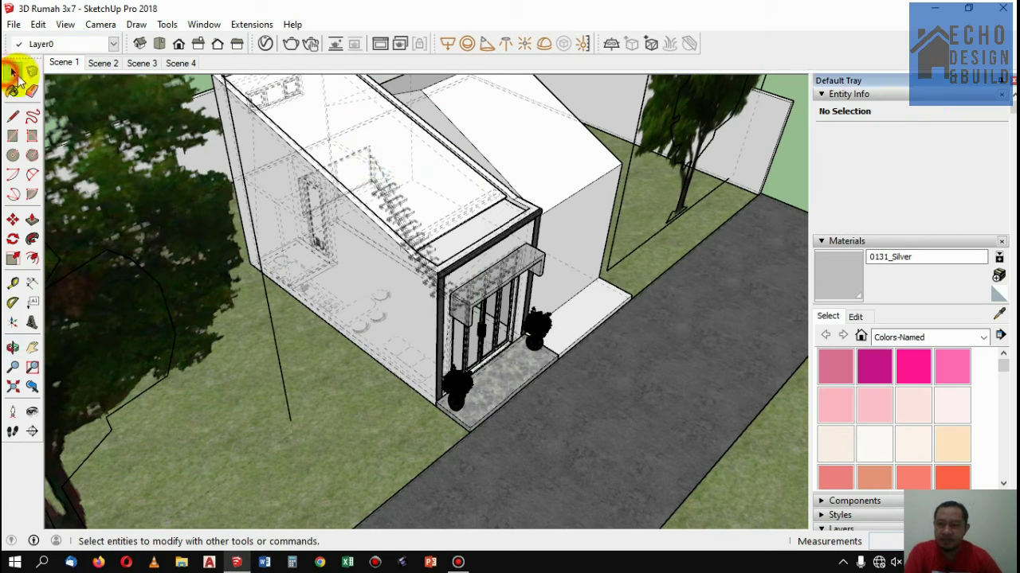
Copy the solid box beside the entrance and paste it in place
{"action": "left_click", "coordinate": [556, 175]}
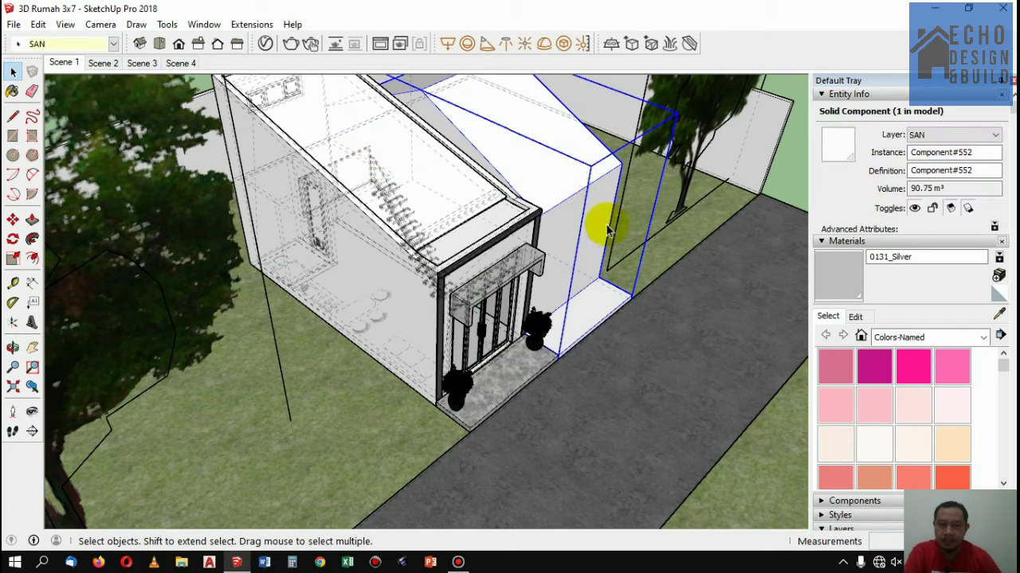
{"action": "left_click", "coordinate": [39, 24]}
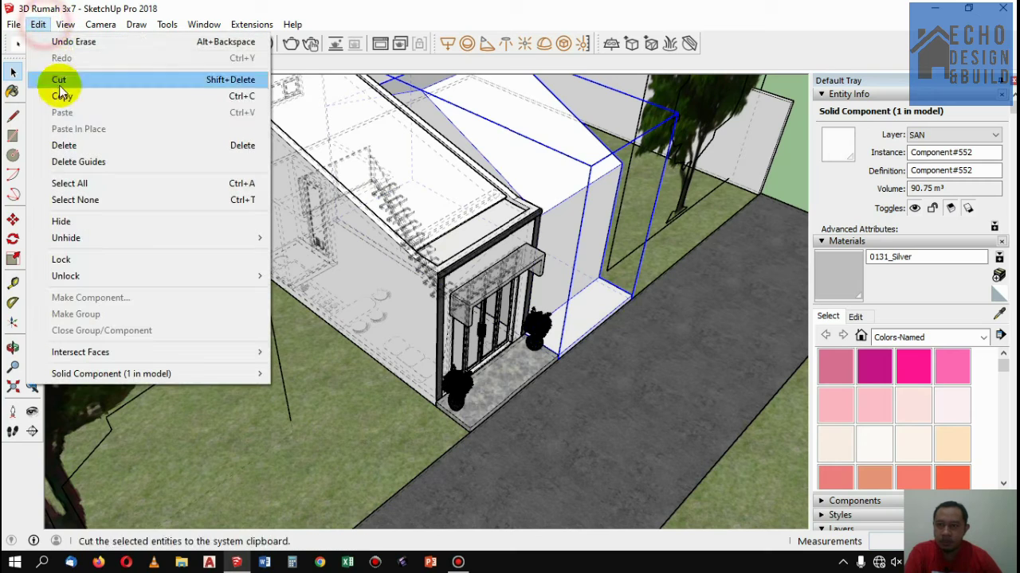
{"action": "left_click", "coordinate": [65, 102]}
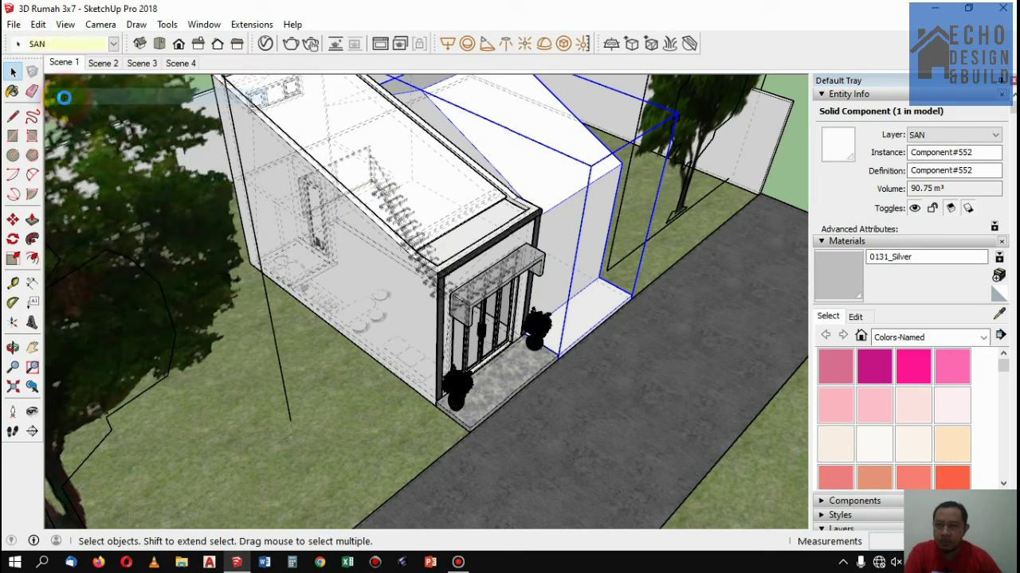
{"action": "left_click", "coordinate": [38, 24]}
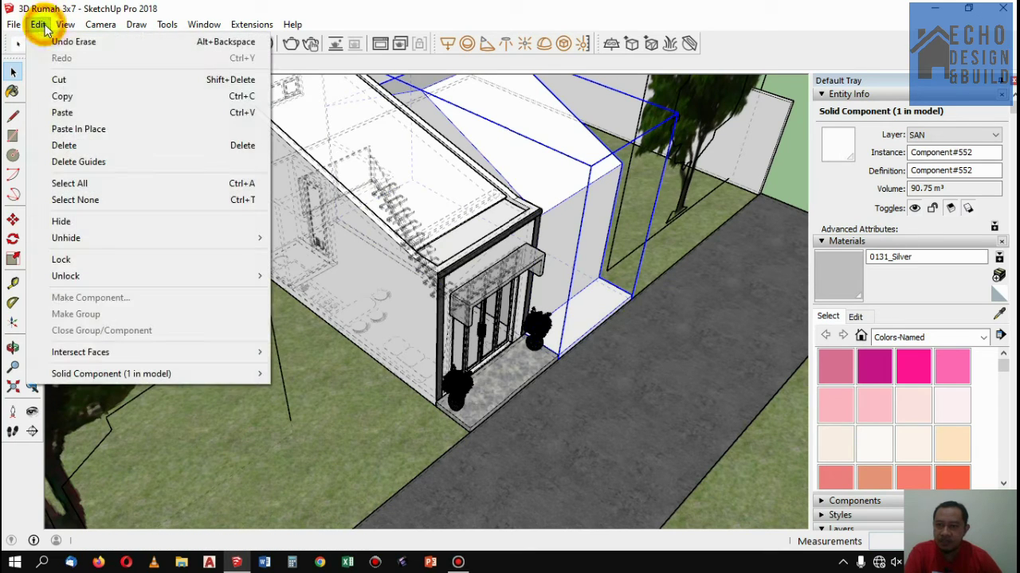
{"action": "left_click", "coordinate": [69, 131]}
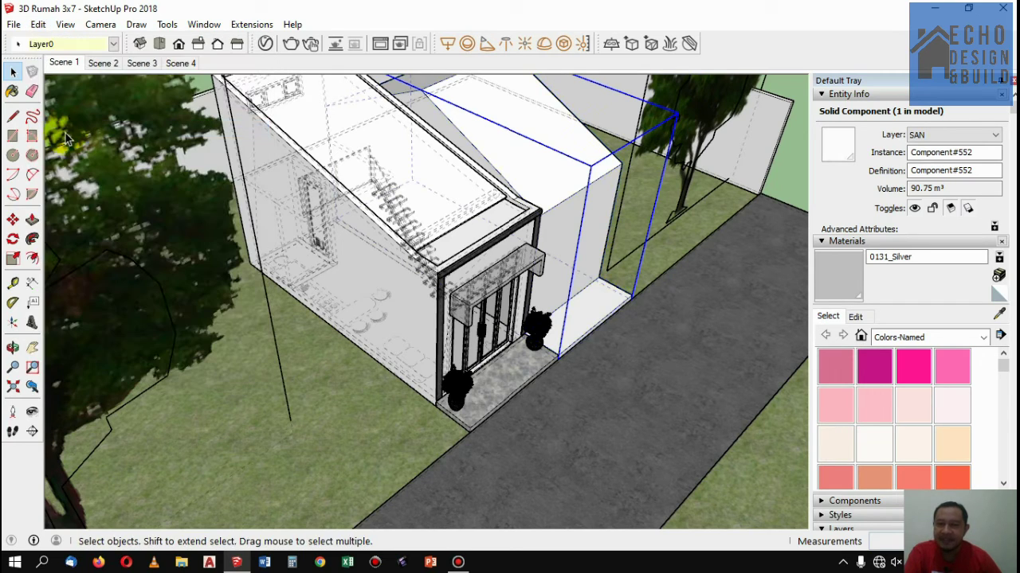
Move the pasted solid box copy 6.00 m to the opposite front slab corner
{"action": "left_click", "coordinate": [13, 221]}
{"action": "scroll", "coordinate": [667, 291], "scroll_direction": "up", "scroll_amount": 2}
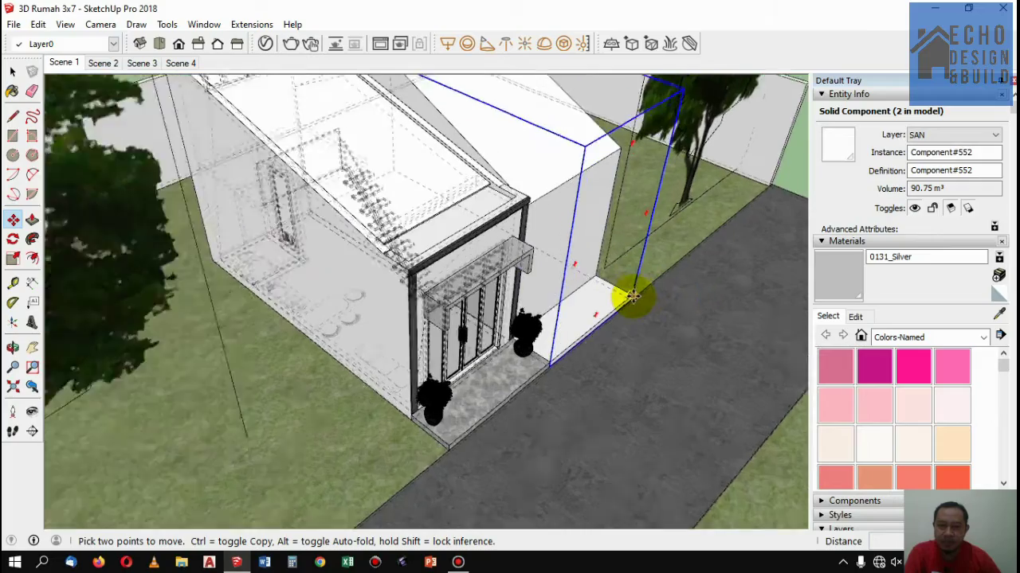
{"action": "scroll", "coordinate": [632, 296], "scroll_direction": "up", "scroll_amount": 2}
{"action": "scroll", "coordinate": [644, 297], "scroll_direction": "up", "scroll_amount": 2}
{"action": "scroll", "coordinate": [642, 303], "scroll_direction": "up", "scroll_amount": 2}
{"action": "scroll", "coordinate": [637, 303], "scroll_direction": "up", "scroll_amount": 2}
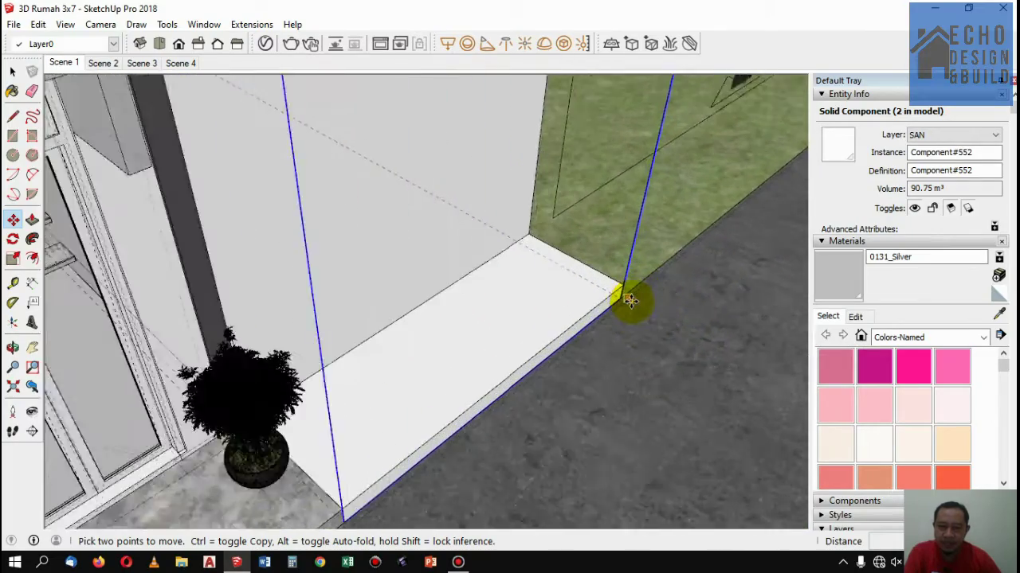
{"action": "scroll", "coordinate": [630, 296], "scroll_direction": "up", "scroll_amount": 2}
{"action": "left_click", "coordinate": [618, 298]}
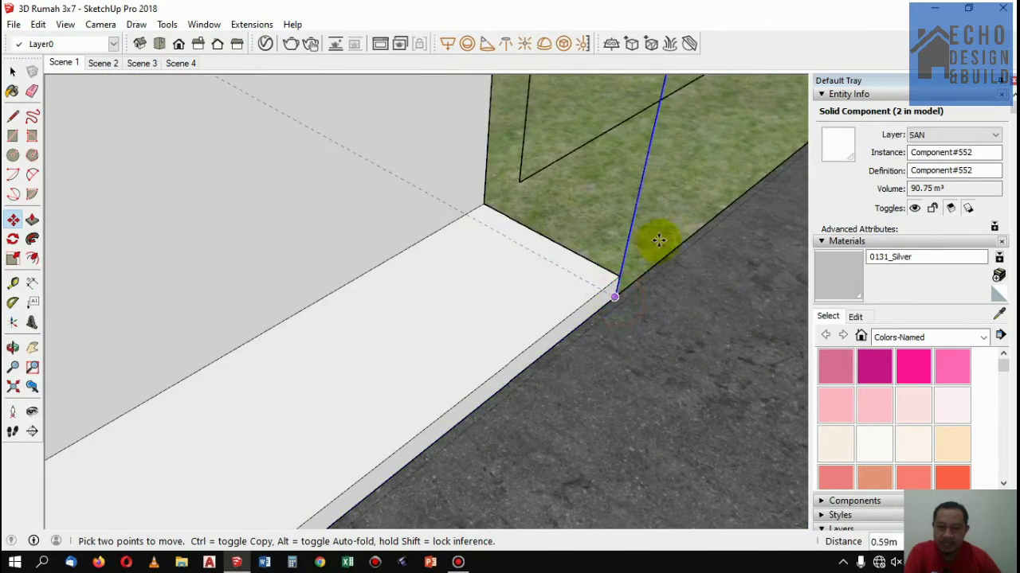
{"action": "scroll", "coordinate": [655, 239], "scroll_direction": "down", "scroll_amount": 3}
{"action": "scroll", "coordinate": [649, 255], "scroll_direction": "down", "scroll_amount": 1}
{"action": "scroll", "coordinate": [644, 273], "scroll_direction": "down", "scroll_amount": 2}
{"action": "scroll", "coordinate": [621, 294], "scroll_direction": "down", "scroll_amount": 3}
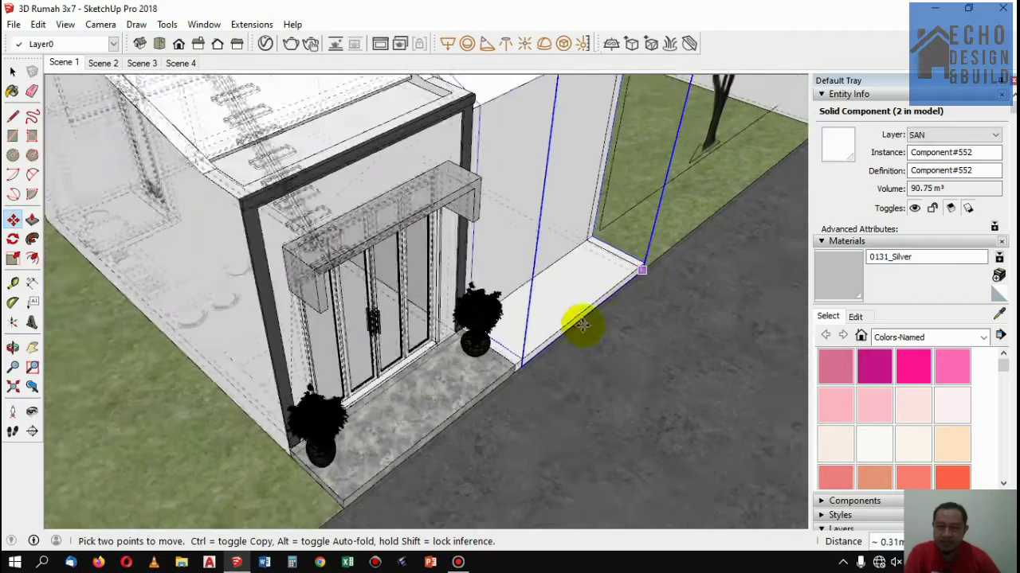
{"action": "scroll", "coordinate": [385, 479], "scroll_direction": "up", "scroll_amount": 1}
{"action": "scroll", "coordinate": [383, 479], "scroll_direction": "up", "scroll_amount": 1}
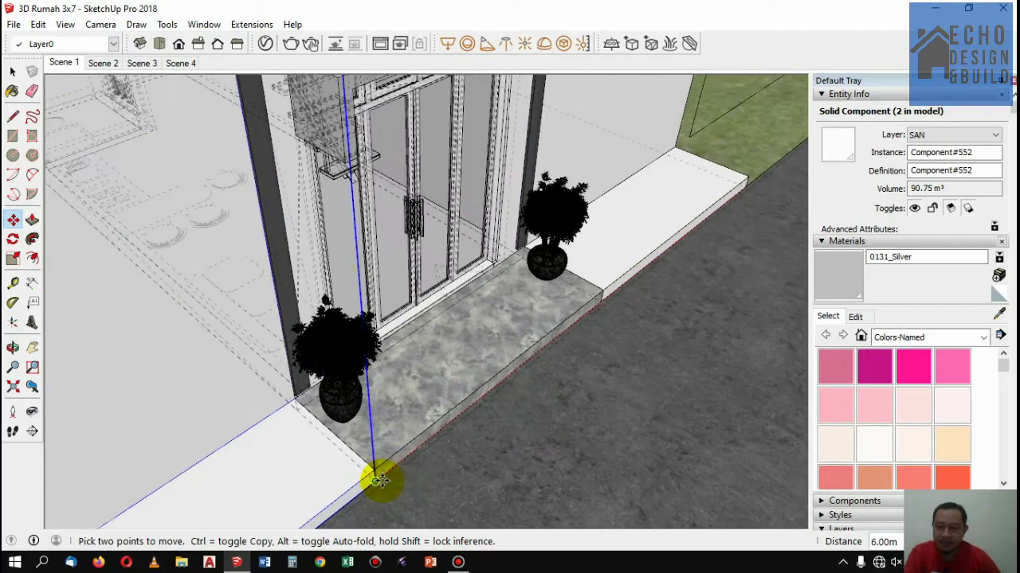
{"action": "left_click", "coordinate": [381, 480]}
{"action": "left_click", "coordinate": [13, 72]}
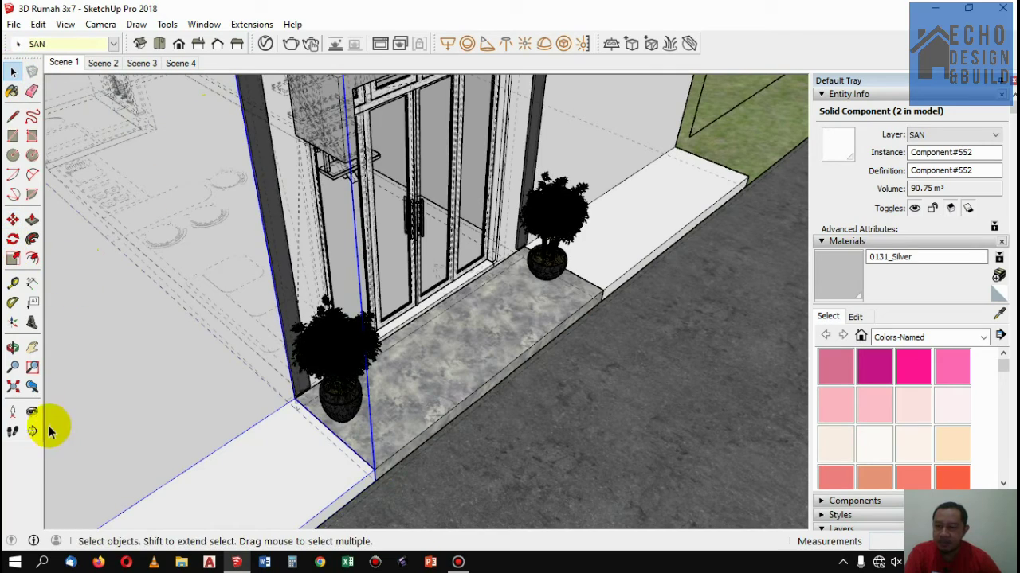
Orbit the view round to a front view of the entrance door
{"action": "left_click", "coordinate": [13, 344]}
{"action": "mouse_move", "coordinate": [423, 228]}
{"action": "left_mouse_down"}
{"action": "mouse_move", "coordinate": [223, 185]}
{"action": "mouse_move", "coordinate": [220, 292]}
{"action": "mouse_move", "coordinate": [346, 178]}
{"action": "mouse_move", "coordinate": [359, 141]}
{"action": "mouse_move", "coordinate": [313, 195]}
{"action": "mouse_move", "coordinate": [318, 255]}
{"action": "mouse_move", "coordinate": [382, 350]}
{"action": "mouse_move", "coordinate": [462, 396]}
{"action": "left_mouse_up"}
{"action": "mouse_move", "coordinate": [467, 316]}
{"action": "left_mouse_down"}
{"action": "mouse_move", "coordinate": [404, 221]}
{"action": "mouse_move", "coordinate": [297, 109]}
{"action": "left_mouse_up"}
Select the left and right potted plants in front of the house
{"action": "left_click", "coordinate": [64, 62]}
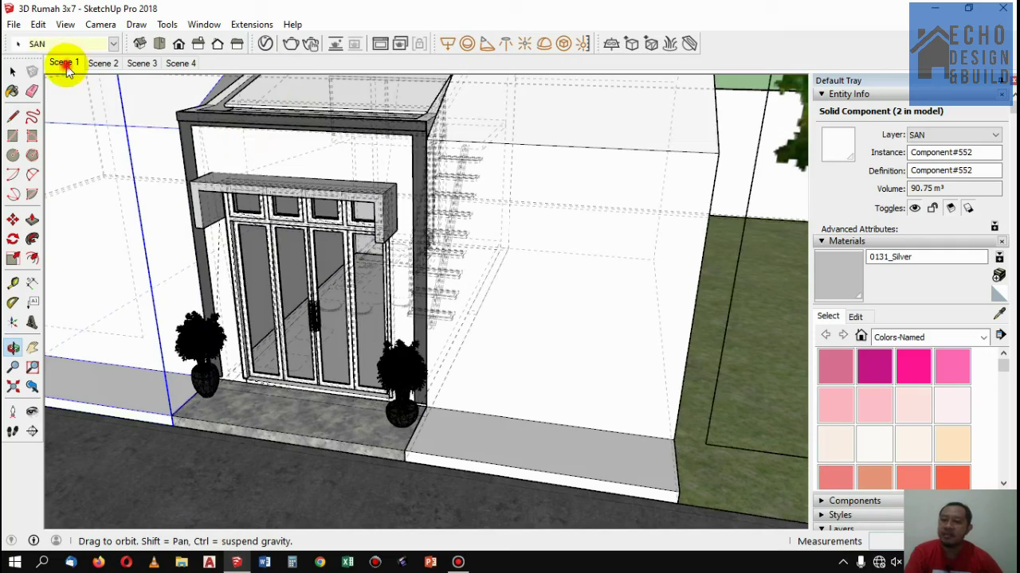
{"action": "left_click_drag", "start_coordinate": [303, 116], "coordinate": [451, 126]}
{"action": "left_click", "coordinate": [12, 71]}
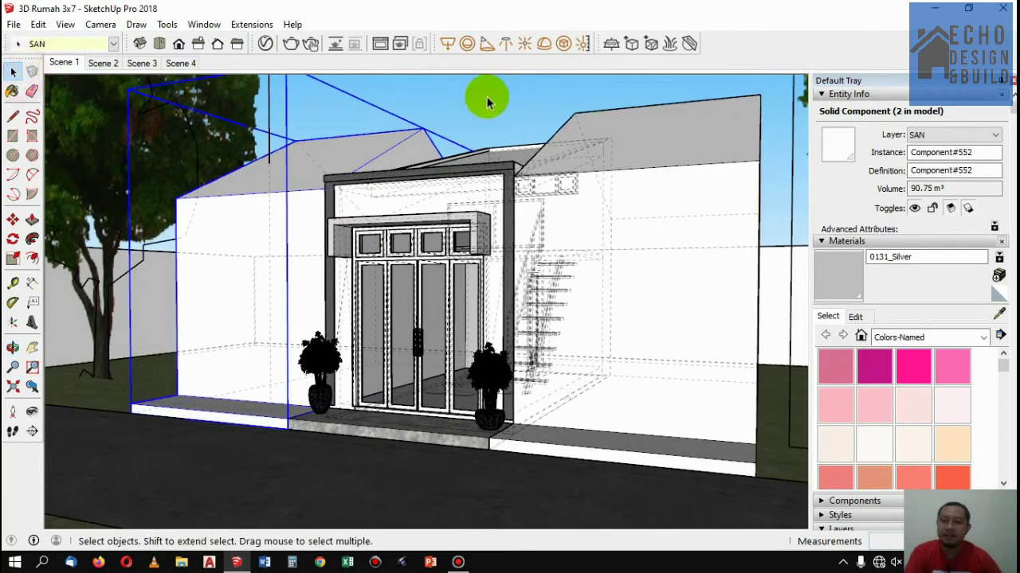
{"action": "left_click", "coordinate": [486, 96]}
{"action": "left_click", "coordinate": [337, 218]}
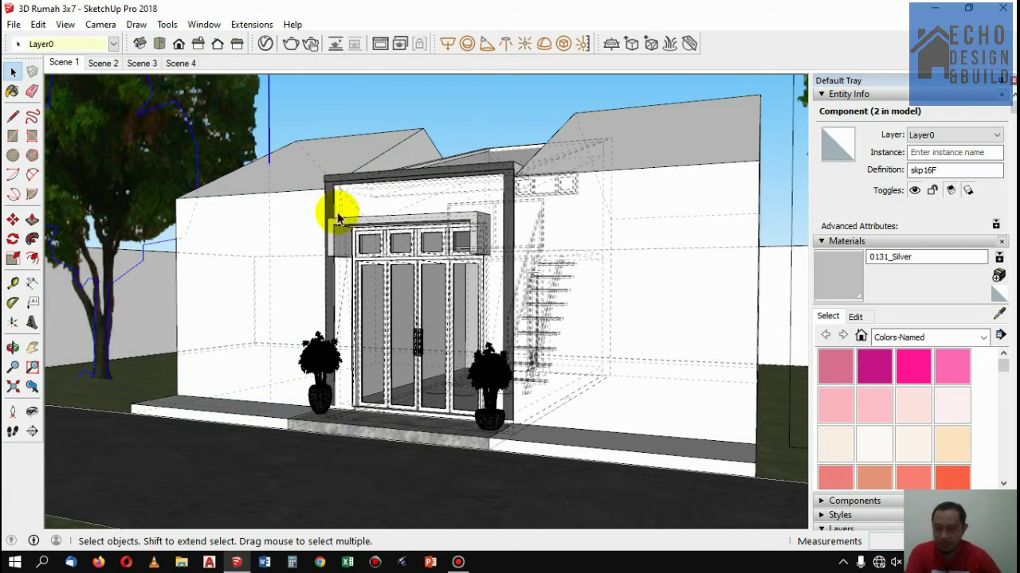
{"action": "left_click", "coordinate": [500, 387], "text": "shift"}
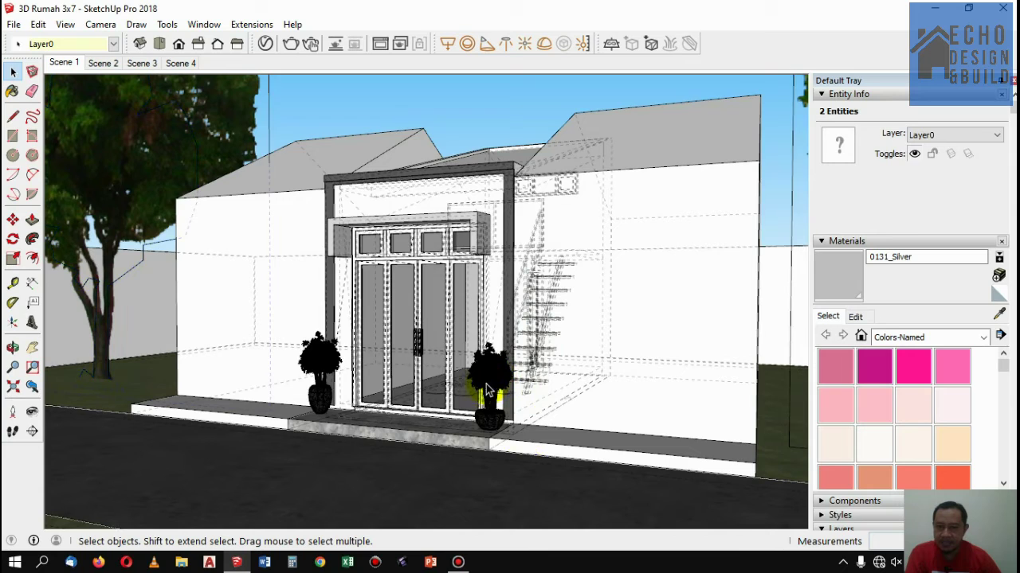
{"action": "left_click", "coordinate": [500, 446]}
{"action": "left_click", "coordinate": [491, 430]}
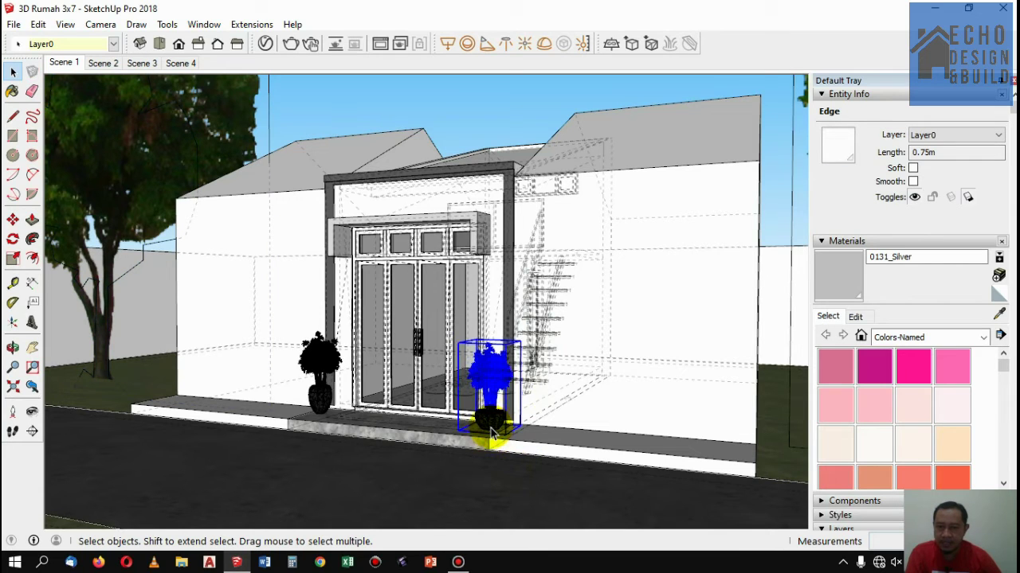
{"action": "left_click", "coordinate": [317, 405], "text": "shift"}
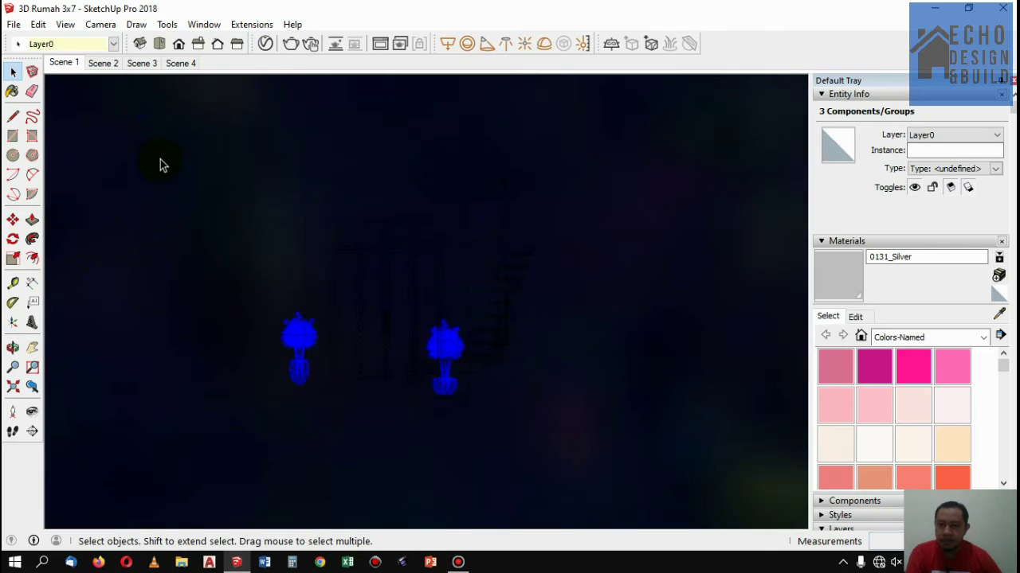
{"action": "left_click", "coordinate": [68, 63]}
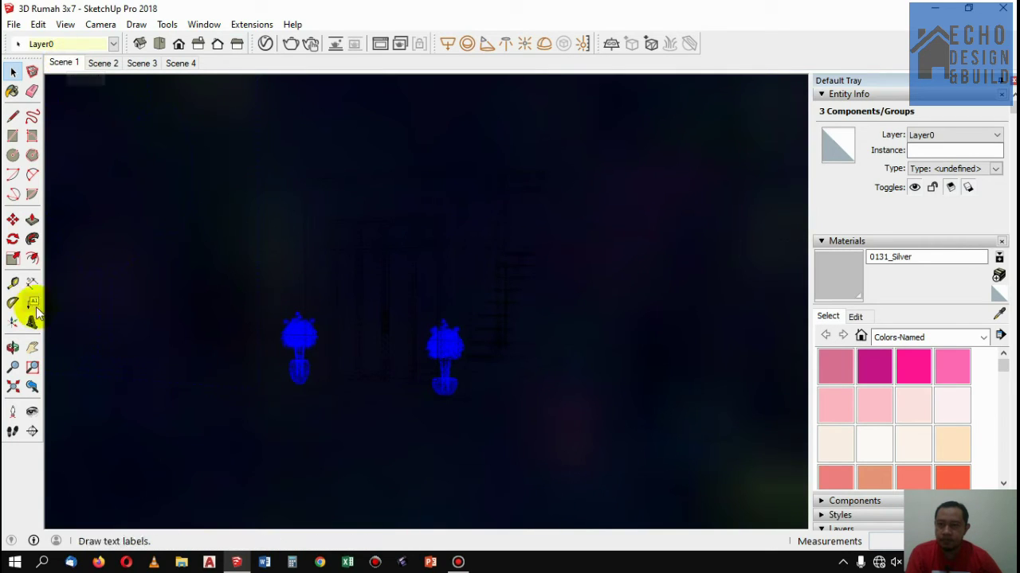
Add the middle and right-hand trees to the selection and Make Group
{"action": "left_click", "coordinate": [13, 388]}
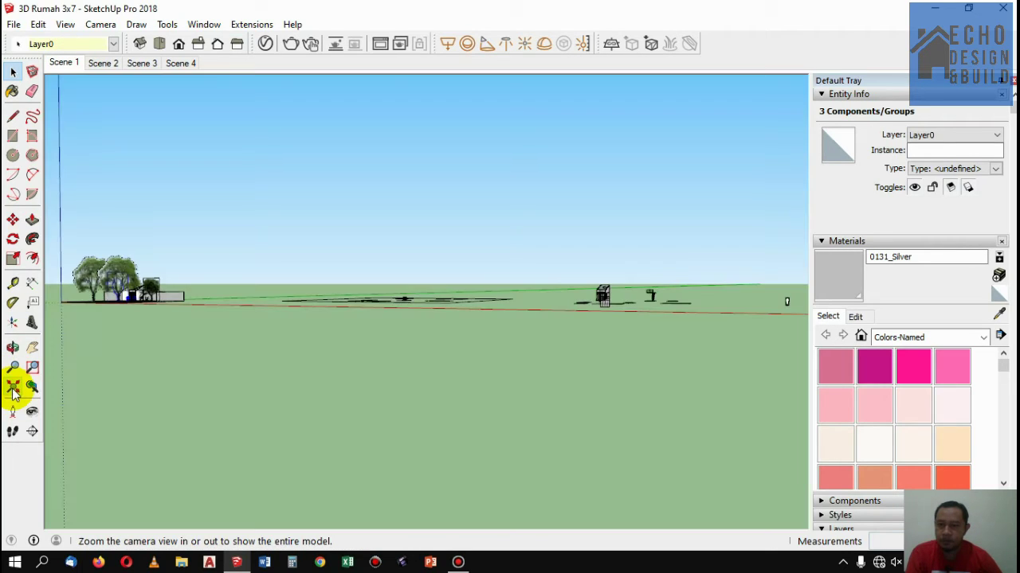
{"action": "scroll", "coordinate": [103, 271], "scroll_direction": "up", "scroll_amount": 1}
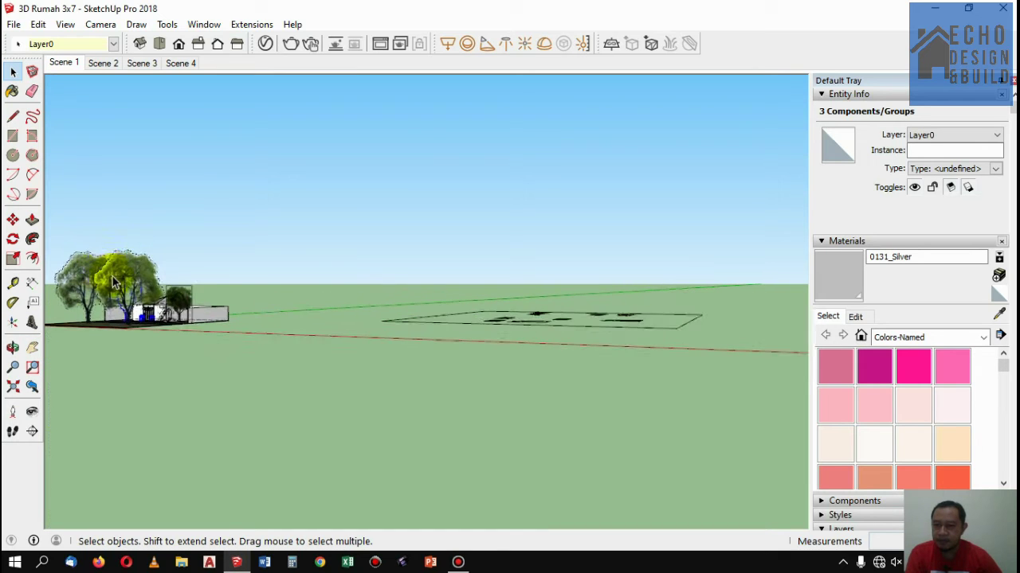
{"action": "scroll", "coordinate": [119, 286], "scroll_direction": "up", "scroll_amount": 2}
{"action": "scroll", "coordinate": [151, 307], "scroll_direction": "up", "scroll_amount": 2}
{"action": "scroll", "coordinate": [183, 319], "scroll_direction": "up", "scroll_amount": 2}
{"action": "scroll", "coordinate": [146, 307], "scroll_direction": "up", "scroll_amount": 1}
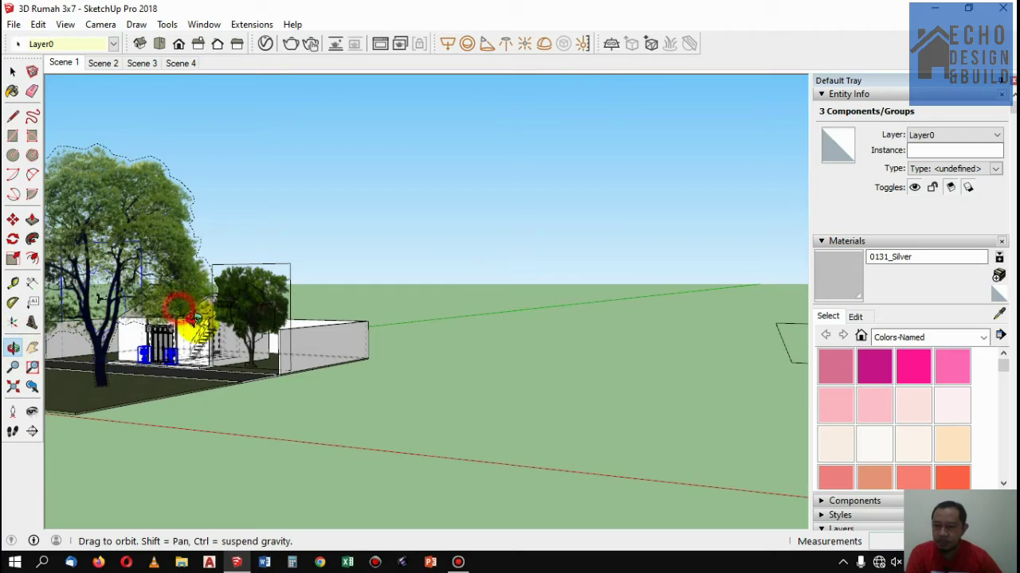
{"action": "mouse_move", "coordinate": [182, 312]}
{"action": "middle_mouse_down"}
{"action": "mouse_move", "coordinate": [546, 422]}
{"action": "mouse_move", "coordinate": [547, 326]}
{"action": "mouse_move", "coordinate": [510, 312]}
{"action": "middle_mouse_up"}
{"action": "left_click", "coordinate": [13, 72]}
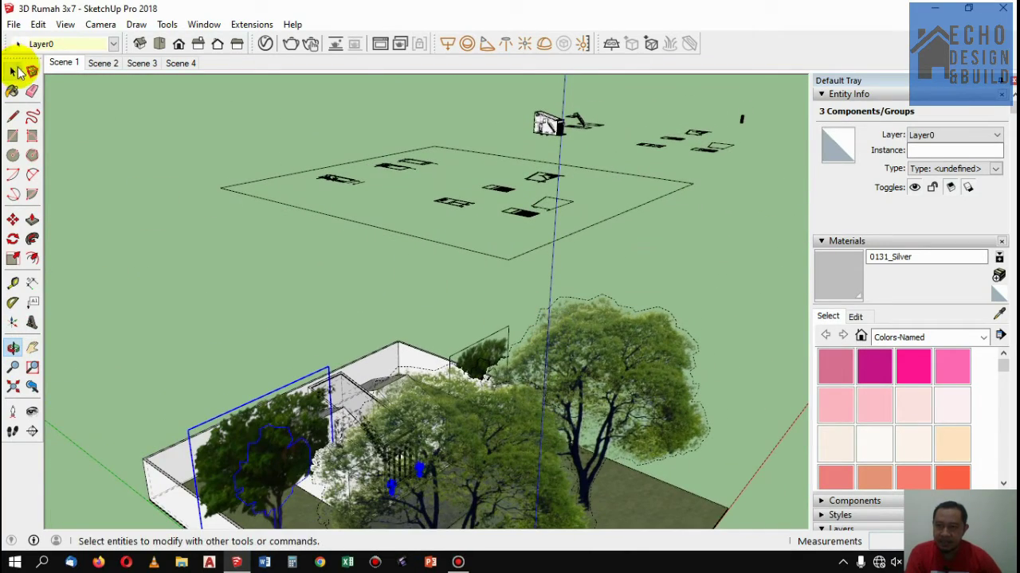
{"action": "left_click", "coordinate": [454, 458], "text": "shift"}
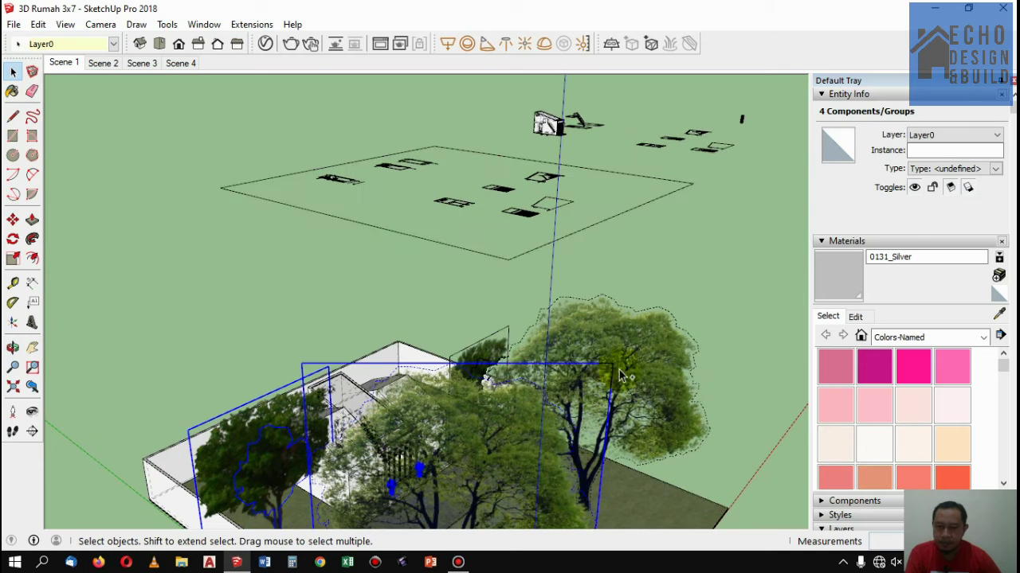
{"action": "left_click", "coordinate": [653, 360], "text": "shift"}
{"action": "right_click", "coordinate": [660, 359]}
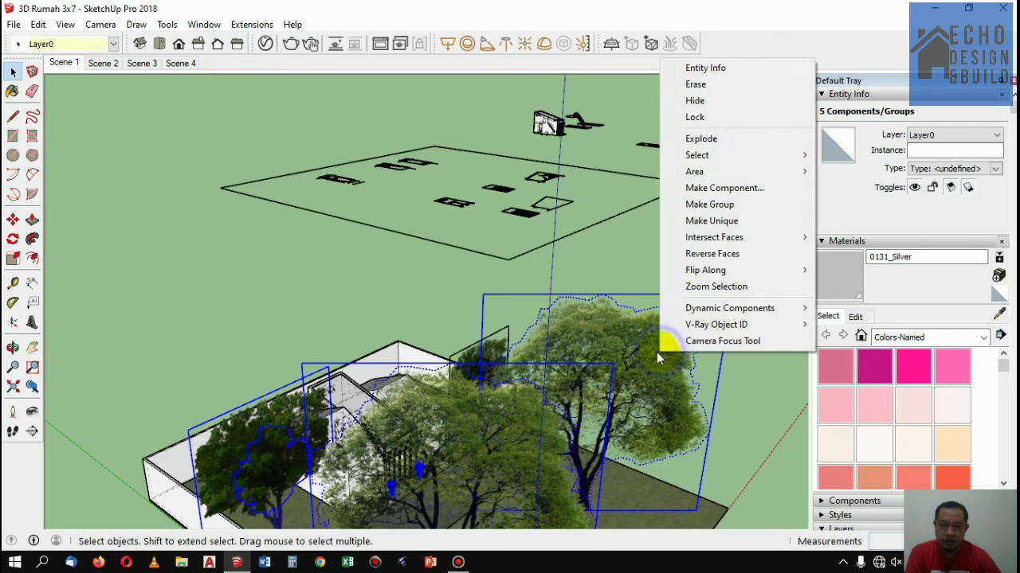
{"action": "left_click", "coordinate": [720, 206]}
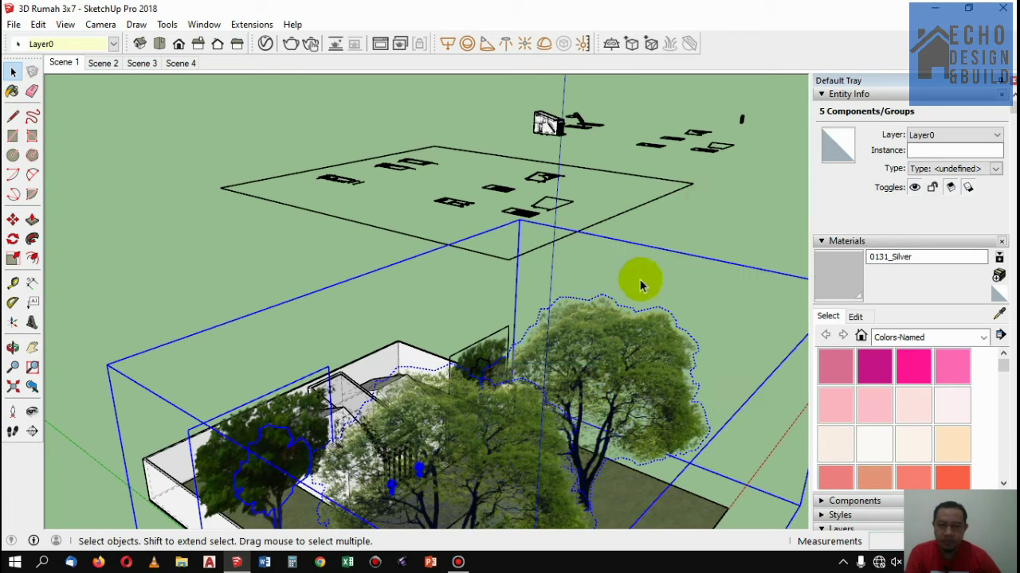
{"action": "right_click", "coordinate": [620, 351]}
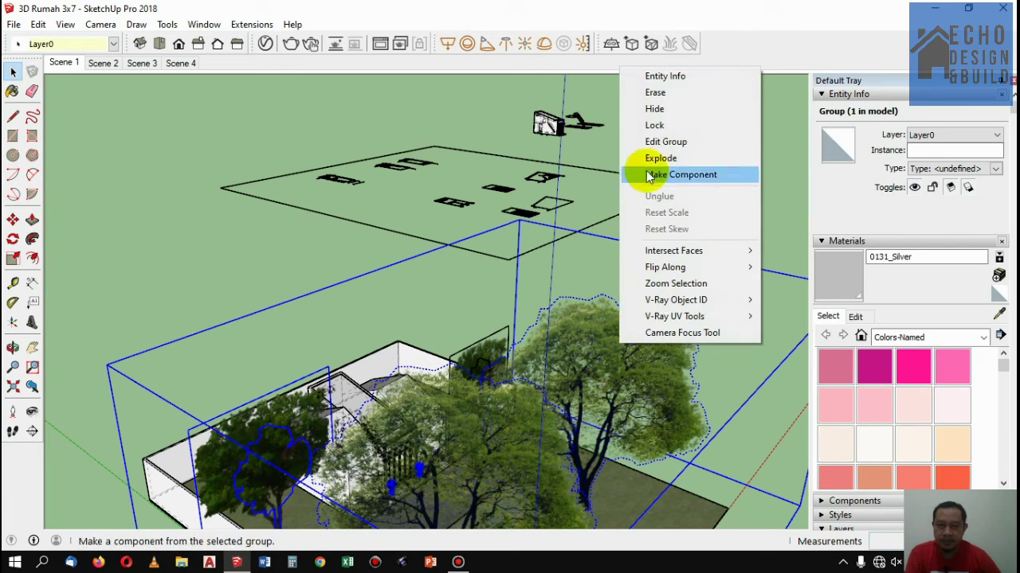
Hide the tree and vase group in the Scene 1 view
{"action": "left_click", "coordinate": [659, 105]}
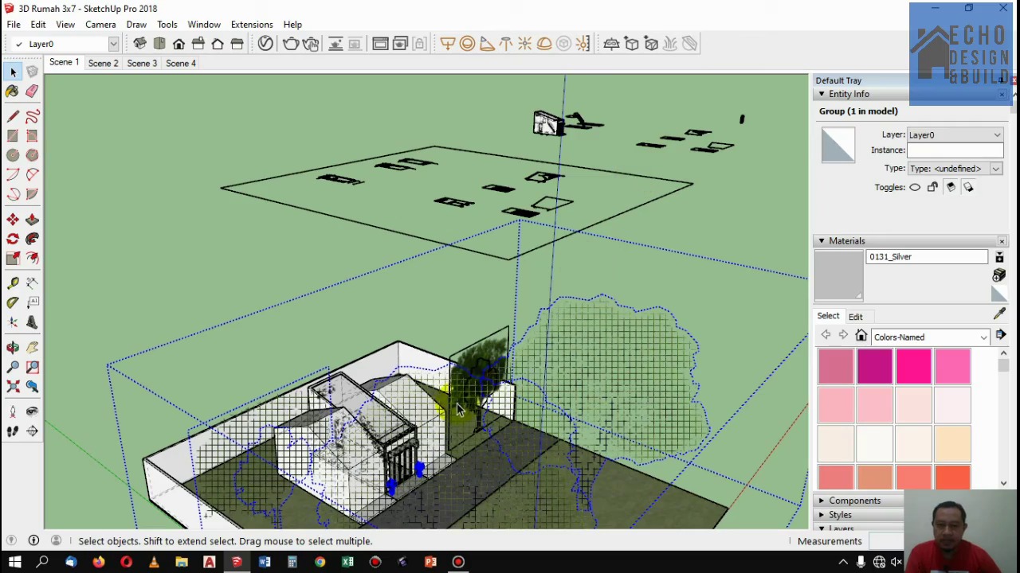
{"action": "left_click", "coordinate": [64, 62]}
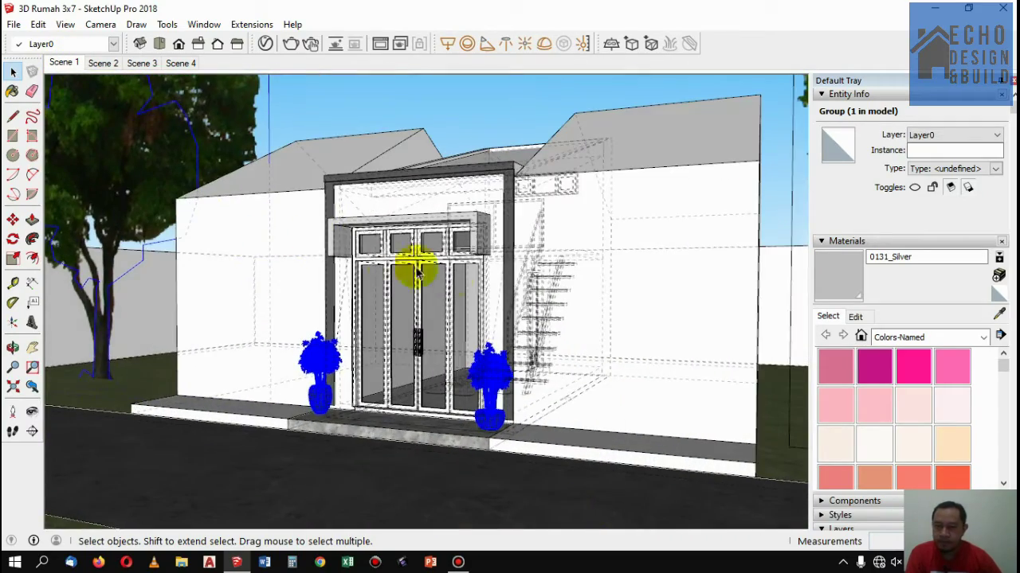
{"action": "left_click", "coordinate": [489, 104]}
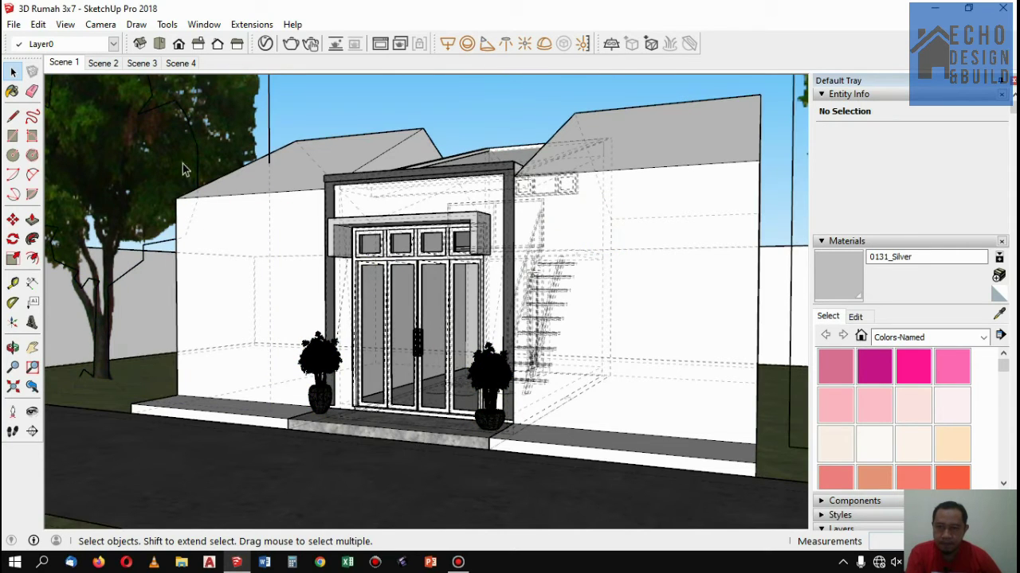
{"action": "right_click", "coordinate": [194, 104]}
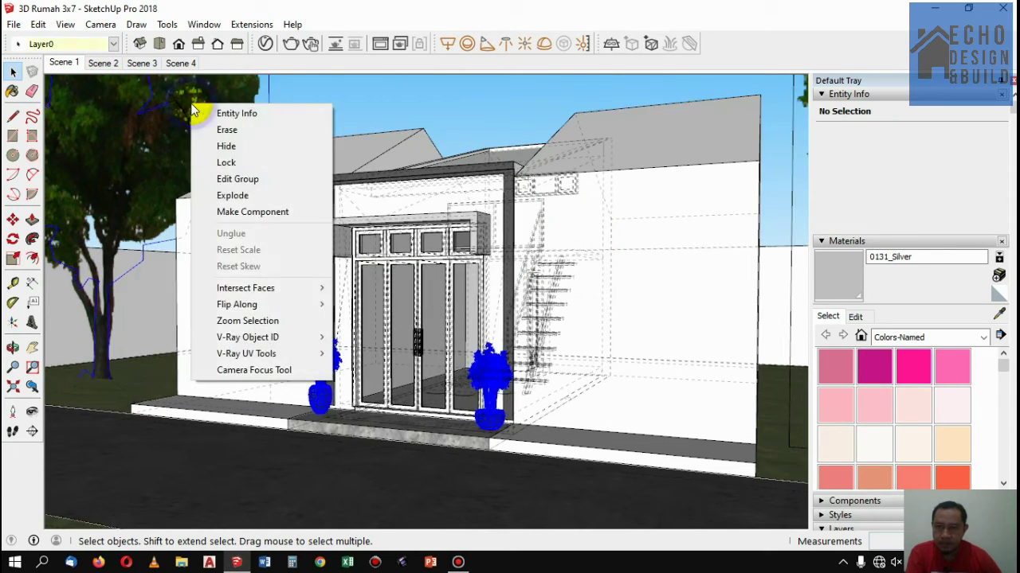
{"action": "left_click", "coordinate": [227, 146]}
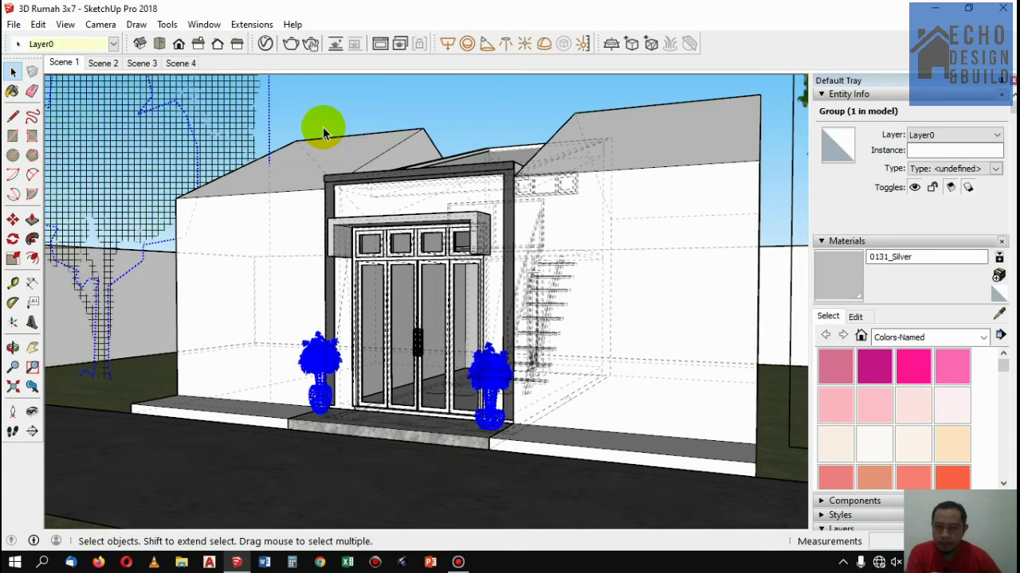
Turn off View > Hidden Geometry
{"action": "left_click", "coordinate": [450, 109]}
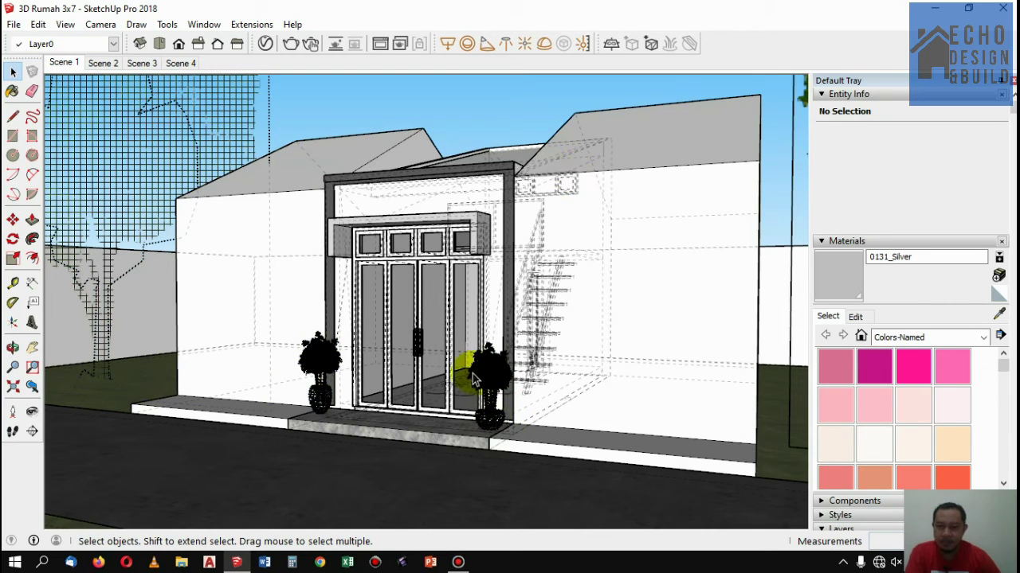
{"action": "left_click", "coordinate": [65, 23]}
{"action": "left_click", "coordinate": [112, 80]}
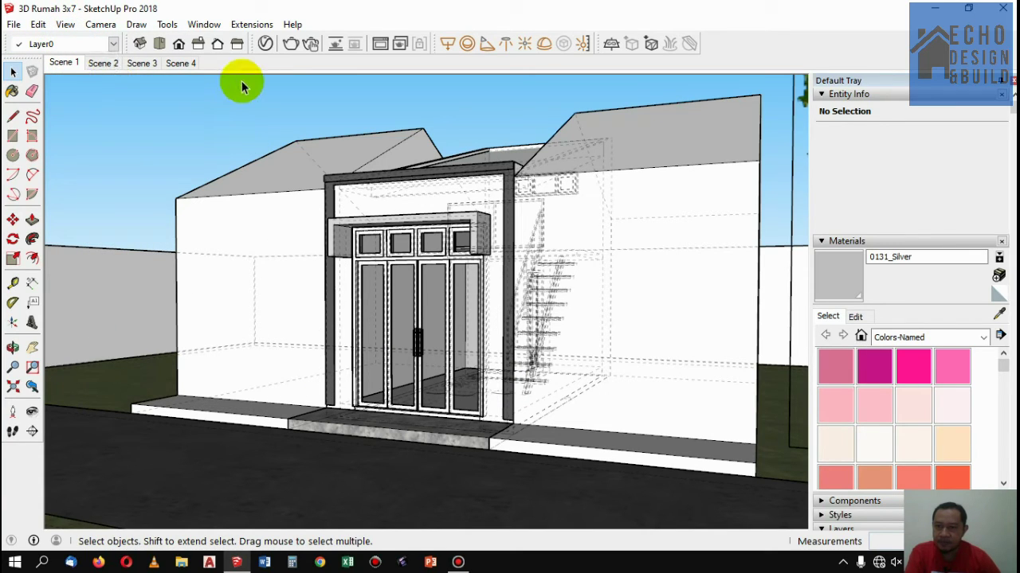
Update Scene 1 to the treeless front view, then compare it with Scene 2
{"action": "right_click", "coordinate": [69, 63]}
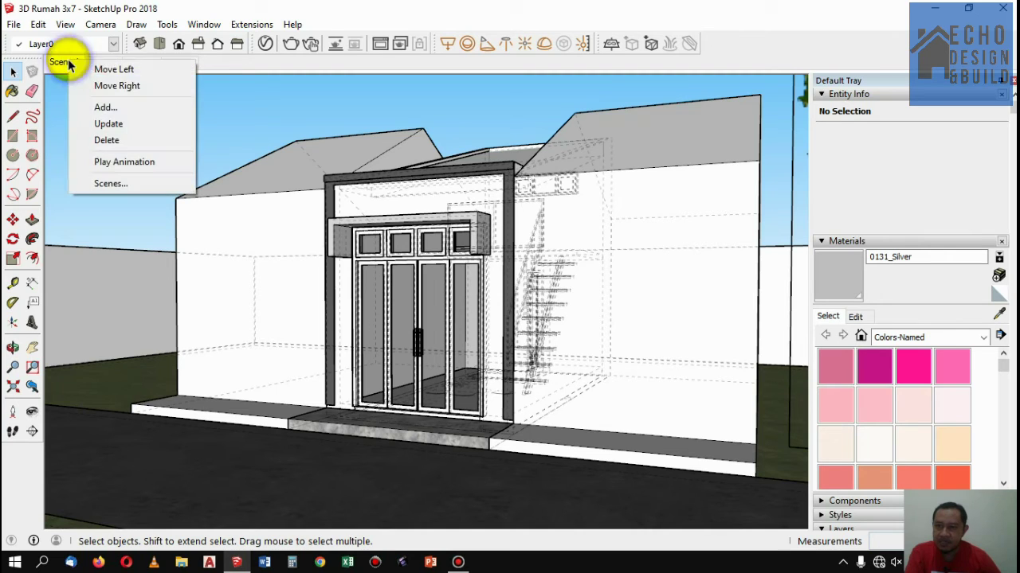
{"action": "left_click", "coordinate": [109, 128]}
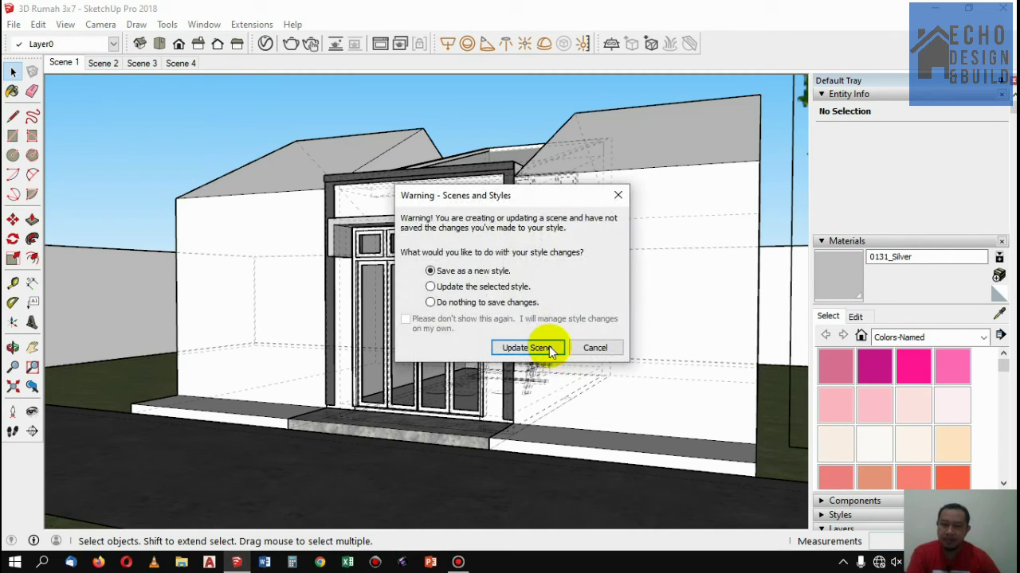
{"action": "left_click", "coordinate": [527, 348]}
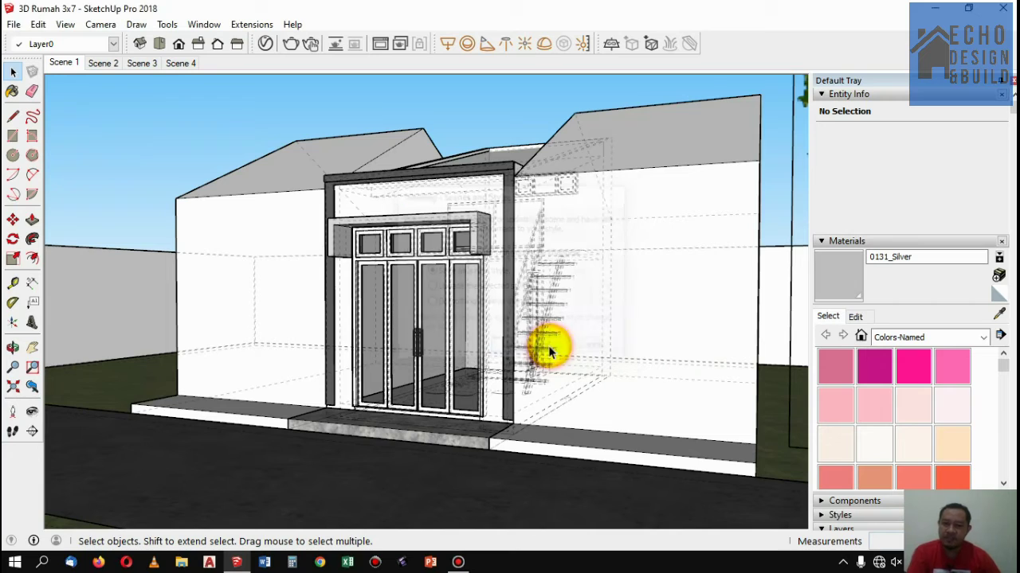
{"action": "left_click", "coordinate": [102, 68]}
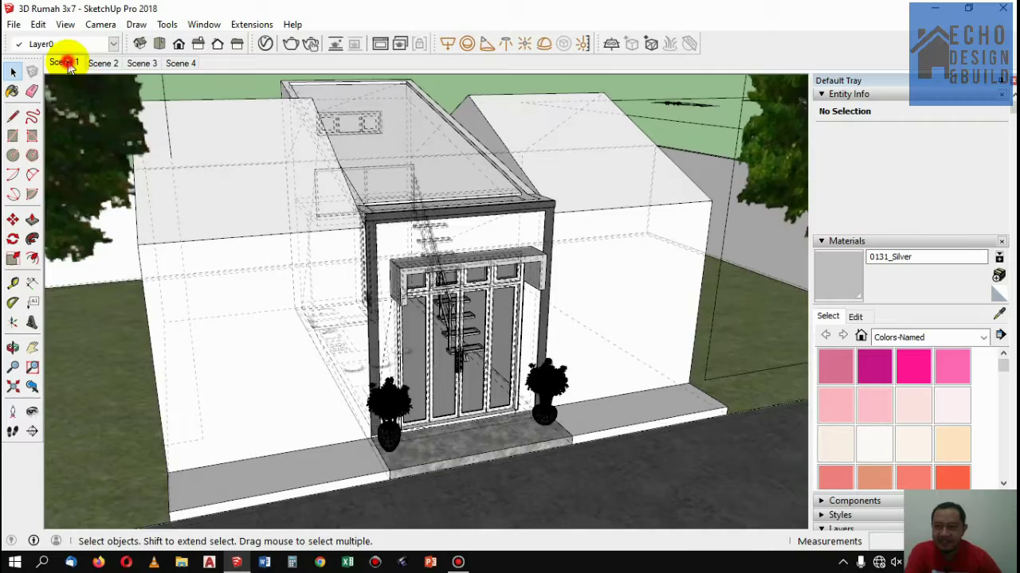
{"action": "left_click", "coordinate": [64, 63]}
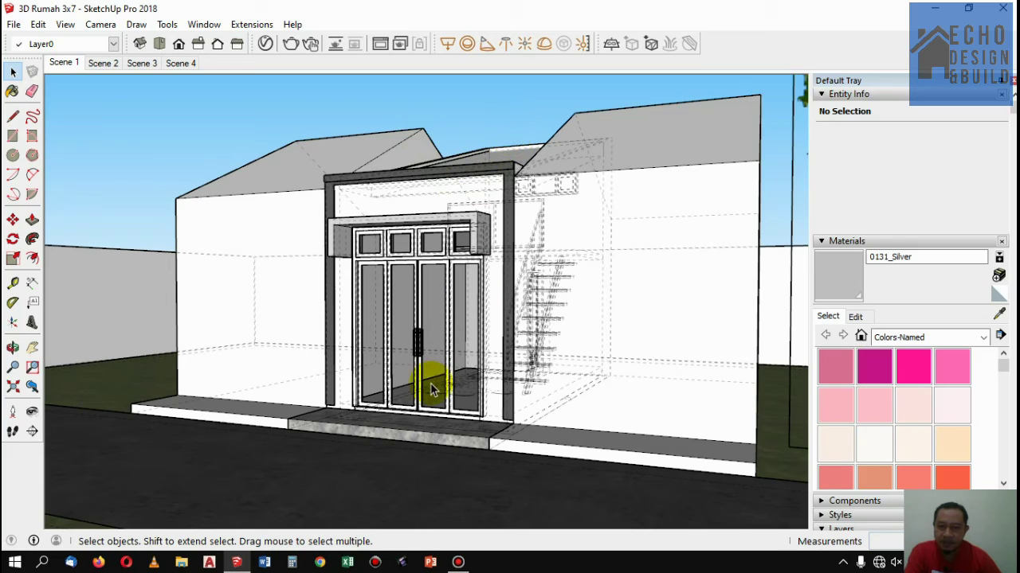
Zoom in through the glass doors into the house
{"action": "scroll", "coordinate": [430, 378], "scroll_direction": "up", "scroll_amount": 2}
{"action": "scroll", "coordinate": [430, 372], "scroll_direction": "up", "scroll_amount": 2}
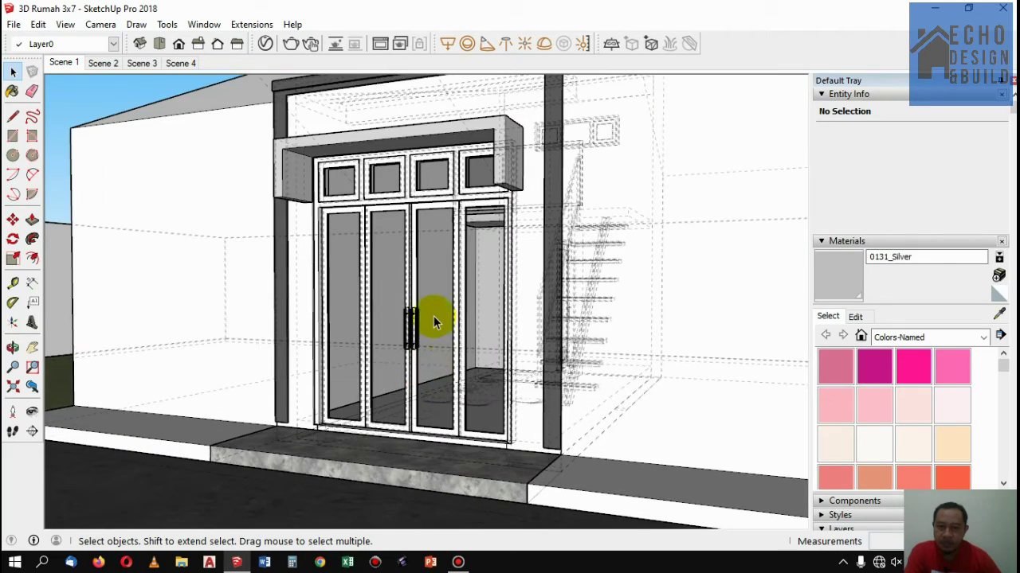
{"action": "scroll", "coordinate": [434, 317], "scroll_direction": "up", "scroll_amount": 3}
{"action": "scroll", "coordinate": [434, 316], "scroll_direction": "down", "scroll_amount": 2}
{"action": "scroll", "coordinate": [444, 318], "scroll_direction": "down", "scroll_amount": 3}
{"action": "scroll", "coordinate": [454, 312], "scroll_direction": "down", "scroll_amount": 1}
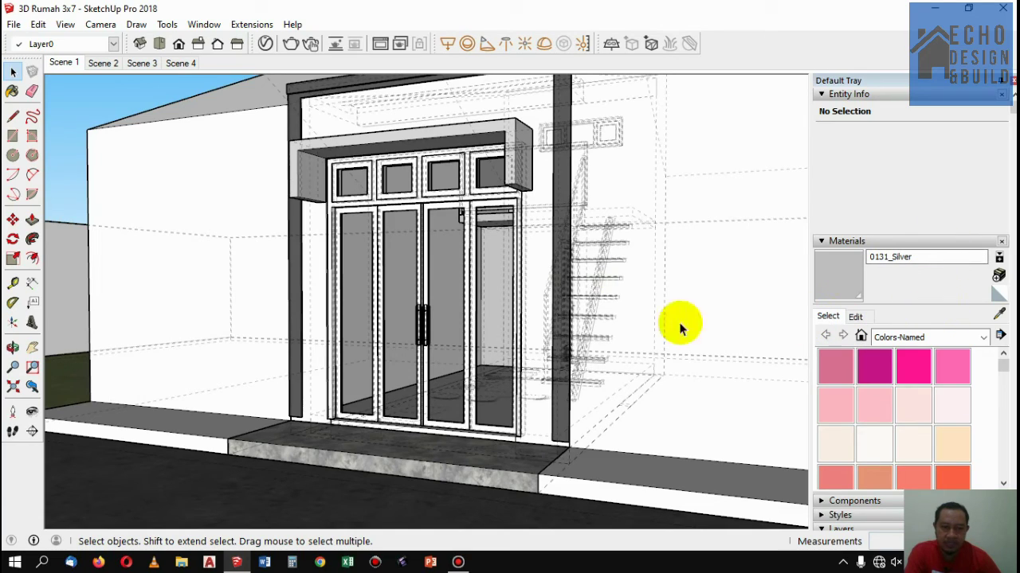
{"action": "scroll", "coordinate": [455, 348], "scroll_direction": "up", "scroll_amount": 1}
{"action": "scroll", "coordinate": [449, 358], "scroll_direction": "up", "scroll_amount": 2}
{"action": "scroll", "coordinate": [427, 398], "scroll_direction": "up", "scroll_amount": 2}
{"action": "scroll", "coordinate": [430, 402], "scroll_direction": "up", "scroll_amount": 2}
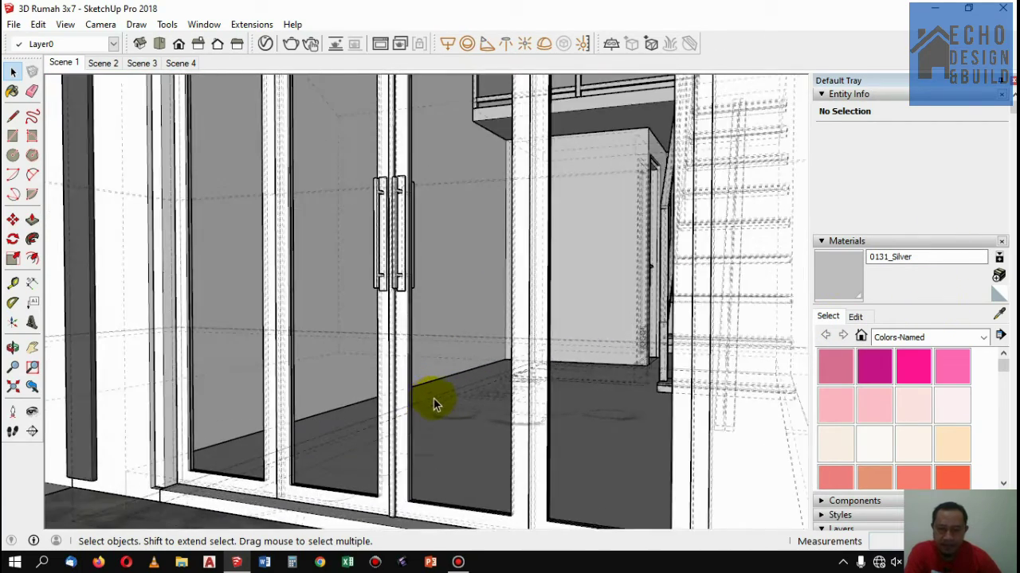
{"action": "scroll", "coordinate": [433, 403], "scroll_direction": "up", "scroll_amount": 2}
{"action": "scroll", "coordinate": [473, 410], "scroll_direction": "up", "scroll_amount": 2}
{"action": "scroll", "coordinate": [716, 331], "scroll_direction": "up", "scroll_amount": 1}
{"action": "scroll", "coordinate": [713, 335], "scroll_direction": "up", "scroll_amount": 1}
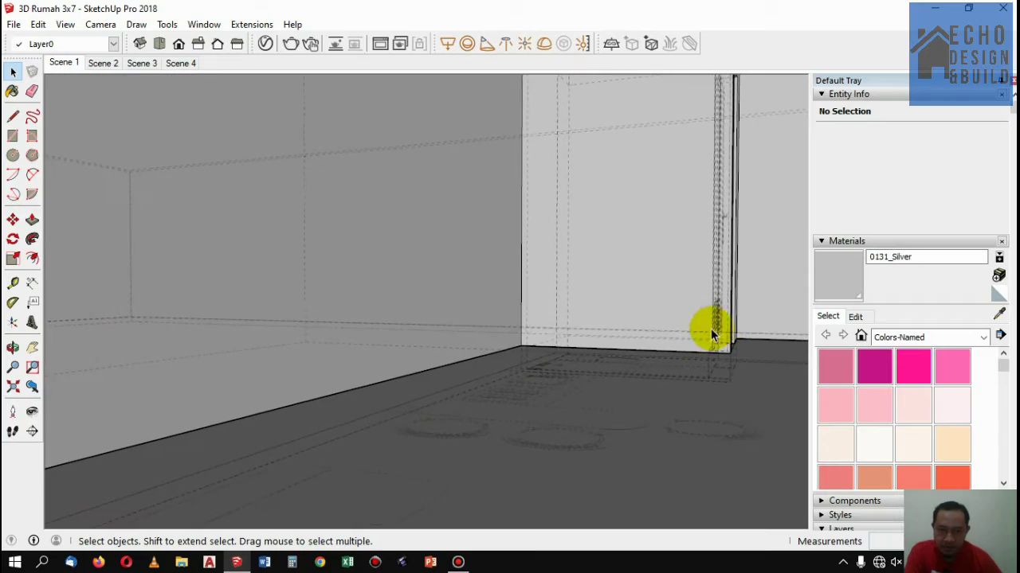
{"action": "scroll", "coordinate": [694, 344], "scroll_direction": "up", "scroll_amount": 2}
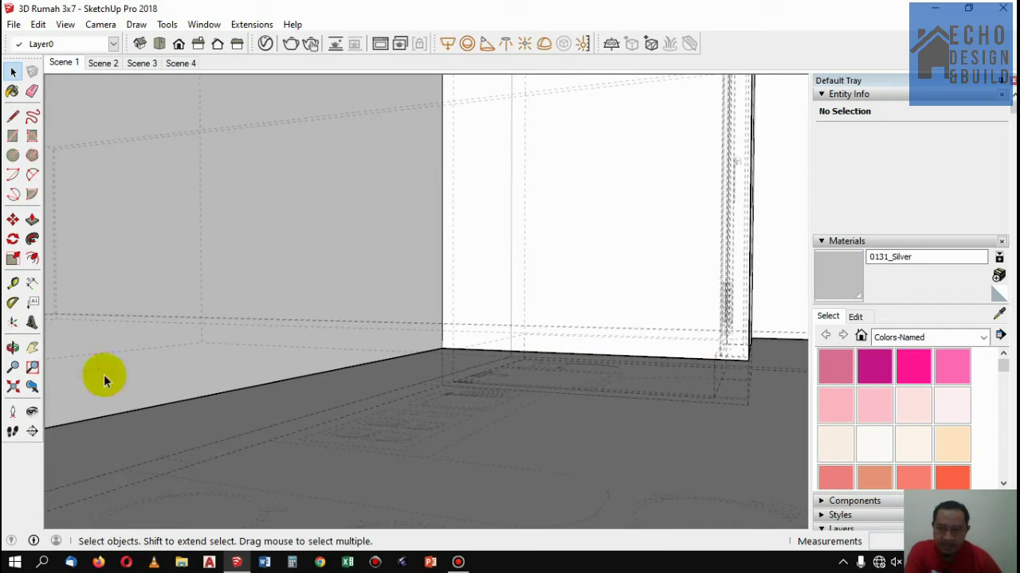
Turn the camera toward the stairs with Look Around and select the floor
{"action": "left_click", "coordinate": [32, 411]}
{"action": "mouse_move", "coordinate": [251, 414]}
{"action": "left_mouse_down"}
{"action": "mouse_move", "coordinate": [453, 129]}
{"action": "mouse_move", "coordinate": [505, 101]}
{"action": "mouse_move", "coordinate": [752, 319]}
{"action": "mouse_move", "coordinate": [865, 489]}
{"action": "mouse_move", "coordinate": [863, 567]}
{"action": "mouse_move", "coordinate": [820, 496]}
{"action": "mouse_move", "coordinate": [717, 496]}
{"action": "mouse_move", "coordinate": [603, 412]}
{"action": "mouse_move", "coordinate": [503, 387]}
{"action": "left_mouse_up"}
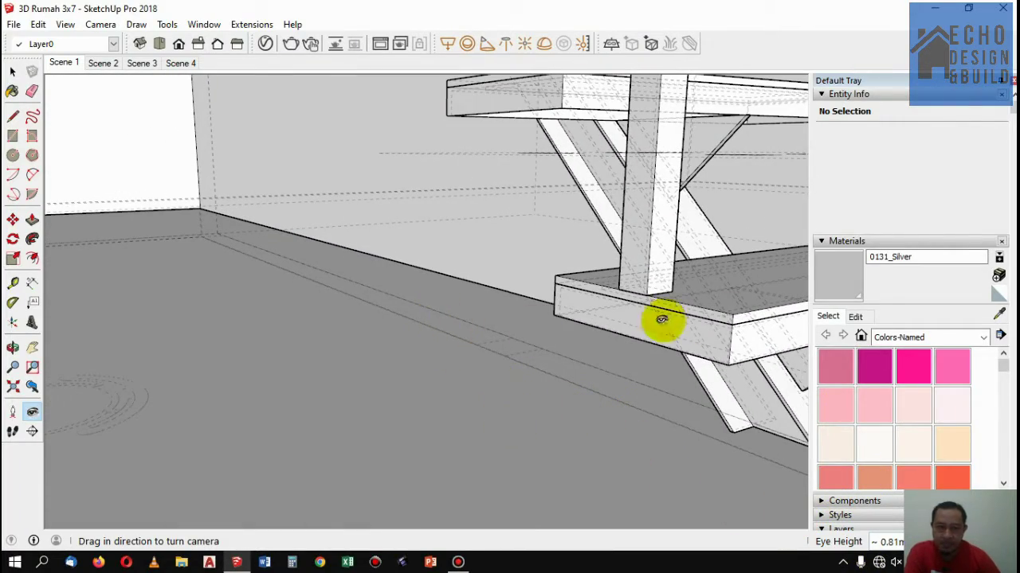
{"action": "left_click", "coordinate": [13, 71]}
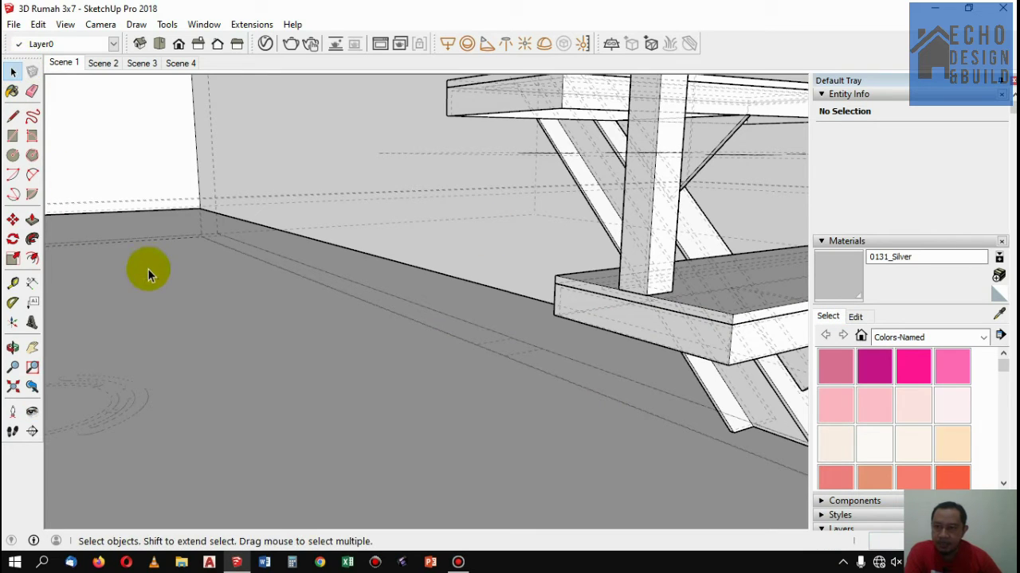
{"action": "left_click", "coordinate": [147, 273]}
{"action": "left_click", "coordinate": [148, 273]}
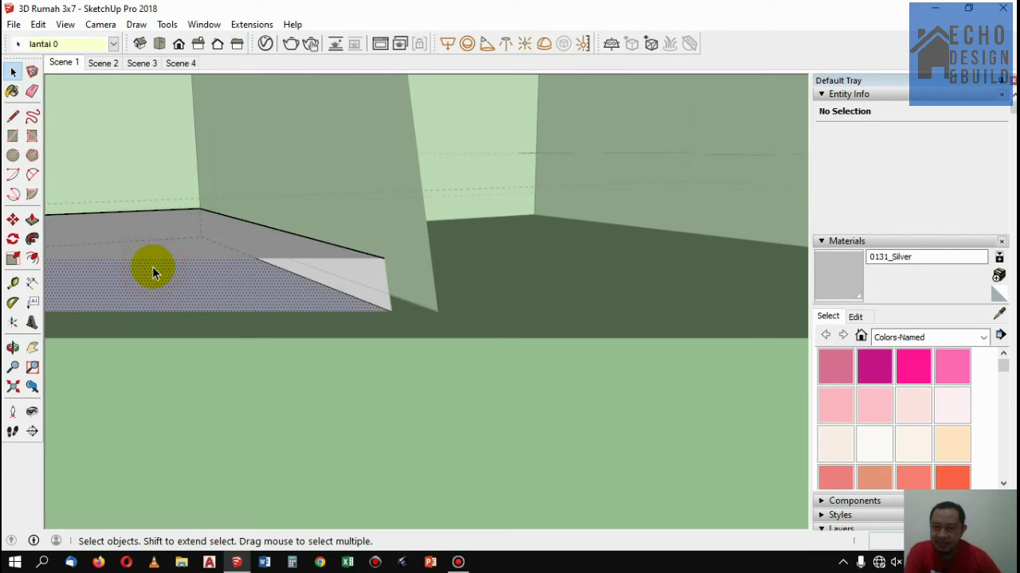
Select the ground floor's top face, then step through Scene 3 to Scene 4
{"action": "left_click", "coordinate": [159, 249]}
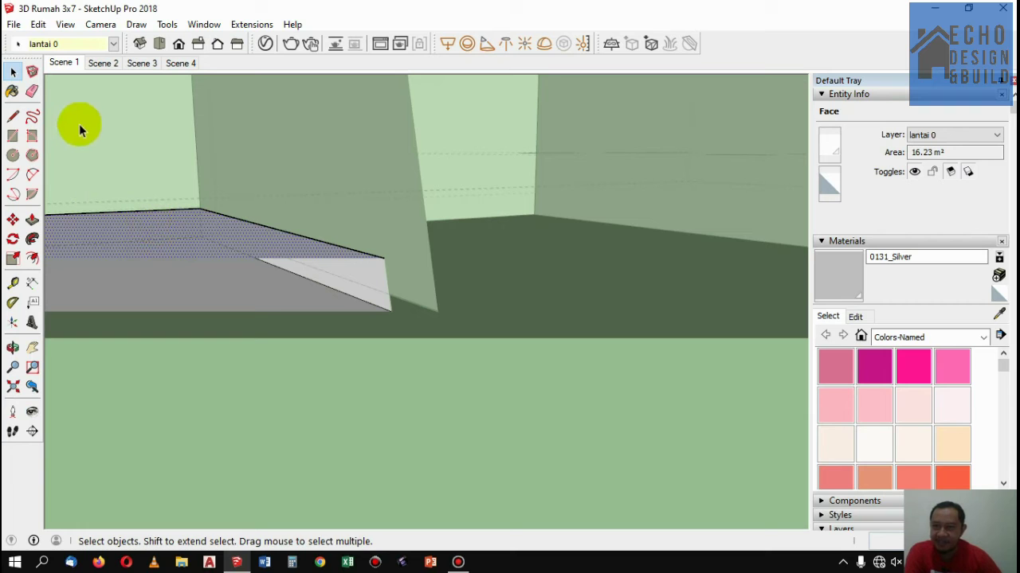
{"action": "left_click", "coordinate": [151, 64]}
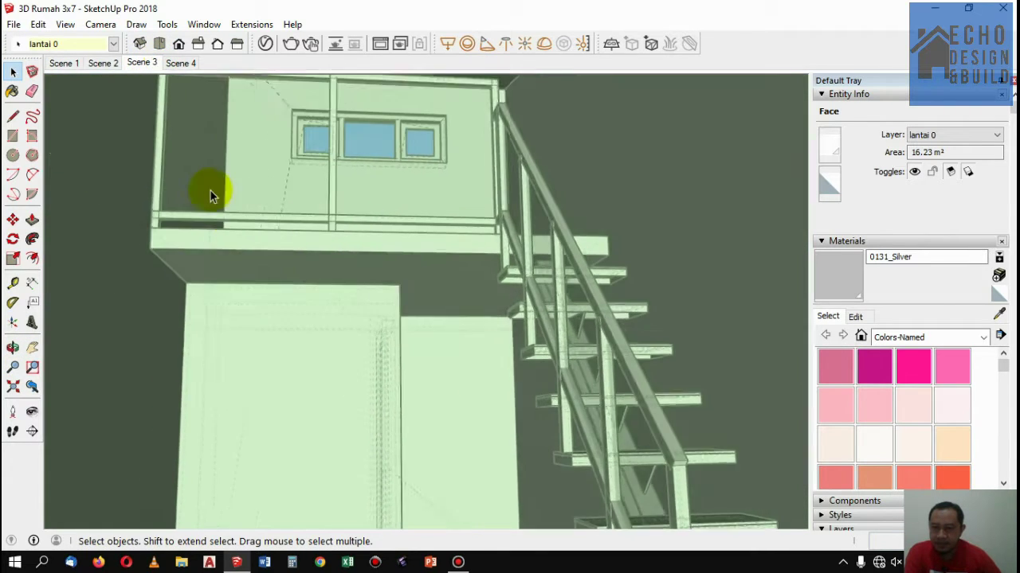
{"action": "left_click", "coordinate": [188, 63]}
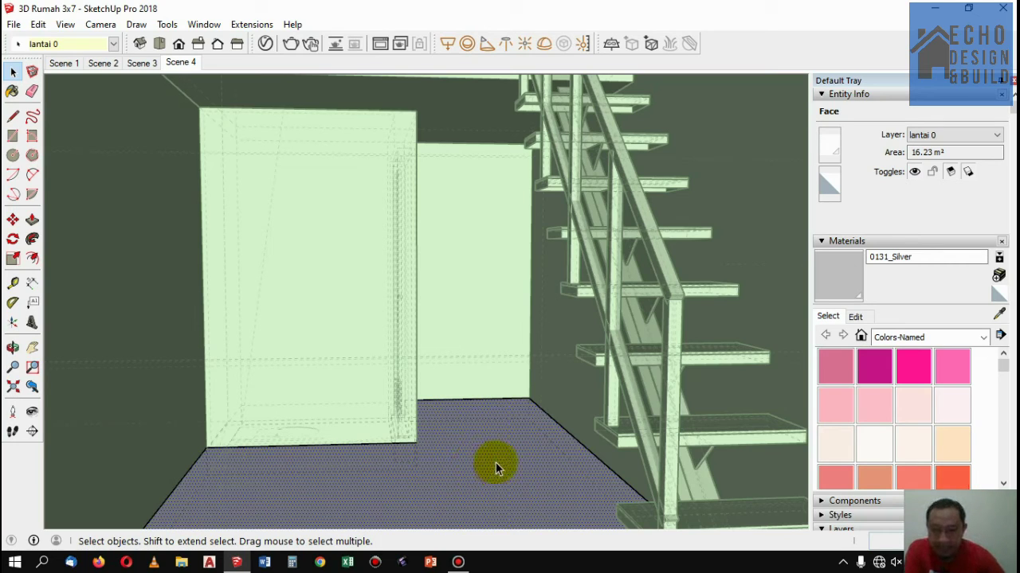
Paint the ground floor beside the stairs with Carrera Marble from the Stone collection
{"action": "left_click", "coordinate": [985, 337]}
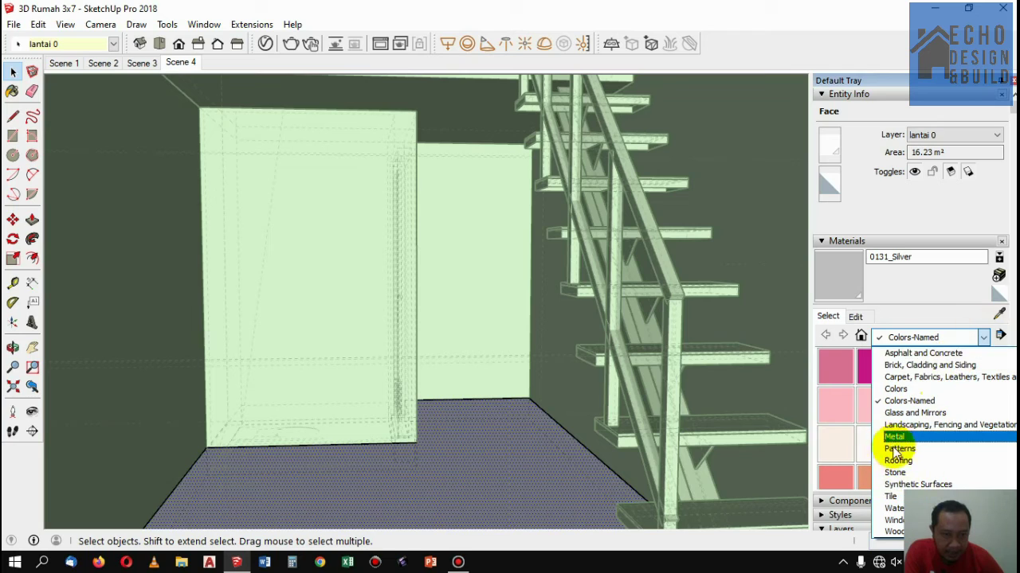
{"action": "left_click", "coordinate": [895, 472]}
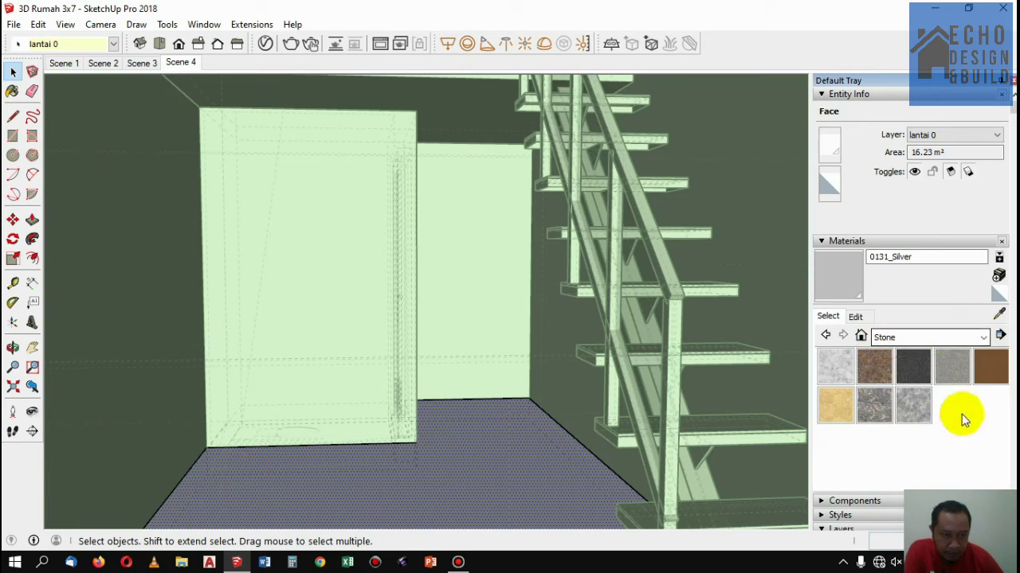
{"action": "left_click", "coordinate": [838, 377]}
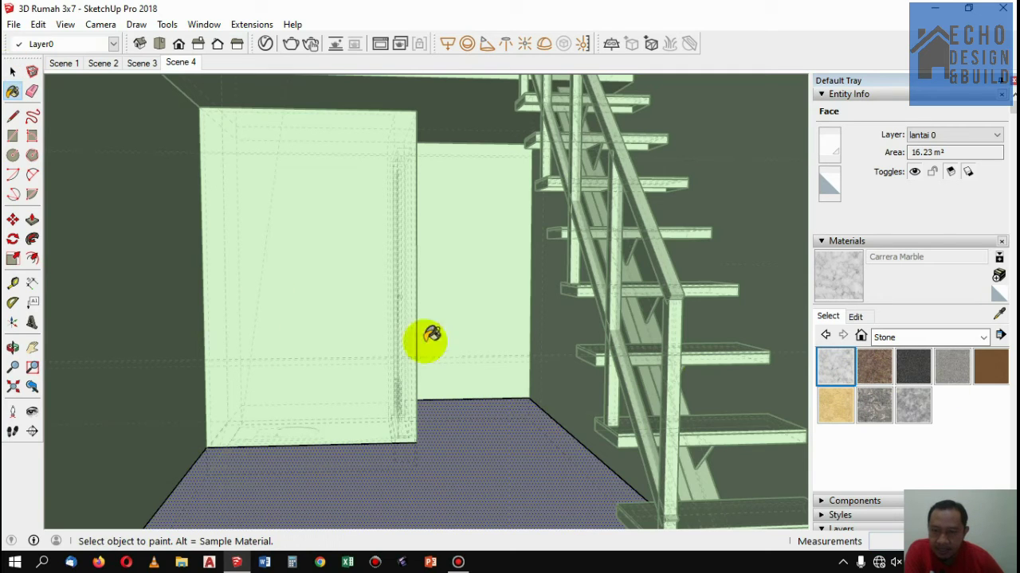
{"action": "left_click", "coordinate": [497, 450]}
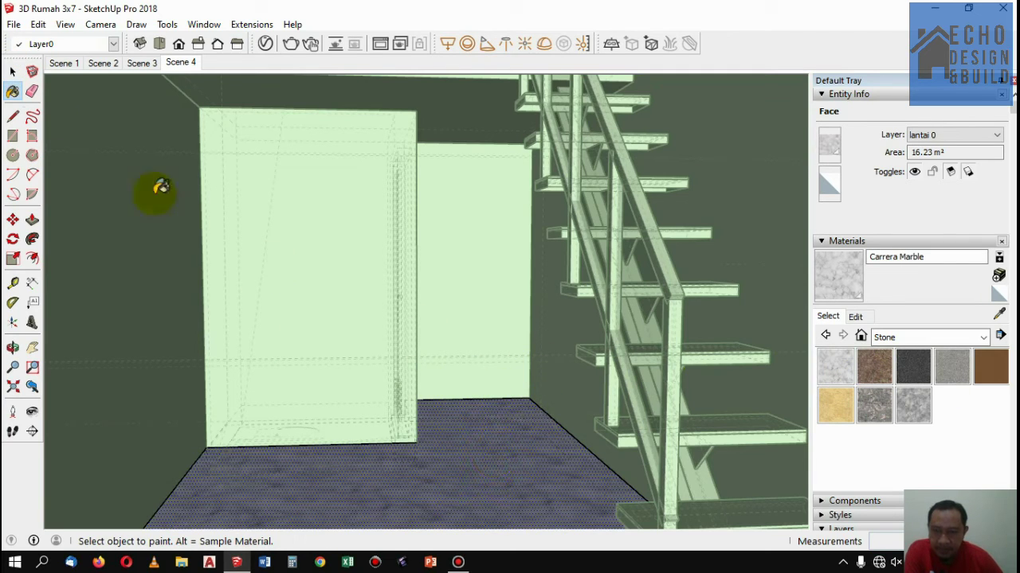
{"action": "left_click", "coordinate": [12, 72]}
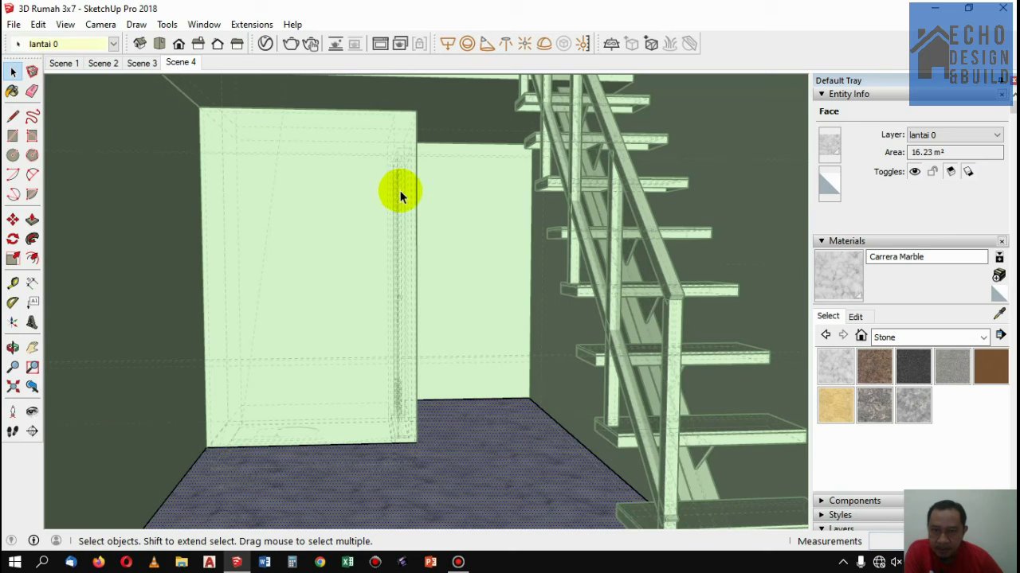
{"action": "left_click", "coordinate": [641, 163]}
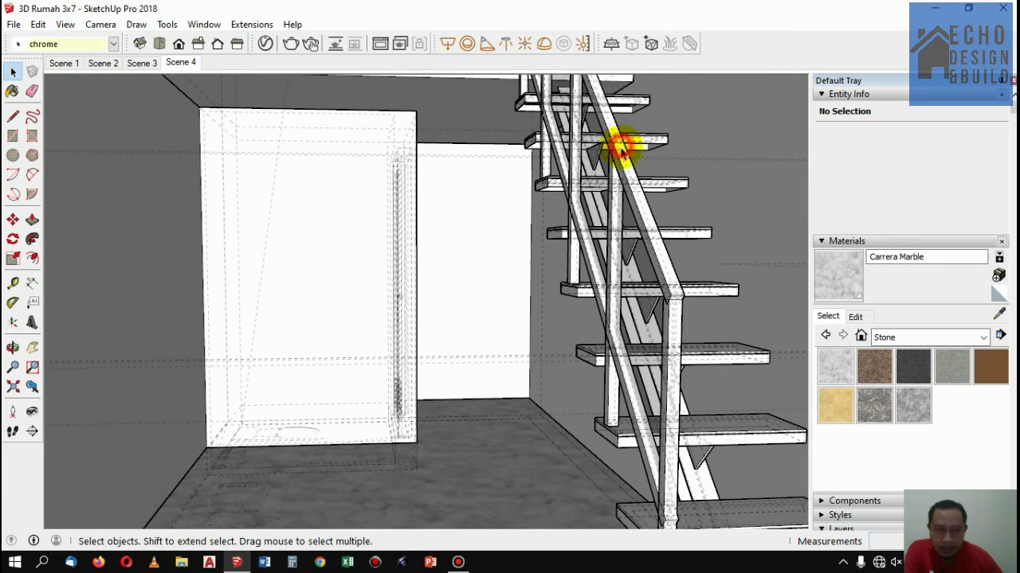
{"action": "left_click", "coordinate": [621, 147]}
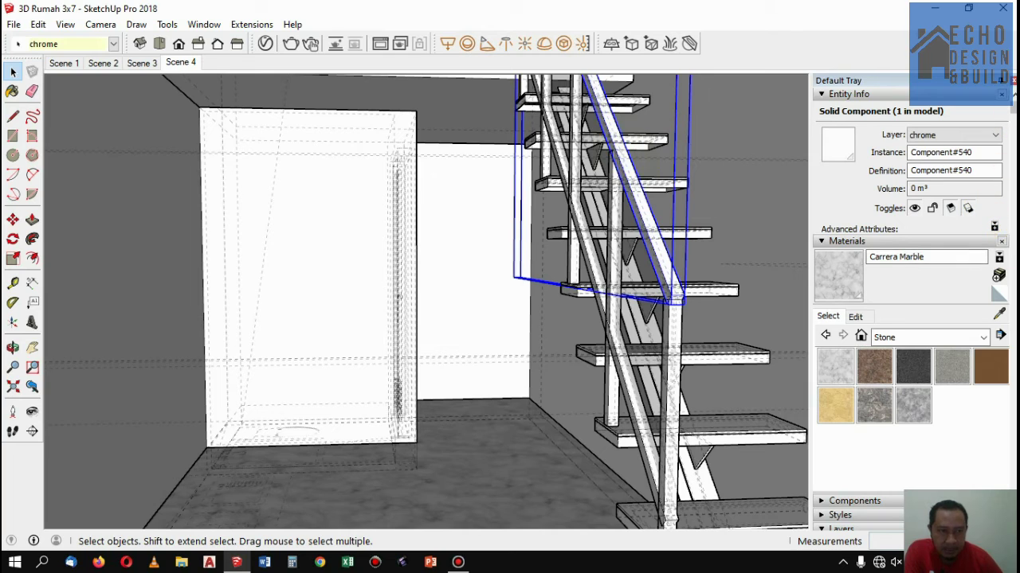
{"action": "scroll", "coordinate": [908, 311], "scroll_direction": "down", "scroll_amount": 1}
{"action": "left_click", "coordinate": [994, 130]}
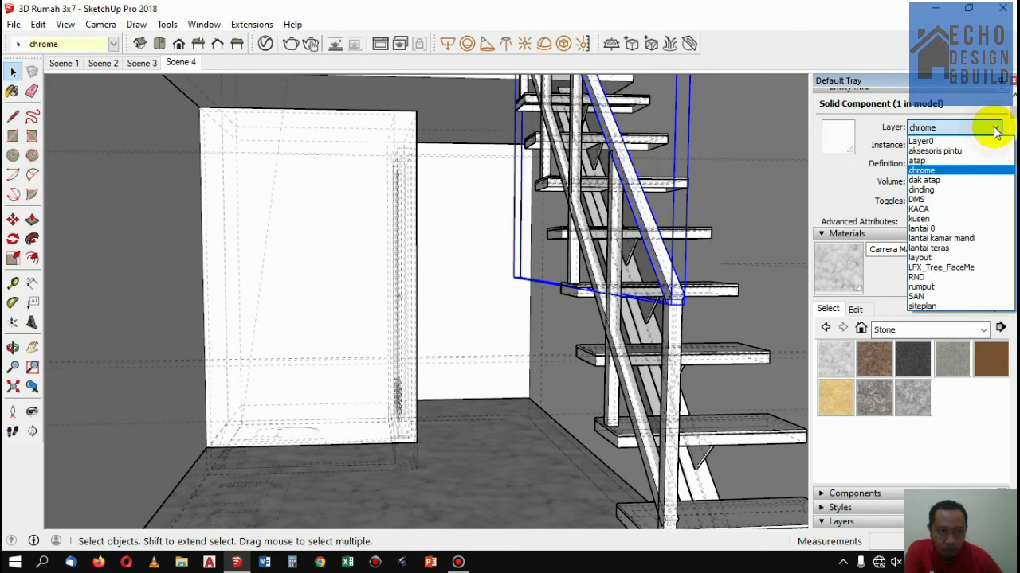
{"action": "left_click", "coordinate": [995, 129]}
{"action": "left_click", "coordinate": [993, 129]}
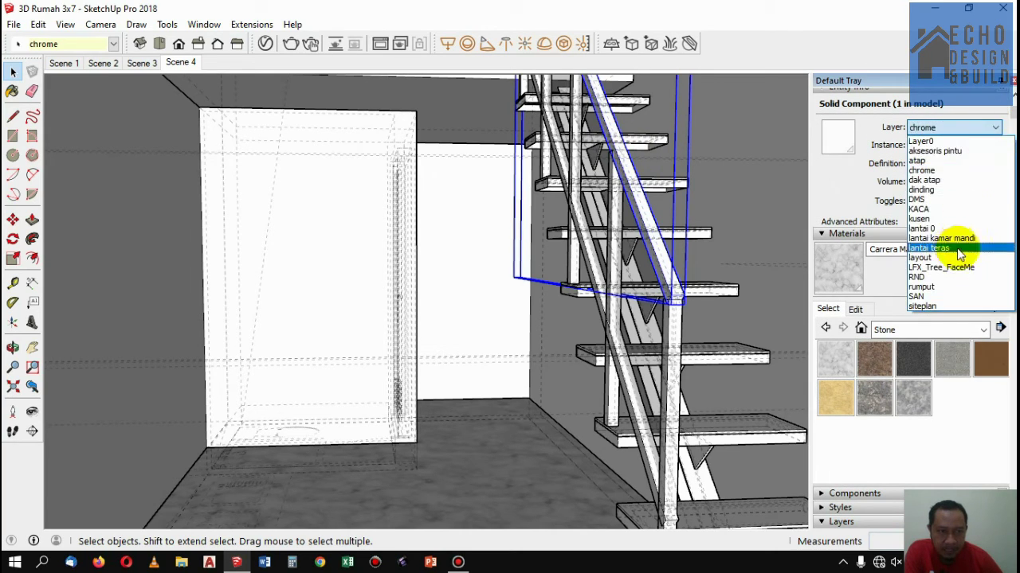
{"action": "left_click", "coordinate": [864, 54]}
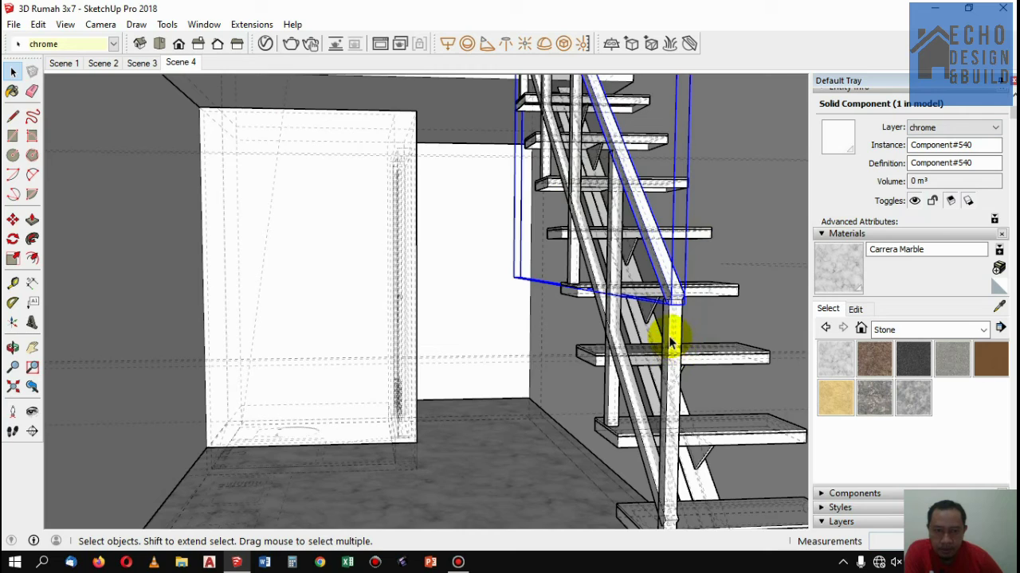
{"action": "left_click", "coordinate": [669, 341]}
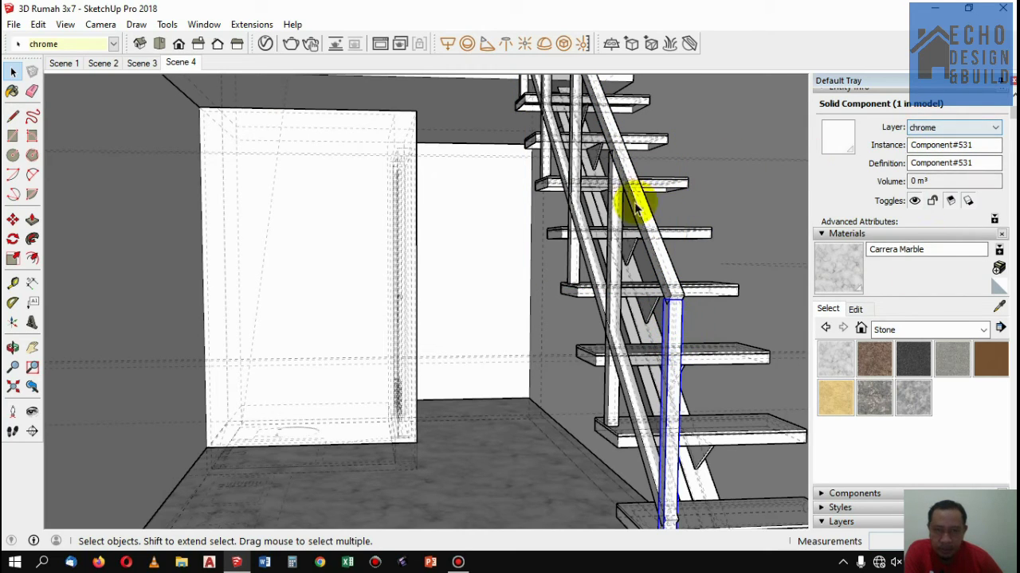
Add the Aluminum Bumpy 5cm metal from the V-Ray library to the scene materials
{"action": "left_click", "coordinate": [266, 45]}
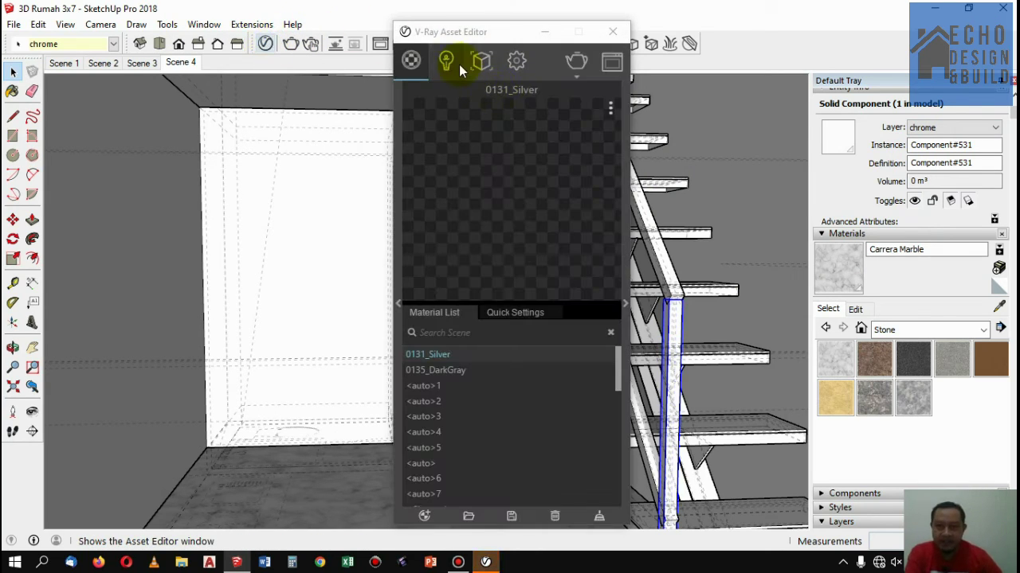
{"action": "left_click", "coordinate": [396, 306]}
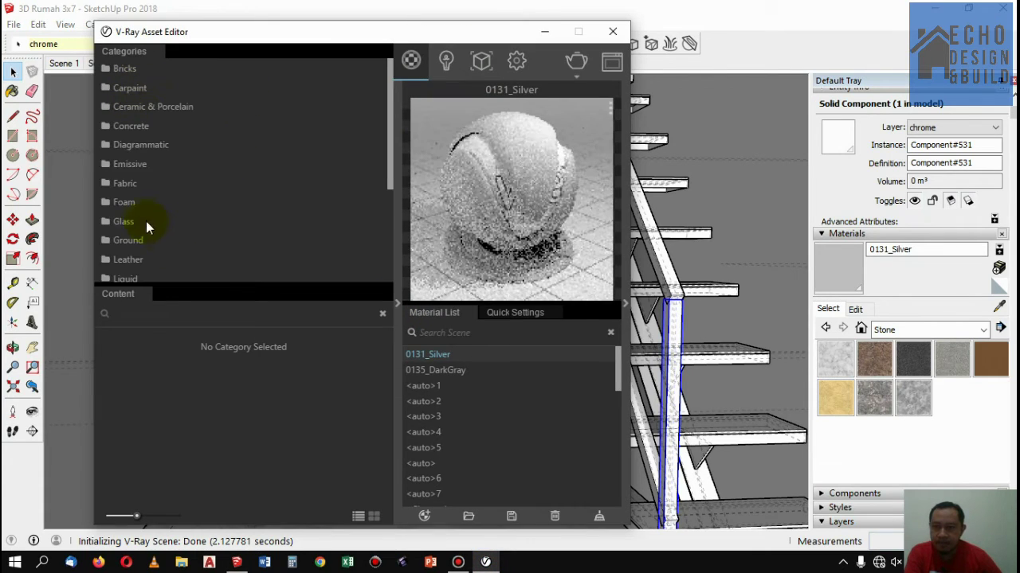
{"action": "scroll", "coordinate": [131, 196], "scroll_direction": "down", "scroll_amount": 3}
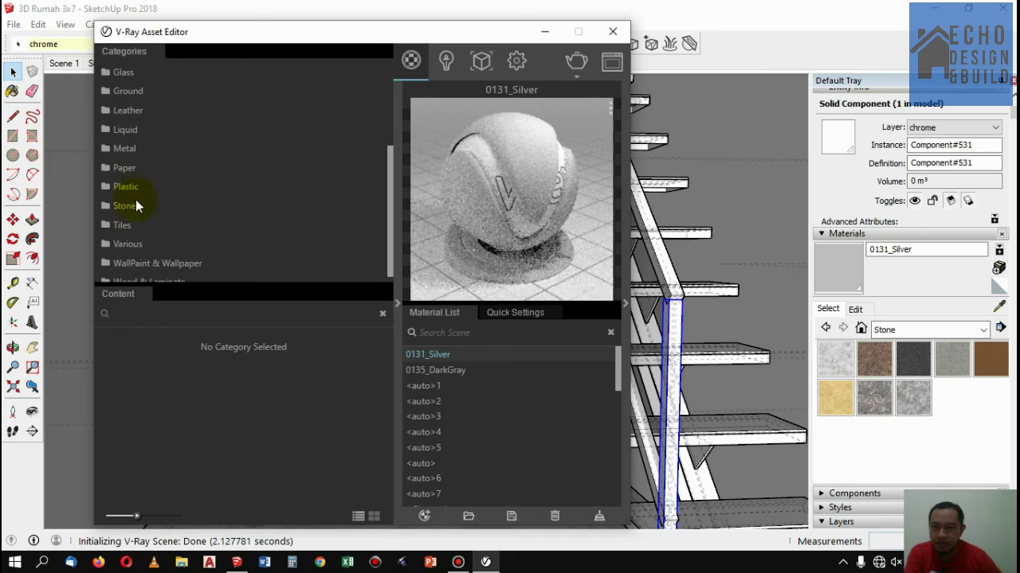
{"action": "left_click", "coordinate": [131, 151]}
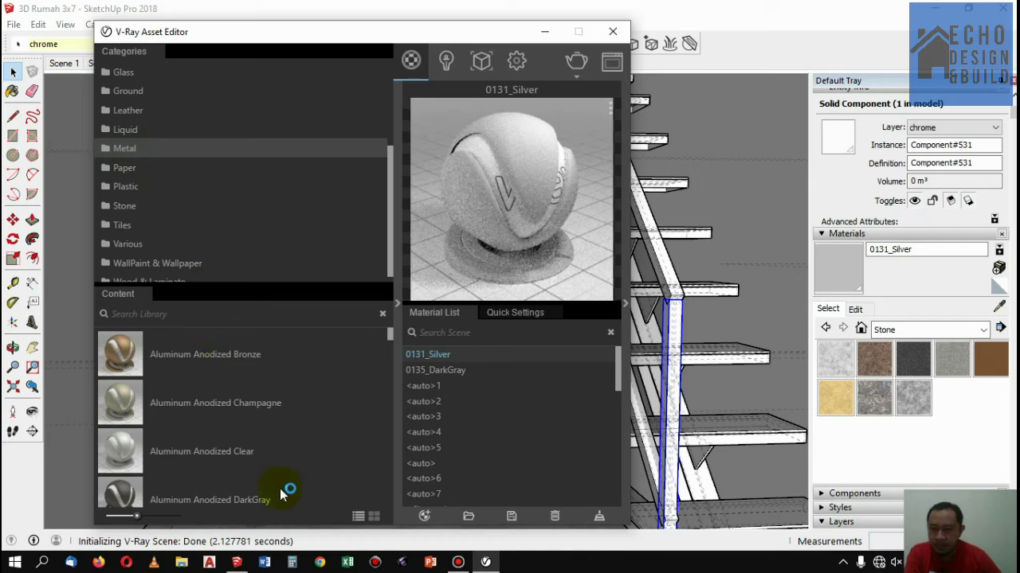
{"action": "left_click_drag", "start_coordinate": [168, 520], "coordinate": [176, 519]}
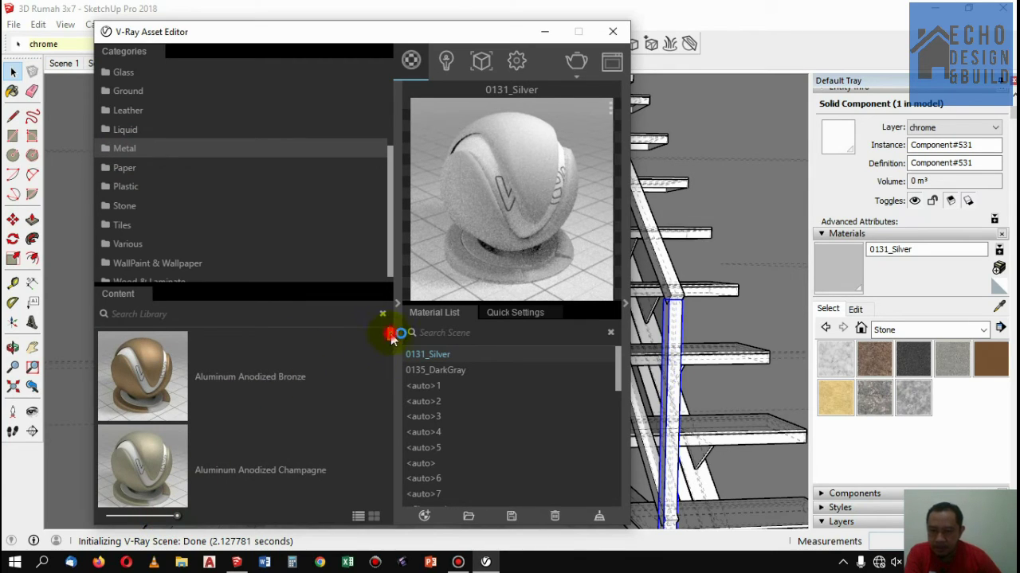
{"action": "left_click_drag", "start_coordinate": [390, 339], "coordinate": [394, 355]}
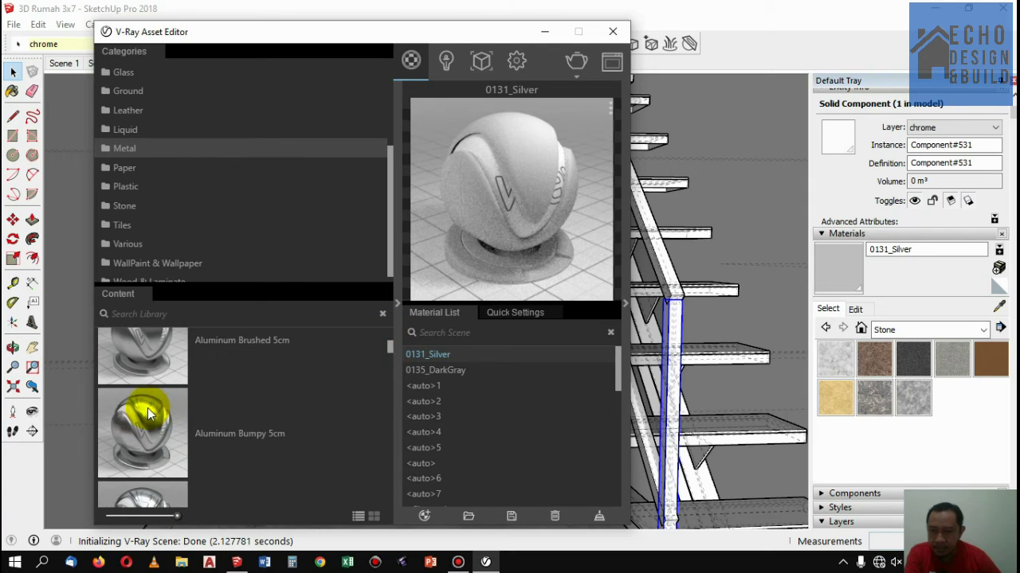
{"action": "left_click_drag", "start_coordinate": [139, 412], "coordinate": [511, 368]}
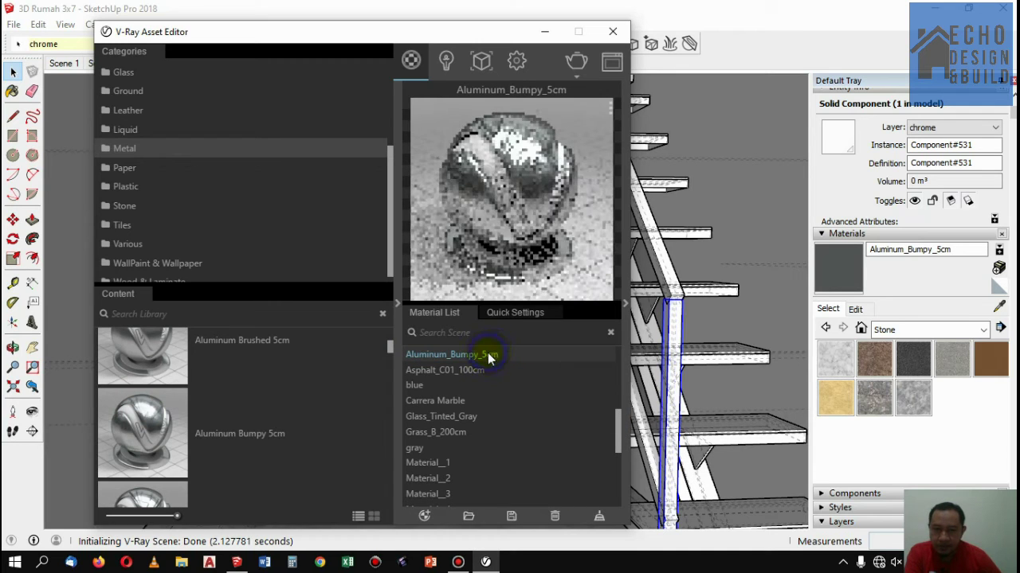
Apply Aluminum_Bumpy_5cm to the chrome layer to turn the stair railings dark metal
{"action": "right_click", "coordinate": [488, 353]}
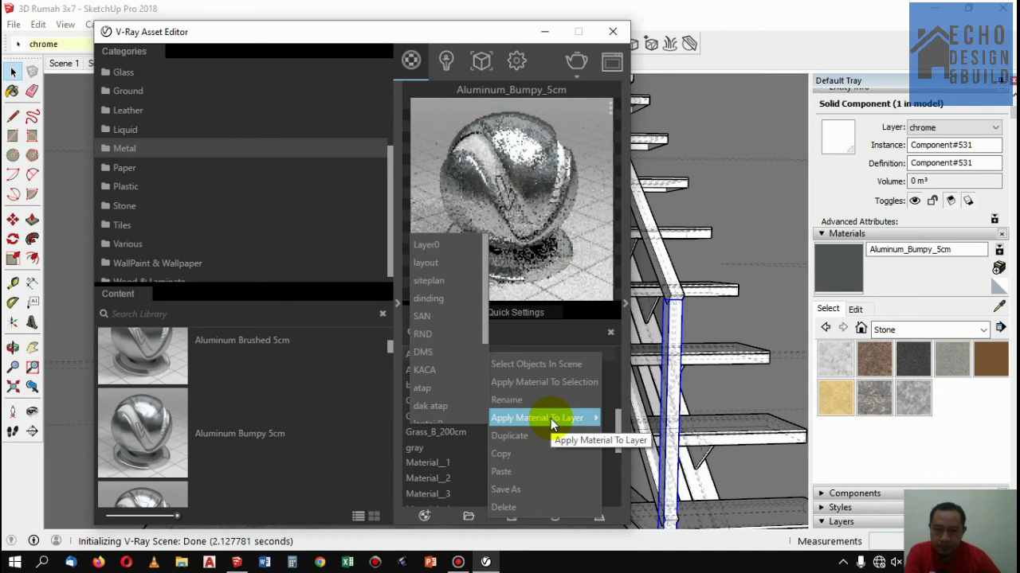
{"action": "mouse_move", "coordinate": [536, 419]}
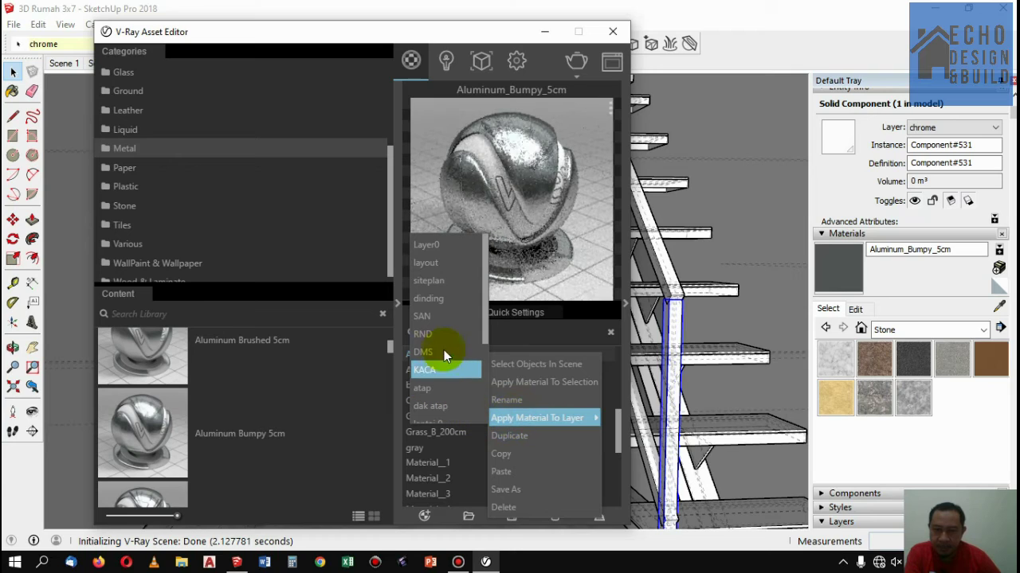
{"action": "scroll", "coordinate": [423, 362], "scroll_direction": "down", "scroll_amount": 1}
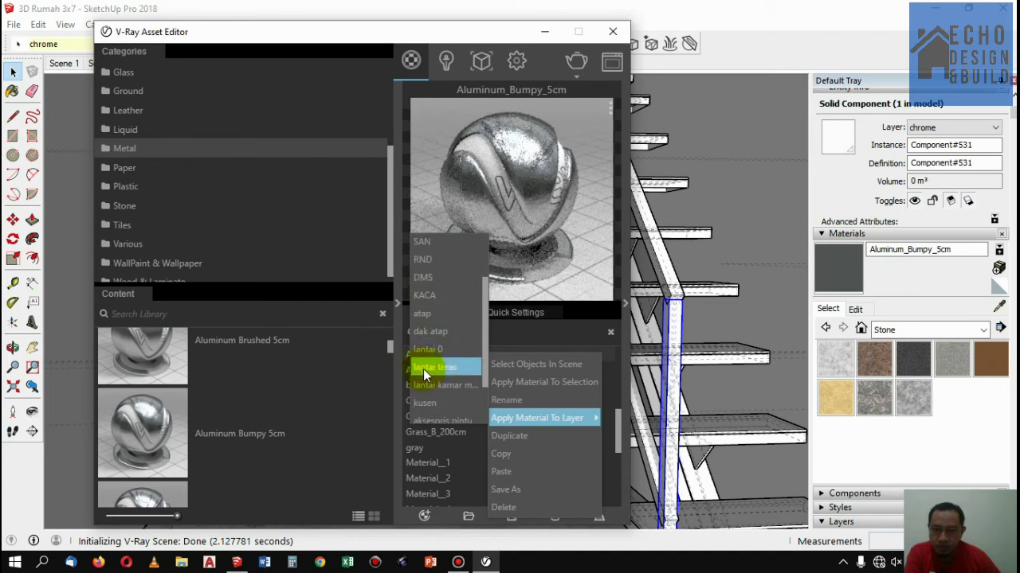
{"action": "scroll", "coordinate": [432, 319], "scroll_direction": "up", "scroll_amount": 1}
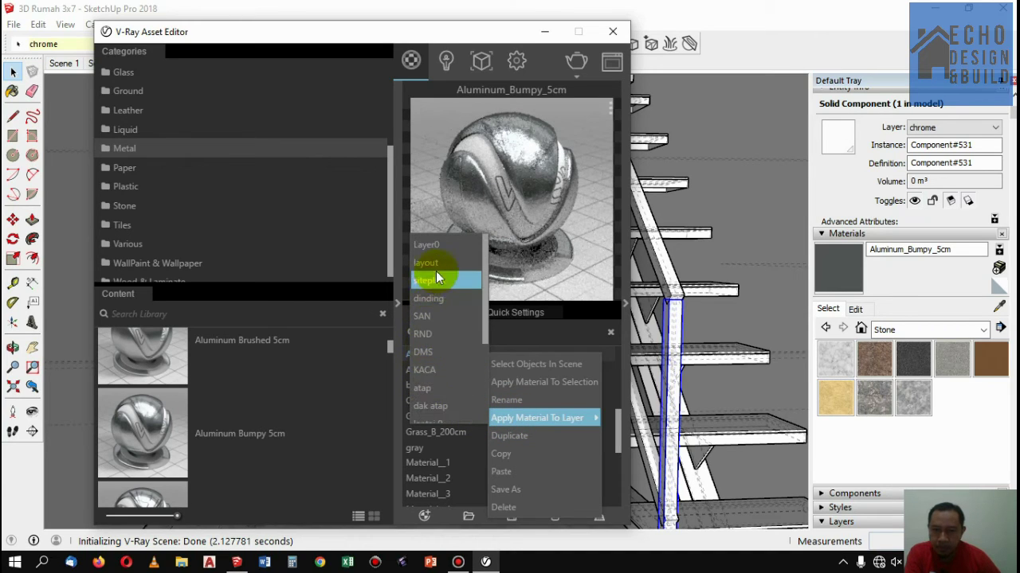
{"action": "scroll", "coordinate": [437, 306], "scroll_direction": "down", "scroll_amount": 2}
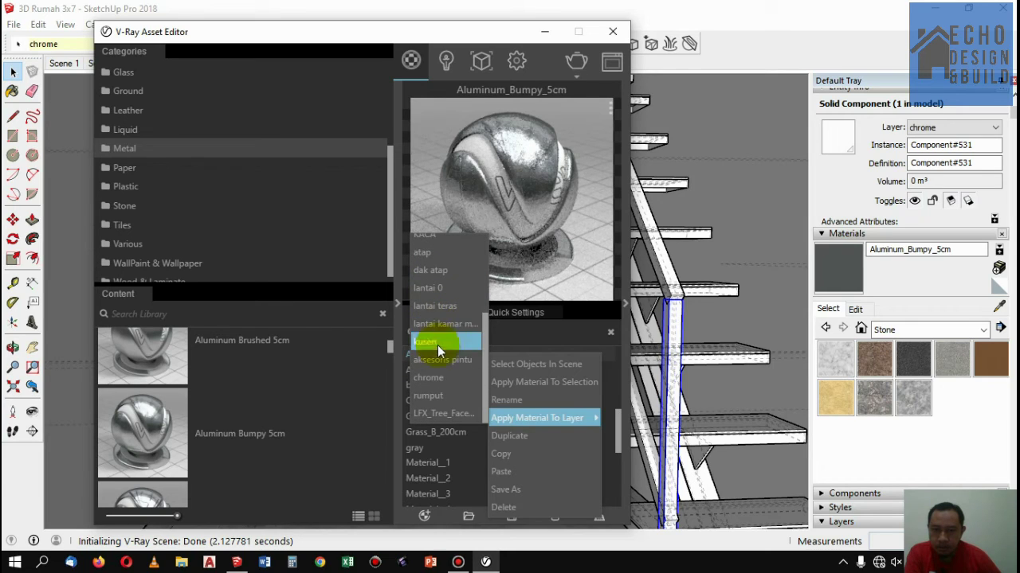
{"action": "left_click", "coordinate": [434, 379]}
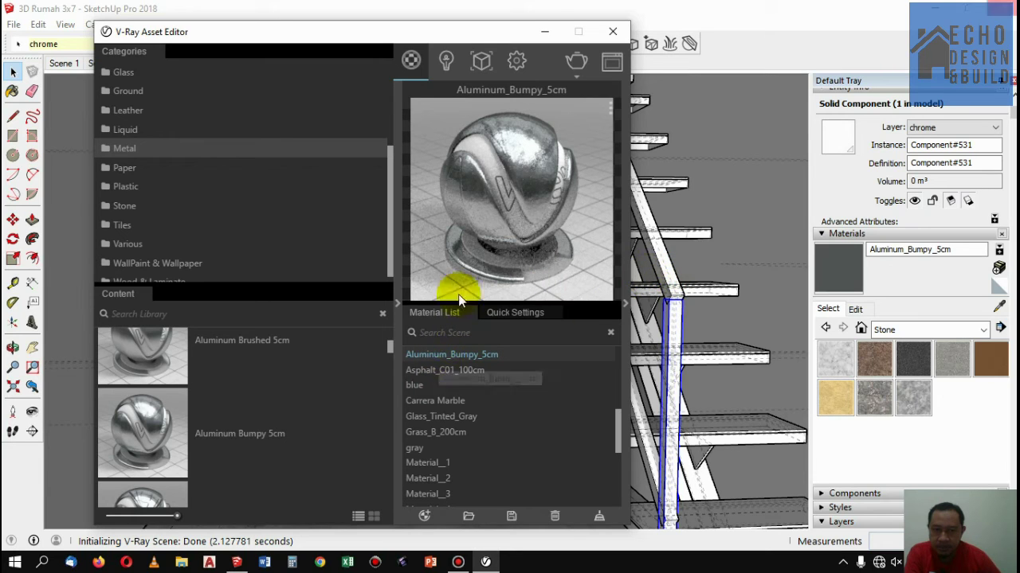
{"action": "left_click", "coordinate": [612, 33]}
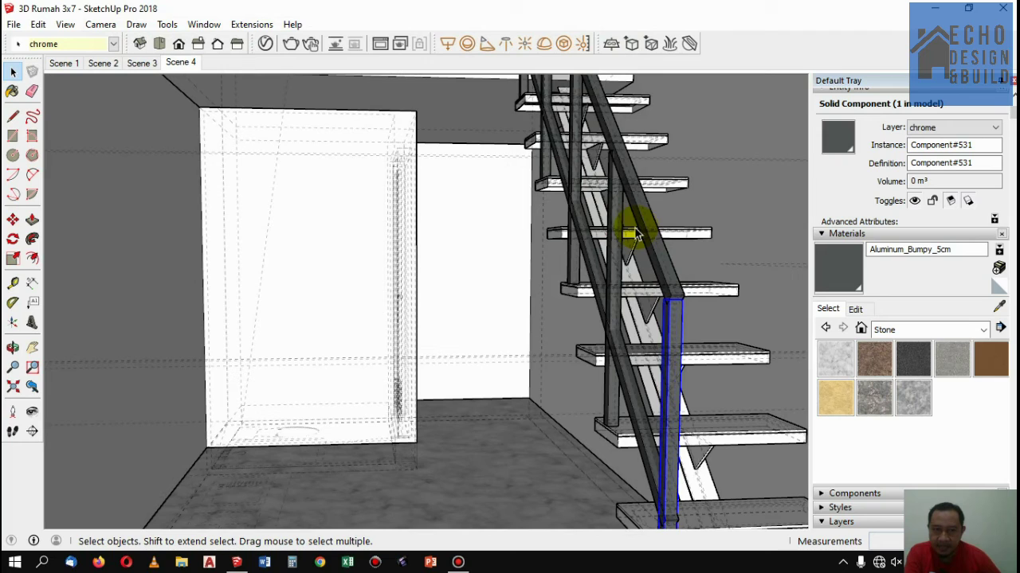
Sample a stair part's material, then select a stair tread and orbit slightly around the stairs
{"action": "left_click", "coordinate": [998, 308]}
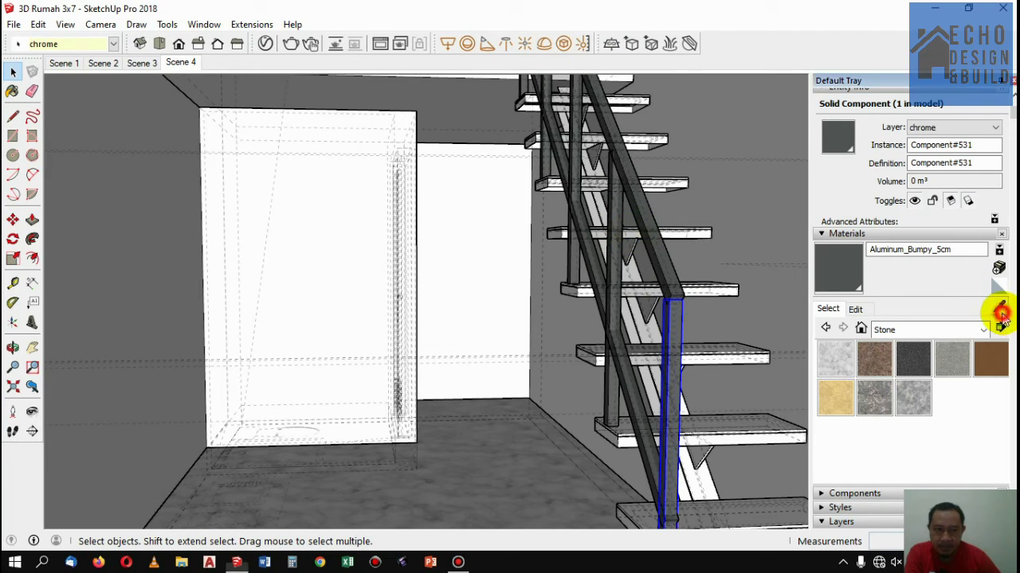
{"action": "left_click", "coordinate": [596, 355]}
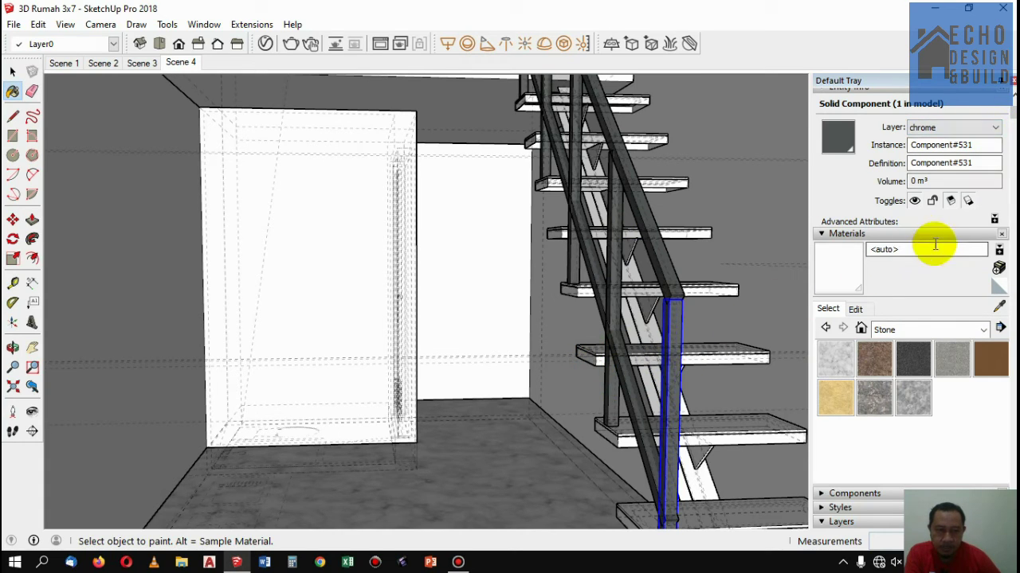
{"action": "left_click", "coordinate": [13, 72]}
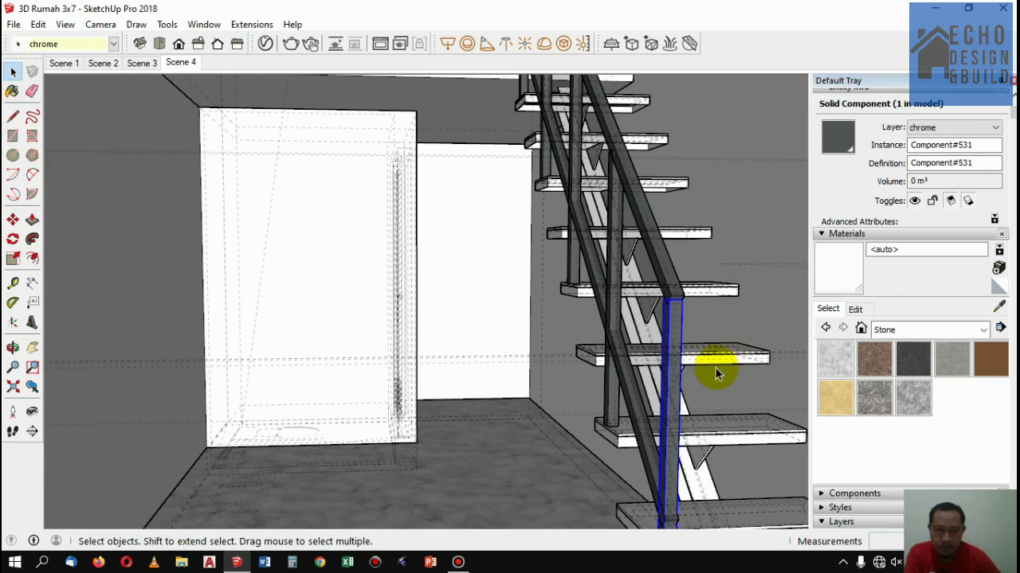
{"action": "left_click", "coordinate": [717, 362]}
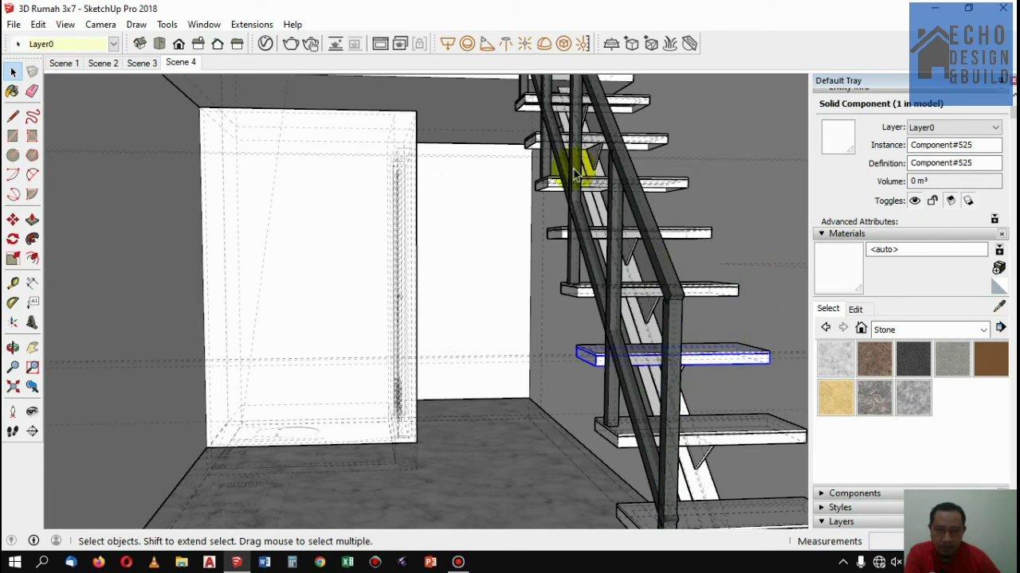
{"action": "middle_click_drag", "start_coordinate": [607, 277], "coordinate": [592, 244]}
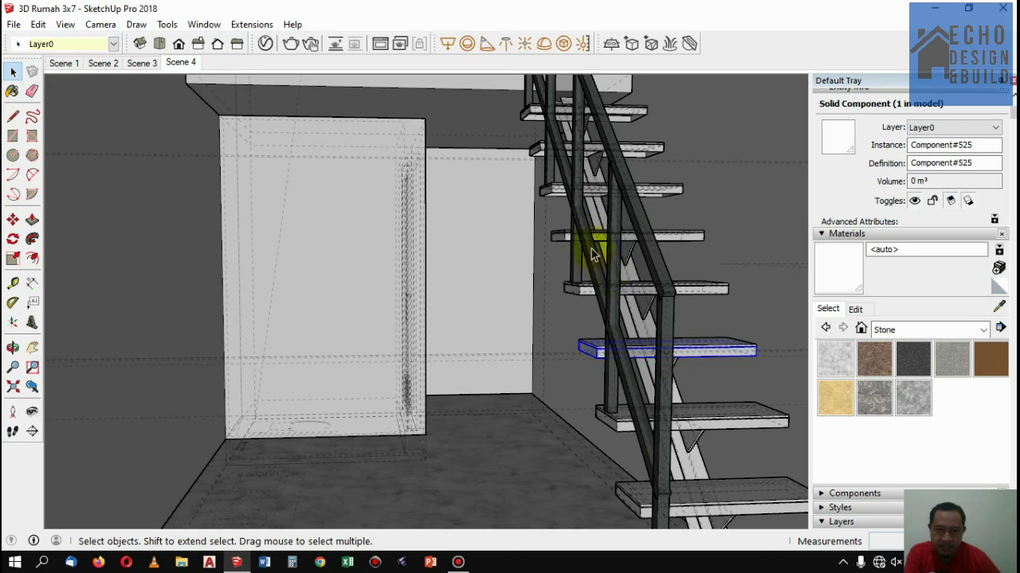
Switch to Scene 3 and back to Scene 1, clear the selection, and zoom in on the entrance doors
{"action": "left_click", "coordinate": [141, 63]}
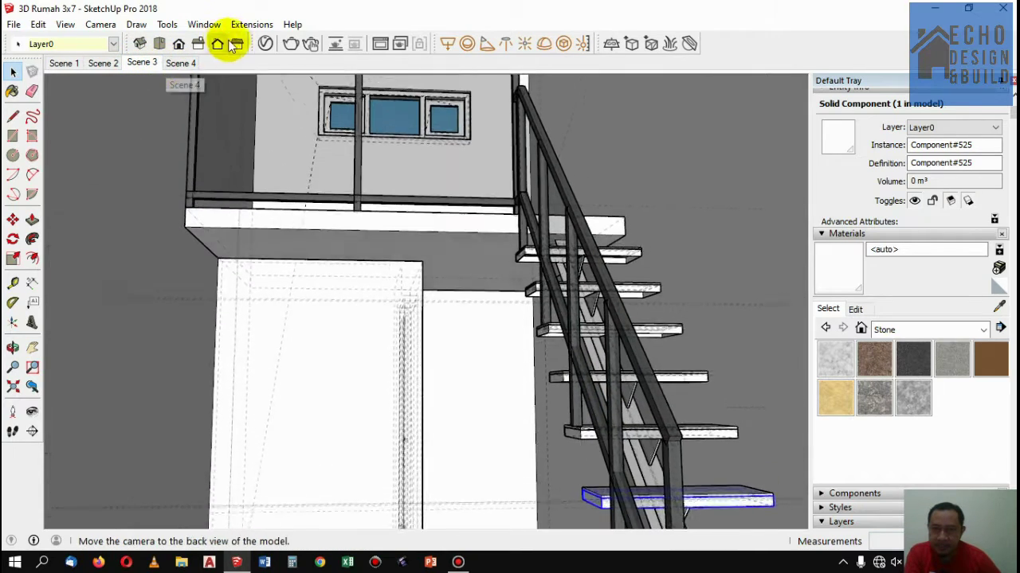
{"action": "left_click", "coordinate": [74, 64]}
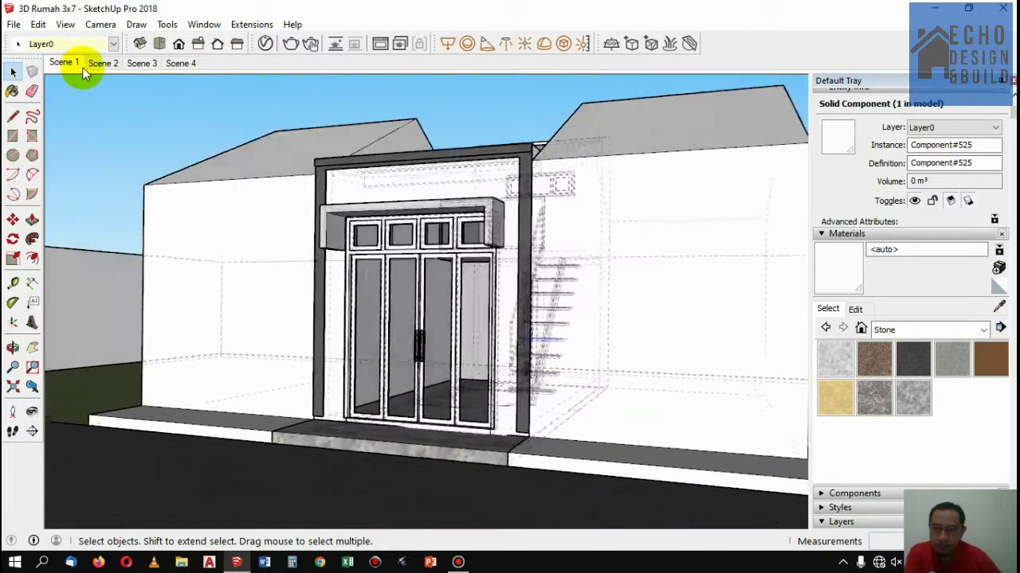
{"action": "left_click", "coordinate": [114, 103]}
{"action": "scroll", "coordinate": [422, 271], "scroll_direction": "up", "scroll_amount": 1}
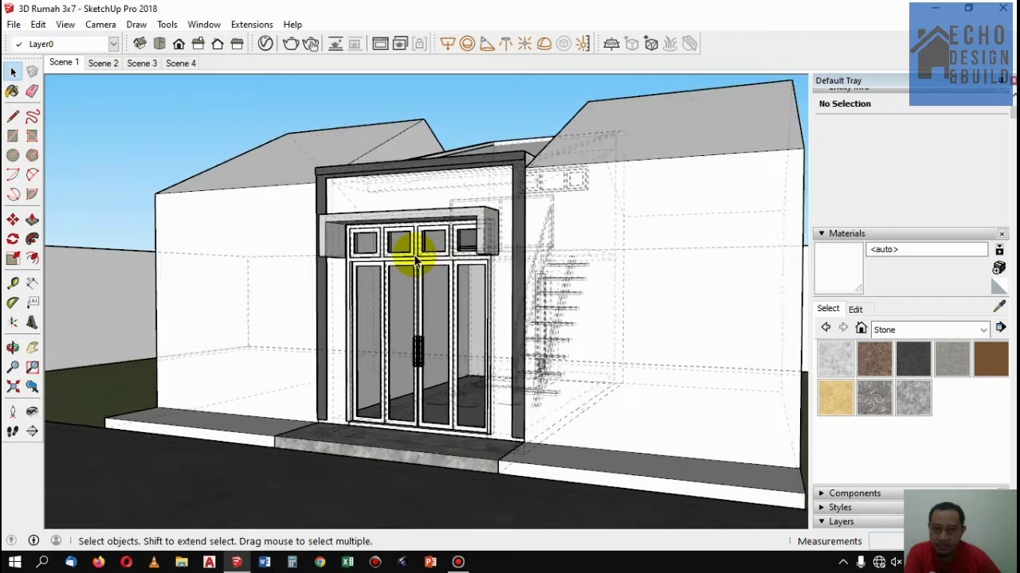
{"action": "scroll", "coordinate": [416, 258], "scroll_direction": "up", "scroll_amount": 2}
{"action": "scroll", "coordinate": [411, 267], "scroll_direction": "up", "scroll_amount": 1}
{"action": "scroll", "coordinate": [398, 227], "scroll_direction": "up", "scroll_amount": 1}
{"action": "scroll", "coordinate": [396, 217], "scroll_direction": "up", "scroll_amount": 1}
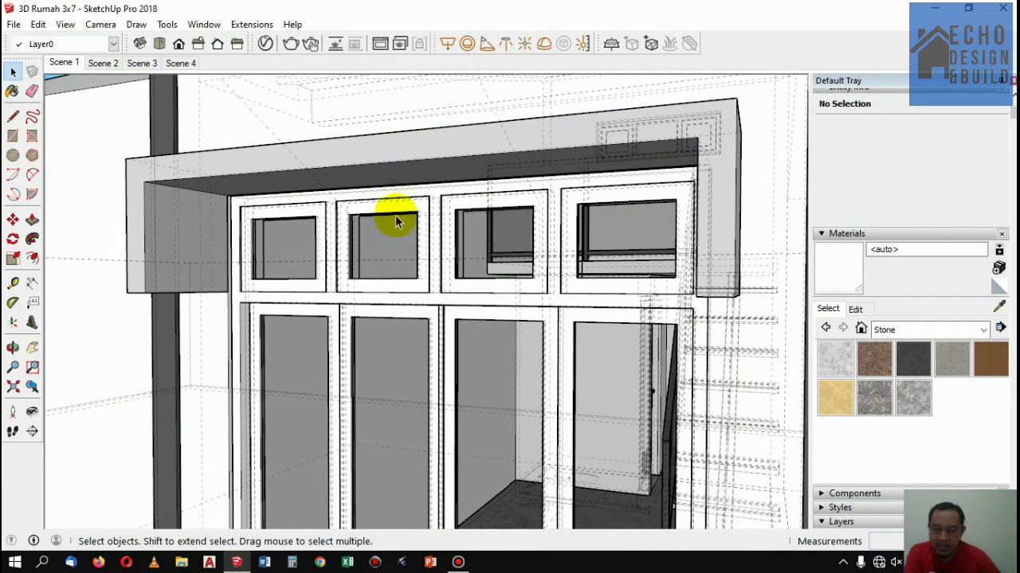
Open the V-Ray Asset Editor and browse the Wood & Laminate material library
{"action": "left_click", "coordinate": [268, 43]}
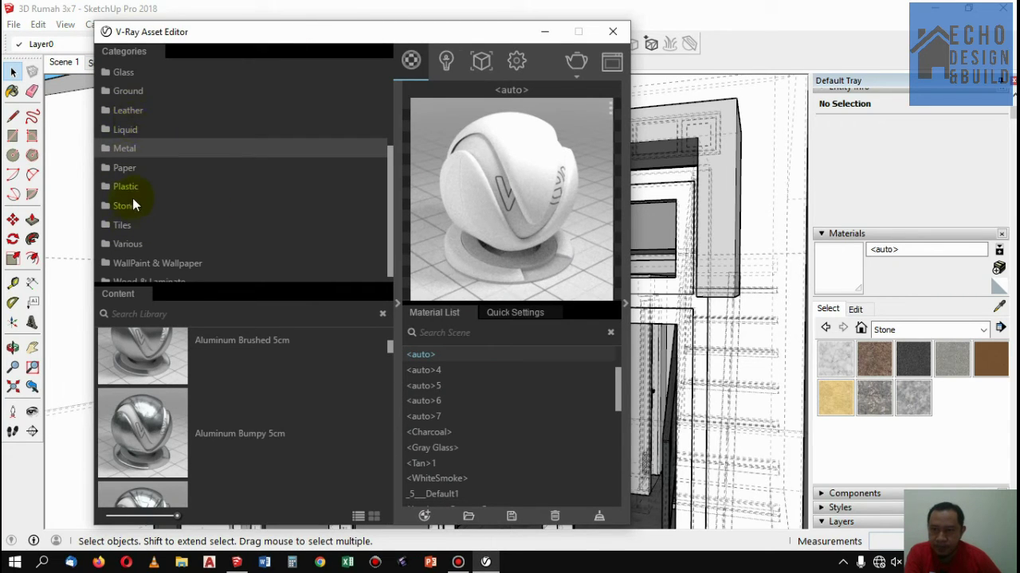
{"action": "scroll", "coordinate": [131, 213], "scroll_direction": "up", "scroll_amount": 3}
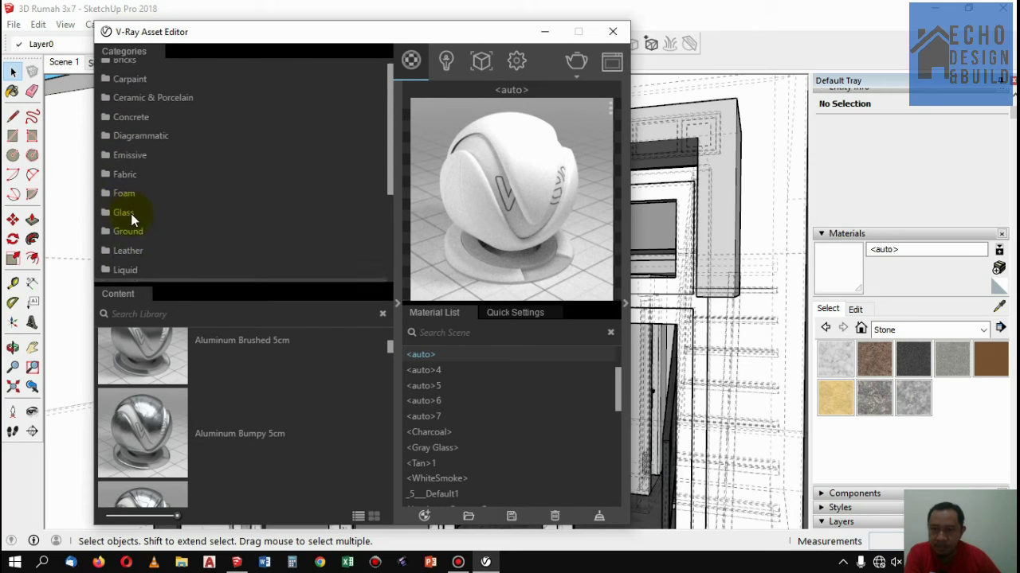
{"action": "scroll", "coordinate": [130, 214], "scroll_direction": "up", "scroll_amount": 1}
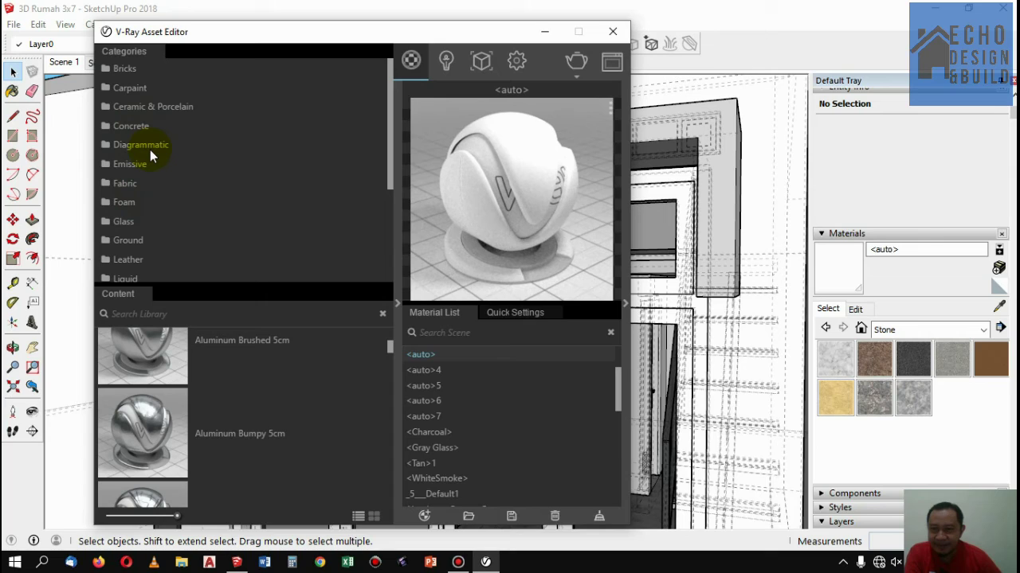
{"action": "scroll", "coordinate": [151, 151], "scroll_direction": "down", "scroll_amount": 2}
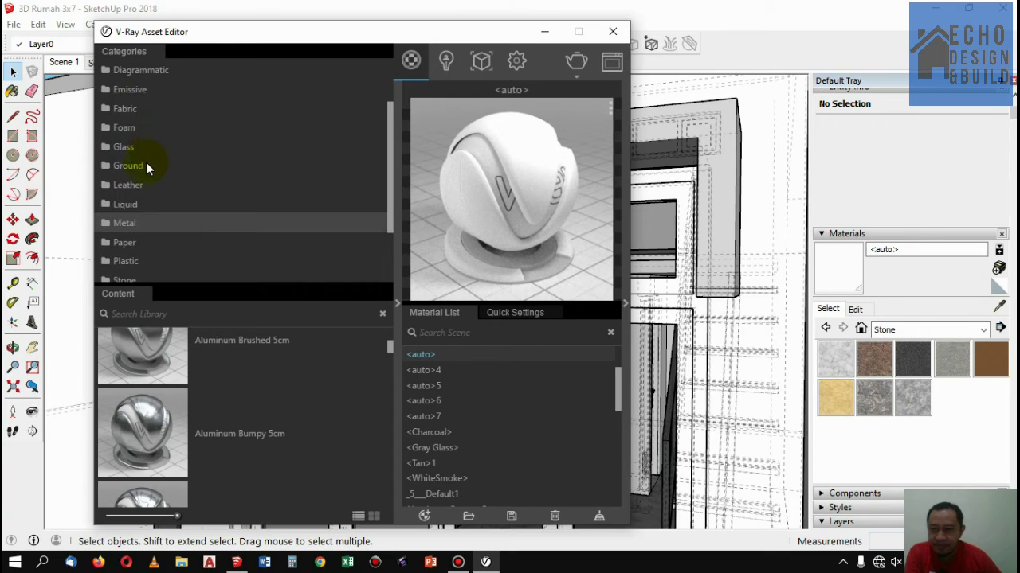
{"action": "scroll", "coordinate": [132, 135], "scroll_direction": "down", "scroll_amount": 2}
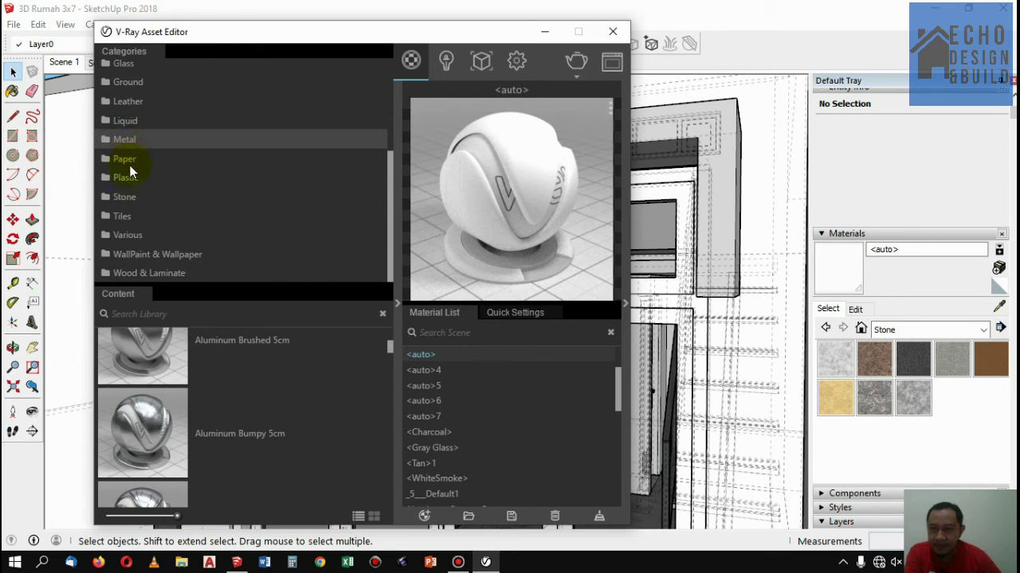
{"action": "scroll", "coordinate": [130, 218], "scroll_direction": "up", "scroll_amount": 4}
{"action": "scroll", "coordinate": [150, 120], "scroll_direction": "down", "scroll_amount": 1}
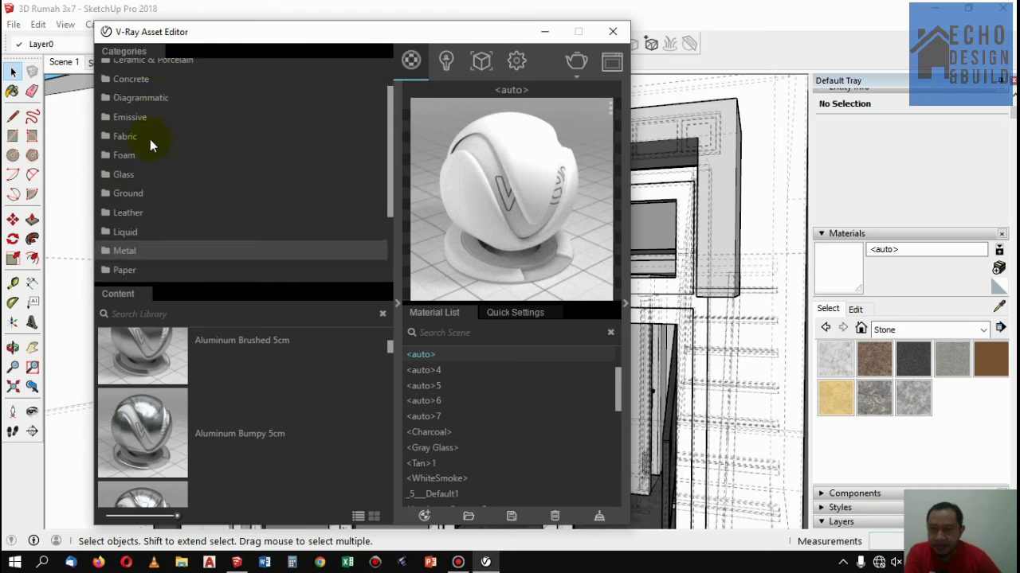
{"action": "scroll", "coordinate": [150, 147], "scroll_direction": "down", "scroll_amount": 3}
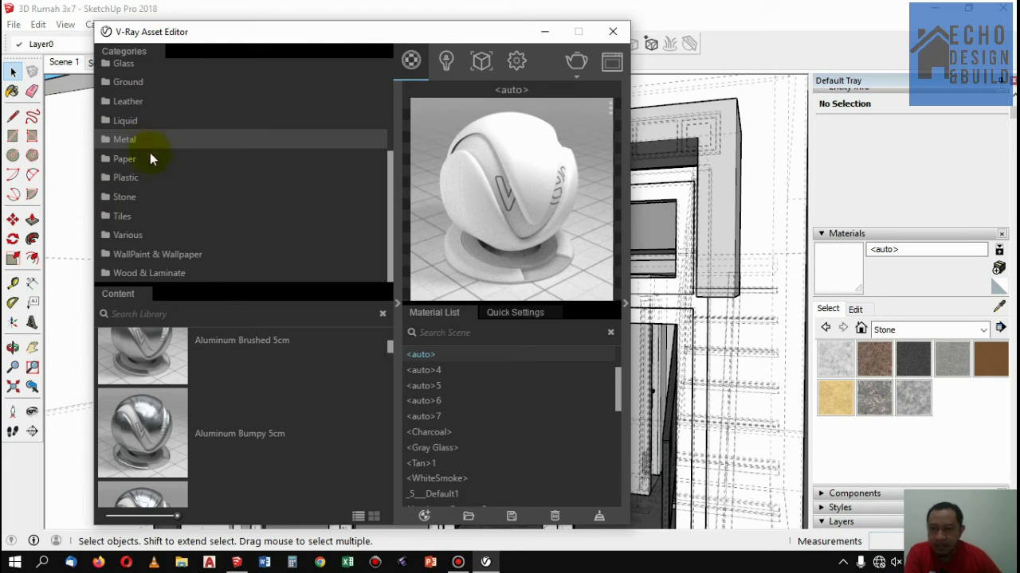
{"action": "left_click", "coordinate": [127, 273]}
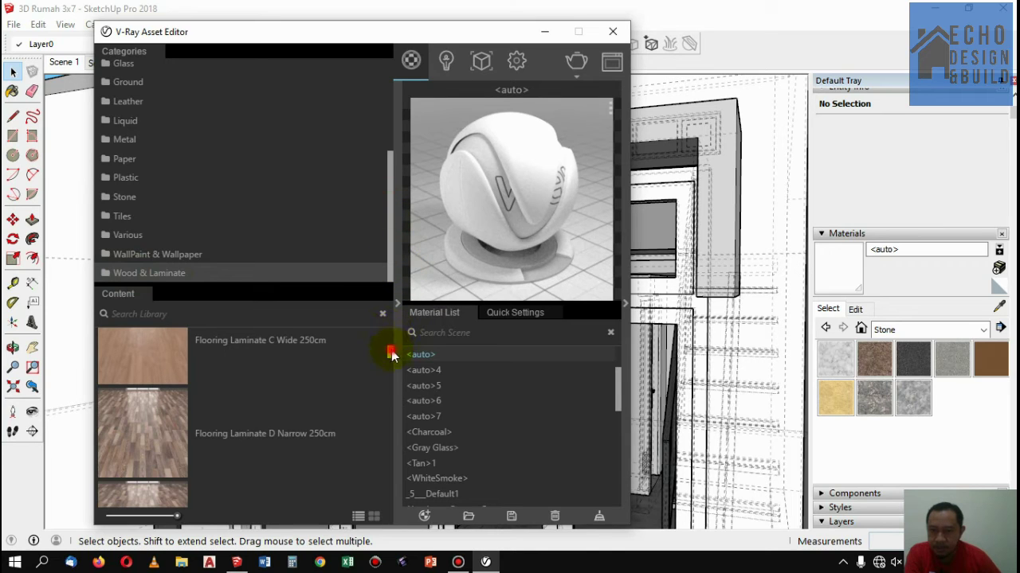
Find Veneer C01 120cm in Wood & Laminate and add it to the Material List
{"action": "mouse_move", "coordinate": [391, 355]}
{"action": "left_mouse_down"}
{"action": "mouse_move", "coordinate": [402, 365]}
{"action": "mouse_move", "coordinate": [409, 436]}
{"action": "left_mouse_up"}
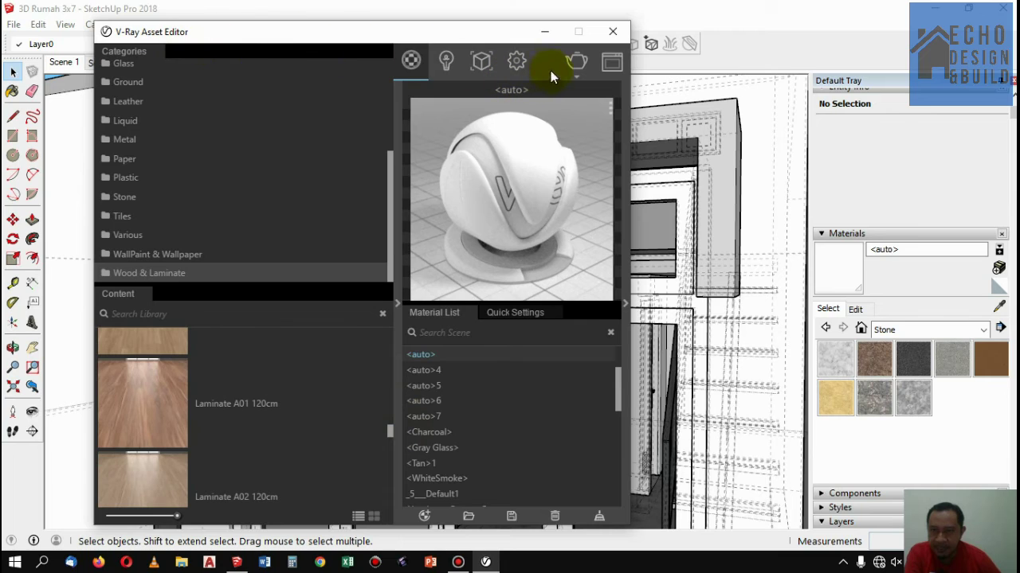
{"action": "scroll", "coordinate": [221, 412], "scroll_direction": "down", "scroll_amount": 2}
{"action": "scroll", "coordinate": [221, 414], "scroll_direction": "down", "scroll_amount": 3}
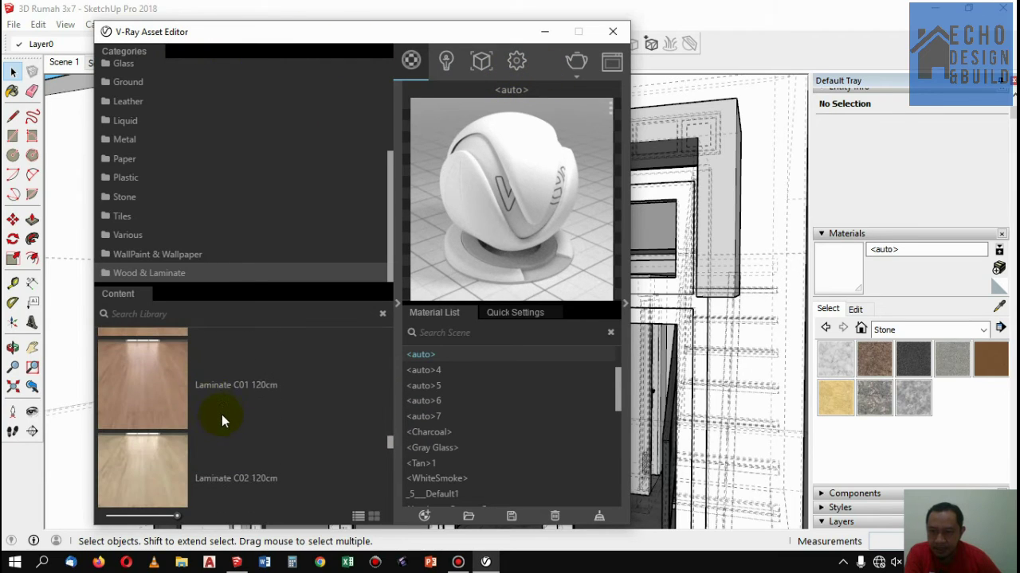
{"action": "scroll", "coordinate": [209, 426], "scroll_direction": "down", "scroll_amount": 3}
{"action": "scroll", "coordinate": [215, 435], "scroll_direction": "down", "scroll_amount": 2}
{"action": "scroll", "coordinate": [217, 438], "scroll_direction": "down", "scroll_amount": 2}
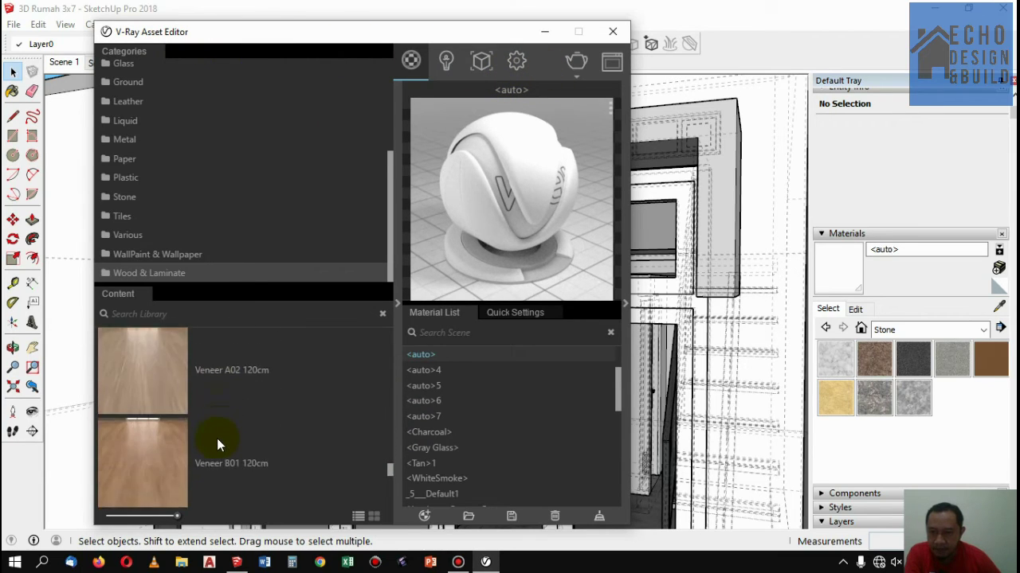
{"action": "scroll", "coordinate": [216, 438], "scroll_direction": "down", "scroll_amount": 2}
{"action": "scroll", "coordinate": [216, 438], "scroll_direction": "down", "scroll_amount": 2}
{"action": "scroll", "coordinate": [238, 405], "scroll_direction": "down", "scroll_amount": 2}
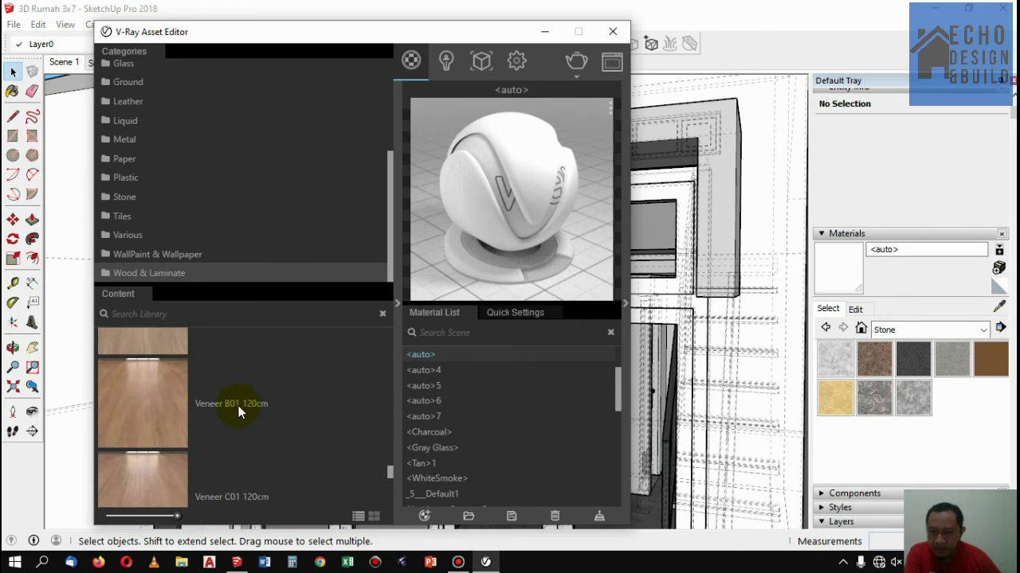
{"action": "scroll", "coordinate": [240, 411], "scroll_direction": "down", "scroll_amount": 1}
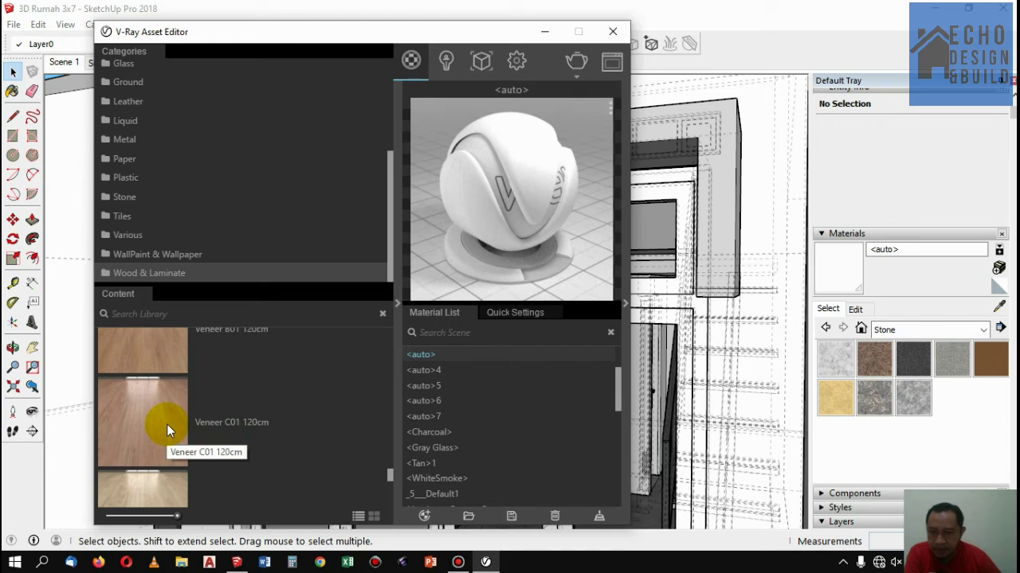
{"action": "left_click_drag", "start_coordinate": [167, 424], "coordinate": [506, 458]}
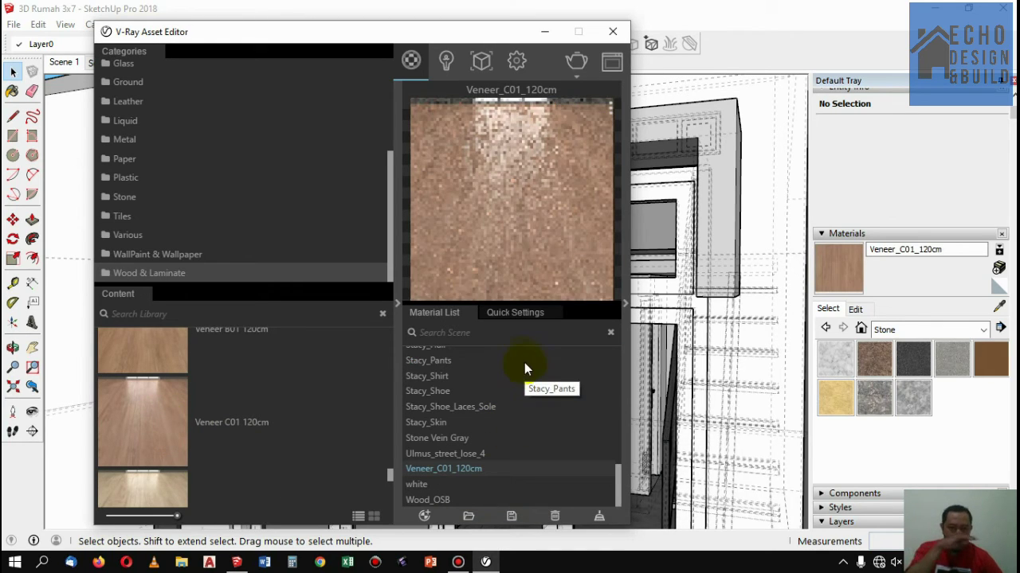
Apply Veneer_C01_120cm to the kusen layer's door and window frames, then close the V-Ray editor
{"action": "right_click", "coordinate": [451, 468]}
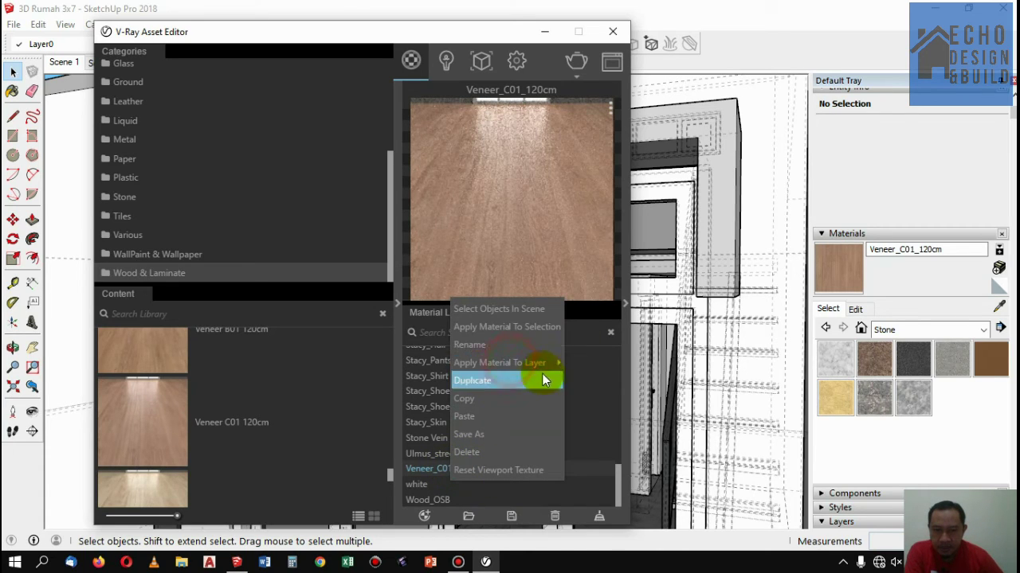
{"action": "mouse_move", "coordinate": [499, 363]}
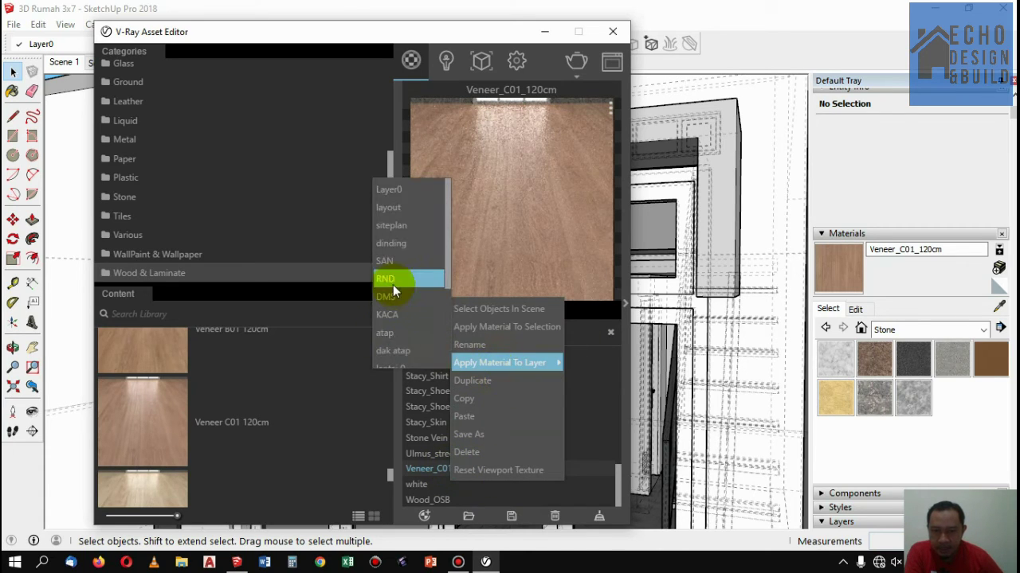
{"action": "scroll", "coordinate": [392, 301], "scroll_direction": "down", "scroll_amount": 3}
{"action": "left_click", "coordinate": [397, 294]}
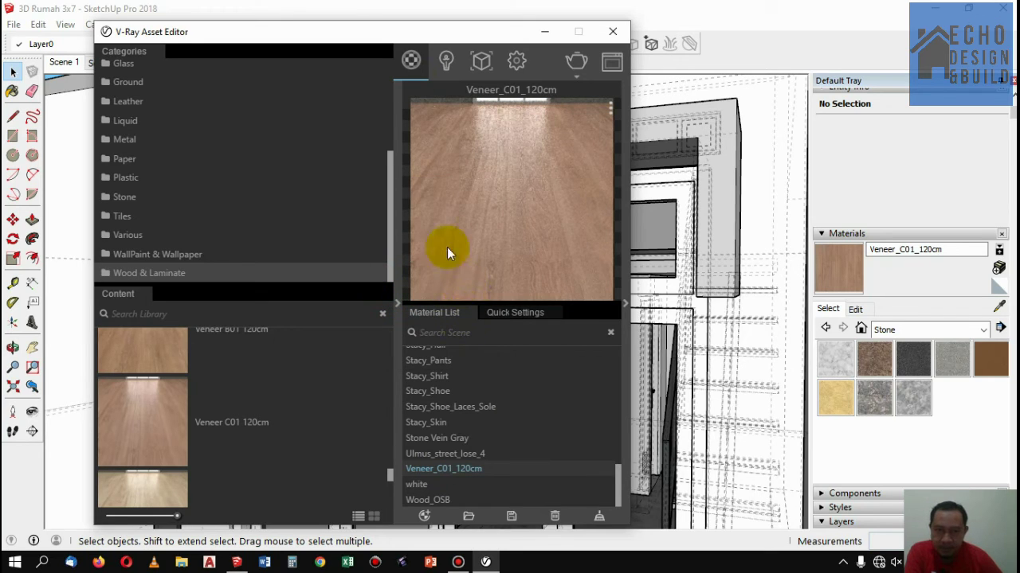
{"action": "mouse_move", "coordinate": [362, 28]}
{"action": "left_mouse_down"}
{"action": "mouse_move", "coordinate": [355, 36]}
{"action": "mouse_move", "coordinate": [512, 44]}
{"action": "mouse_move", "coordinate": [437, 16]}
{"action": "left_mouse_up"}
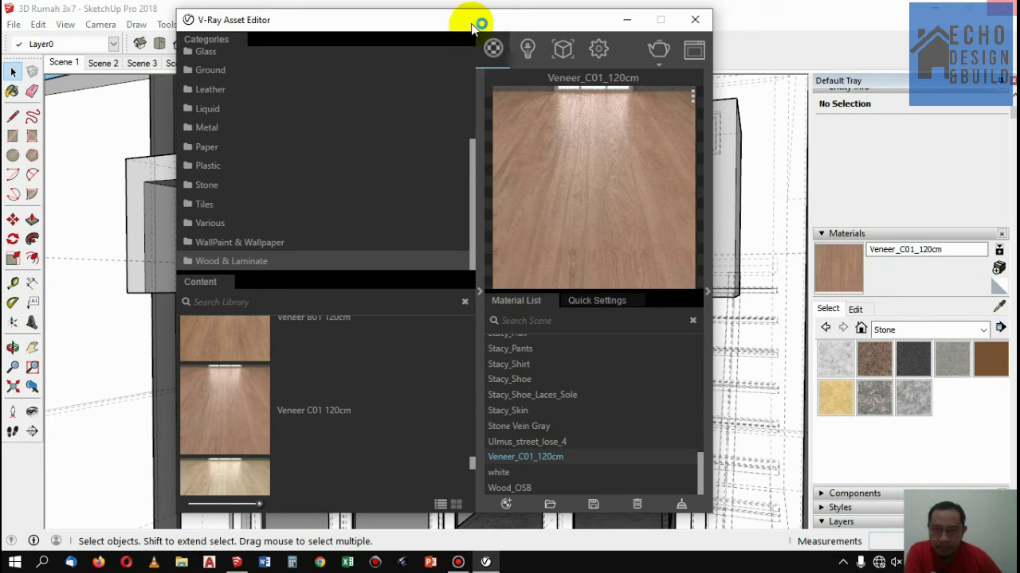
{"action": "mouse_move", "coordinate": [472, 26]}
{"action": "left_mouse_down"}
{"action": "mouse_move", "coordinate": [677, 61]}
{"action": "mouse_move", "coordinate": [566, 60]}
{"action": "left_mouse_up"}
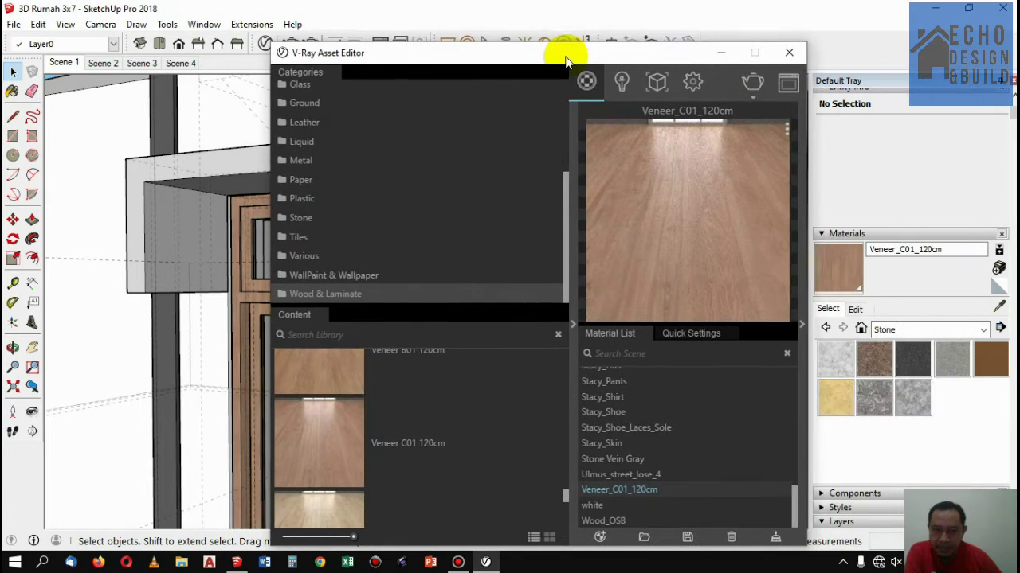
{"action": "left_click", "coordinate": [790, 50]}
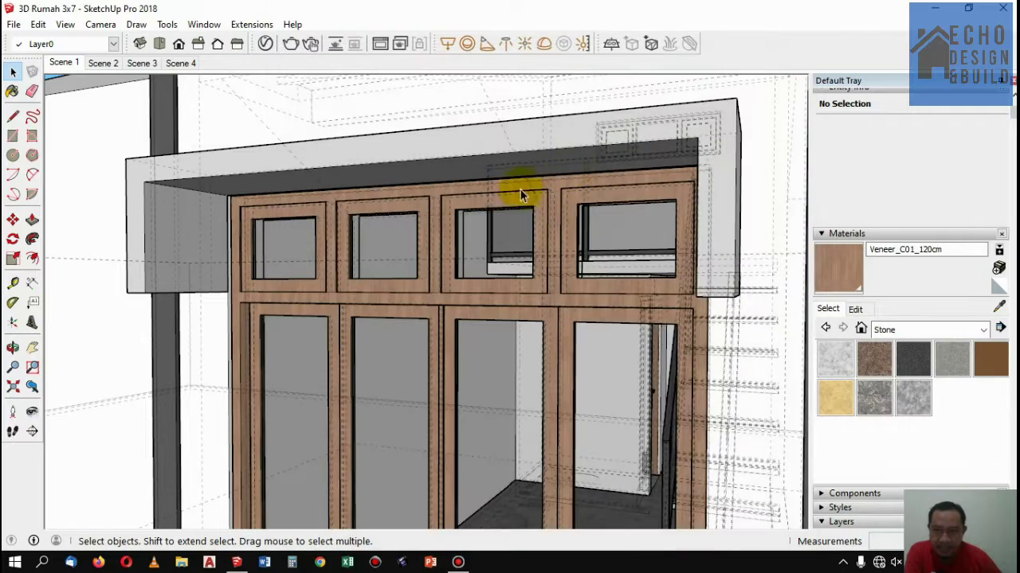
Return to the Scene 1 view and unhide all hidden trees and plants with Edit > Unhide > All
{"action": "left_click", "coordinate": [71, 65]}
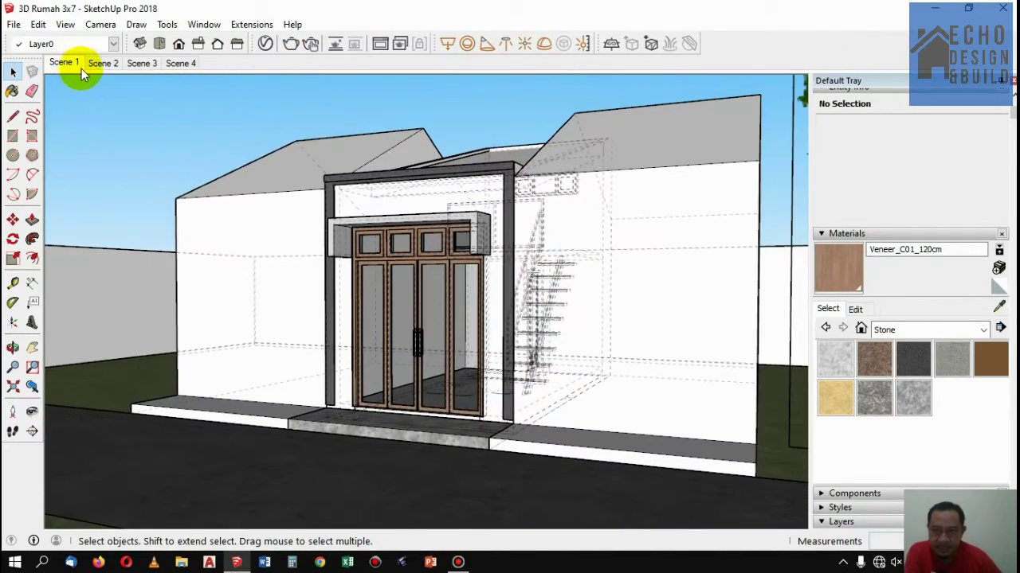
{"action": "left_click", "coordinate": [39, 24]}
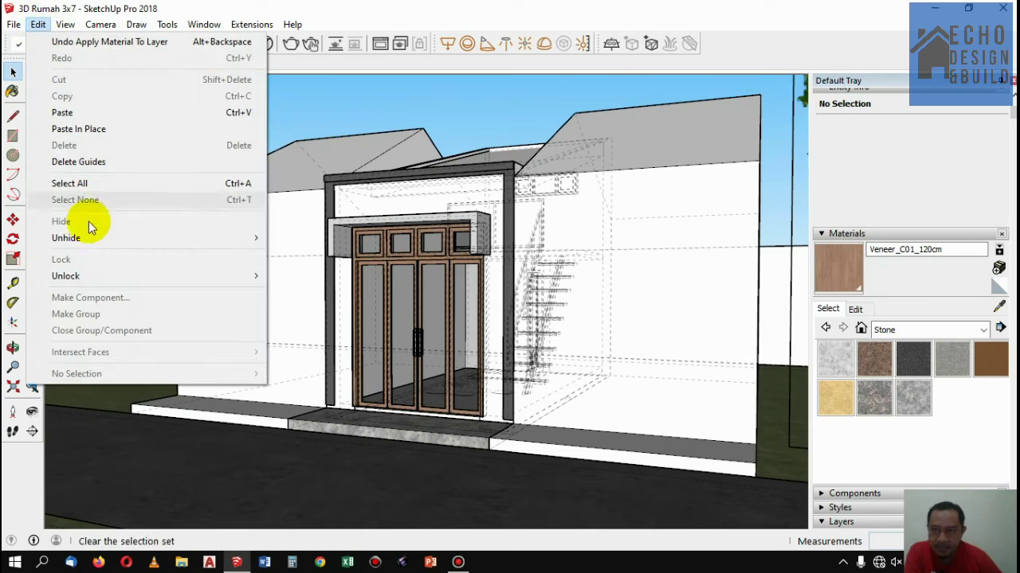
{"action": "mouse_move", "coordinate": [66, 238]}
{"action": "left_click", "coordinate": [315, 265]}
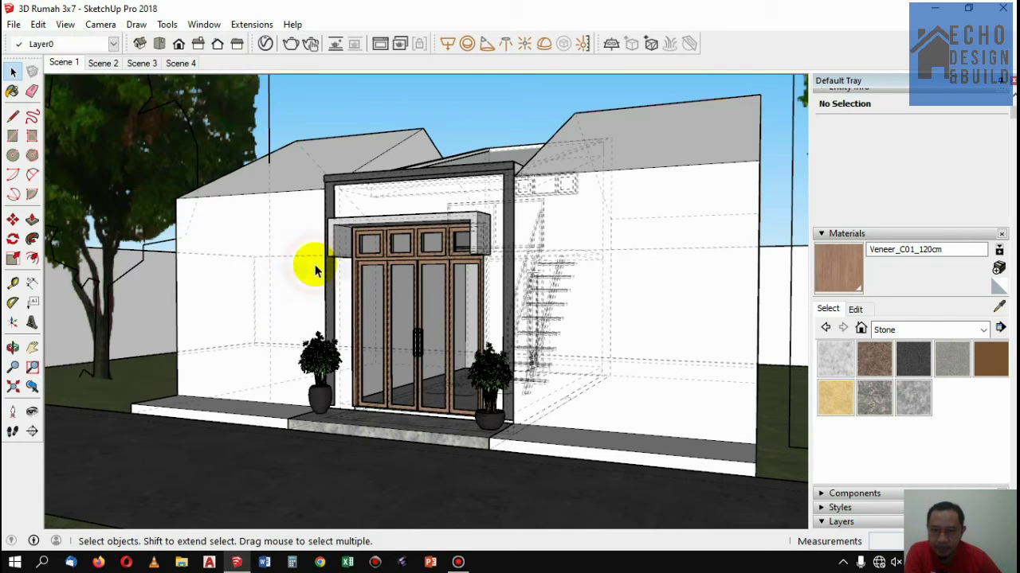
{"action": "left_click", "coordinate": [455, 85]}
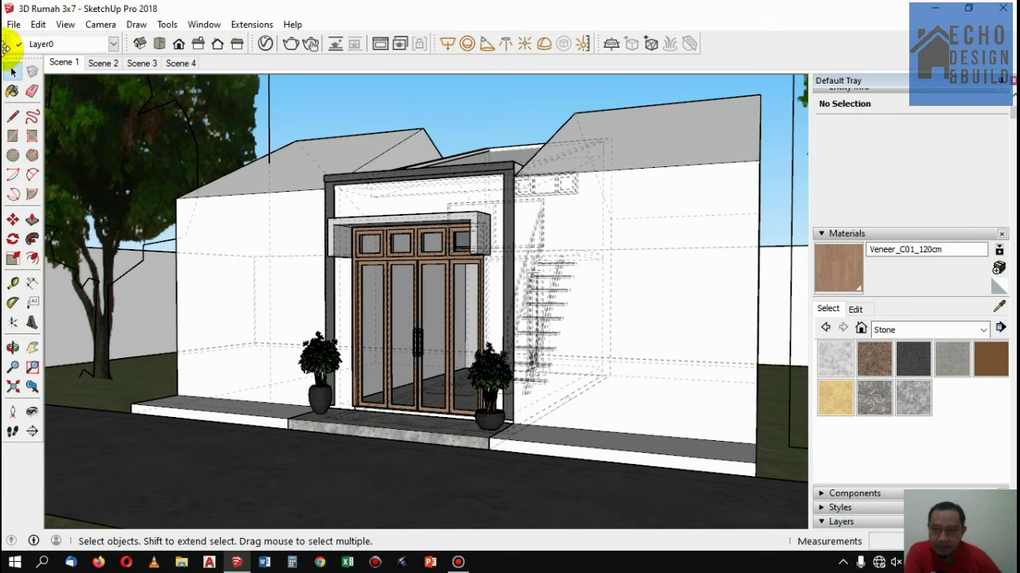
Save the model with File > Save, then select the 4.8 m³ roof component on layer atap
{"action": "left_click", "coordinate": [14, 24]}
{"action": "left_click", "coordinate": [35, 80]}
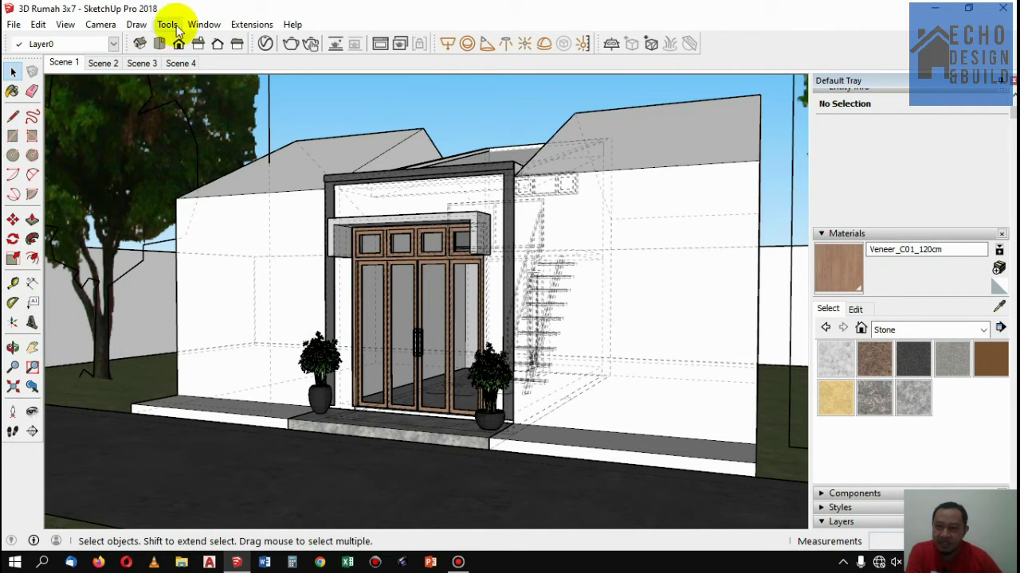
{"action": "left_click", "coordinate": [234, 10]}
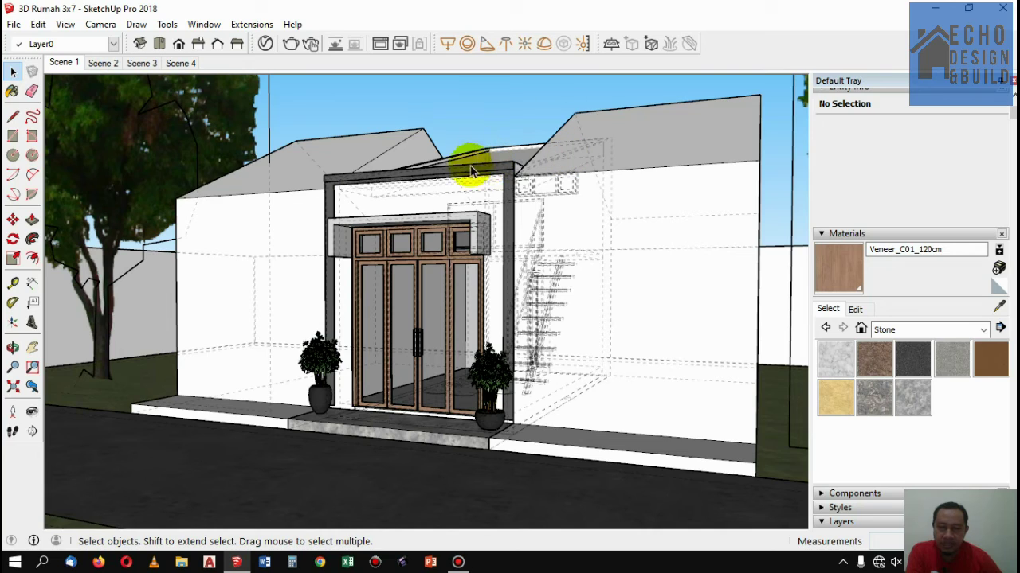
{"action": "left_click", "coordinate": [513, 162]}
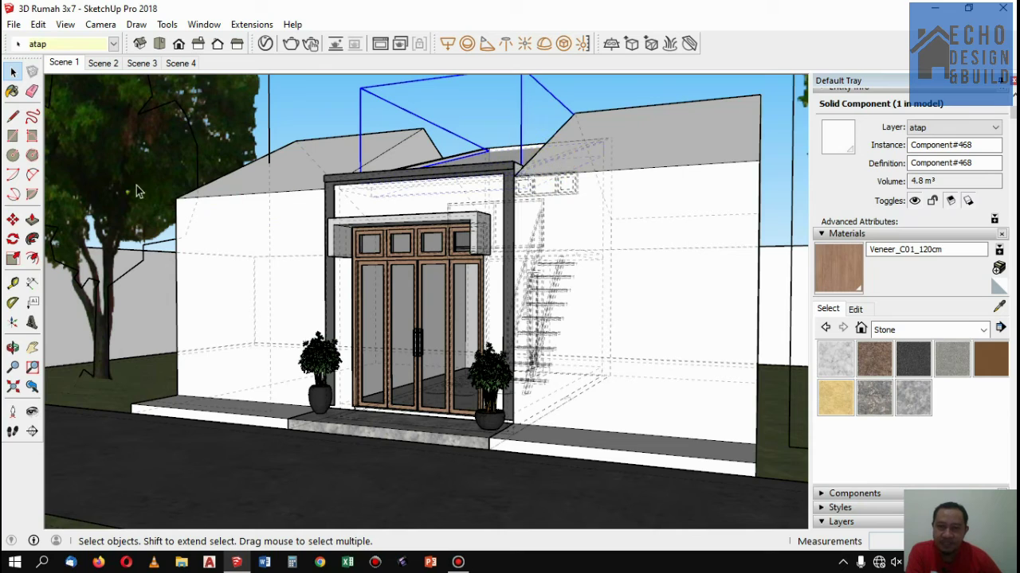
Reopen the V-Ray Asset Editor with the library panel hidden and material settings shown, repositioned left
{"action": "left_click", "coordinate": [265, 43]}
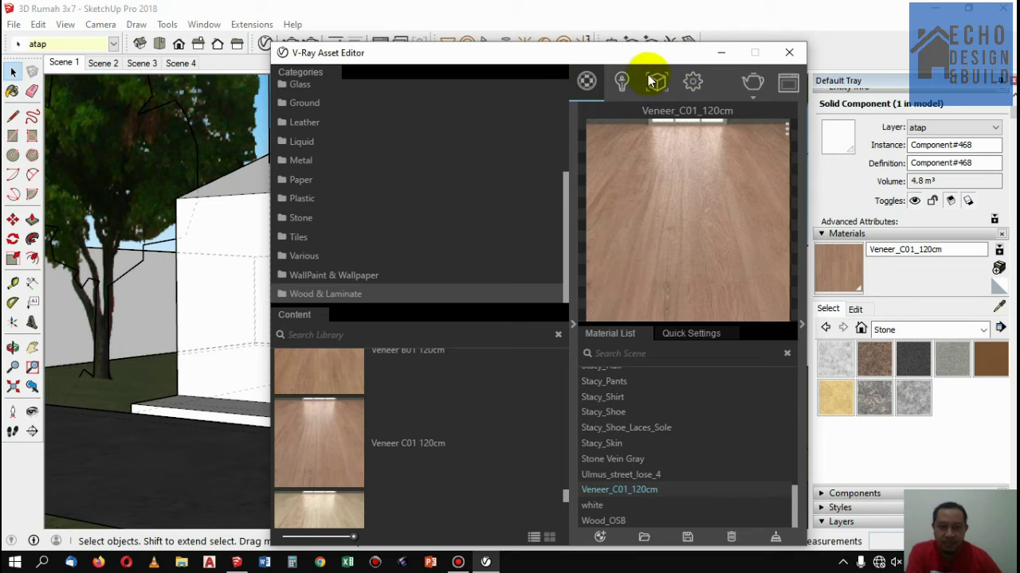
{"action": "left_click_drag", "start_coordinate": [617, 60], "coordinate": [527, 36]}
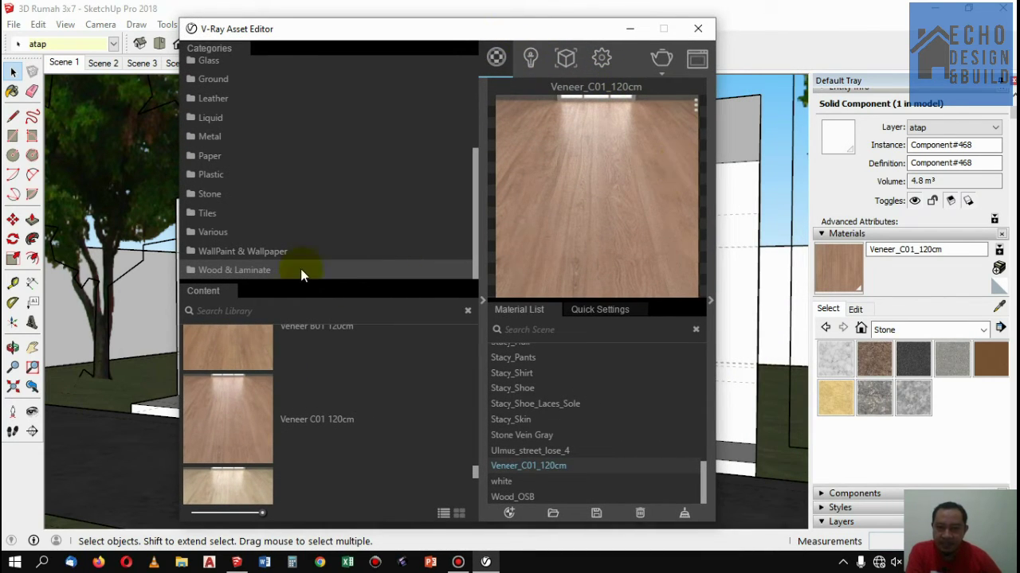
{"action": "left_click", "coordinate": [481, 301]}
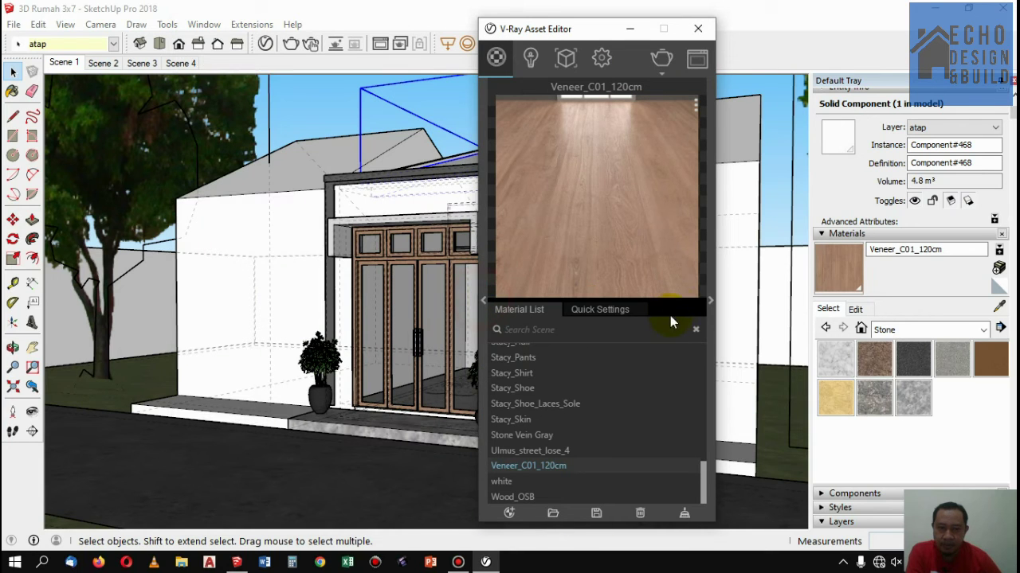
{"action": "left_click", "coordinate": [710, 304]}
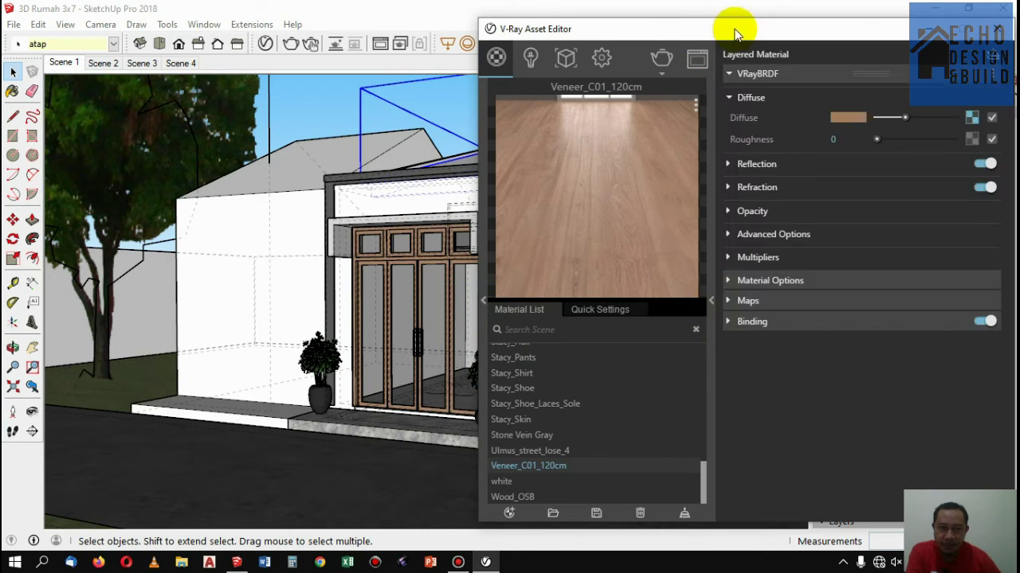
{"action": "left_click_drag", "start_coordinate": [701, 24], "coordinate": [593, 20]}
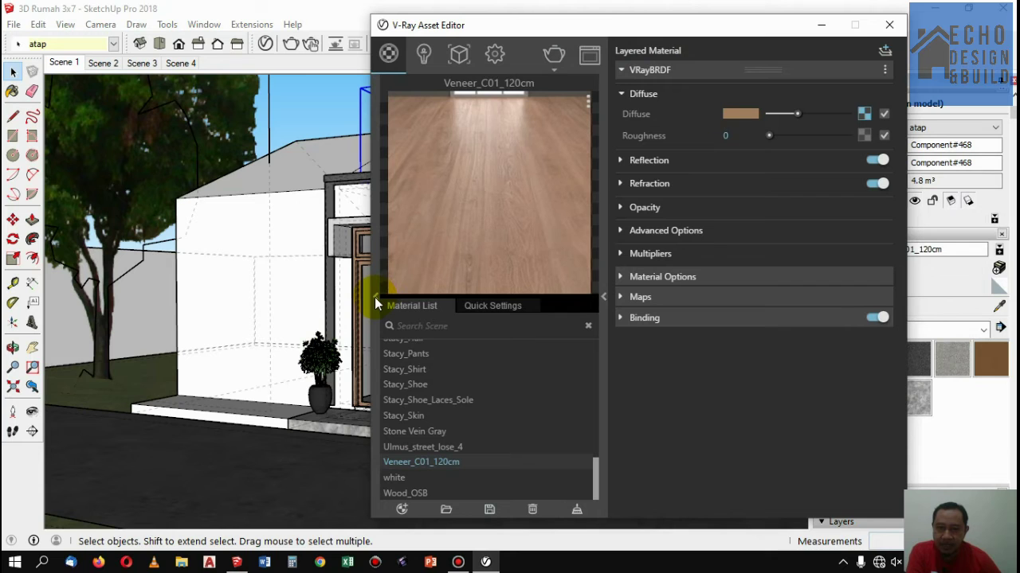
{"action": "left_click_drag", "start_coordinate": [578, 26], "coordinate": [428, 25]}
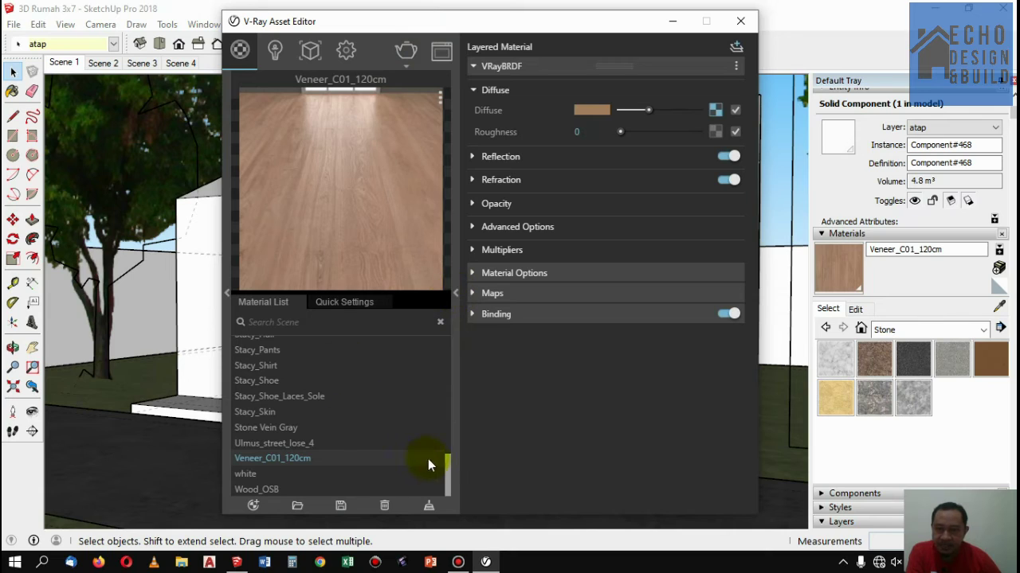
{"action": "left_click_drag", "start_coordinate": [450, 464], "coordinate": [432, 321]}
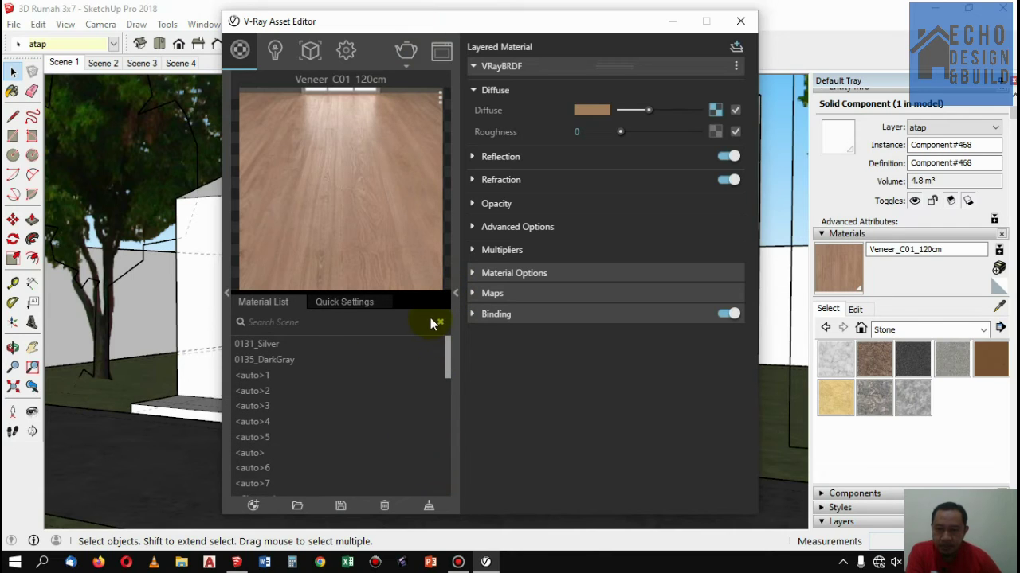
Add a new Generic V-Ray material and rename it 'atap spandek'
{"action": "left_click", "coordinate": [255, 514]}
{"action": "left_click", "coordinate": [269, 250]}
{"action": "left_click", "coordinate": [259, 350]}
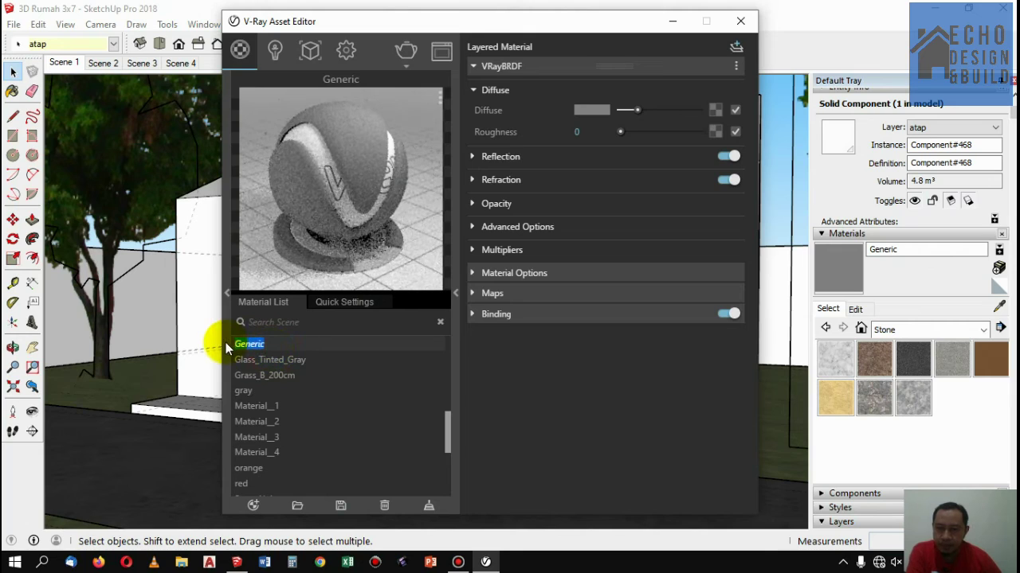
{"action": "type", "text": "atap "}
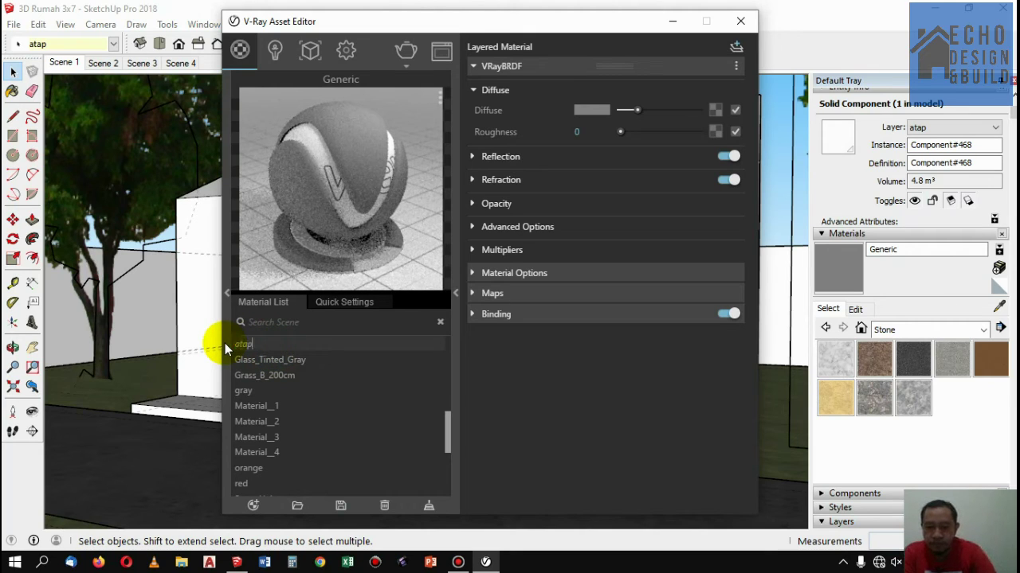
{"action": "type", "text": "span"}
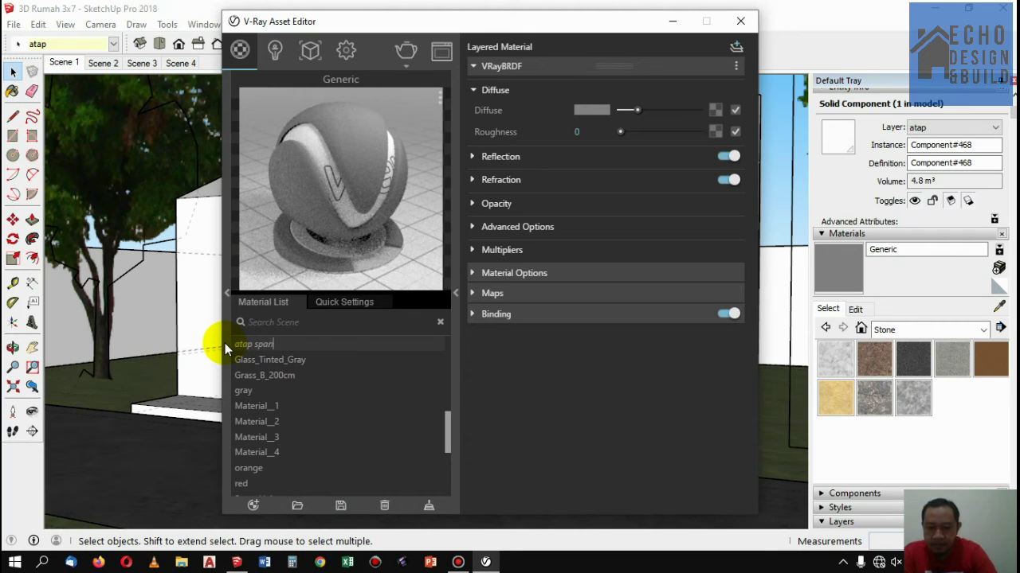
{"action": "type", "text": "dek"}
{"action": "key", "text": "Return"}
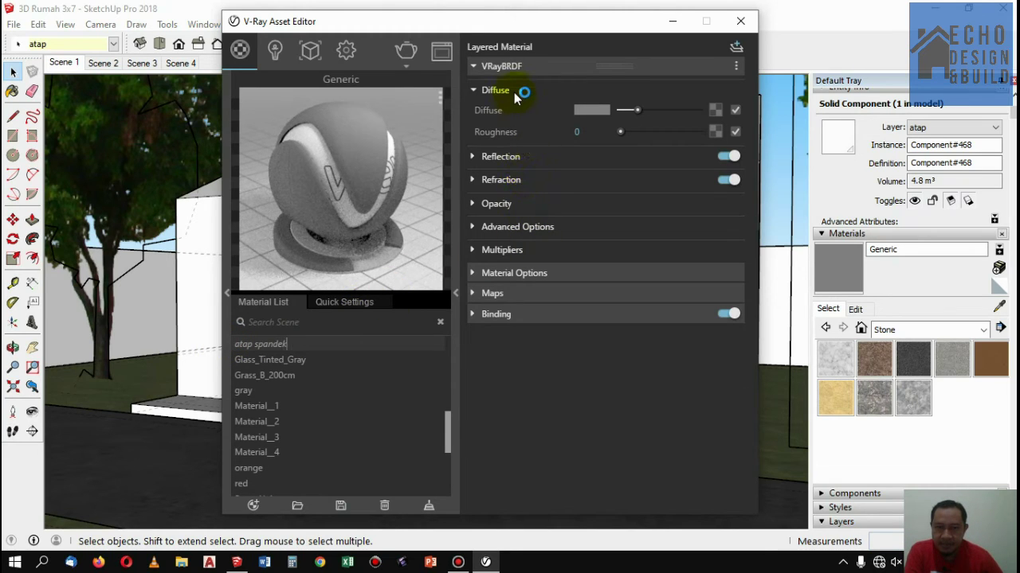
Use a Bitmap as the diffuse texture and browse to Local Disk (E:)
{"action": "left_click", "coordinate": [715, 110]}
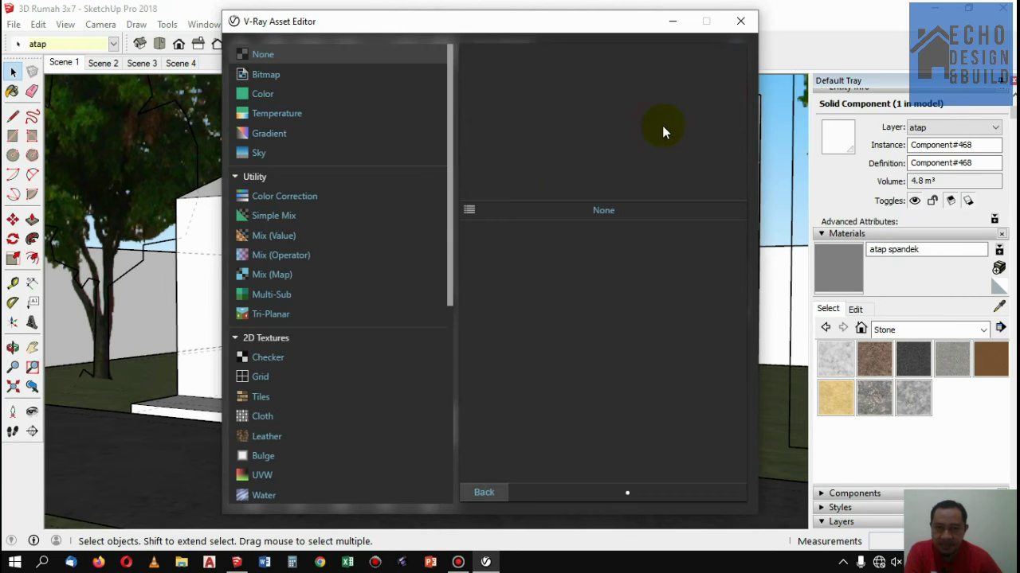
{"action": "left_click", "coordinate": [264, 78]}
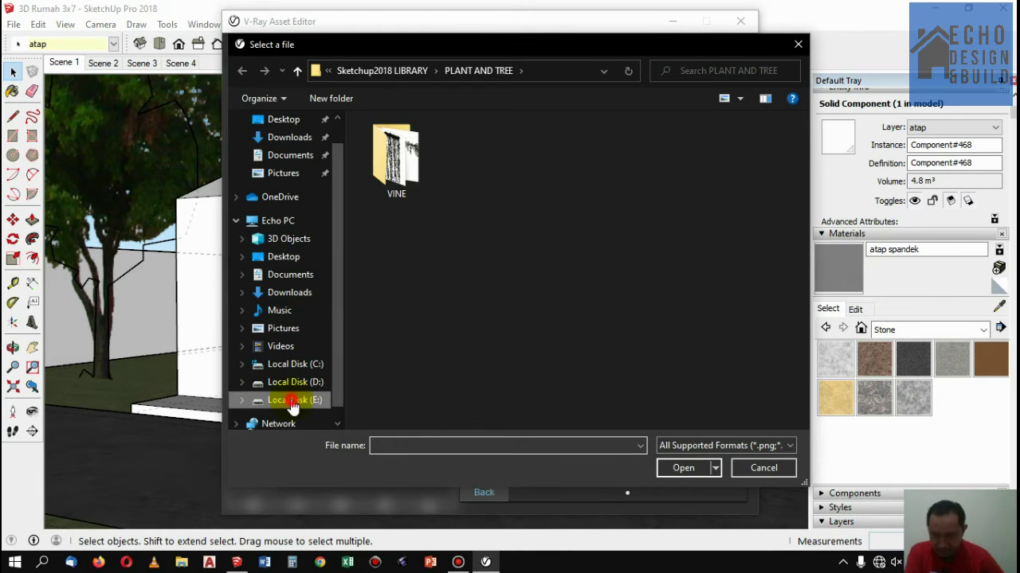
{"action": "left_click", "coordinate": [293, 400]}
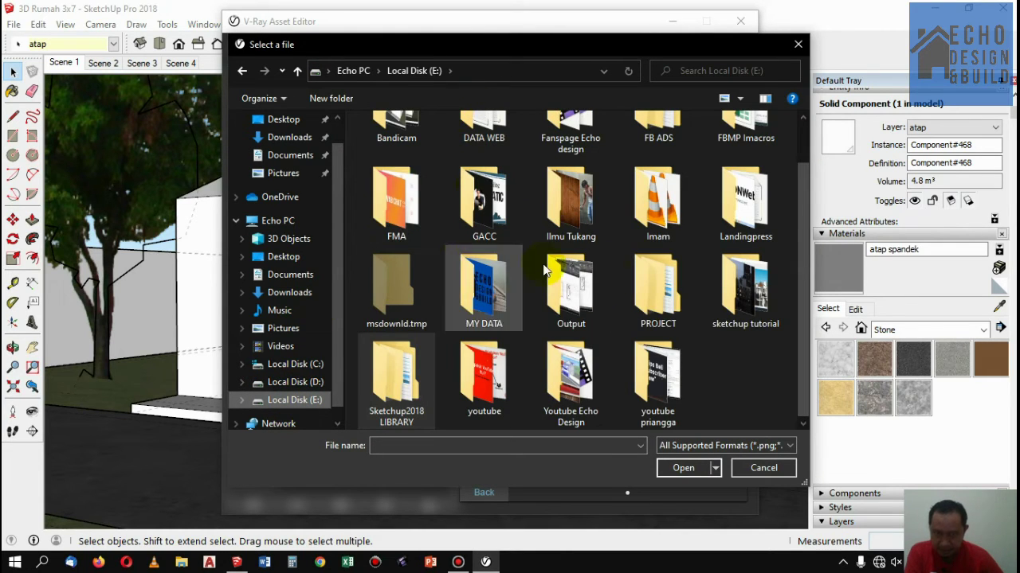
Navigate to the Sketchup2018 LIBRARY\001MATERIAL\maps\ArchMat texture folder
{"action": "double_click", "coordinate": [392, 394]}
{"action": "double_click", "coordinate": [383, 141]}
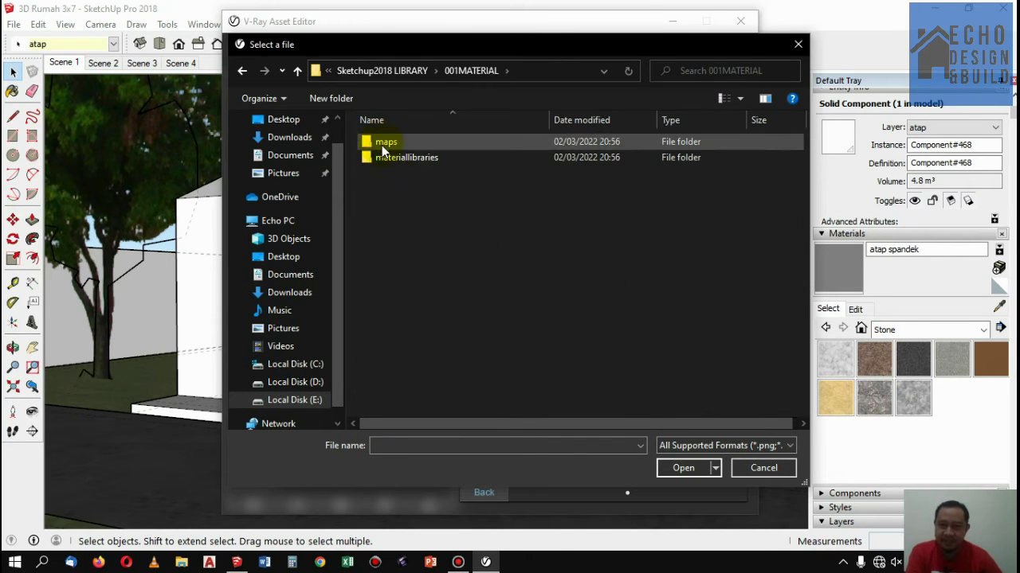
{"action": "left_click", "coordinate": [387, 148]}
{"action": "double_click", "coordinate": [388, 148]}
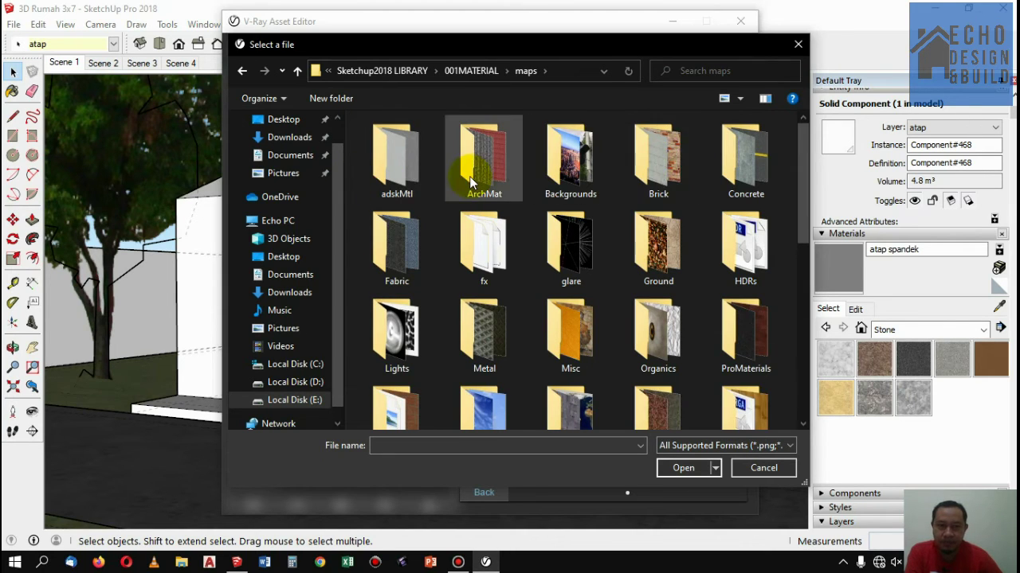
{"action": "left_click", "coordinate": [804, 142]}
{"action": "scroll", "coordinate": [804, 143], "scroll_direction": "down", "scroll_amount": 1}
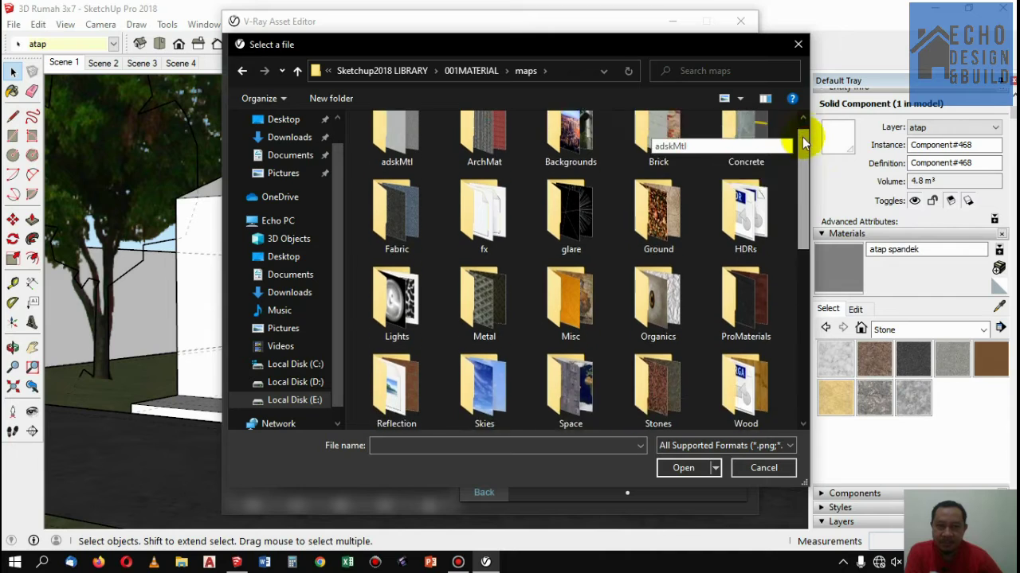
{"action": "scroll", "coordinate": [803, 140], "scroll_direction": "up", "scroll_amount": 1}
{"action": "double_click", "coordinate": [488, 161]}
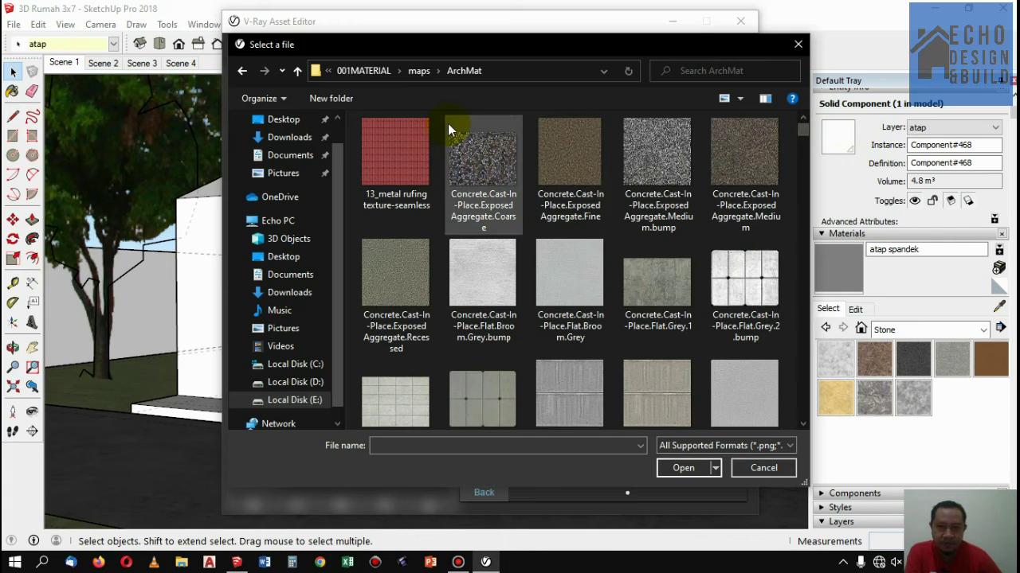
Pick the Exposed Aggregate Coarse texture, then scroll the ArchMat thumbnails down to the Metals.Corrugated steel textures
{"action": "left_click", "coordinate": [477, 159]}
{"action": "scroll", "coordinate": [506, 286], "scroll_direction": "down", "scroll_amount": 3}
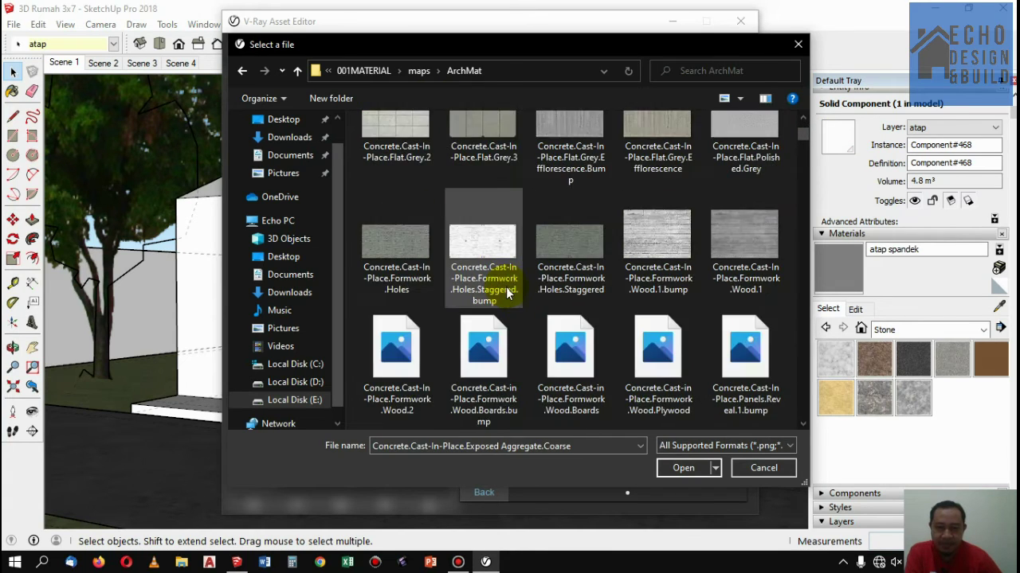
{"action": "scroll", "coordinate": [507, 294], "scroll_direction": "down", "scroll_amount": 3}
{"action": "scroll", "coordinate": [506, 299], "scroll_direction": "down", "scroll_amount": 2}
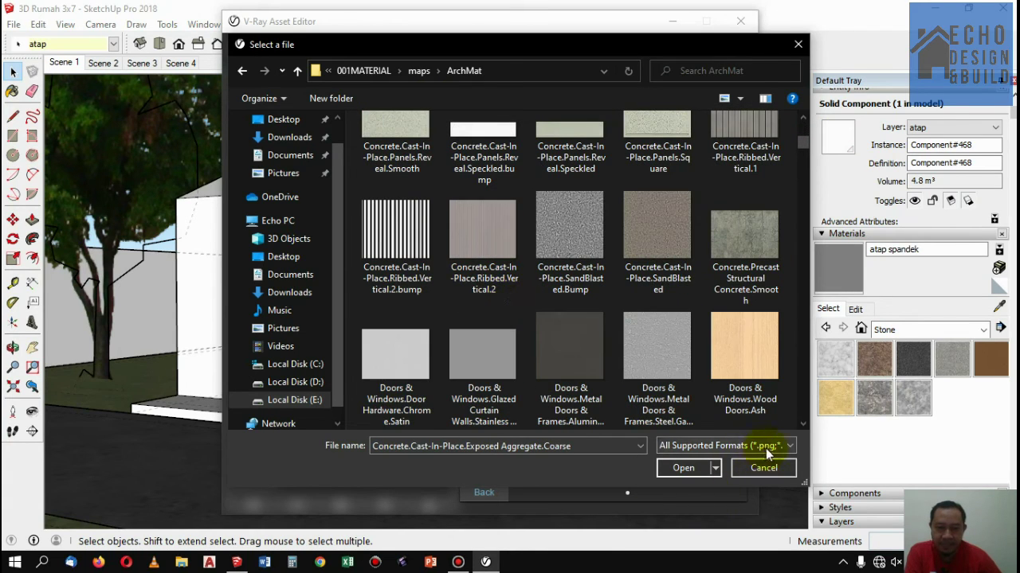
{"action": "scroll", "coordinate": [556, 256], "scroll_direction": "down", "scroll_amount": 2}
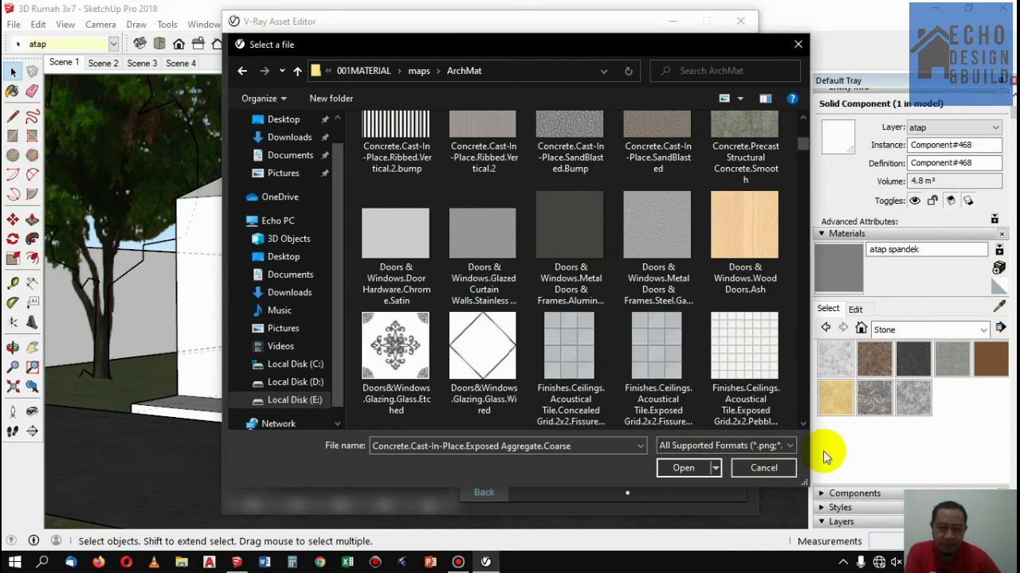
{"action": "scroll", "coordinate": [552, 252], "scroll_direction": "down", "scroll_amount": 5}
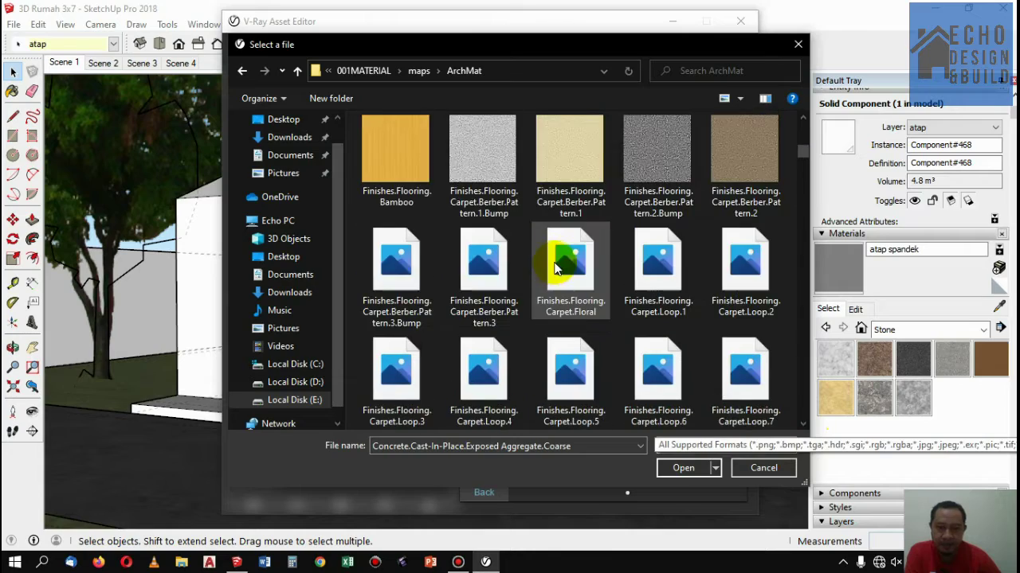
{"action": "scroll", "coordinate": [556, 271], "scroll_direction": "down", "scroll_amount": 3}
{"action": "scroll", "coordinate": [555, 273], "scroll_direction": "down", "scroll_amount": 3}
{"action": "scroll", "coordinate": [555, 275], "scroll_direction": "down", "scroll_amount": 3}
{"action": "scroll", "coordinate": [555, 276], "scroll_direction": "down", "scroll_amount": 3}
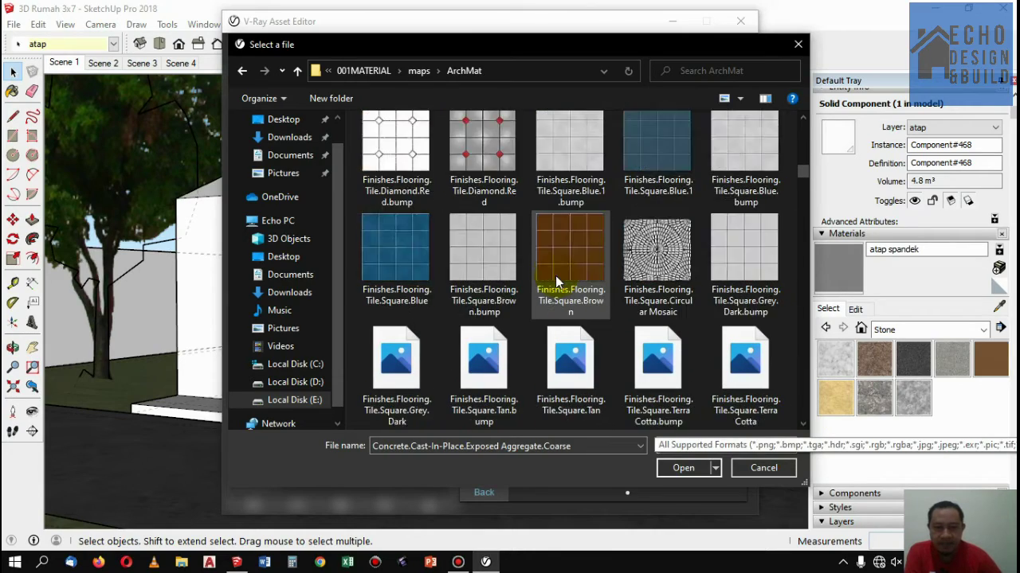
{"action": "scroll", "coordinate": [556, 278], "scroll_direction": "down", "scroll_amount": 3}
{"action": "scroll", "coordinate": [556, 278], "scroll_direction": "down", "scroll_amount": 3}
{"action": "scroll", "coordinate": [556, 279], "scroll_direction": "down", "scroll_amount": 3}
{"action": "scroll", "coordinate": [556, 279], "scroll_direction": "down", "scroll_amount": 3}
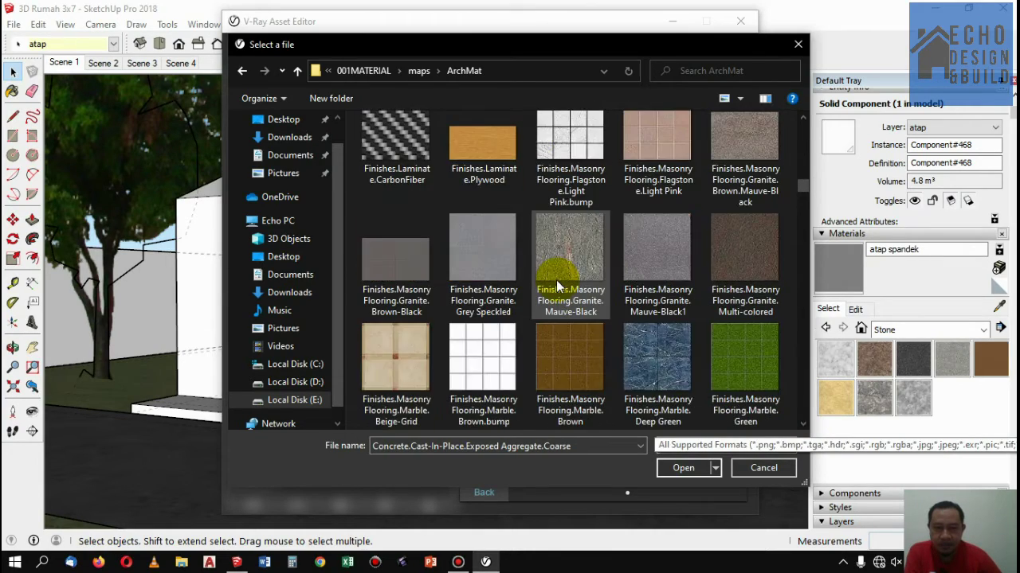
{"action": "scroll", "coordinate": [556, 281], "scroll_direction": "down", "scroll_amount": 3}
{"action": "scroll", "coordinate": [556, 280], "scroll_direction": "down", "scroll_amount": 1}
{"action": "scroll", "coordinate": [558, 285], "scroll_direction": "down", "scroll_amount": 1}
{"action": "scroll", "coordinate": [560, 291], "scroll_direction": "down", "scroll_amount": 1}
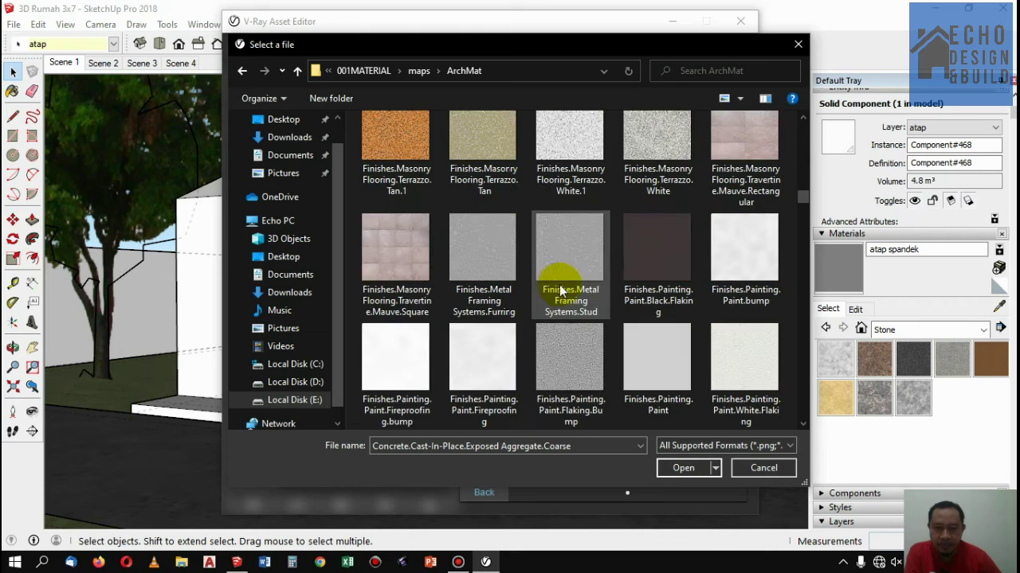
{"action": "scroll", "coordinate": [535, 296], "scroll_direction": "down", "scroll_amount": 1}
{"action": "scroll", "coordinate": [535, 296], "scroll_direction": "down", "scroll_amount": 2}
{"action": "scroll", "coordinate": [535, 297], "scroll_direction": "down", "scroll_amount": 1}
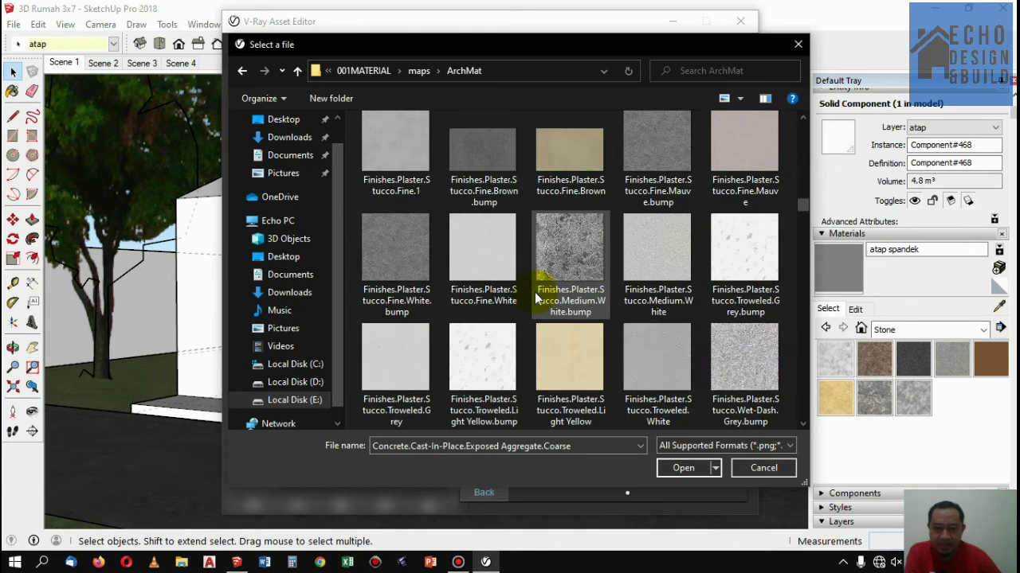
{"action": "scroll", "coordinate": [536, 297], "scroll_direction": "down", "scroll_amount": 2}
{"action": "scroll", "coordinate": [536, 297], "scroll_direction": "down", "scroll_amount": 2}
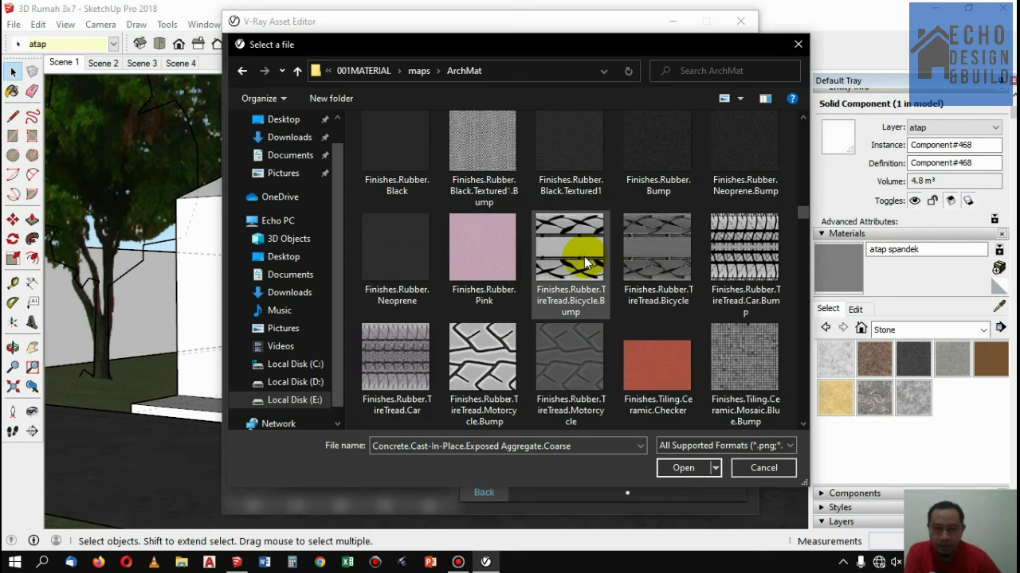
{"action": "scroll", "coordinate": [586, 290], "scroll_direction": "down", "scroll_amount": 2}
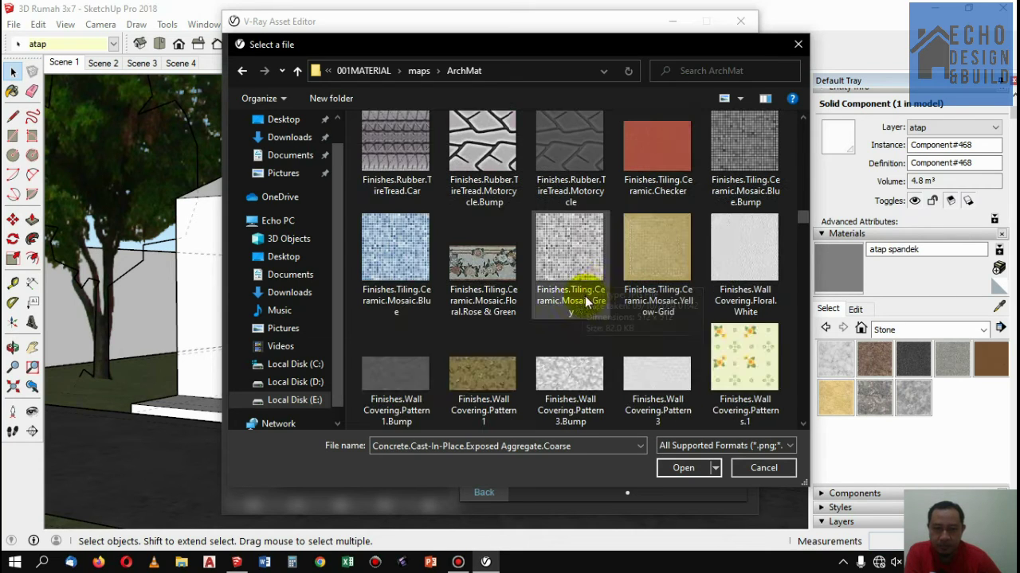
{"action": "scroll", "coordinate": [551, 268], "scroll_direction": "down", "scroll_amount": 1}
{"action": "scroll", "coordinate": [550, 271], "scroll_direction": "down", "scroll_amount": 2}
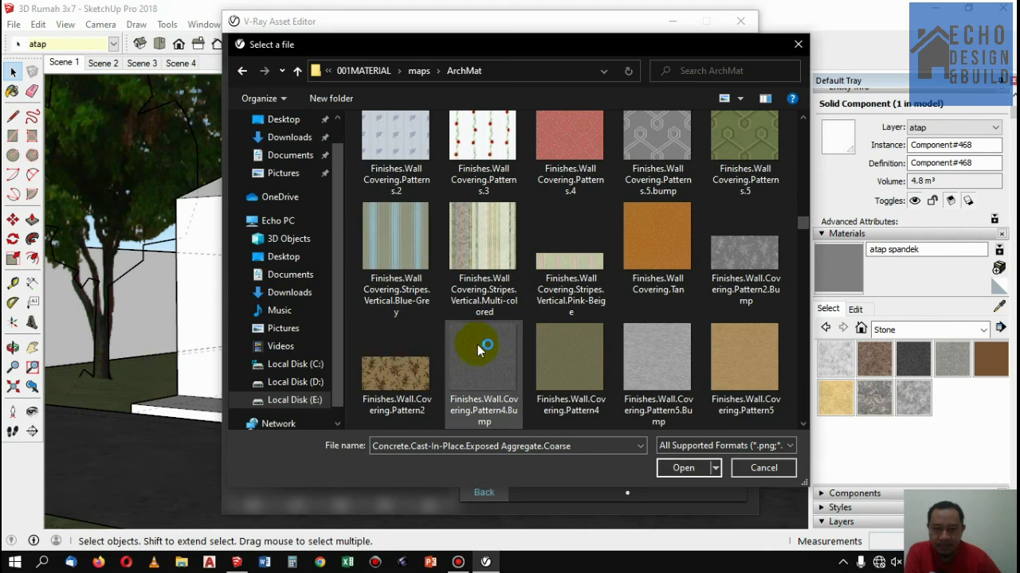
{"action": "scroll", "coordinate": [481, 347], "scroll_direction": "down", "scroll_amount": 1}
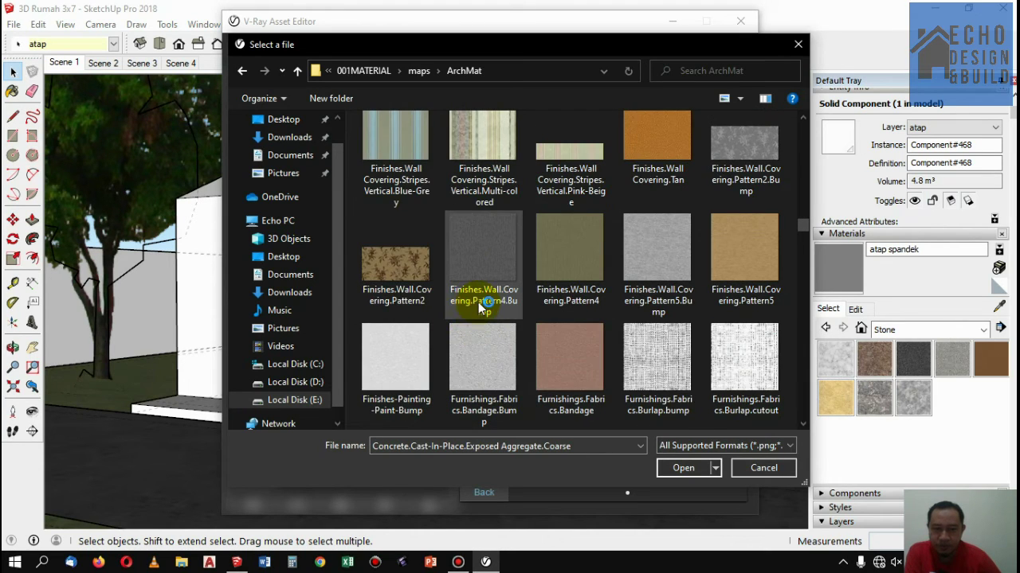
{"action": "scroll", "coordinate": [480, 309], "scroll_direction": "down", "scroll_amount": 2}
{"action": "scroll", "coordinate": [479, 313], "scroll_direction": "down", "scroll_amount": 1}
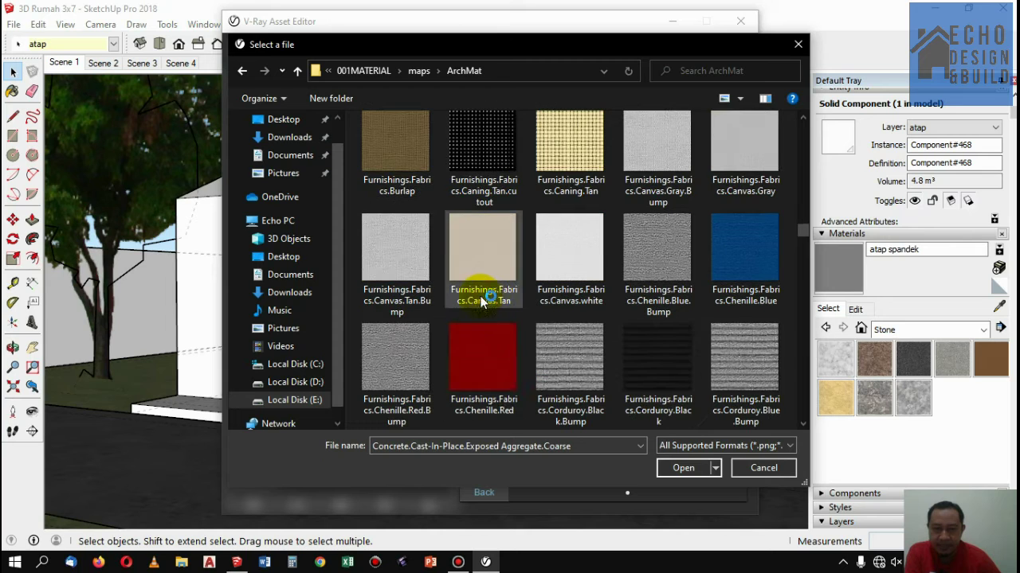
{"action": "scroll", "coordinate": [503, 325], "scroll_direction": "down", "scroll_amount": 2}
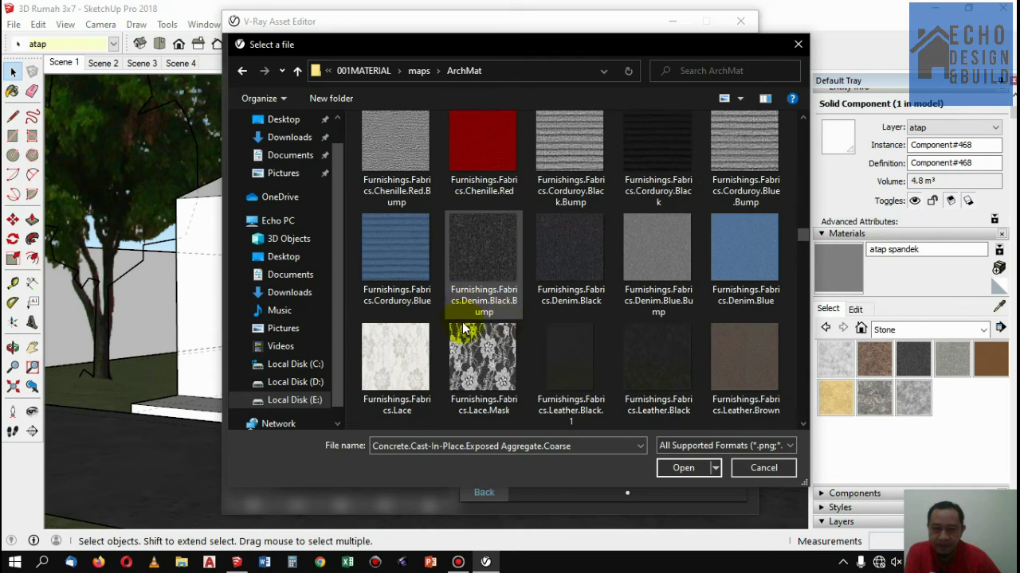
{"action": "scroll", "coordinate": [464, 329], "scroll_direction": "down", "scroll_amount": 4}
{"action": "scroll", "coordinate": [465, 327], "scroll_direction": "down", "scroll_amount": 2}
{"action": "scroll", "coordinate": [462, 324], "scroll_direction": "down", "scroll_amount": 5}
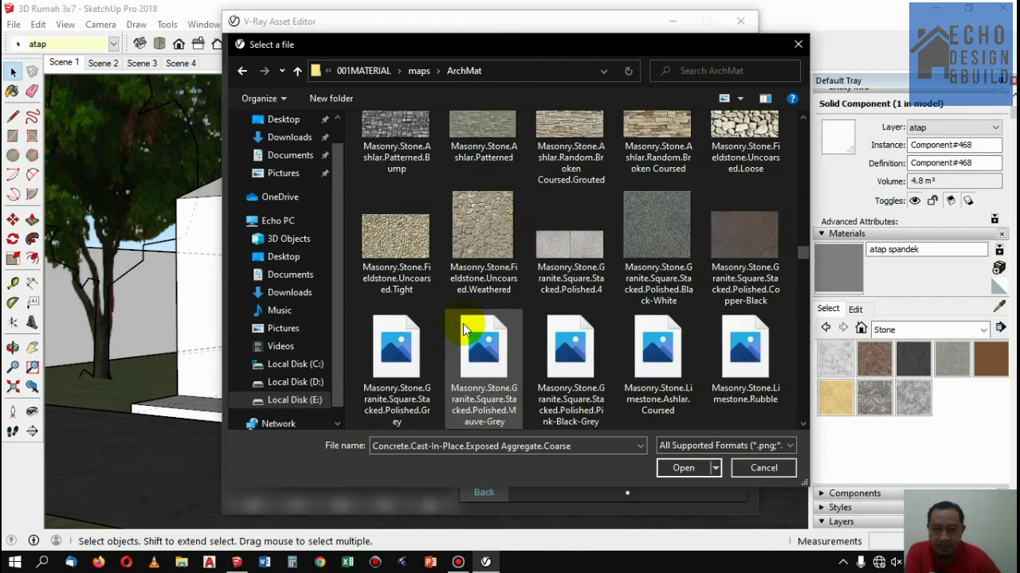
{"action": "scroll", "coordinate": [463, 324], "scroll_direction": "down", "scroll_amount": 3}
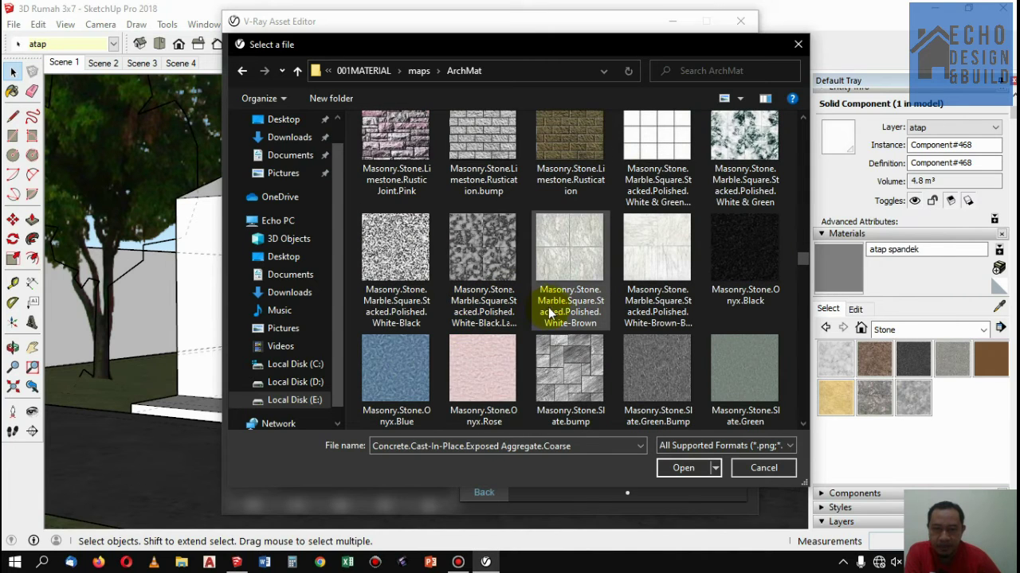
{"action": "scroll", "coordinate": [548, 313], "scroll_direction": "down", "scroll_amount": 2}
{"action": "scroll", "coordinate": [558, 303], "scroll_direction": "down", "scroll_amount": 1}
{"action": "scroll", "coordinate": [562, 296], "scroll_direction": "down", "scroll_amount": 1}
{"action": "scroll", "coordinate": [550, 310], "scroll_direction": "down", "scroll_amount": 1}
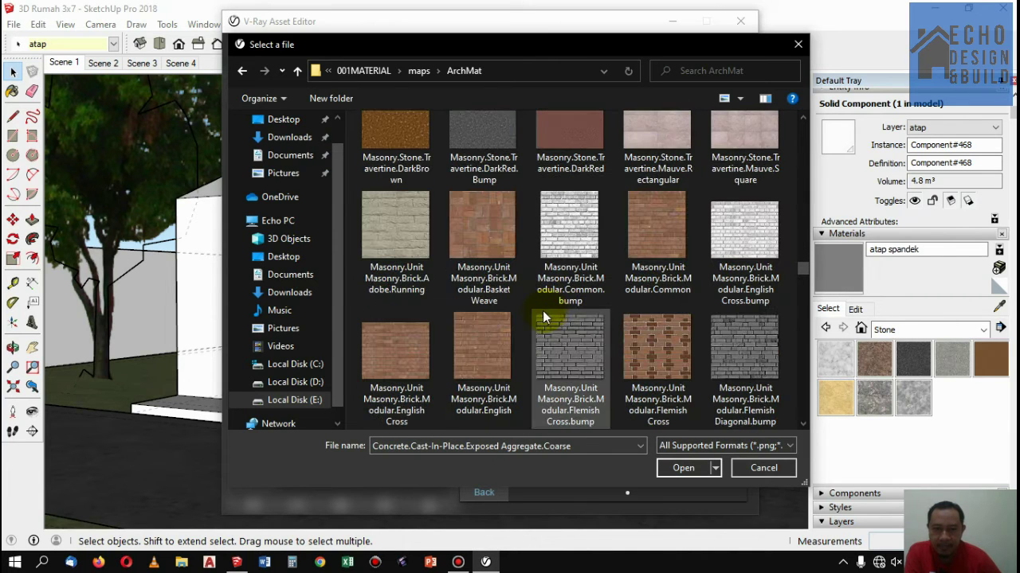
{"action": "scroll", "coordinate": [494, 303], "scroll_direction": "down", "scroll_amount": 1}
{"action": "scroll", "coordinate": [491, 302], "scroll_direction": "down", "scroll_amount": 1}
{"action": "scroll", "coordinate": [492, 302], "scroll_direction": "down", "scroll_amount": 2}
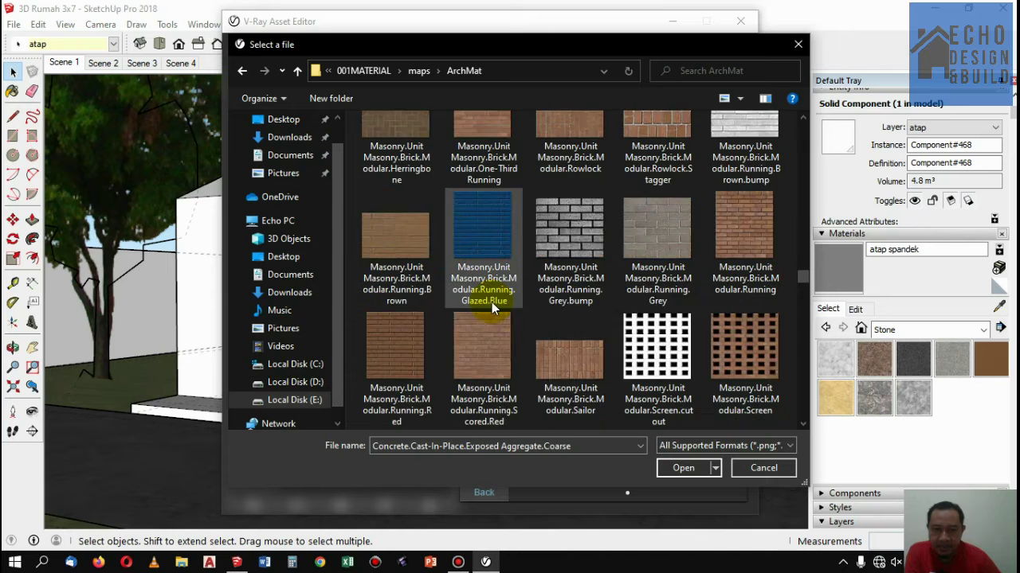
{"action": "scroll", "coordinate": [491, 302], "scroll_direction": "down", "scroll_amount": 2}
{"action": "scroll", "coordinate": [491, 302], "scroll_direction": "down", "scroll_amount": 2}
{"action": "scroll", "coordinate": [492, 307], "scroll_direction": "down", "scroll_amount": 2}
{"action": "scroll", "coordinate": [492, 310], "scroll_direction": "down", "scroll_amount": 2}
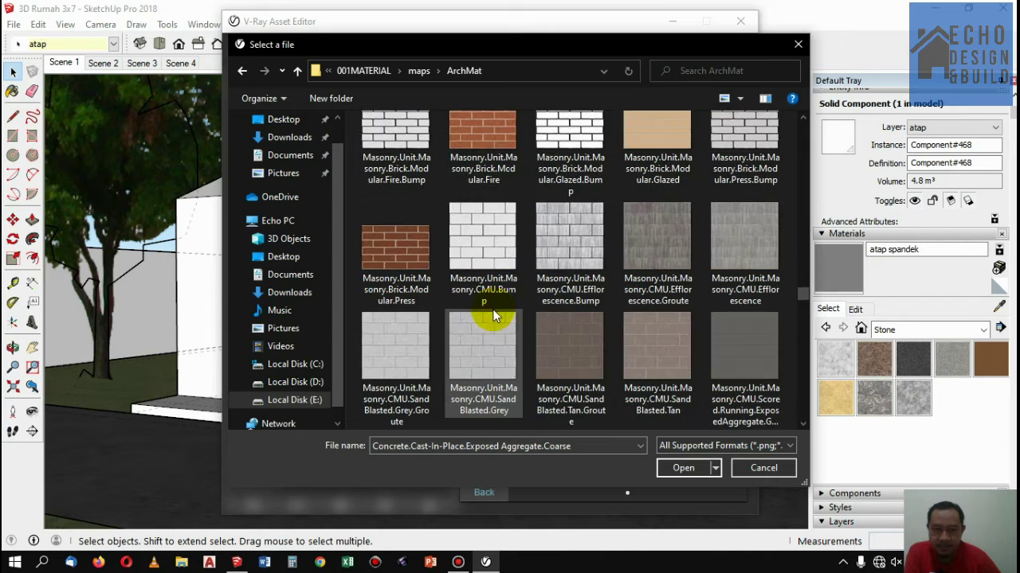
{"action": "scroll", "coordinate": [493, 312], "scroll_direction": "down", "scroll_amount": 3}
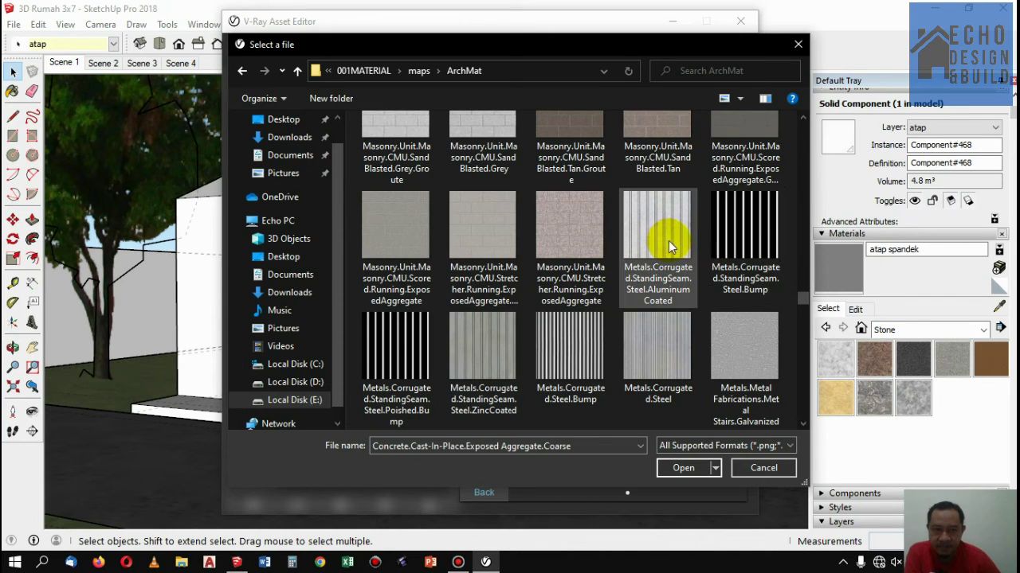
{"action": "mouse_move", "coordinate": [657, 227]}
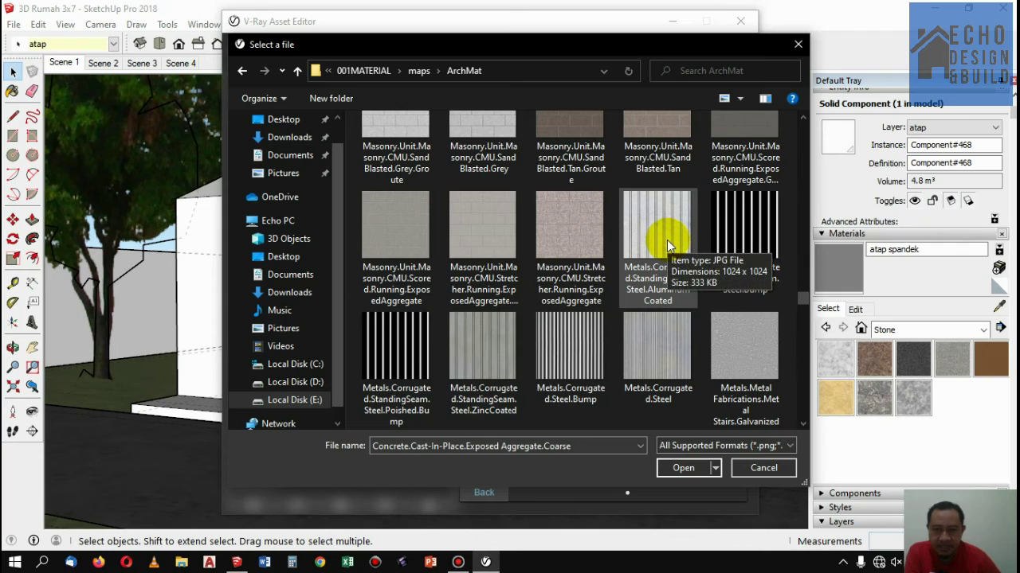
{"action": "scroll", "coordinate": [667, 240], "scroll_direction": "up", "scroll_amount": 1}
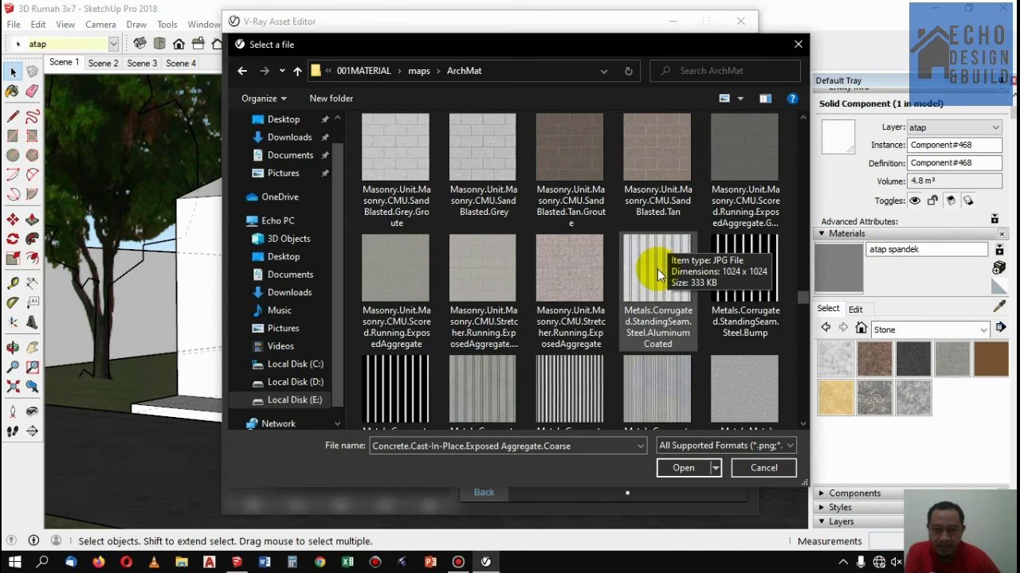
Load Metals.Corrugated.StandingSeam.Steel.AluminumCoated as atap spandek's diffuse bitmap and return to the material
{"action": "double_click", "coordinate": [657, 269]}
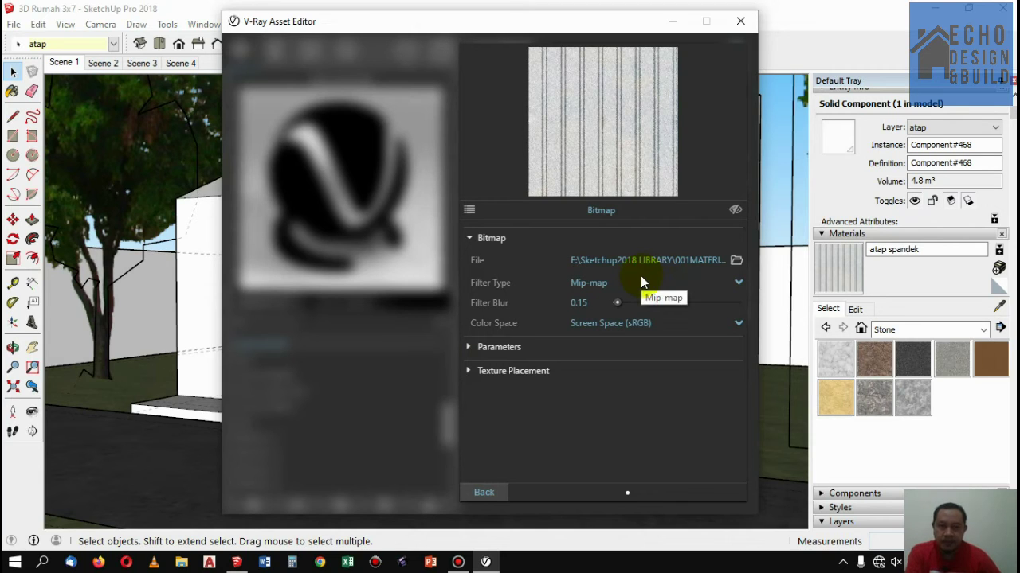
{"action": "left_click", "coordinate": [489, 490]}
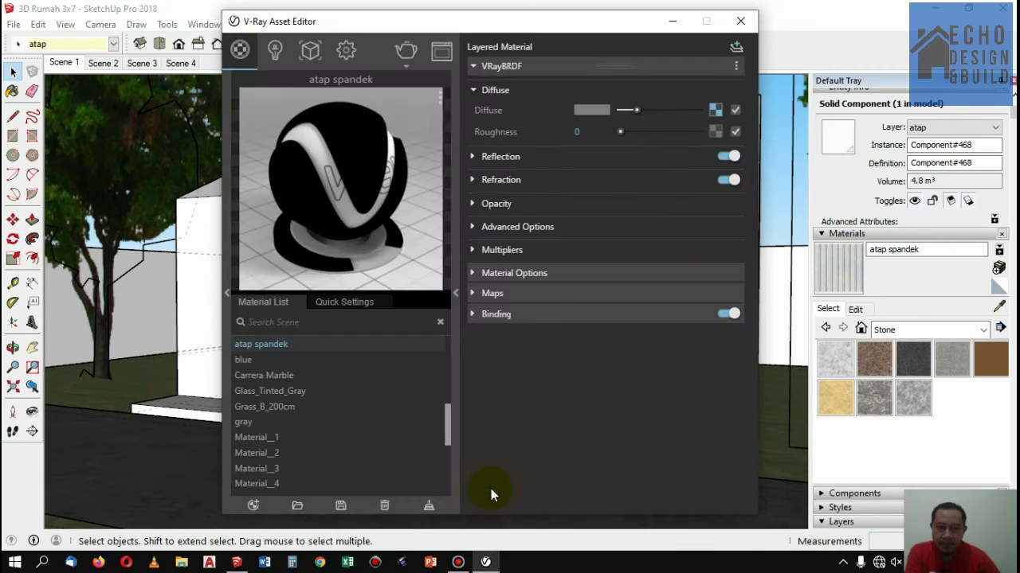
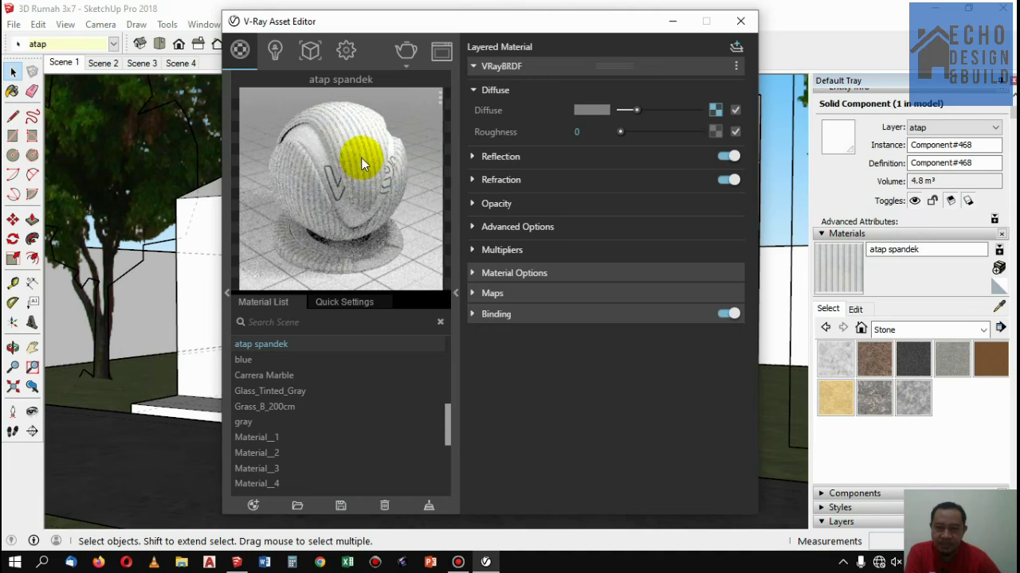
Enable Bump/Normal Mapping on atap spandek as a Bump Map at amount 1
{"action": "left_click", "coordinate": [492, 294]}
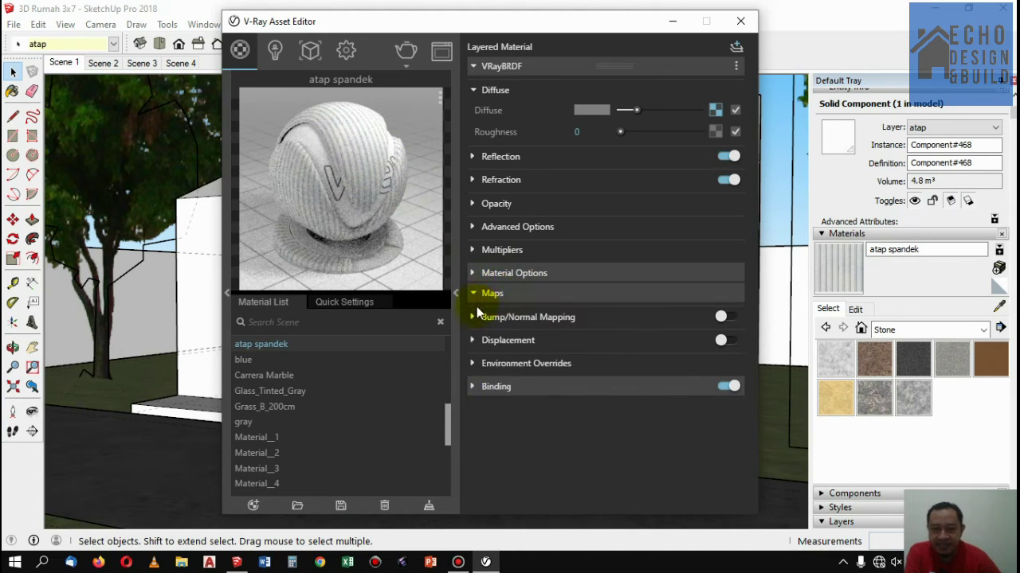
{"action": "left_click", "coordinate": [473, 317]}
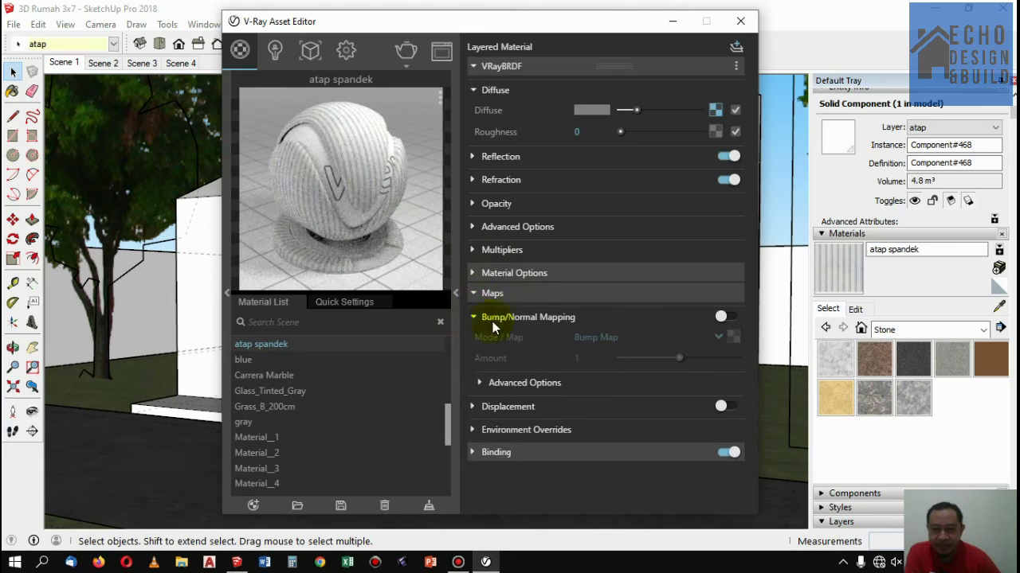
{"action": "left_click", "coordinate": [731, 317]}
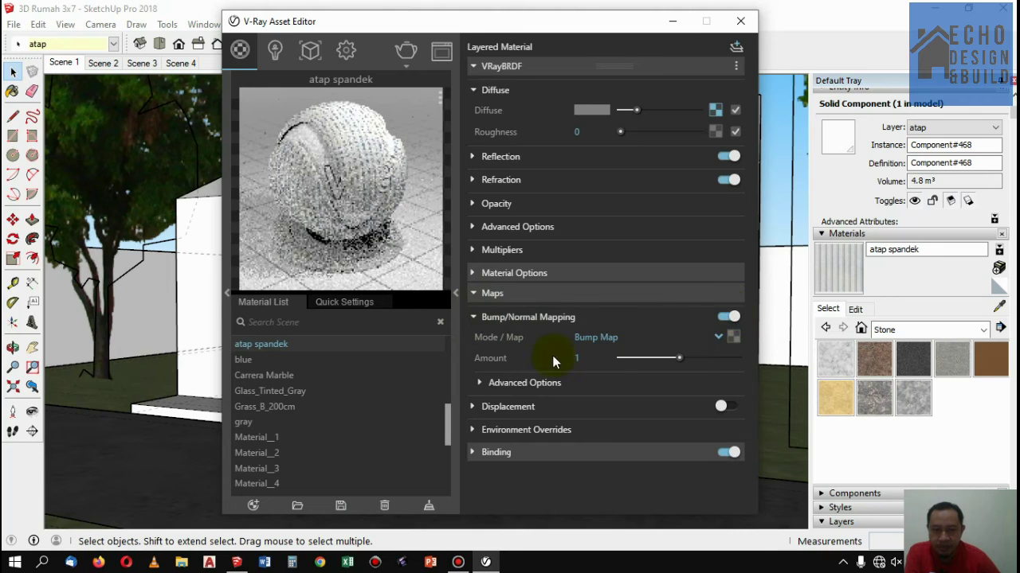
{"action": "left_click", "coordinate": [732, 338]}
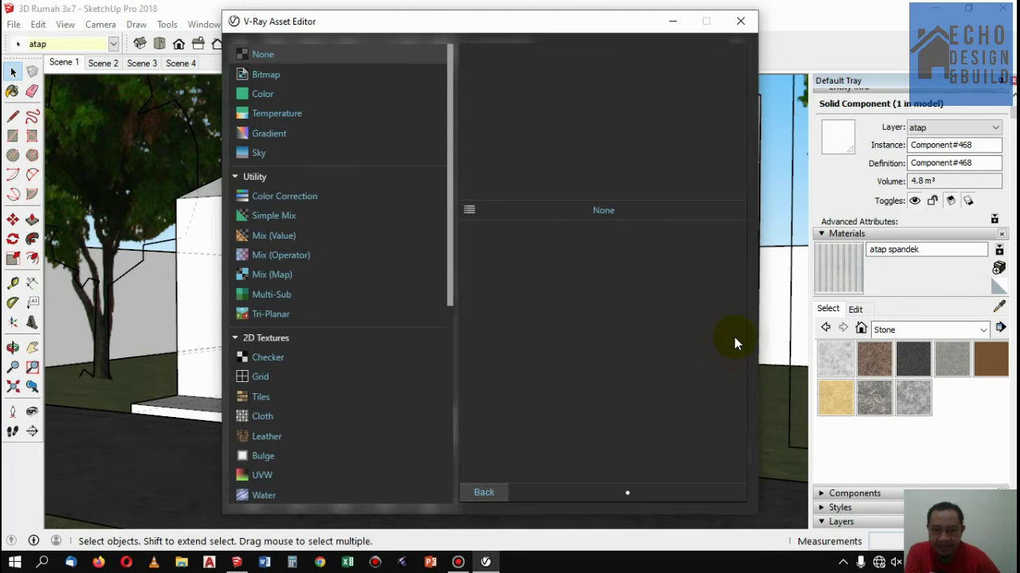
Load the ArchMat bitmap Metals.CorrugatedStandingSeam.Steel.Bump as the atap spandek bump texture
{"action": "left_click", "coordinate": [279, 75]}
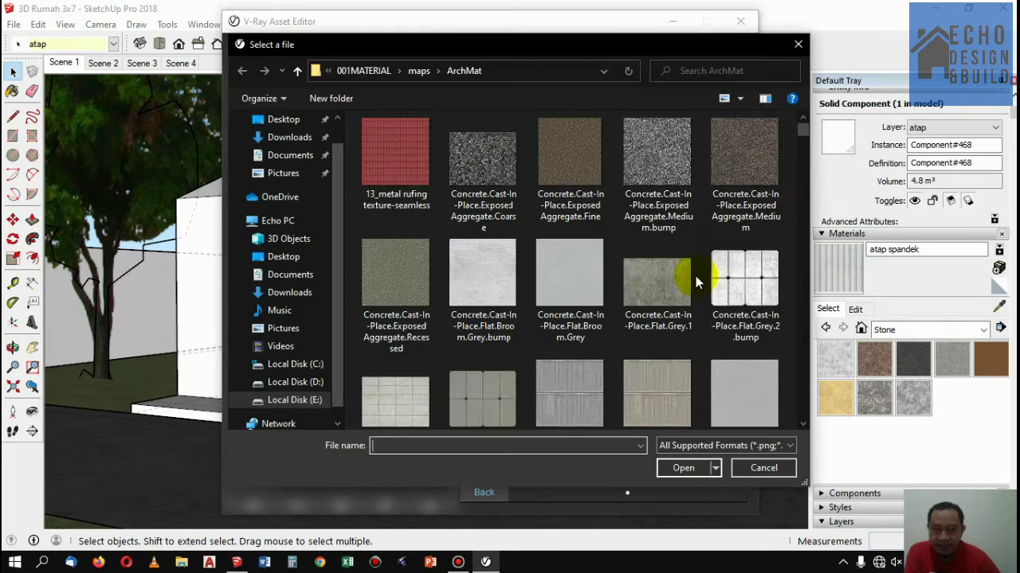
{"action": "scroll", "coordinate": [576, 267], "scroll_direction": "down", "scroll_amount": 1}
{"action": "scroll", "coordinate": [576, 275], "scroll_direction": "down", "scroll_amount": 2}
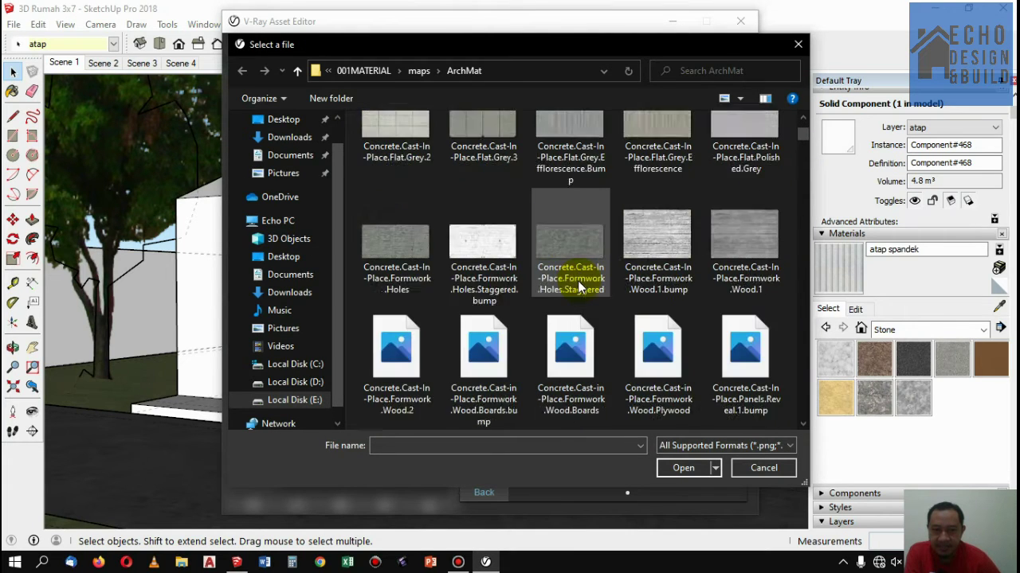
{"action": "scroll", "coordinate": [578, 281], "scroll_direction": "down", "scroll_amount": 2}
{"action": "scroll", "coordinate": [580, 285], "scroll_direction": "down", "scroll_amount": 2}
{"action": "scroll", "coordinate": [579, 287], "scroll_direction": "down", "scroll_amount": 2}
{"action": "scroll", "coordinate": [580, 288], "scroll_direction": "down", "scroll_amount": 3}
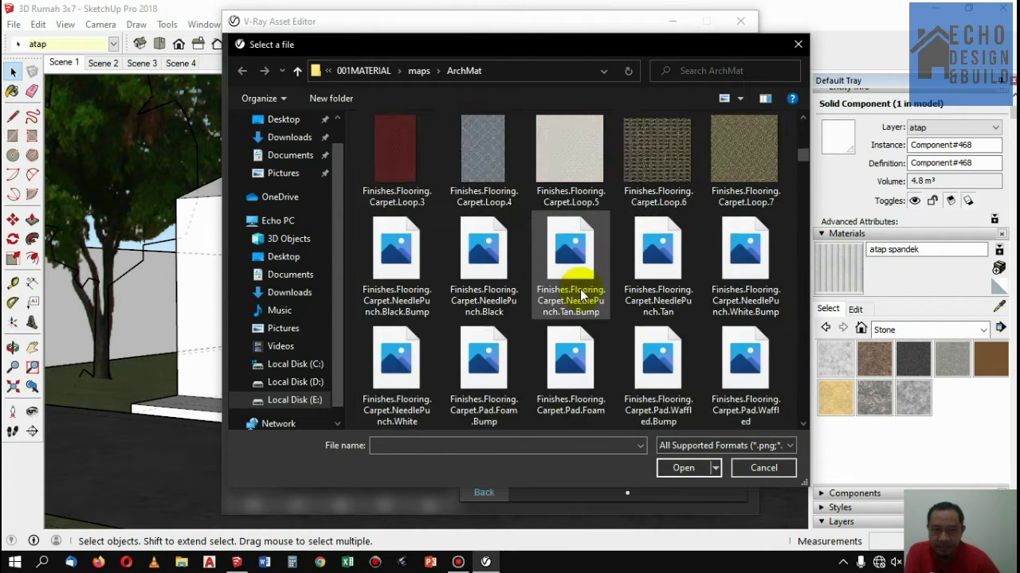
{"action": "scroll", "coordinate": [579, 289], "scroll_direction": "down", "scroll_amount": 2}
{"action": "scroll", "coordinate": [580, 290], "scroll_direction": "down", "scroll_amount": 2}
{"action": "scroll", "coordinate": [581, 291], "scroll_direction": "down", "scroll_amount": 2}
{"action": "scroll", "coordinate": [583, 294], "scroll_direction": "down", "scroll_amount": 3}
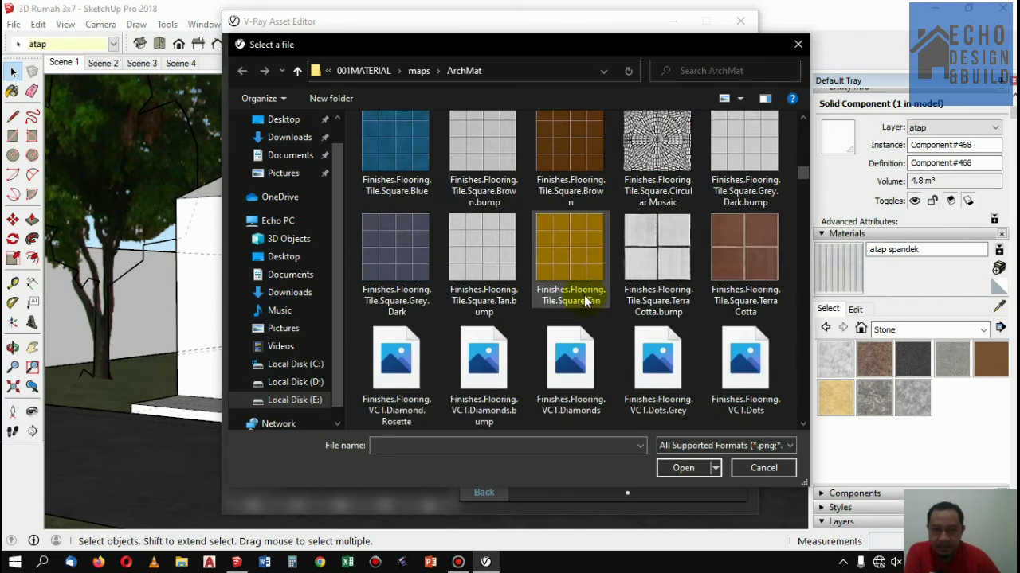
{"action": "scroll", "coordinate": [586, 299], "scroll_direction": "down", "scroll_amount": 2}
{"action": "scroll", "coordinate": [586, 298], "scroll_direction": "down", "scroll_amount": 2}
{"action": "scroll", "coordinate": [637, 289], "scroll_direction": "down", "scroll_amount": 2}
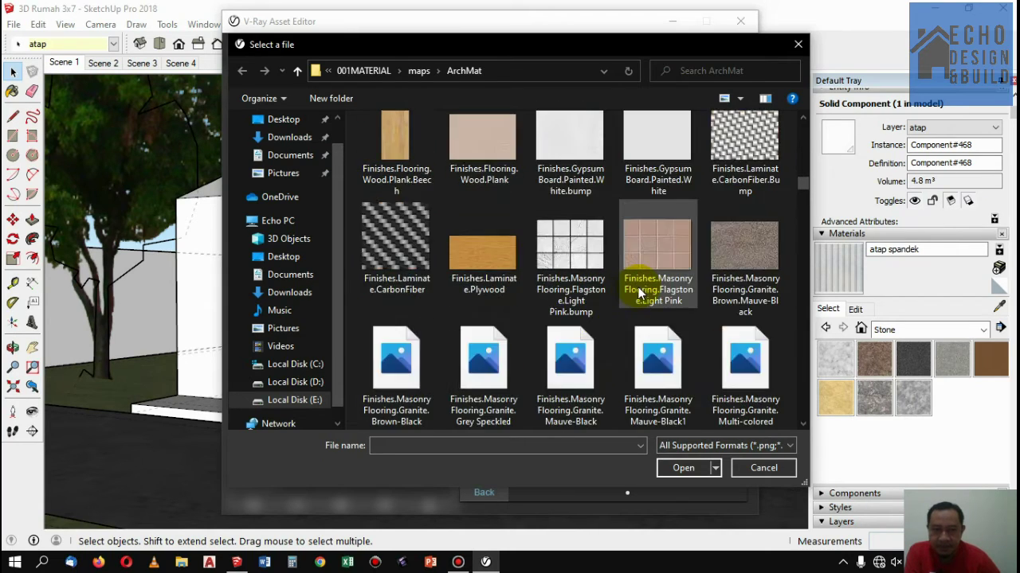
{"action": "scroll", "coordinate": [638, 293], "scroll_direction": "down", "scroll_amount": 2}
{"action": "scroll", "coordinate": [638, 296], "scroll_direction": "down", "scroll_amount": 2}
{"action": "scroll", "coordinate": [638, 296], "scroll_direction": "down", "scroll_amount": 2}
{"action": "scroll", "coordinate": [638, 296], "scroll_direction": "down", "scroll_amount": 3}
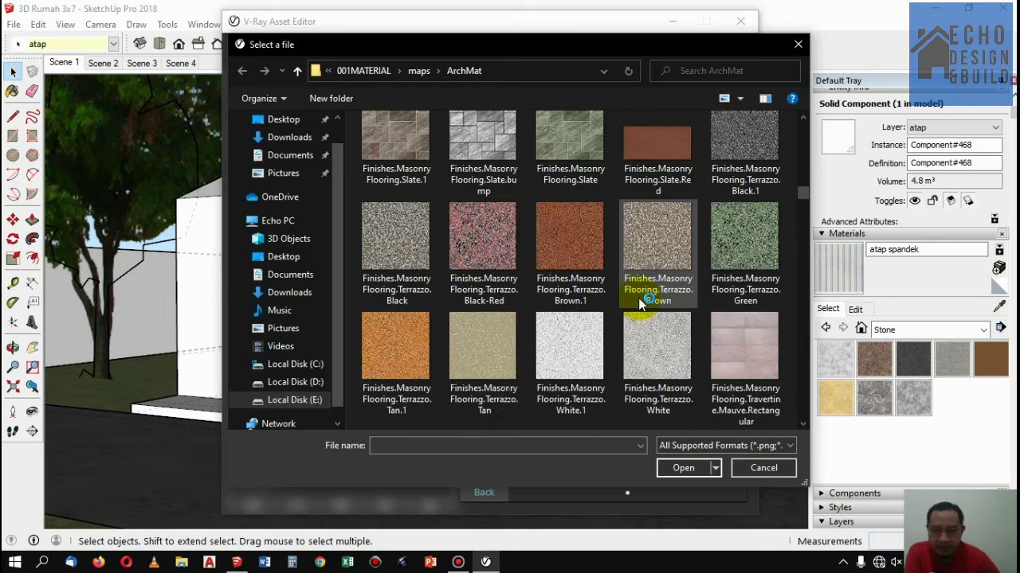
{"action": "scroll", "coordinate": [636, 304], "scroll_direction": "down", "scroll_amount": 2}
{"action": "scroll", "coordinate": [625, 315], "scroll_direction": "down", "scroll_amount": 1}
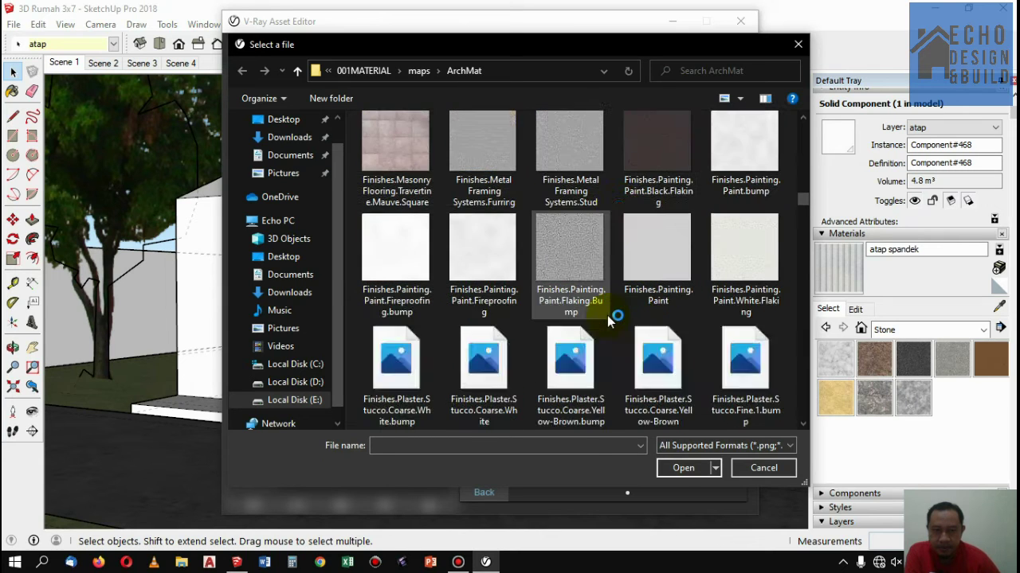
{"action": "scroll", "coordinate": [609, 322], "scroll_direction": "down", "scroll_amount": 1}
{"action": "scroll", "coordinate": [599, 330], "scroll_direction": "down", "scroll_amount": 1}
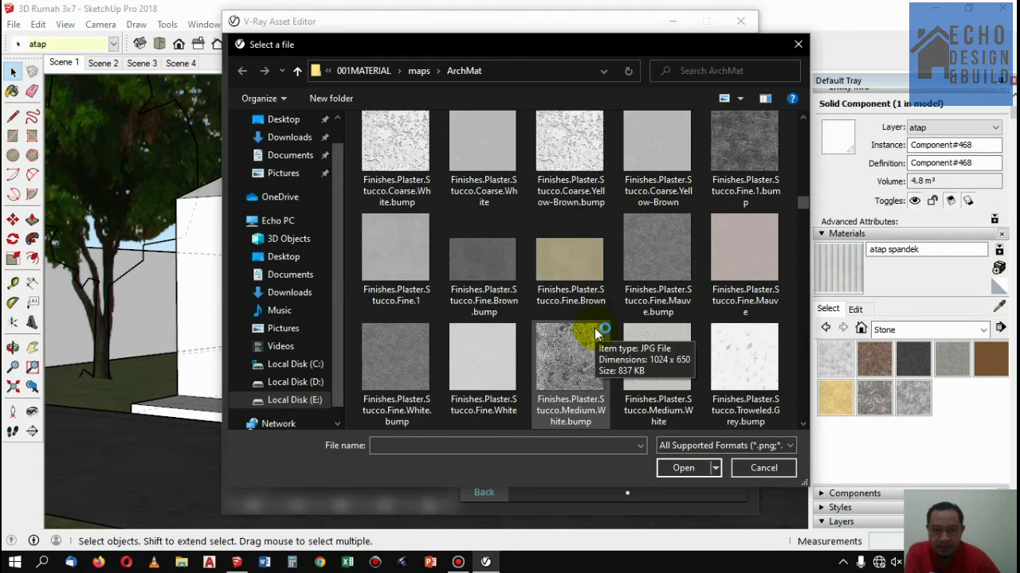
{"action": "scroll", "coordinate": [594, 334], "scroll_direction": "down", "scroll_amount": 1}
{"action": "scroll", "coordinate": [610, 287], "scroll_direction": "down", "scroll_amount": 1}
{"action": "scroll", "coordinate": [628, 253], "scroll_direction": "down", "scroll_amount": 2}
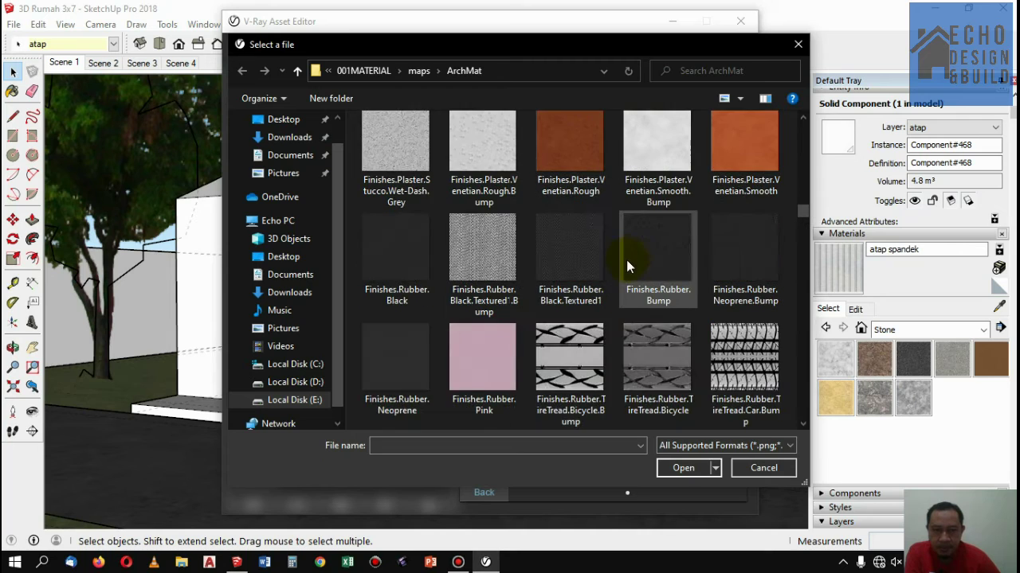
{"action": "scroll", "coordinate": [626, 260], "scroll_direction": "down", "scroll_amount": 1}
{"action": "scroll", "coordinate": [625, 266], "scroll_direction": "down", "scroll_amount": 1}
{"action": "scroll", "coordinate": [625, 270], "scroll_direction": "down", "scroll_amount": 1}
{"action": "scroll", "coordinate": [625, 282], "scroll_direction": "down", "scroll_amount": 2}
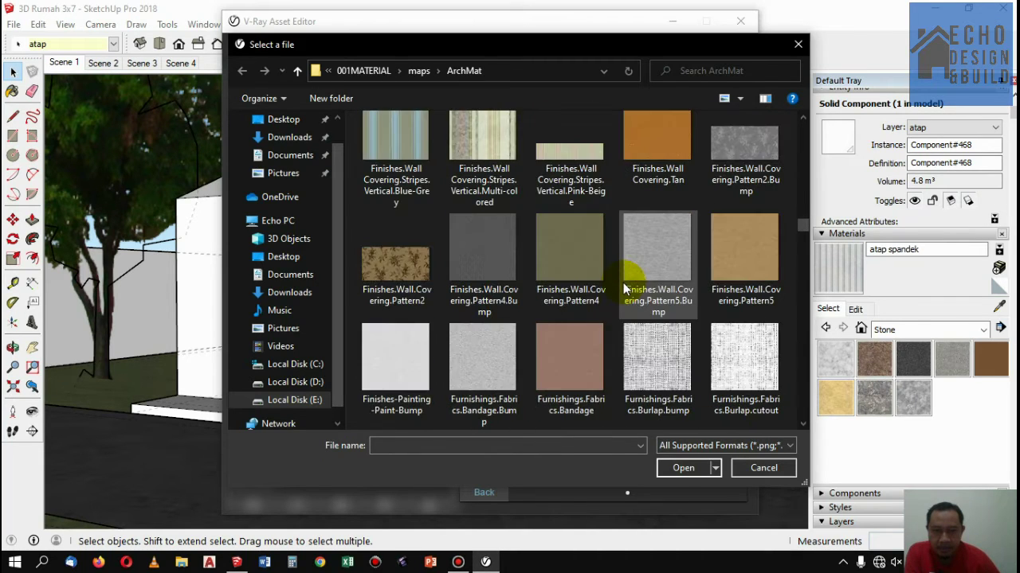
{"action": "scroll", "coordinate": [624, 282], "scroll_direction": "down", "scroll_amount": 2}
{"action": "scroll", "coordinate": [625, 282], "scroll_direction": "down", "scroll_amount": 1}
{"action": "scroll", "coordinate": [624, 299], "scroll_direction": "down", "scroll_amount": 1}
{"action": "scroll", "coordinate": [622, 297], "scroll_direction": "down", "scroll_amount": 2}
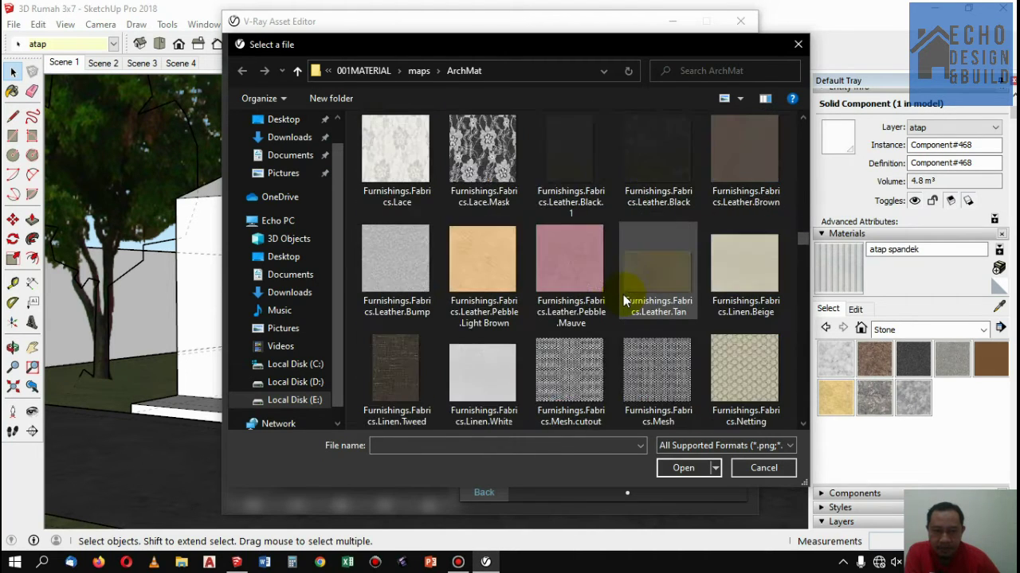
{"action": "scroll", "coordinate": [623, 297], "scroll_direction": "down", "scroll_amount": 2}
{"action": "scroll", "coordinate": [622, 297], "scroll_direction": "down", "scroll_amount": 1}
{"action": "scroll", "coordinate": [622, 297], "scroll_direction": "down", "scroll_amount": 1}
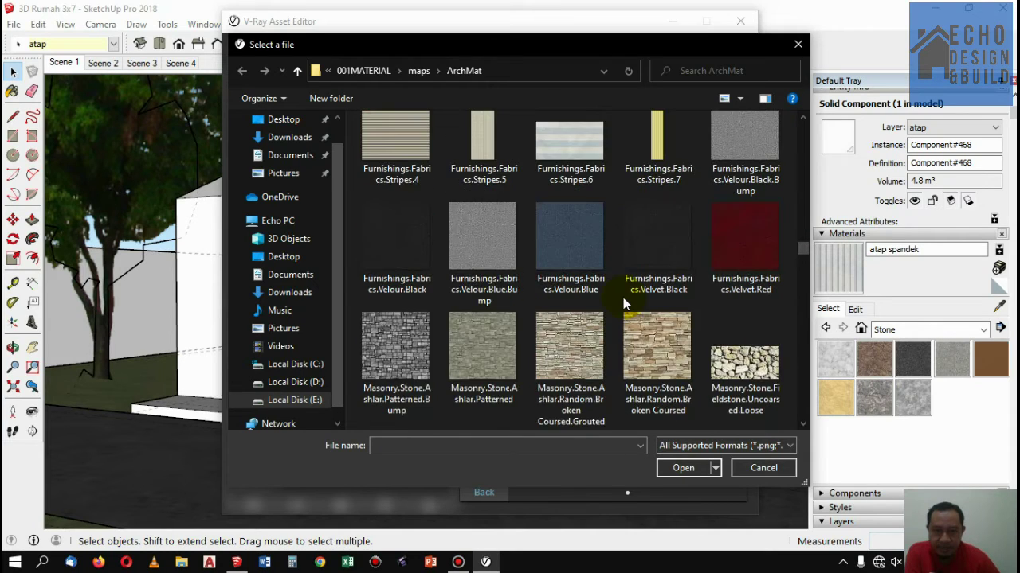
{"action": "scroll", "coordinate": [623, 297], "scroll_direction": "down", "scroll_amount": 2}
{"action": "scroll", "coordinate": [623, 298], "scroll_direction": "down", "scroll_amount": 1}
{"action": "scroll", "coordinate": [623, 299], "scroll_direction": "down", "scroll_amount": 2}
{"action": "scroll", "coordinate": [623, 300], "scroll_direction": "down", "scroll_amount": 2}
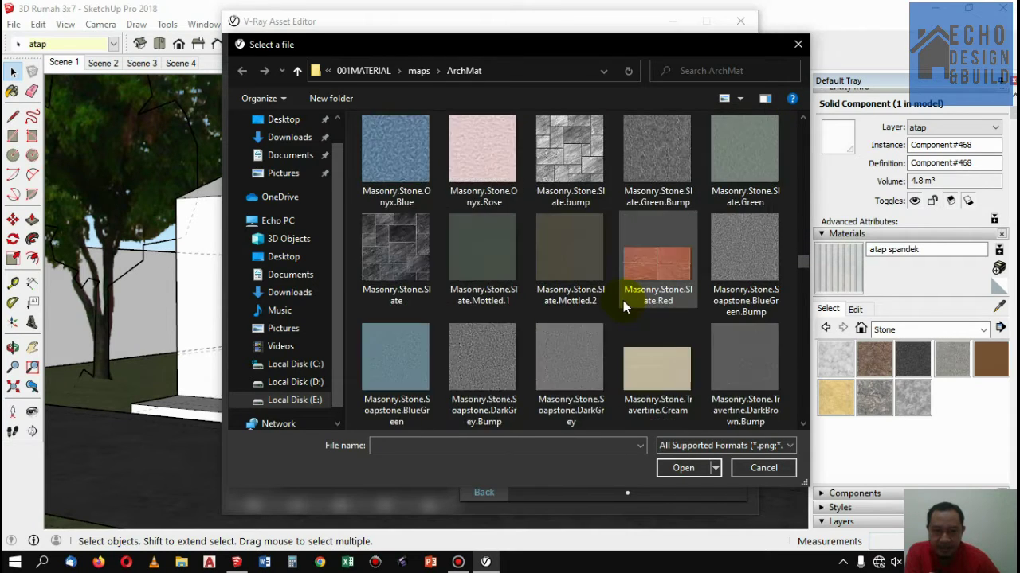
{"action": "scroll", "coordinate": [622, 301], "scroll_direction": "down", "scroll_amount": 1}
{"action": "scroll", "coordinate": [623, 300], "scroll_direction": "down", "scroll_amount": 2}
{"action": "scroll", "coordinate": [622, 301], "scroll_direction": "down", "scroll_amount": 1}
{"action": "scroll", "coordinate": [623, 301], "scroll_direction": "down", "scroll_amount": 1}
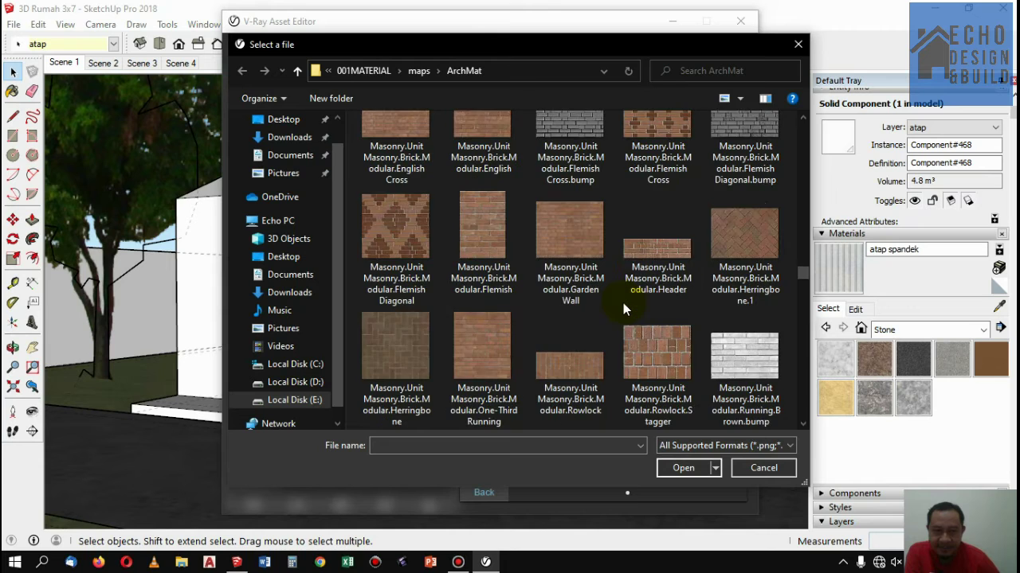
{"action": "scroll", "coordinate": [623, 302], "scroll_direction": "down", "scroll_amount": 1}
{"action": "scroll", "coordinate": [623, 303], "scroll_direction": "down", "scroll_amount": 1}
{"action": "scroll", "coordinate": [623, 302], "scroll_direction": "down", "scroll_amount": 2}
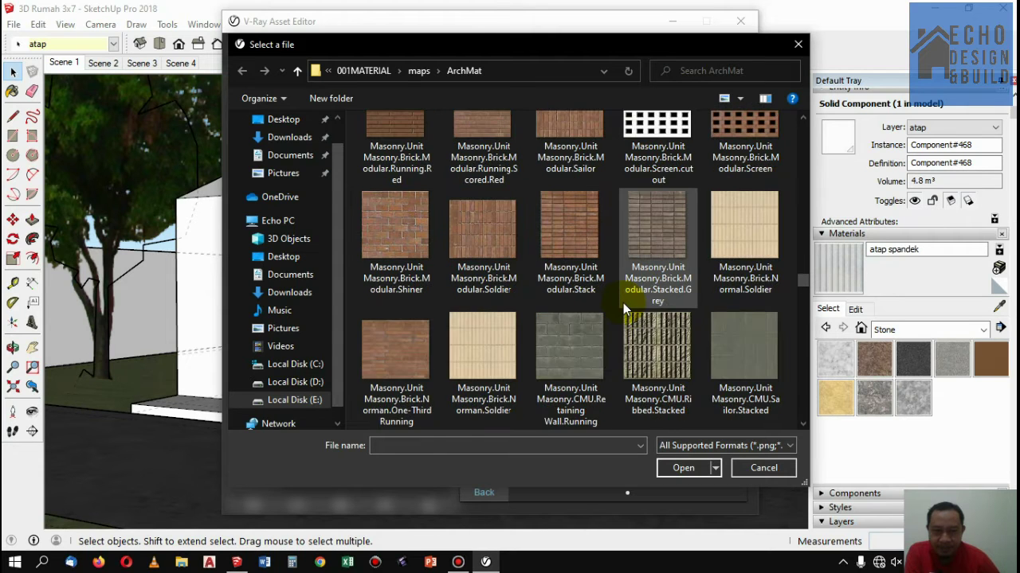
{"action": "scroll", "coordinate": [623, 303], "scroll_direction": "down", "scroll_amount": 2}
{"action": "scroll", "coordinate": [622, 302], "scroll_direction": "down", "scroll_amount": 2}
{"action": "scroll", "coordinate": [623, 305], "scroll_direction": "down", "scroll_amount": 1}
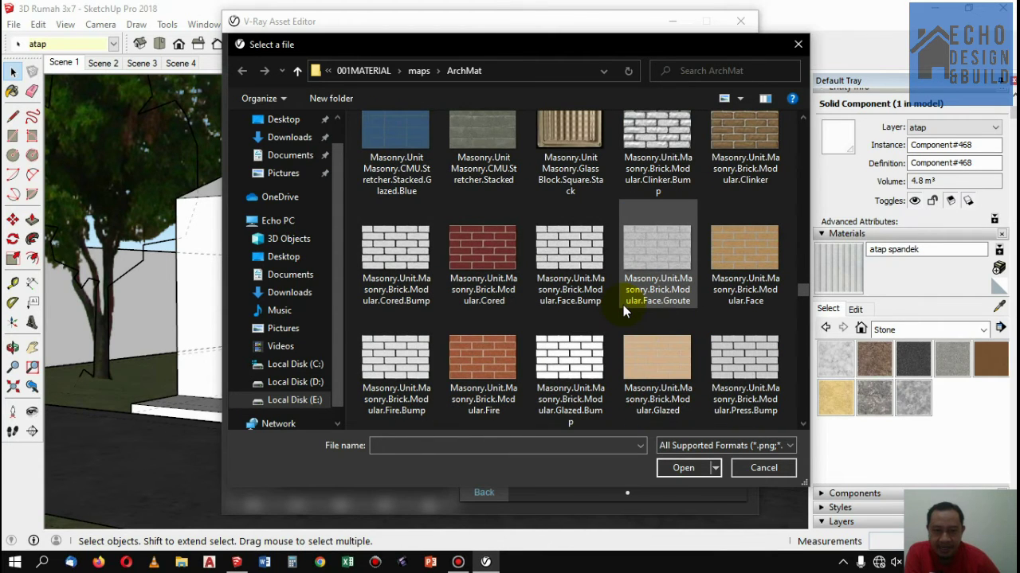
{"action": "scroll", "coordinate": [611, 307], "scroll_direction": "down", "scroll_amount": 2}
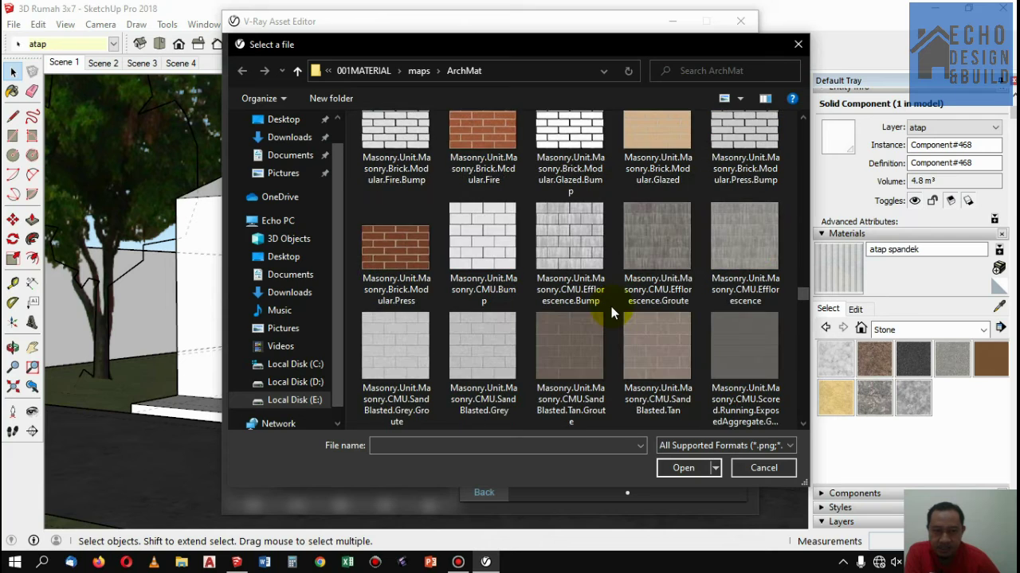
{"action": "scroll", "coordinate": [610, 315], "scroll_direction": "down", "scroll_amount": 2}
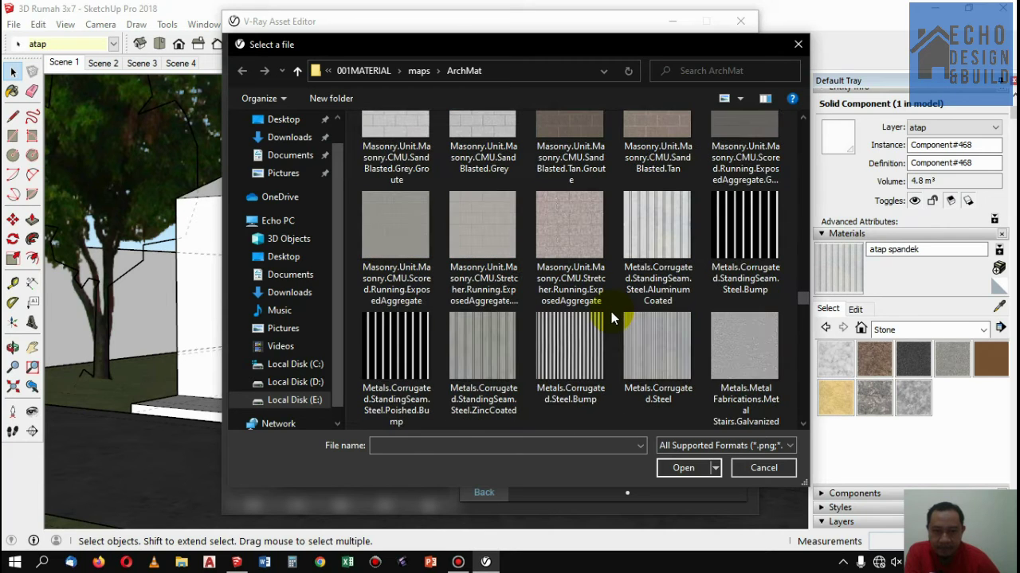
{"action": "double_click", "coordinate": [737, 227]}
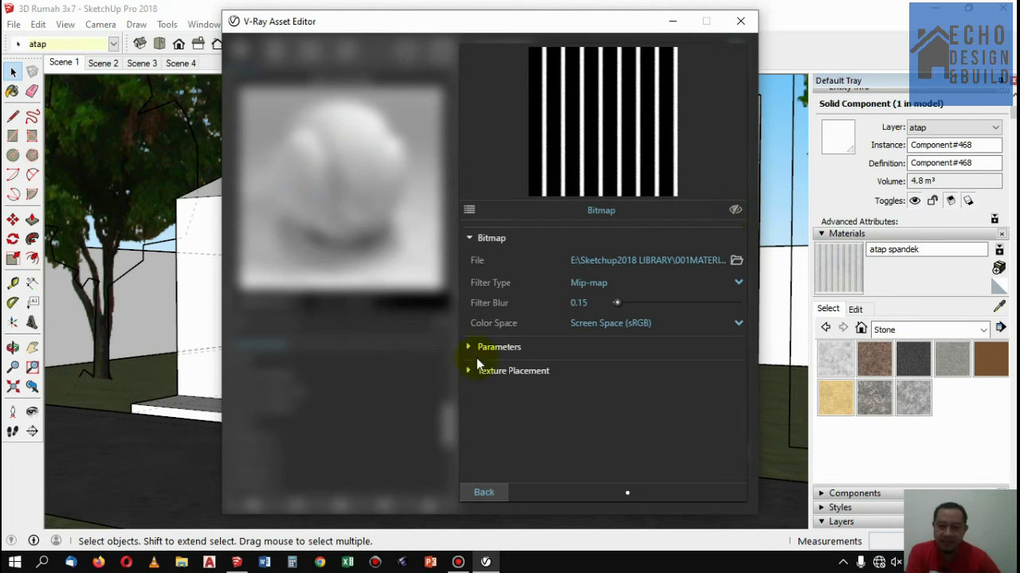
Raise the atap spandek bump amount from 1 to 2
{"action": "left_click", "coordinate": [488, 493]}
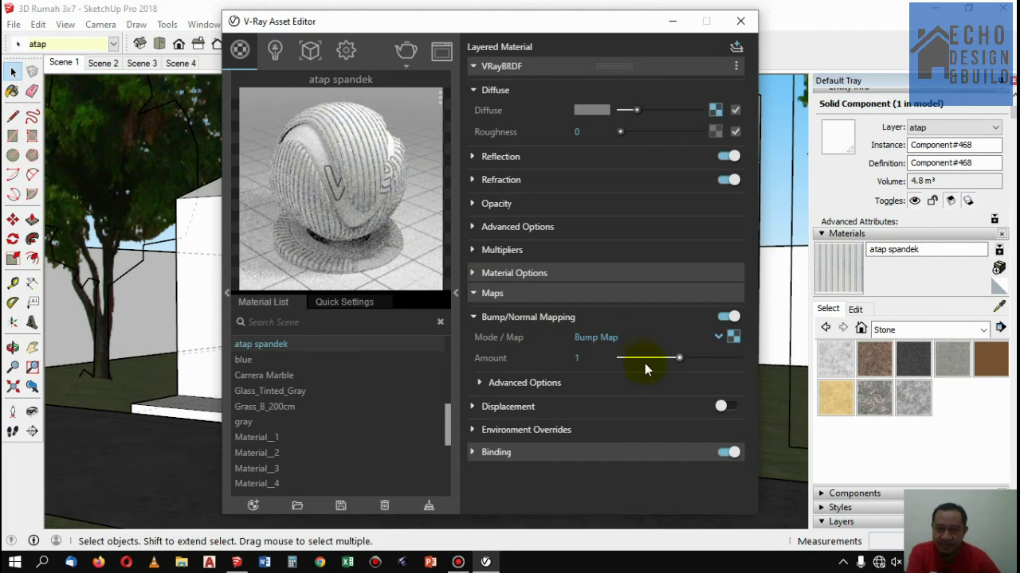
{"action": "left_click", "coordinate": [708, 359]}
{"action": "left_click", "coordinate": [719, 358]}
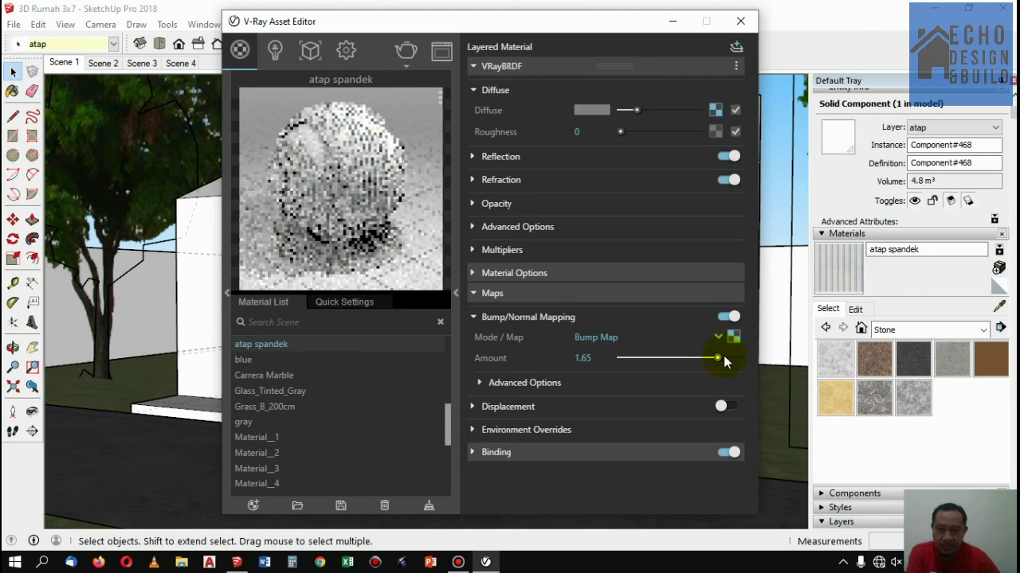
{"action": "left_click", "coordinate": [724, 359]}
{"action": "type", "text": "2"}
{"action": "key", "text": "Return"}
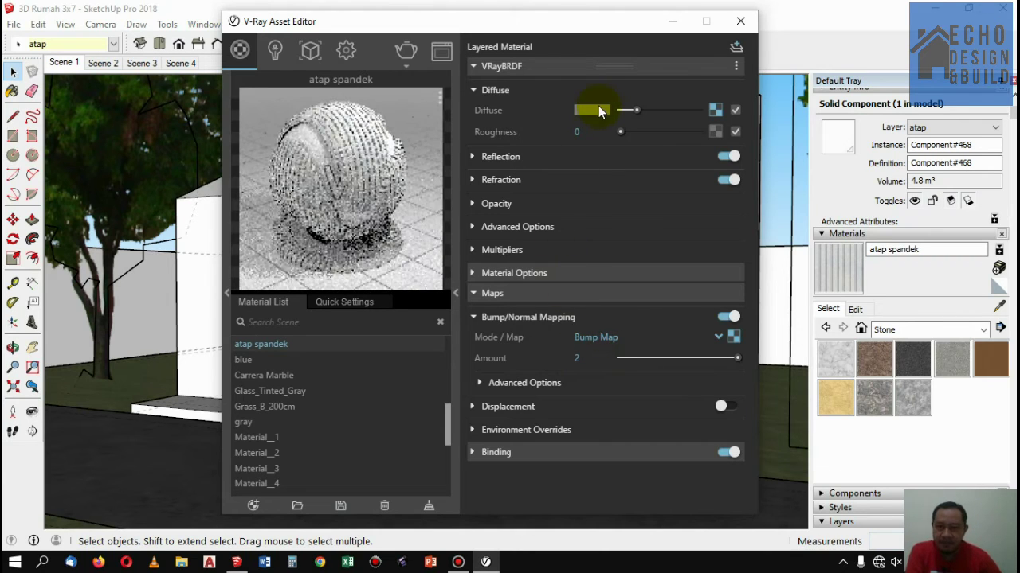
Close the V-Ray material editor and orbit to look down on the roof
{"action": "left_click", "coordinate": [581, 23]}
{"action": "left_click_drag", "start_coordinate": [581, 24], "coordinate": [892, 111]}
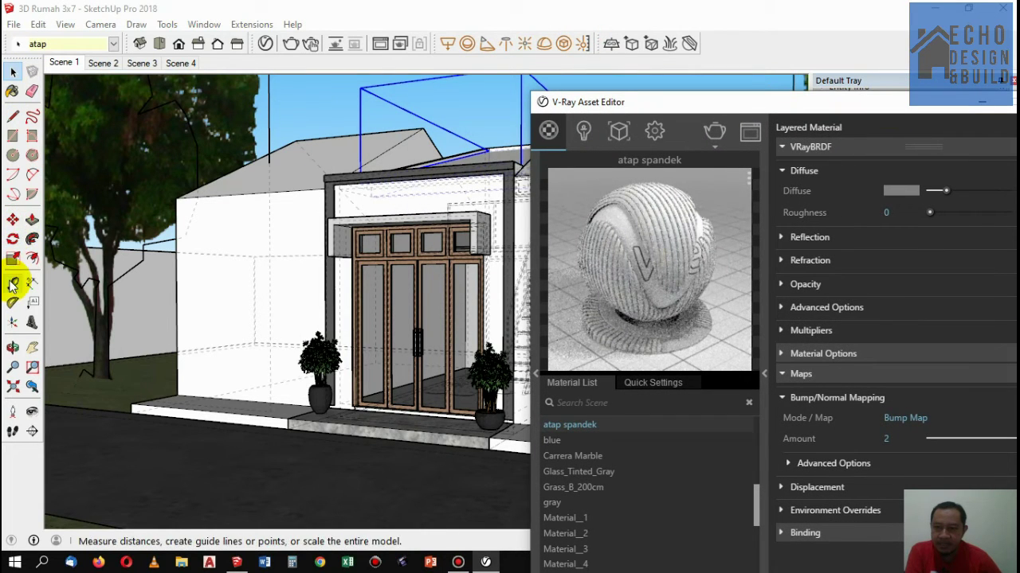
{"action": "left_click", "coordinate": [12, 348]}
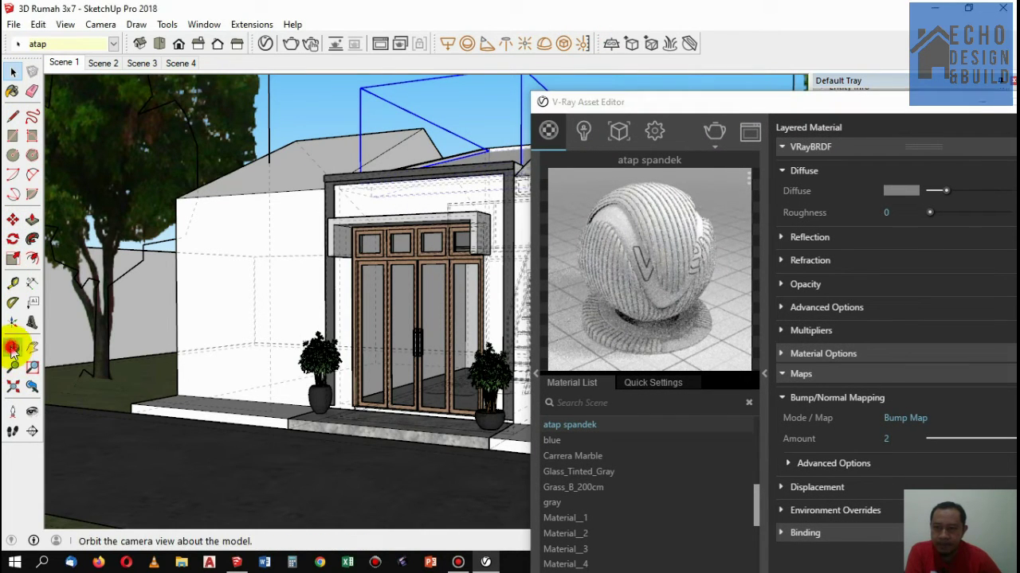
{"action": "left_click_drag", "start_coordinate": [453, 198], "coordinate": [421, 280]}
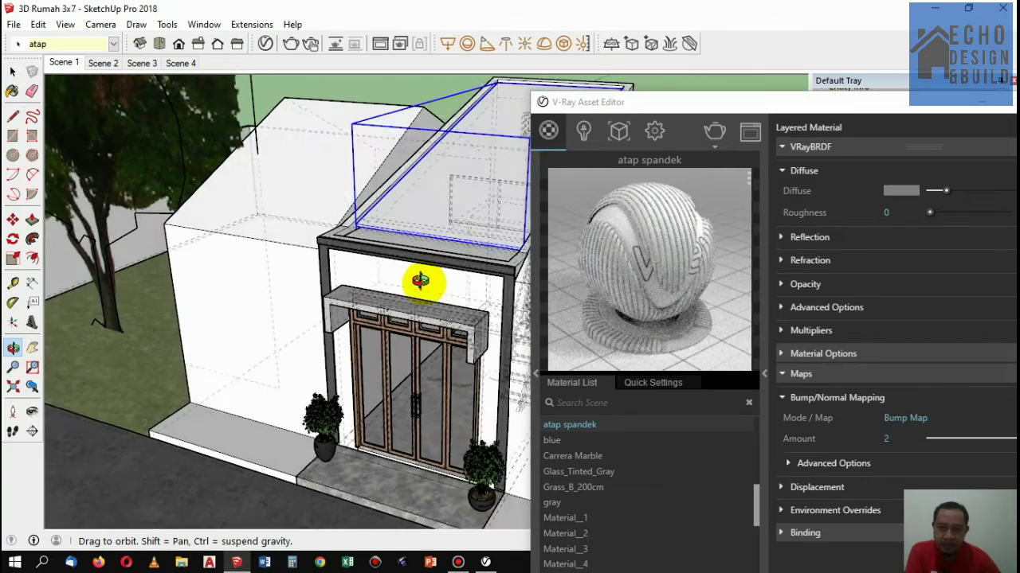
{"action": "left_click_drag", "start_coordinate": [669, 102], "coordinate": [503, 89]}
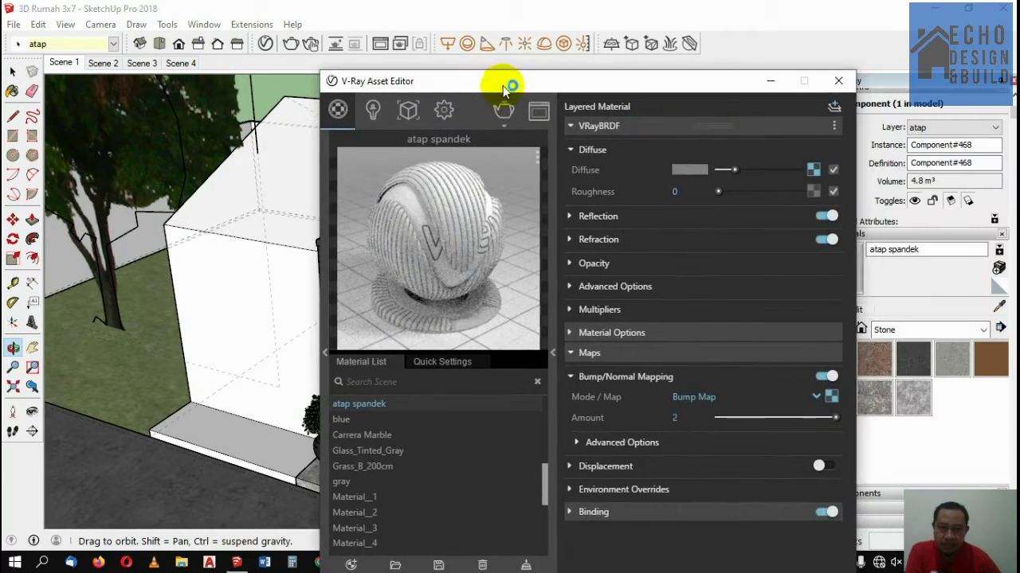
{"action": "left_click", "coordinate": [838, 81]}
Open the roof component and paint its top face with atap spandek
{"action": "left_click", "coordinate": [12, 73]}
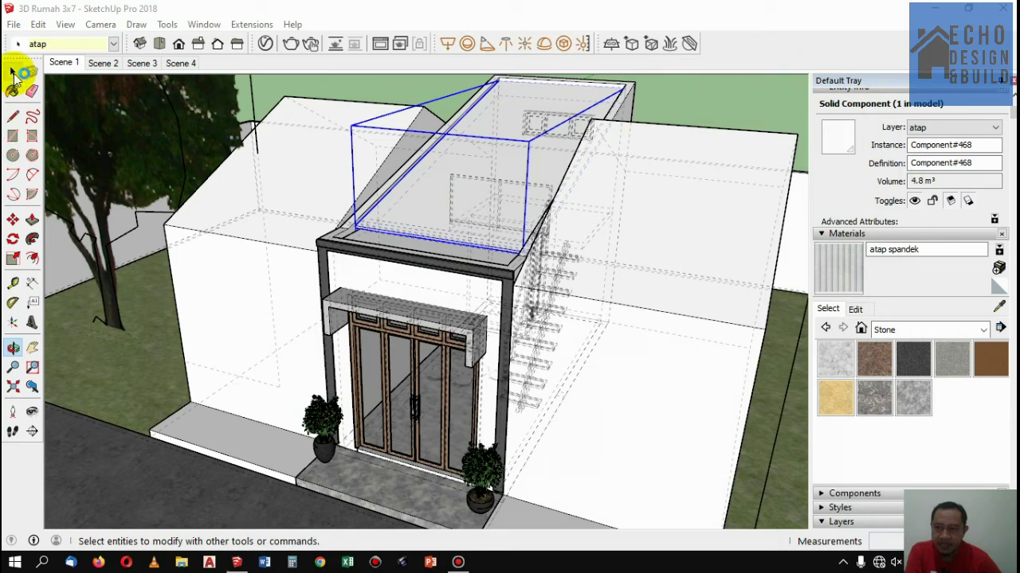
{"action": "left_click", "coordinate": [12, 72]}
{"action": "left_click", "coordinate": [456, 197]}
{"action": "triple_click", "coordinate": [454, 185]}
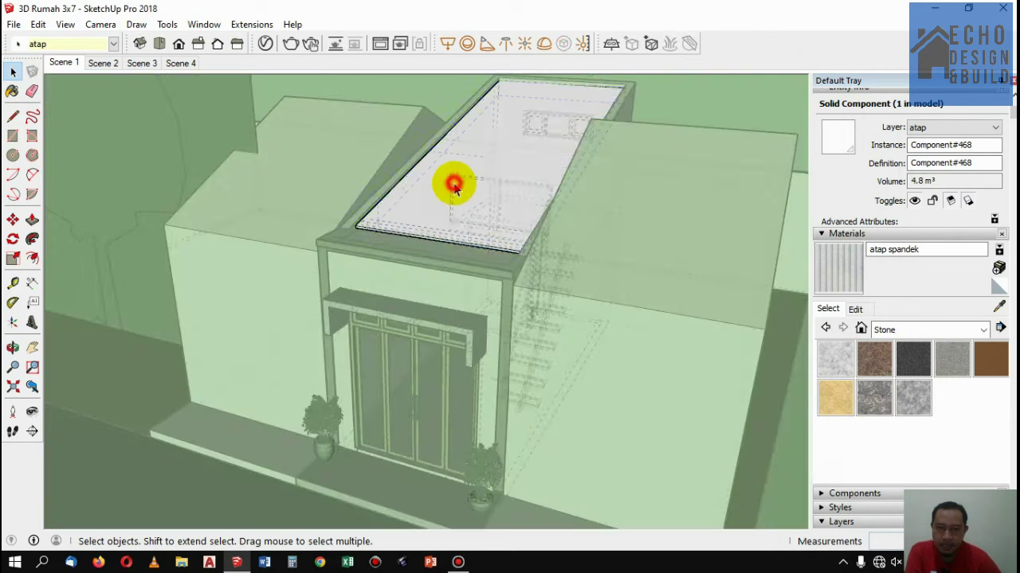
{"action": "left_click", "coordinate": [458, 178]}
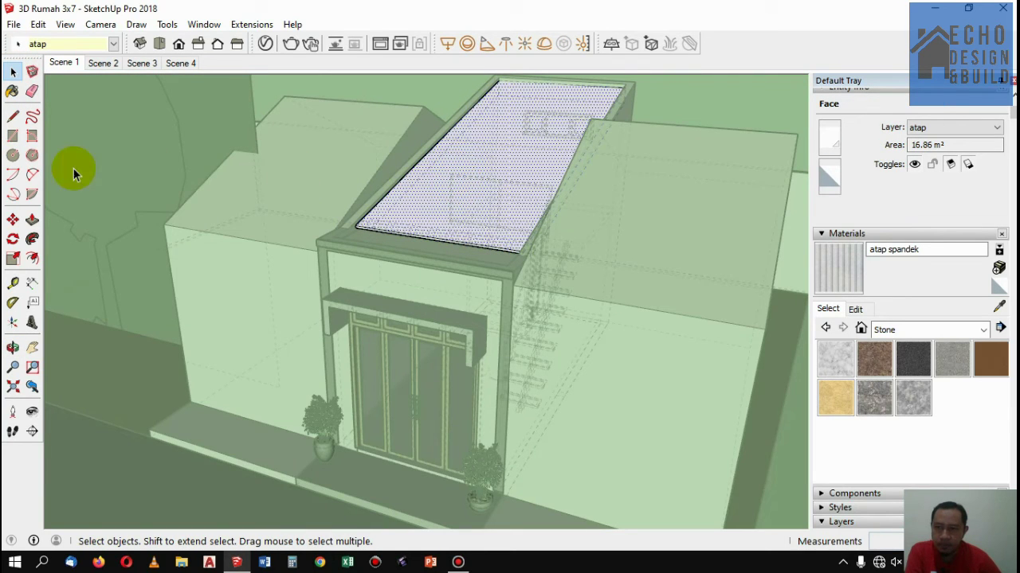
{"action": "left_click", "coordinate": [13, 92]}
{"action": "left_click", "coordinate": [478, 142]}
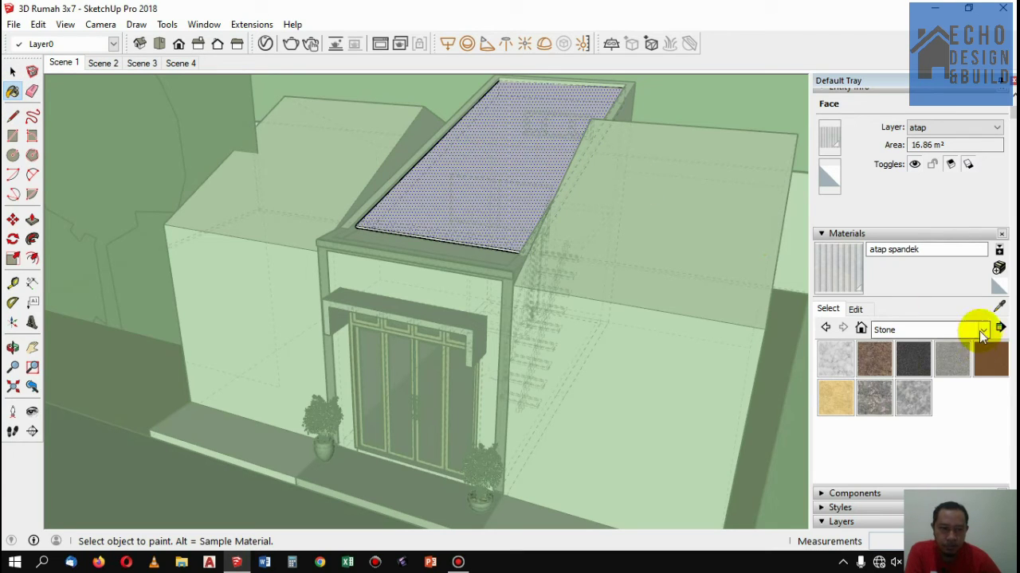
Set the atap spandek texture width to 1.00 m in the material's Edit settings
{"action": "left_click", "coordinate": [859, 310]}
{"action": "scroll", "coordinate": [478, 169], "scroll_direction": "up", "scroll_amount": 2}
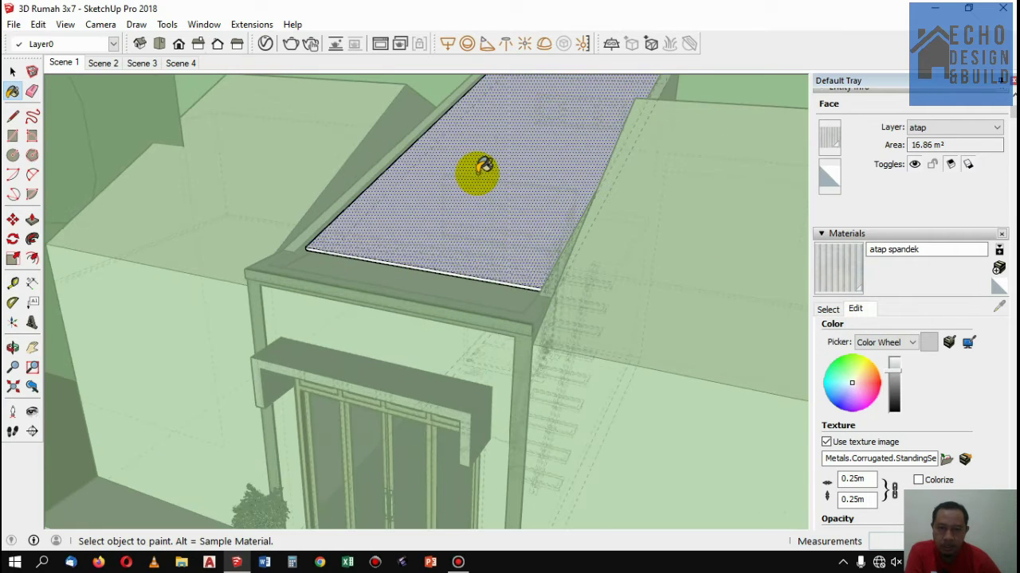
{"action": "scroll", "coordinate": [482, 167], "scroll_direction": "up", "scroll_amount": 2}
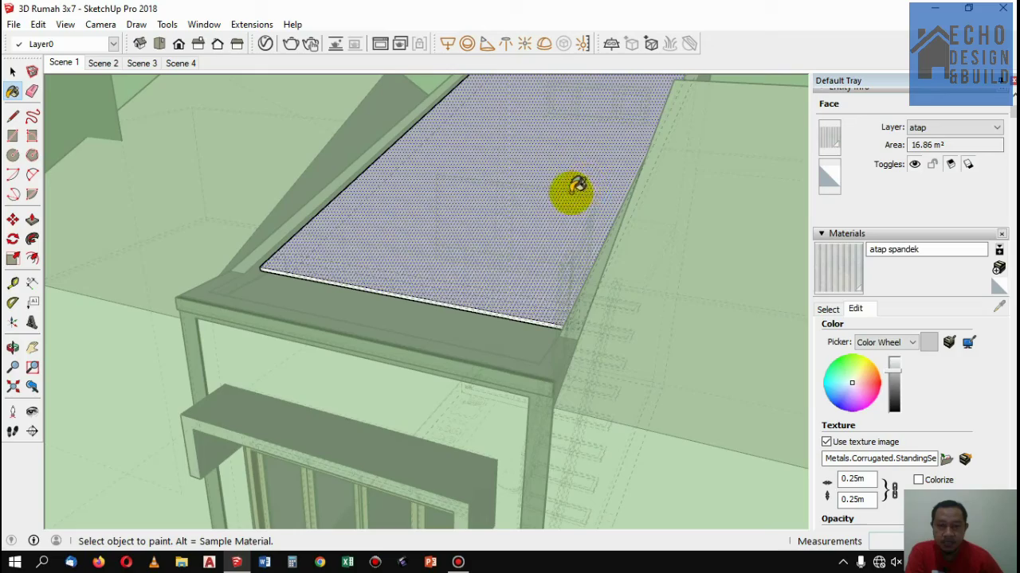
{"action": "scroll", "coordinate": [558, 191], "scroll_direction": "up", "scroll_amount": 2}
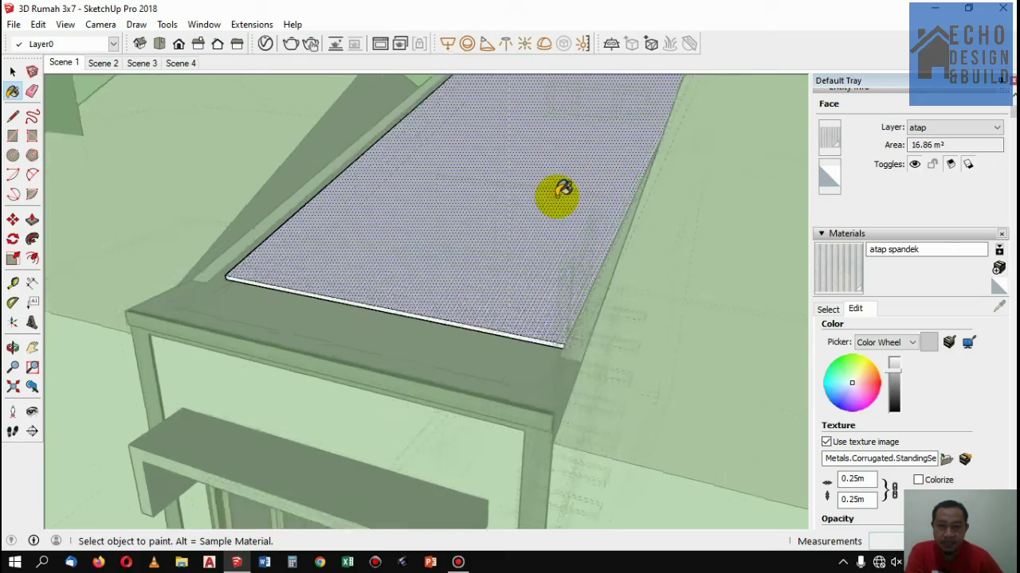
{"action": "scroll", "coordinate": [558, 191], "scroll_direction": "up", "scroll_amount": 3}
{"action": "scroll", "coordinate": [555, 209], "scroll_direction": "up", "scroll_amount": 3}
{"action": "scroll", "coordinate": [555, 209], "scroll_direction": "down", "scroll_amount": 2}
{"action": "scroll", "coordinate": [548, 243], "scroll_direction": "down", "scroll_amount": 2}
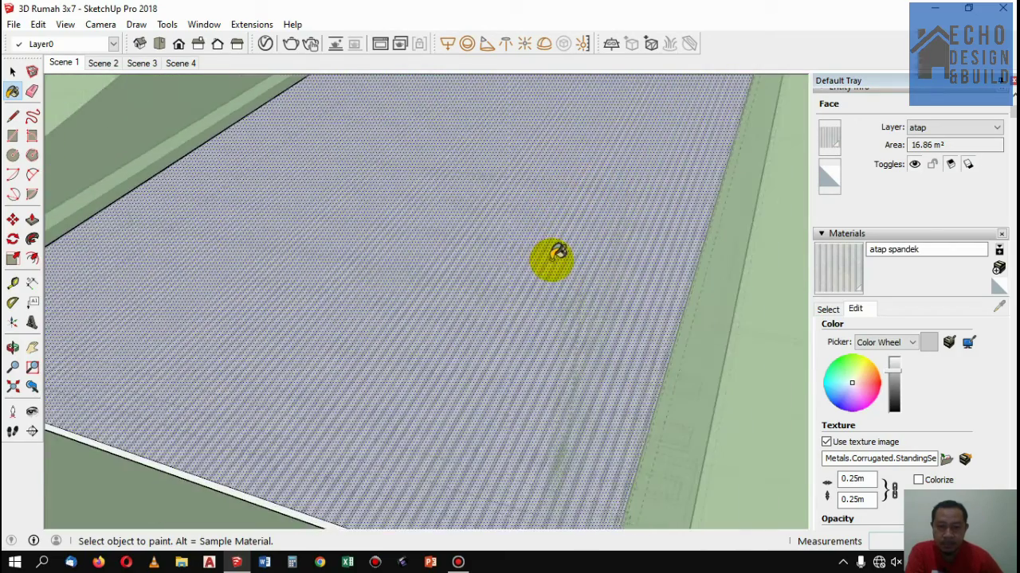
{"action": "left_click", "coordinate": [828, 310]}
{"action": "left_click", "coordinate": [854, 311]}
{"action": "left_click", "coordinate": [892, 364]}
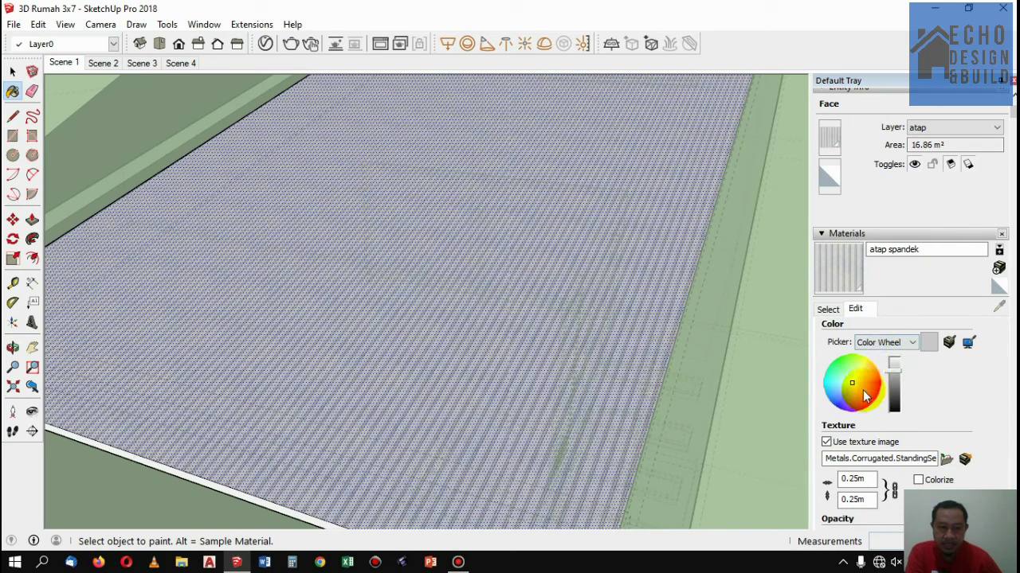
{"action": "left_click", "coordinate": [865, 479]}
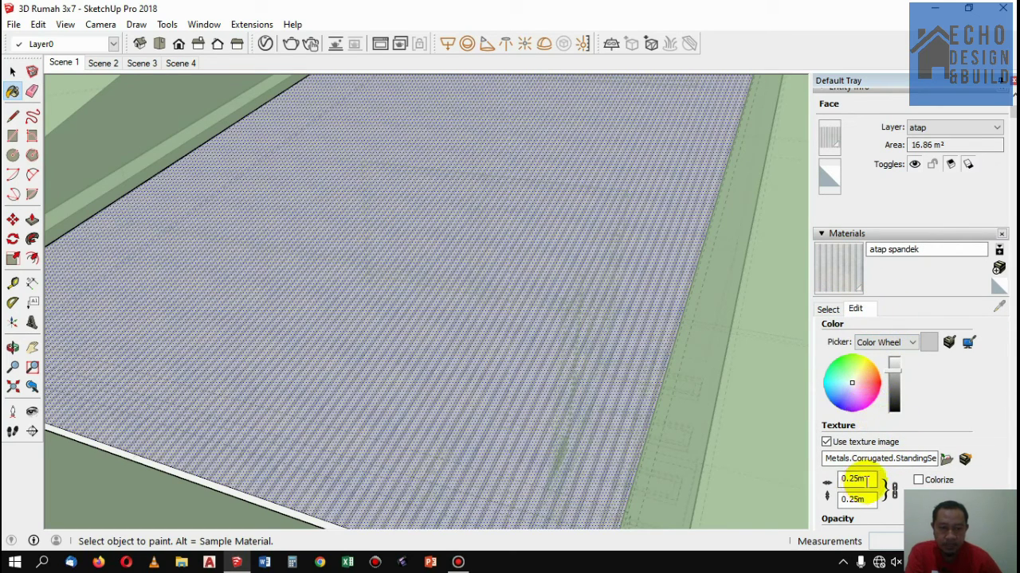
{"action": "left_click_drag", "start_coordinate": [866, 479], "coordinate": [817, 482]}
{"action": "type", "text": "2.5"}
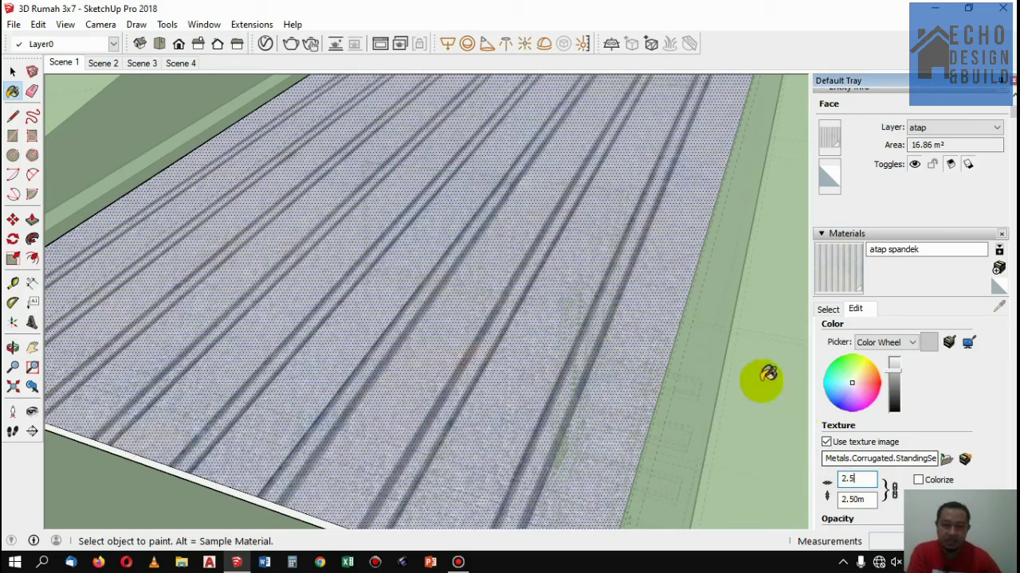
{"action": "scroll", "coordinate": [701, 353], "scroll_direction": "down", "scroll_amount": 1}
{"action": "scroll", "coordinate": [704, 357], "scroll_direction": "down", "scroll_amount": 1}
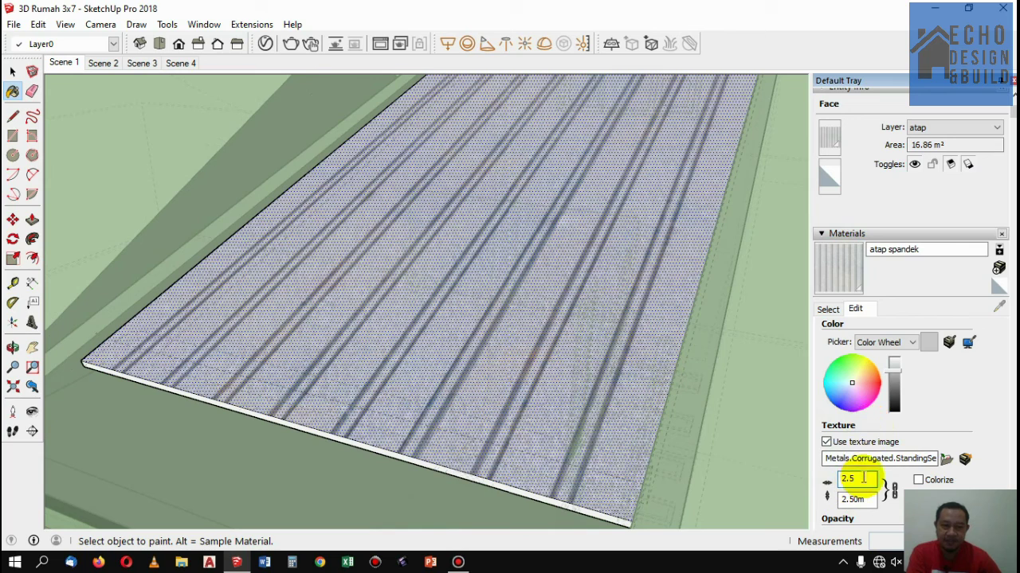
{"action": "left_click_drag", "start_coordinate": [856, 479], "coordinate": [828, 478]}
{"action": "type", "text": "1"}
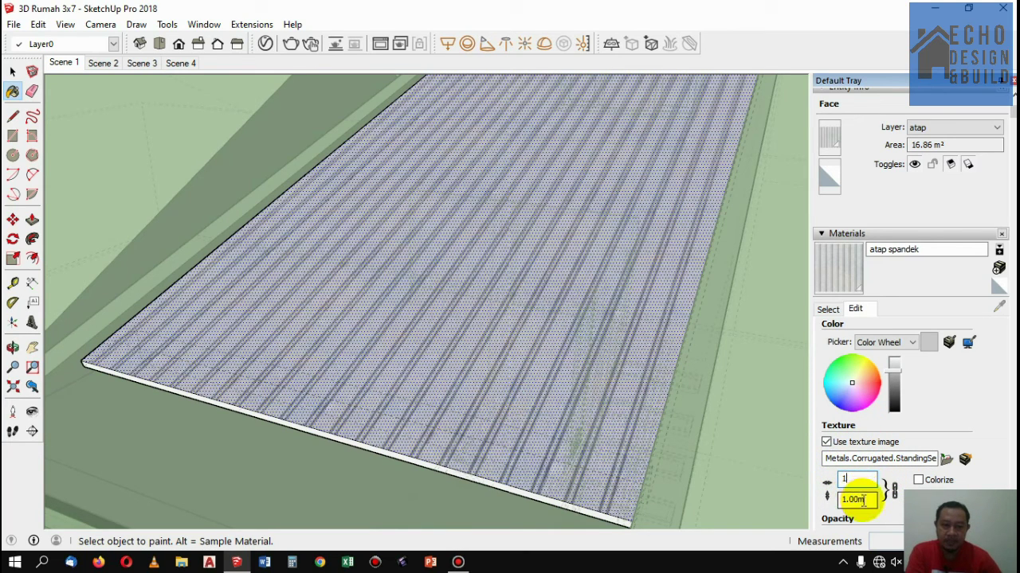
{"action": "left_click", "coordinate": [862, 499]}
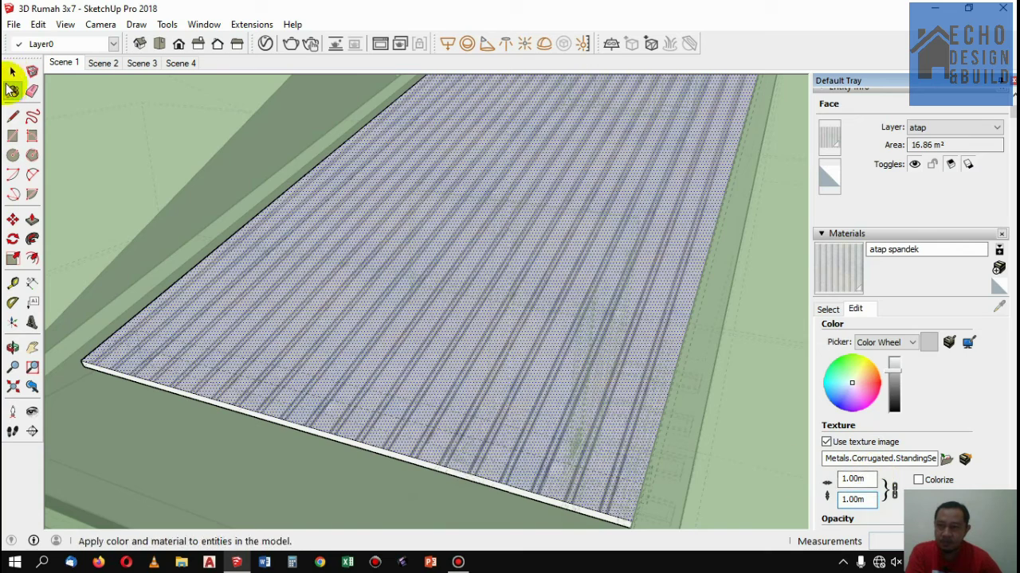
{"action": "left_click", "coordinate": [13, 71]}
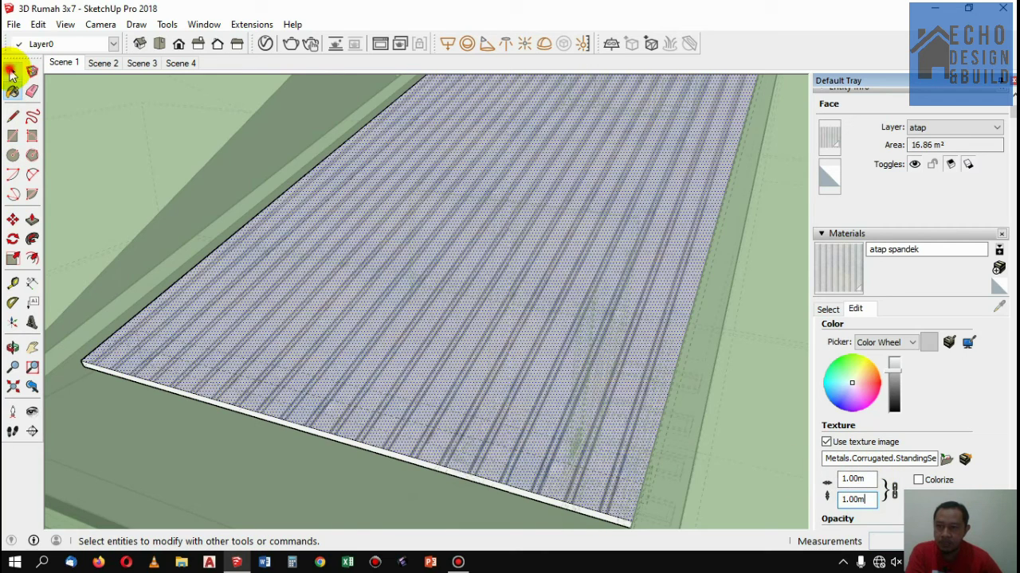
Start a tape measurement from the roof's edge, zooming in on the ribs
{"action": "left_click", "coordinate": [13, 283]}
{"action": "scroll", "coordinate": [349, 420], "scroll_direction": "up", "scroll_amount": 1}
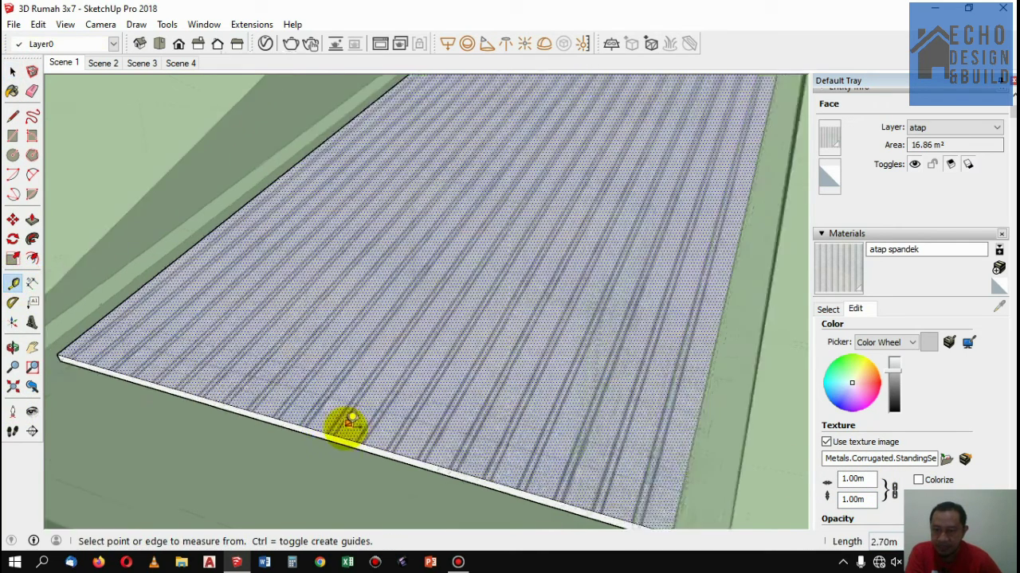
{"action": "scroll", "coordinate": [349, 421], "scroll_direction": "up", "scroll_amount": 1}
{"action": "scroll", "coordinate": [339, 426], "scroll_direction": "up", "scroll_amount": 1}
{"action": "left_click", "coordinate": [333, 435]}
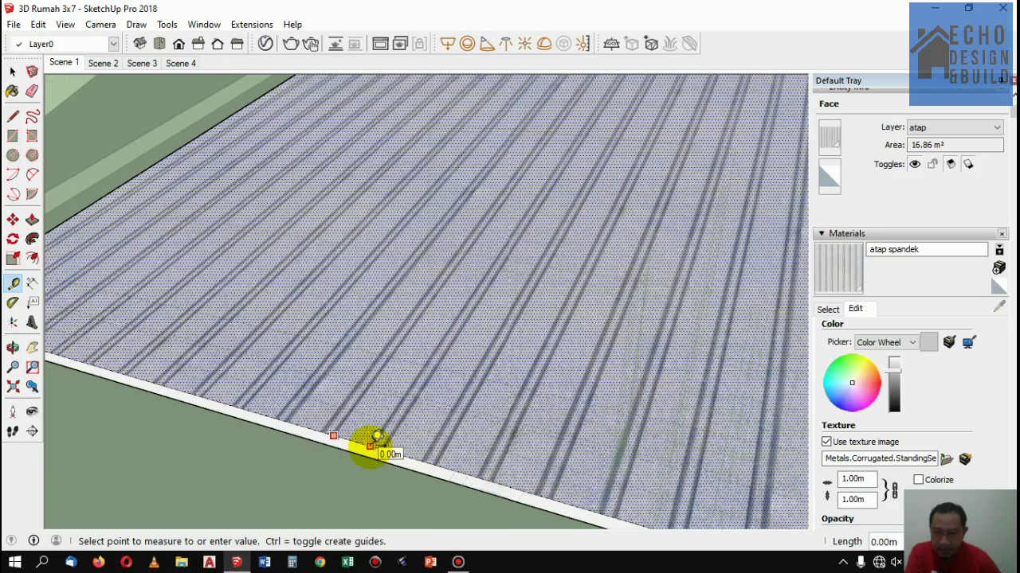
{"action": "scroll", "coordinate": [370, 446], "scroll_direction": "up", "scroll_amount": 1}
{"action": "scroll", "coordinate": [371, 446], "scroll_direction": "up", "scroll_amount": 1}
{"action": "scroll", "coordinate": [372, 444], "scroll_direction": "up", "scroll_amount": 1}
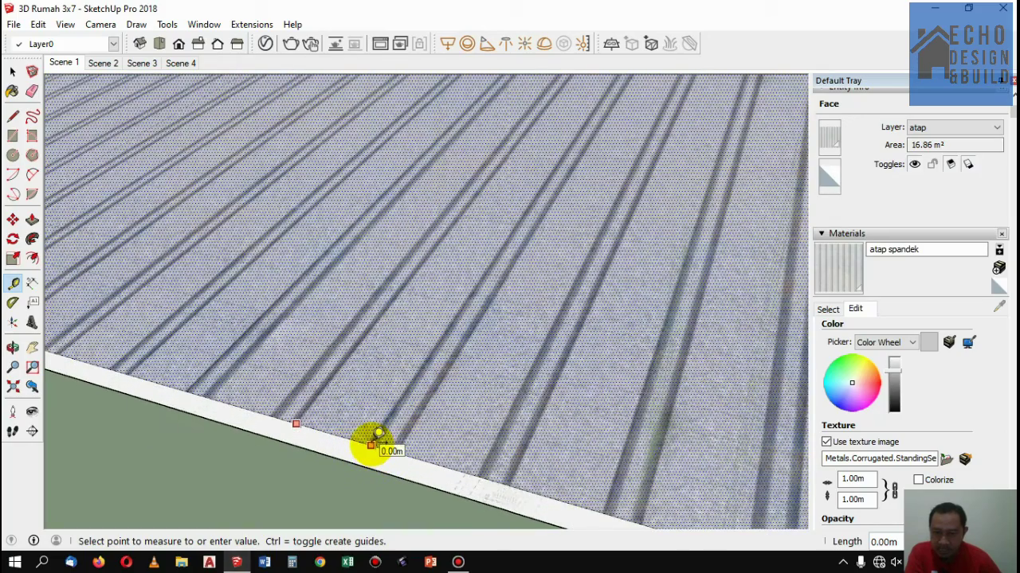
{"action": "scroll", "coordinate": [371, 442], "scroll_direction": "down", "scroll_amount": 2}
{"action": "scroll", "coordinate": [371, 438], "scroll_direction": "down", "scroll_amount": 2}
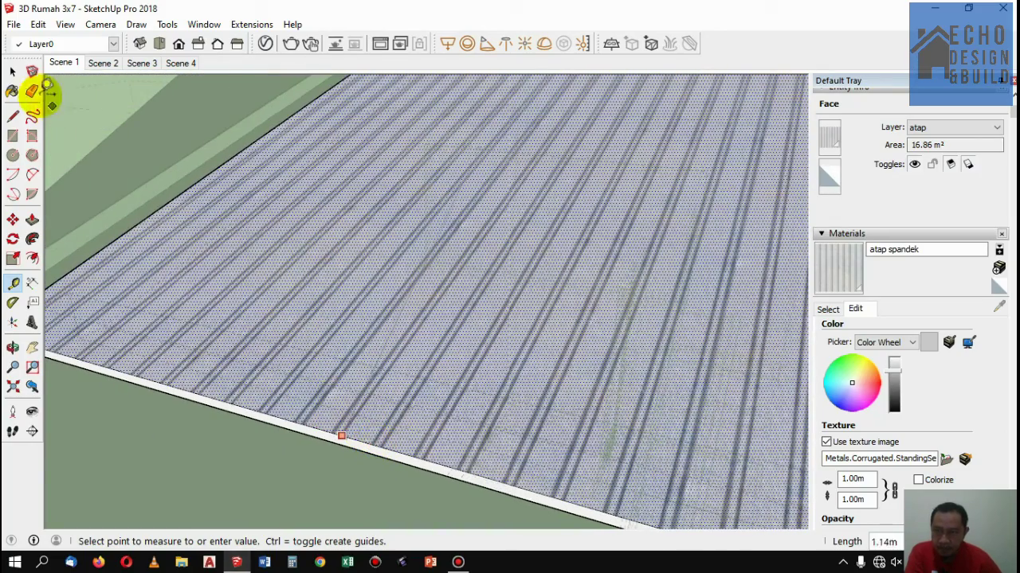
Change the roof face's atap spandek texture width to 1.5 m
{"action": "left_click", "coordinate": [13, 72]}
{"action": "left_click", "coordinate": [353, 234]}
{"action": "left_click", "coordinate": [854, 479]}
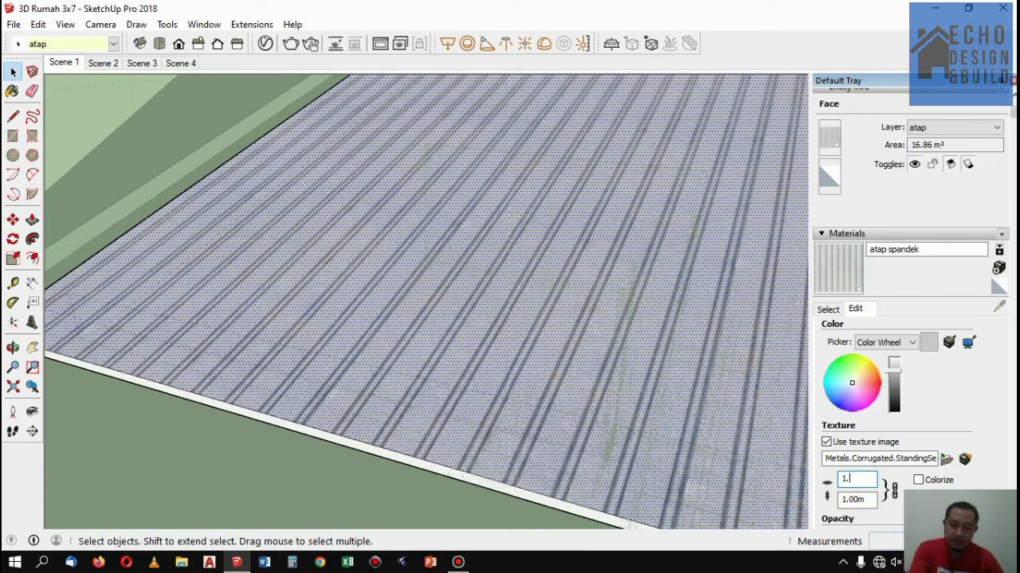
{"action": "type", "text": "5"}
{"action": "key", "text": "Return"}
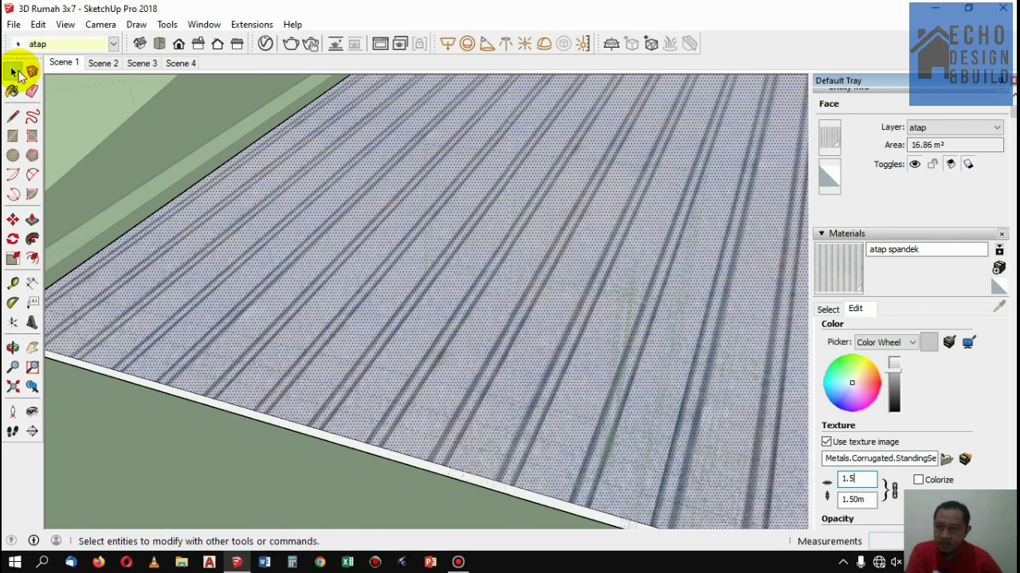
Measure the corrugation rib spacing along the roof's front edge
{"action": "left_click", "coordinate": [13, 283]}
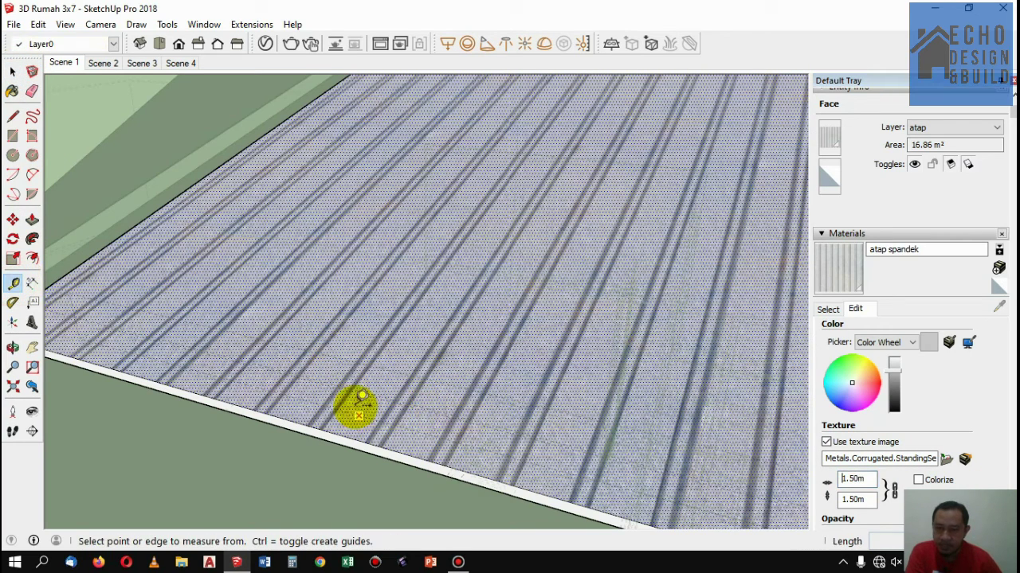
{"action": "left_click", "coordinate": [376, 446]}
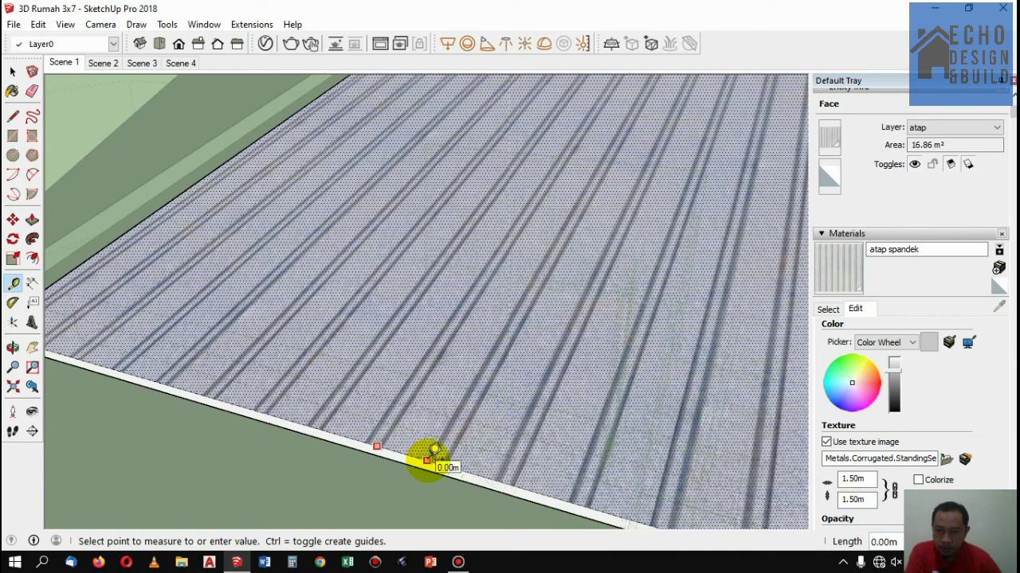
{"action": "left_click", "coordinate": [428, 461]}
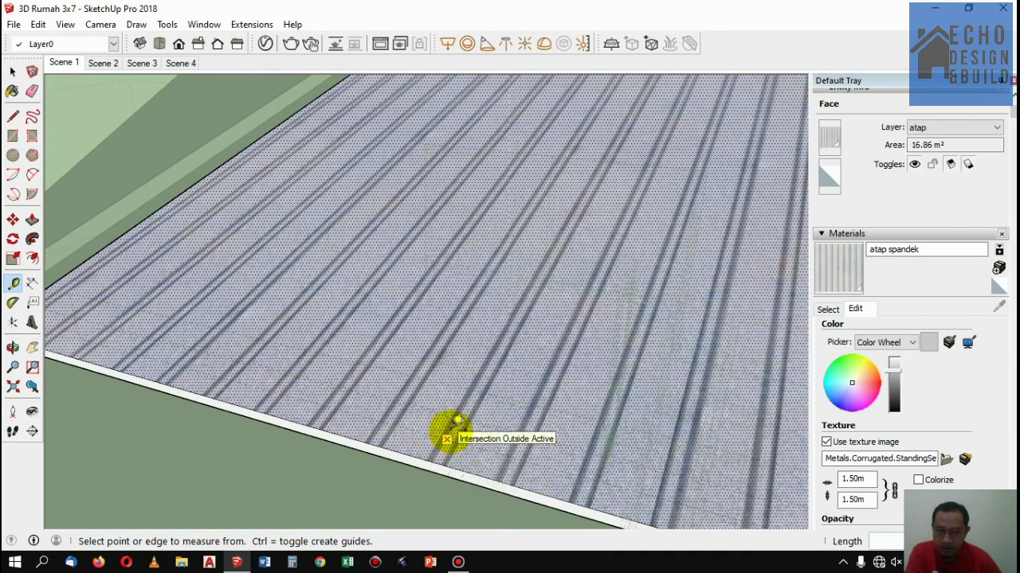
{"action": "left_click", "coordinate": [452, 430]}
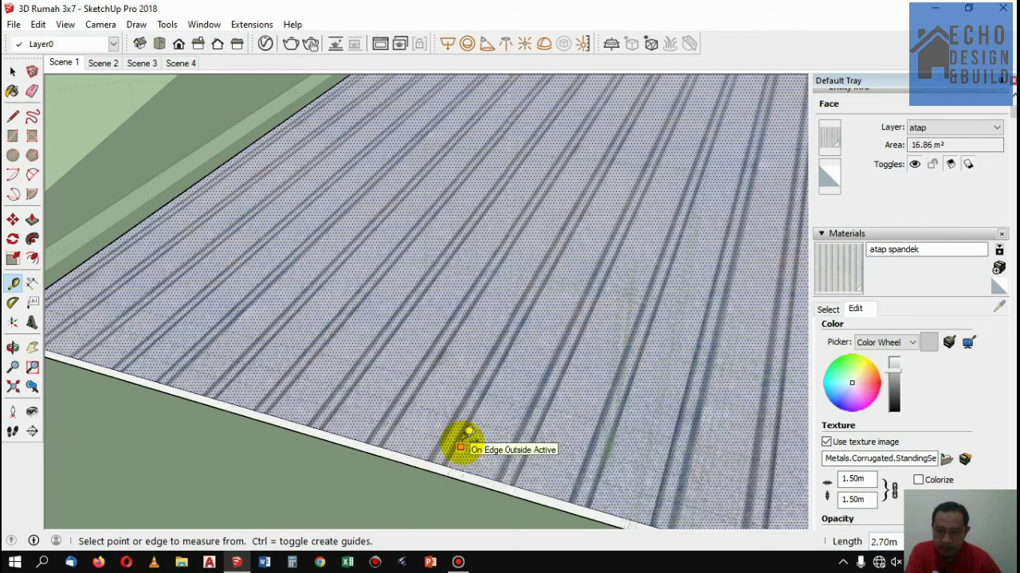
{"action": "left_click", "coordinate": [461, 448]}
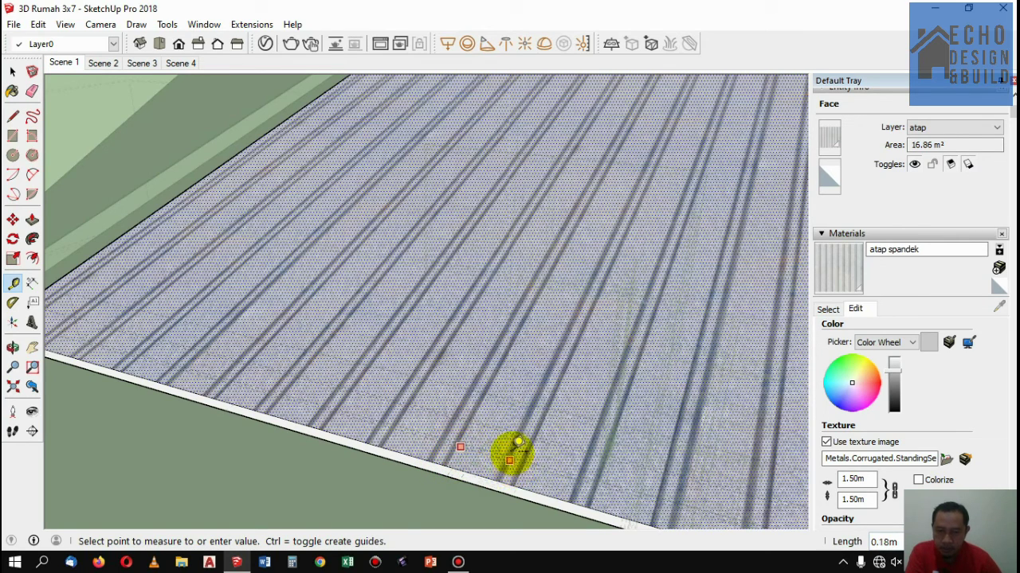
{"action": "scroll", "coordinate": [514, 454], "scroll_direction": "down", "scroll_amount": 3}
{"action": "scroll", "coordinate": [513, 454], "scroll_direction": "down", "scroll_amount": 1}
{"action": "scroll", "coordinate": [514, 452], "scroll_direction": "up", "scroll_amount": 3}
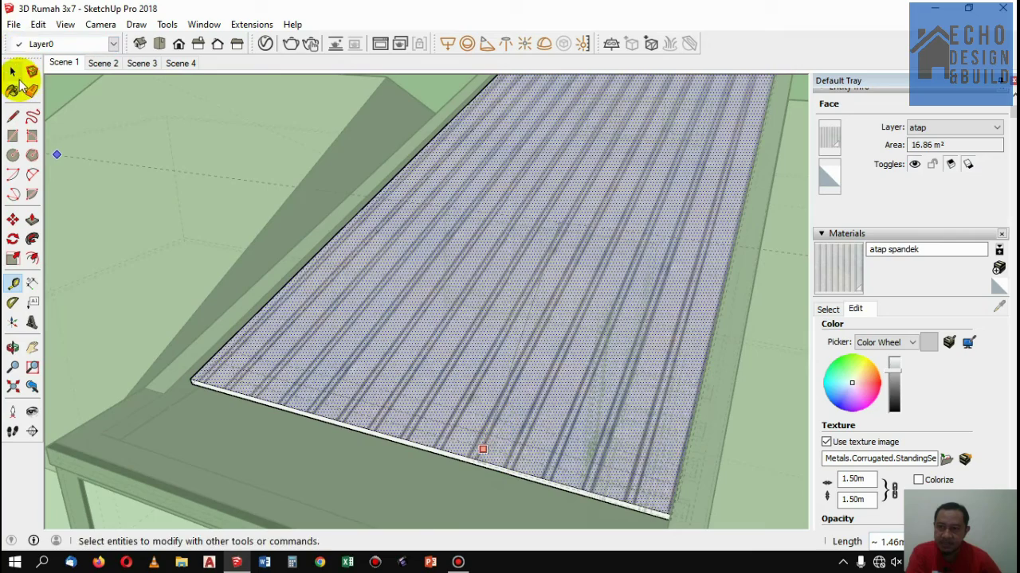
Return to the Scene 1 front view and orbit to look down on the roof
{"action": "left_click", "coordinate": [12, 74]}
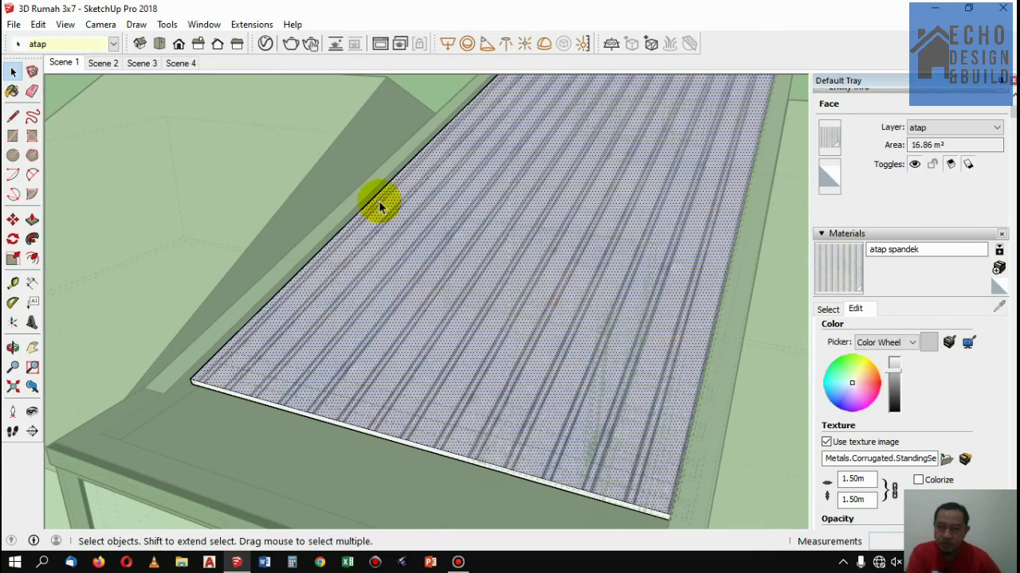
{"action": "left_click", "coordinate": [64, 64]}
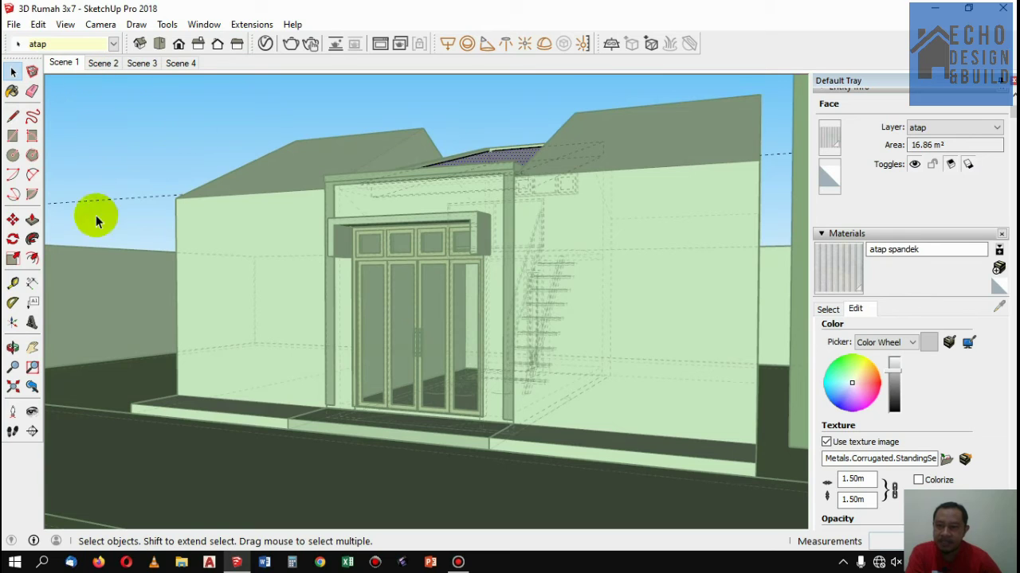
{"action": "left_click", "coordinate": [12, 347]}
{"action": "left_click_drag", "start_coordinate": [416, 150], "coordinate": [442, 219]}
Exit the roof group and orbit down onto the roof slab
{"action": "left_click", "coordinate": [12, 72]}
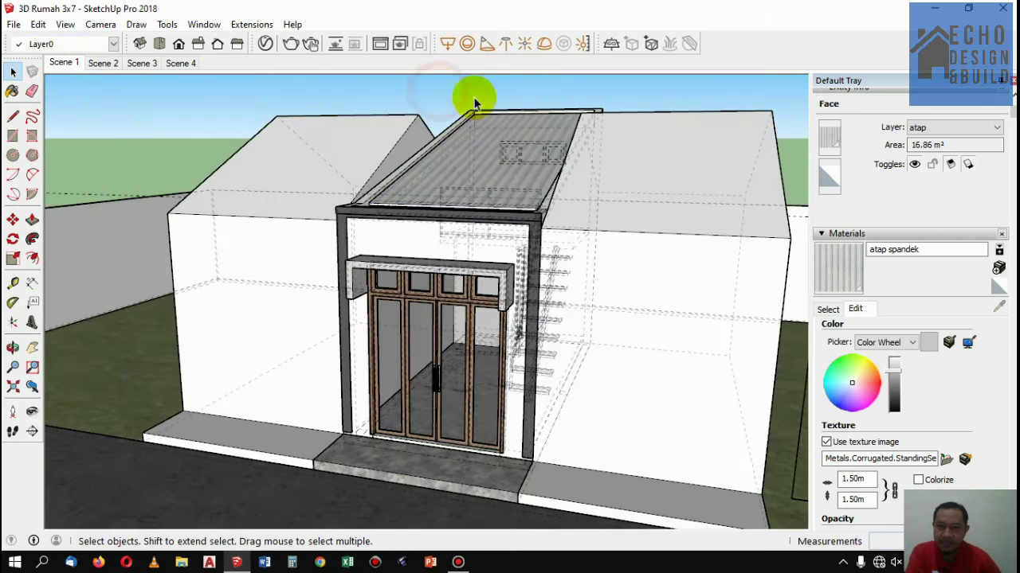
{"action": "left_click", "coordinate": [478, 87]}
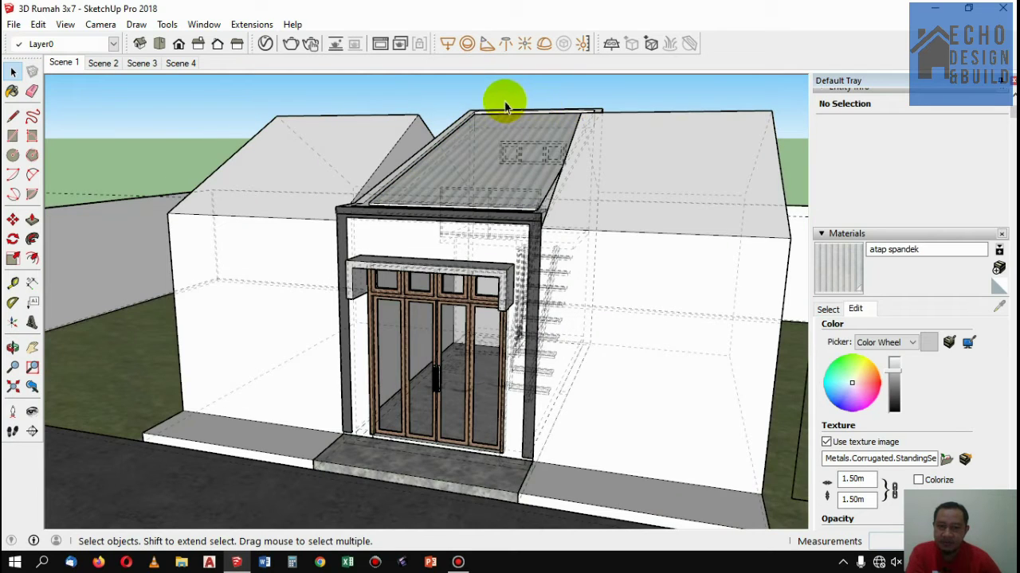
{"action": "scroll", "coordinate": [494, 108], "scroll_direction": "up", "scroll_amount": 3}
{"action": "scroll", "coordinate": [420, 285], "scroll_direction": "up", "scroll_amount": 2}
{"action": "scroll", "coordinate": [409, 255], "scroll_direction": "up", "scroll_amount": 1}
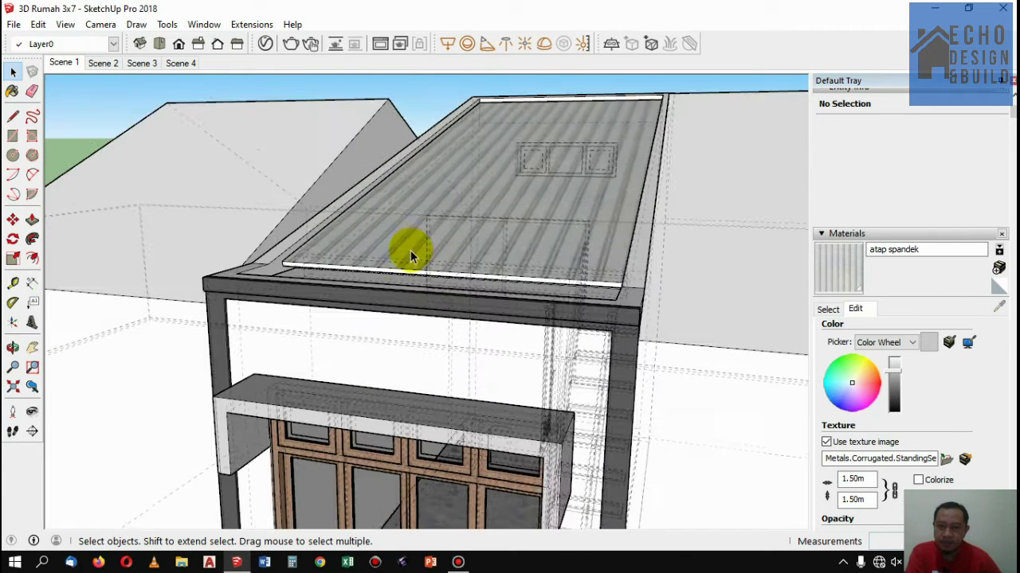
{"action": "left_click", "coordinate": [13, 348]}
{"action": "mouse_move", "coordinate": [280, 221]}
{"action": "left_mouse_down"}
{"action": "mouse_move", "coordinate": [378, 351]}
{"action": "mouse_move", "coordinate": [353, 262]}
{"action": "mouse_move", "coordinate": [417, 298]}
{"action": "mouse_move", "coordinate": [480, 414]}
{"action": "mouse_move", "coordinate": [430, 375]}
{"action": "left_mouse_up"}
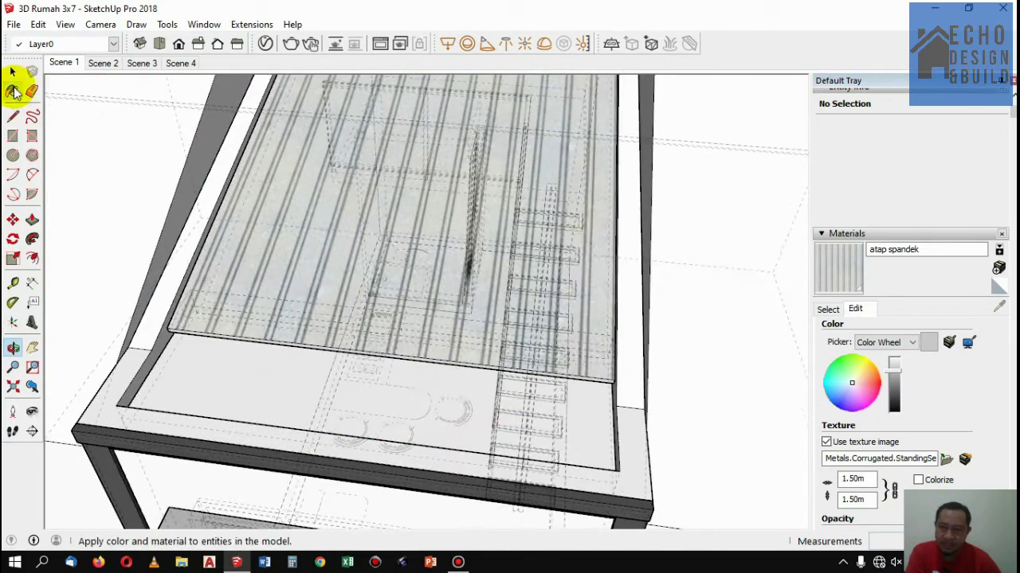
Enter the roof slab group and select its top face
{"action": "left_click", "coordinate": [13, 72]}
{"action": "double_click", "coordinate": [310, 366]}
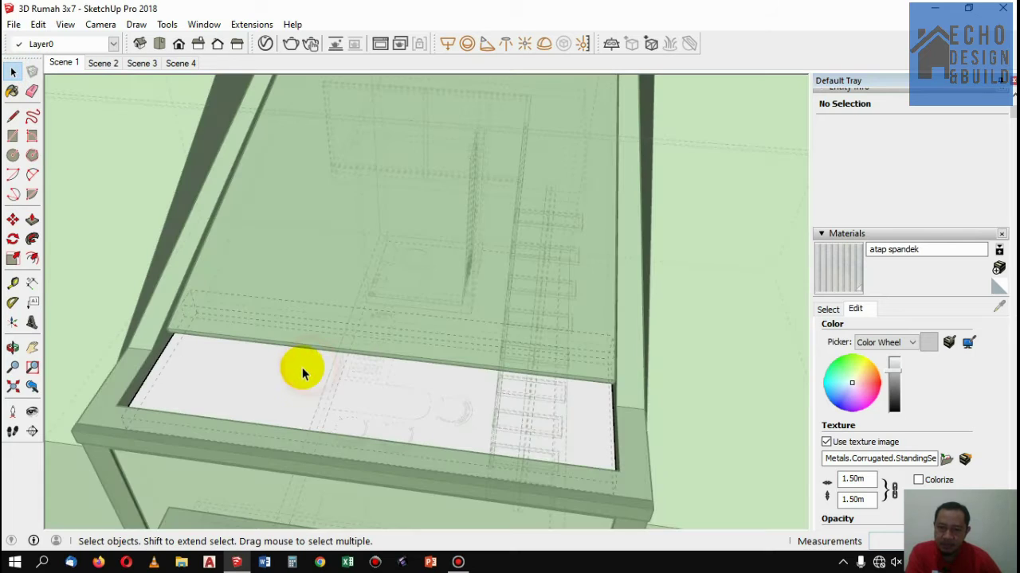
{"action": "double_click", "coordinate": [299, 369]}
{"action": "left_click", "coordinate": [295, 369]}
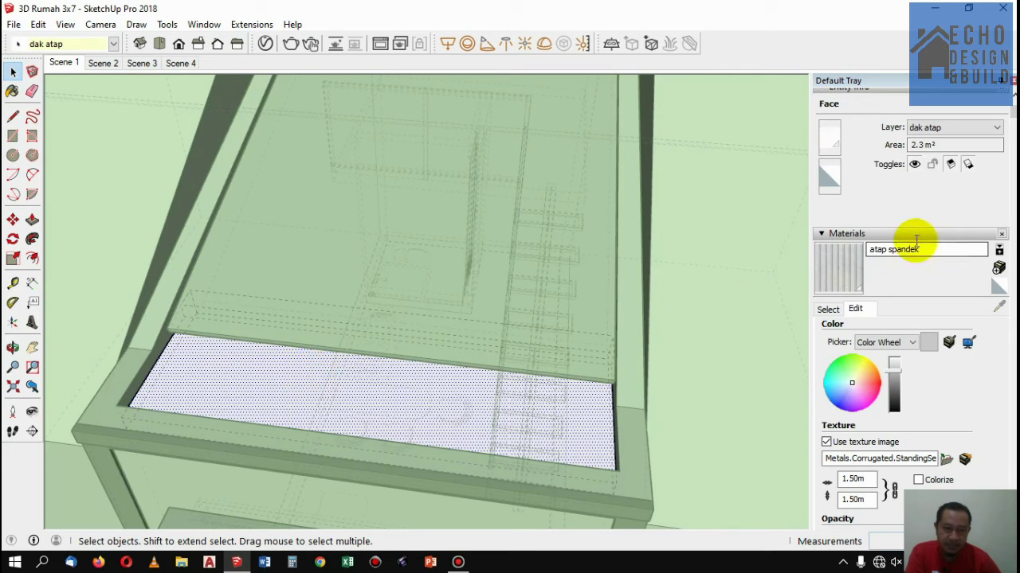
Paint the slab face with Concrete Form 4x8 from Asphalt and Concrete materials
{"action": "left_click", "coordinate": [826, 309]}
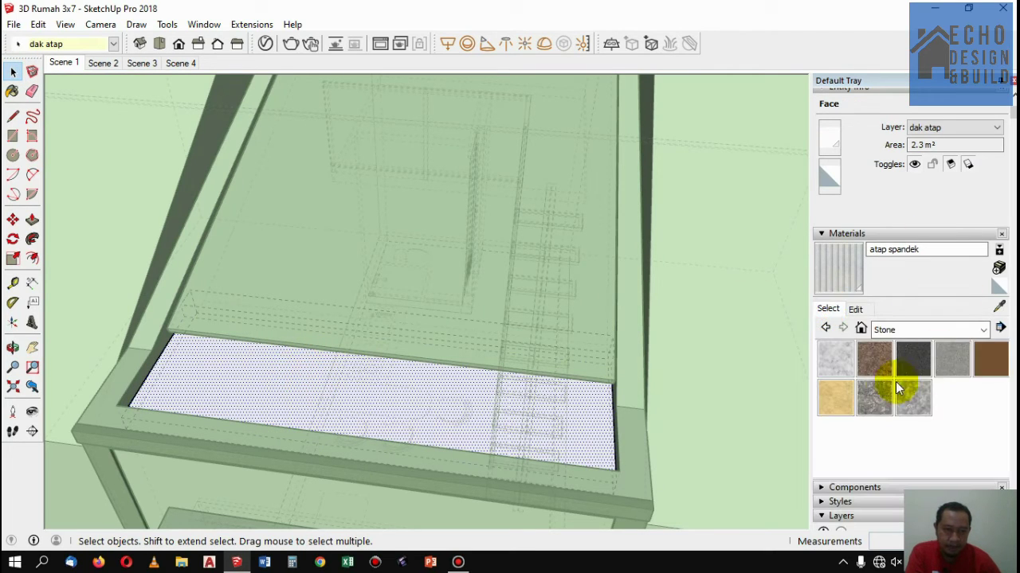
{"action": "left_click", "coordinate": [948, 329]}
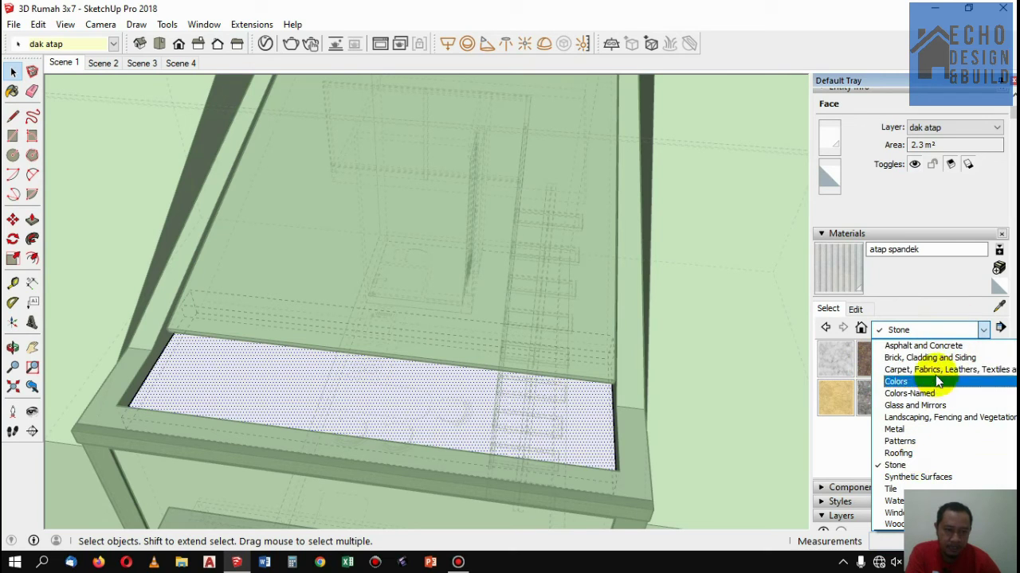
{"action": "scroll", "coordinate": [948, 418], "scroll_direction": "up", "scroll_amount": 1}
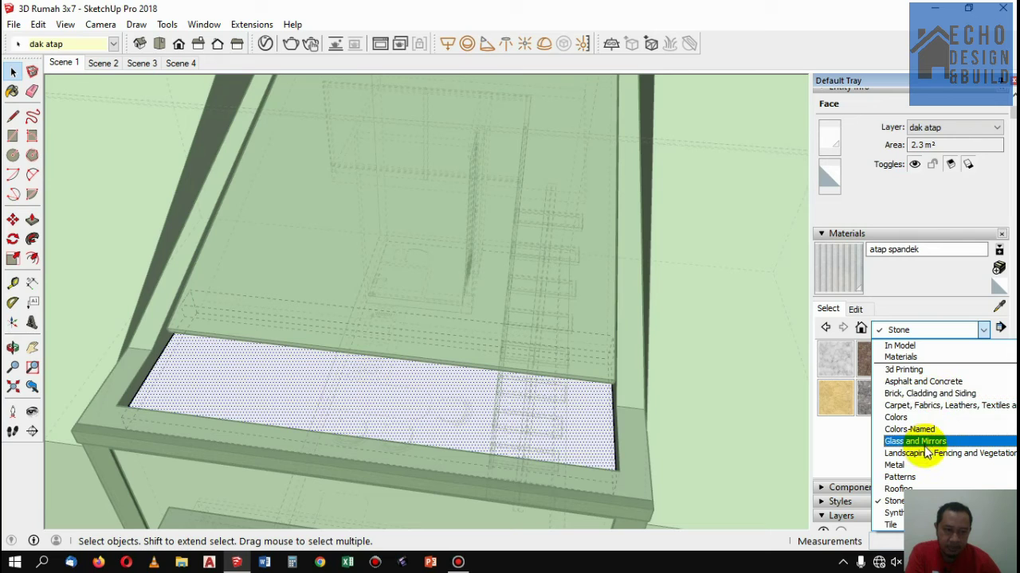
{"action": "left_click", "coordinate": [931, 382]}
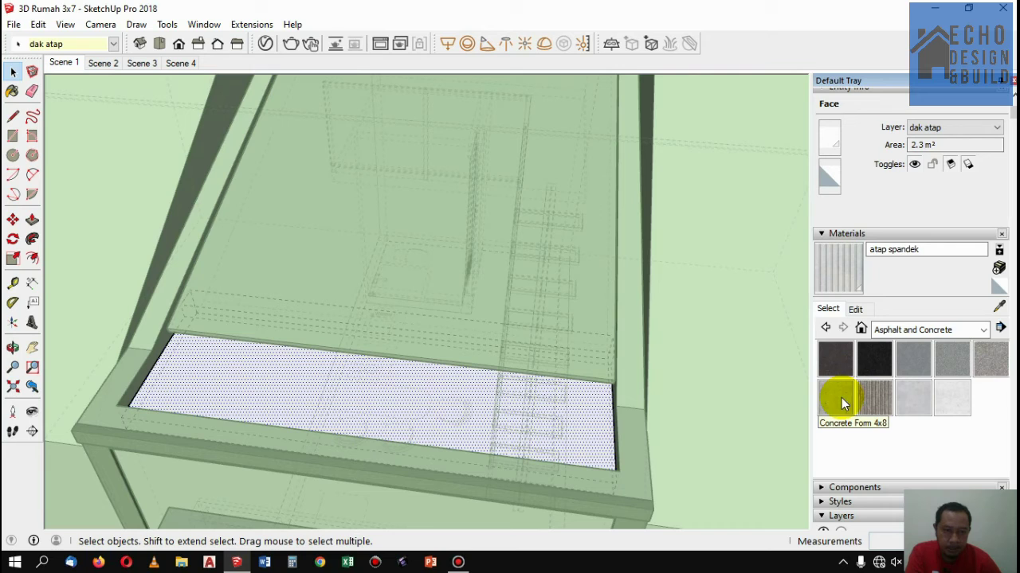
{"action": "left_click", "coordinate": [841, 398]}
{"action": "left_click", "coordinate": [406, 390]}
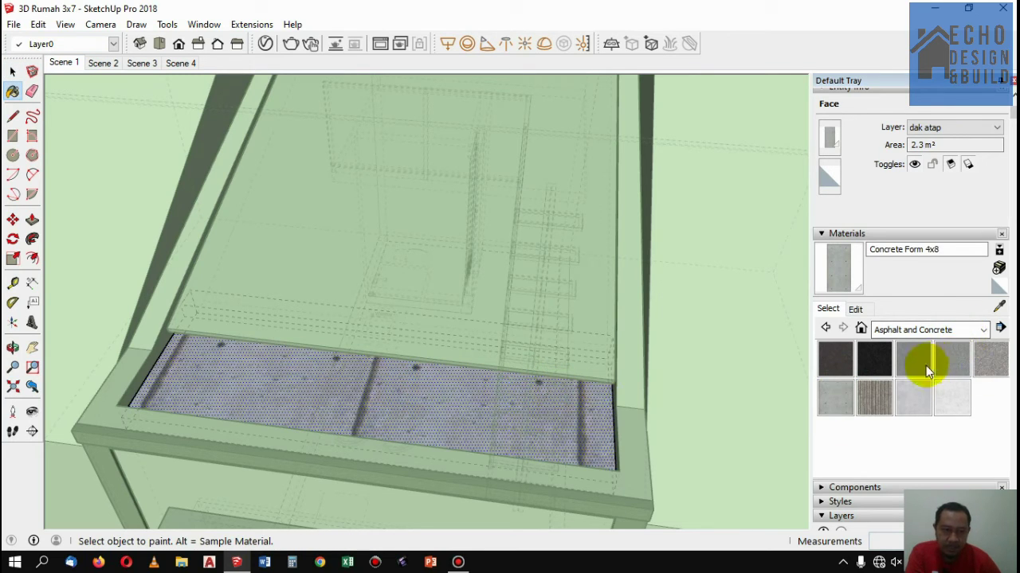
Repaint the slab face with Polished Concrete New and exit the group
{"action": "left_click", "coordinate": [912, 396]}
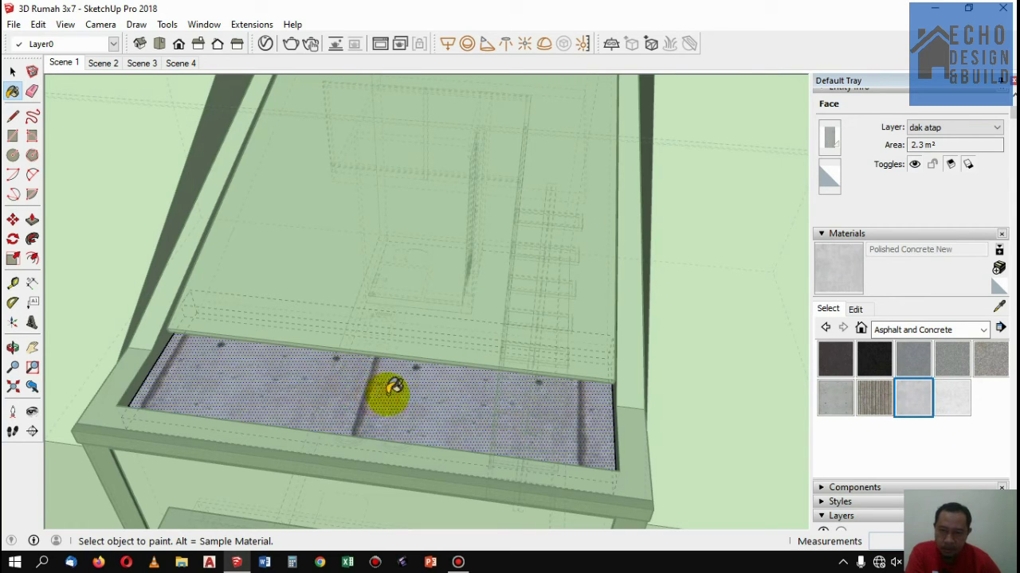
{"action": "left_click", "coordinate": [448, 407]}
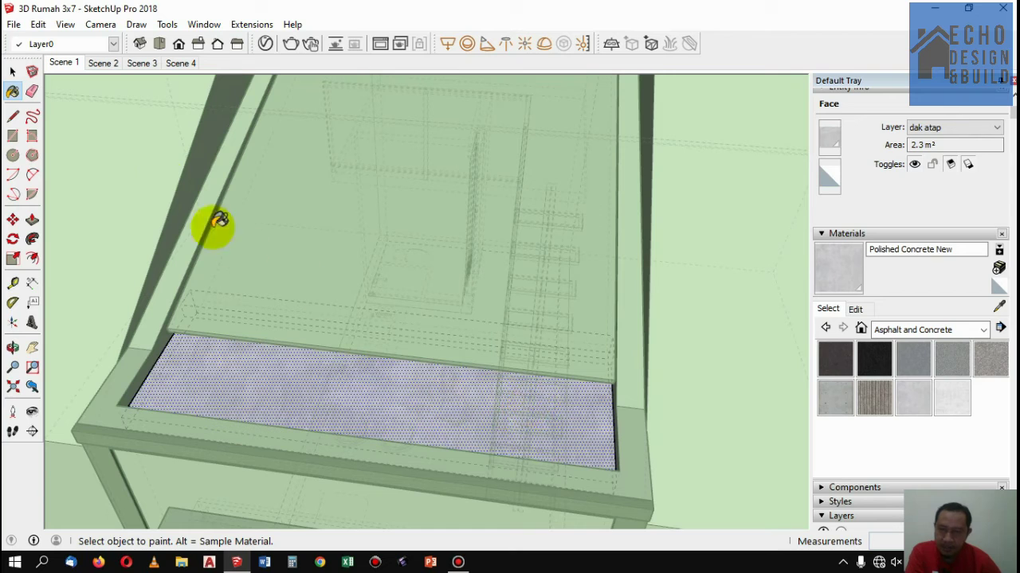
{"action": "left_click", "coordinate": [13, 72]}
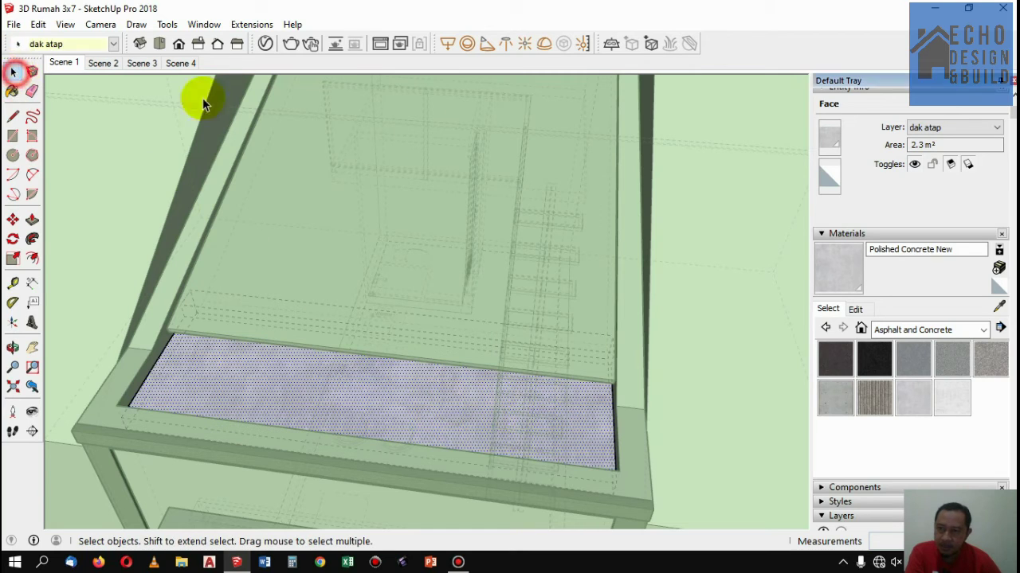
{"action": "left_click", "coordinate": [679, 172]}
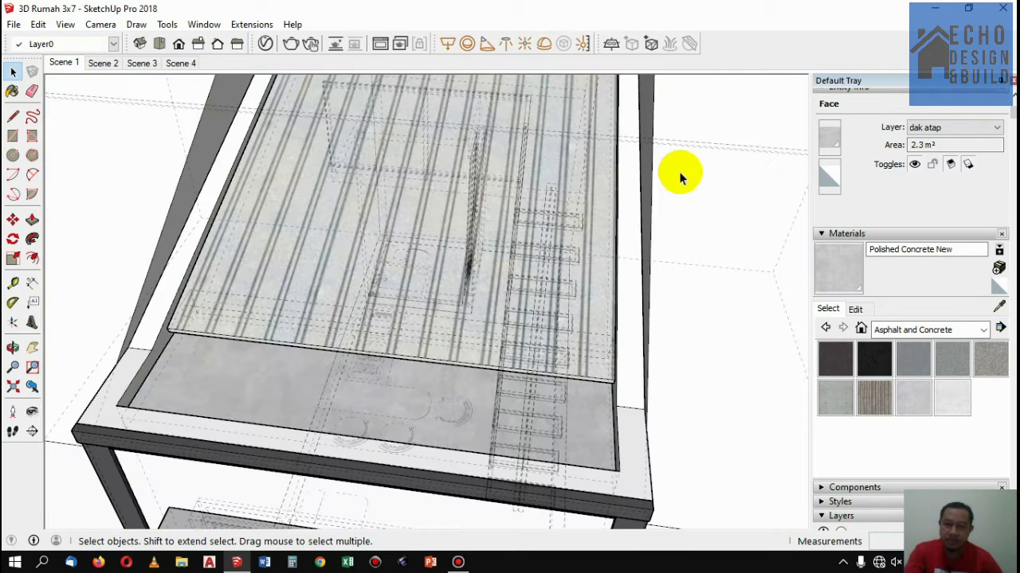
Go to the Scene 1 view and unhide all hidden trees and plants
{"action": "left_click", "coordinate": [64, 63]}
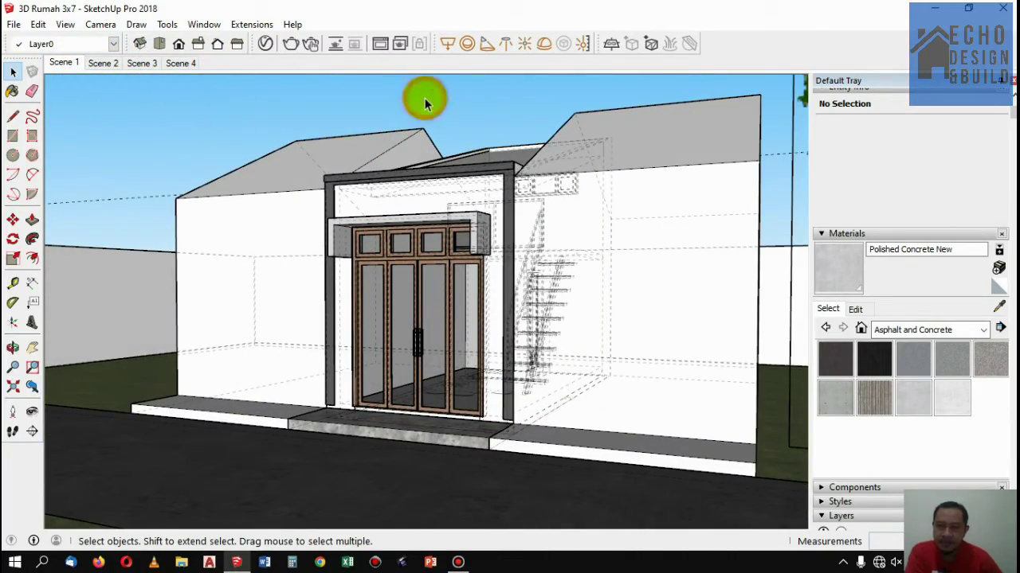
{"action": "scroll", "coordinate": [485, 127], "scroll_direction": "down", "scroll_amount": 2}
{"action": "scroll", "coordinate": [483, 132], "scroll_direction": "down", "scroll_amount": 2}
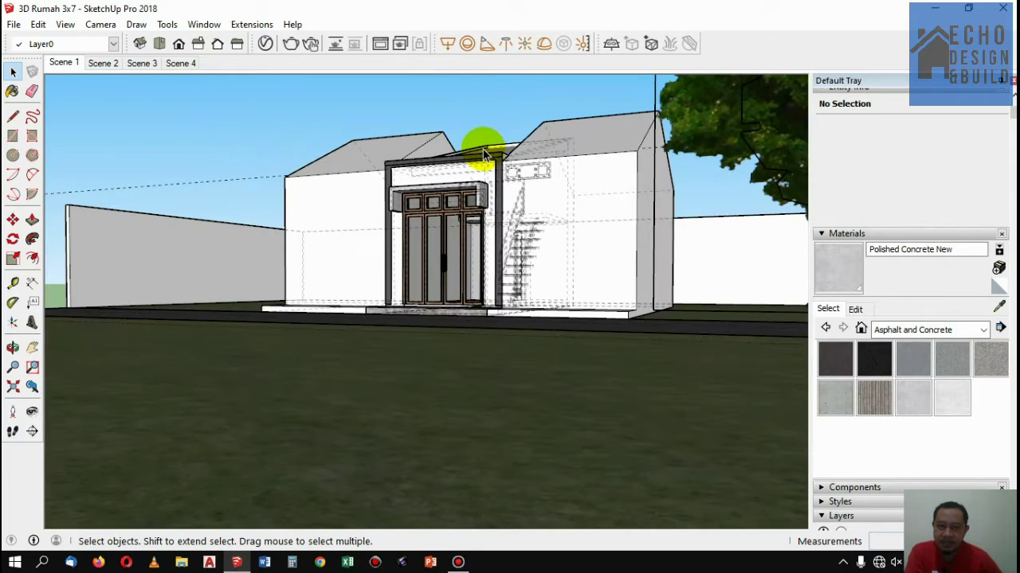
{"action": "scroll", "coordinate": [484, 144], "scroll_direction": "down", "scroll_amount": 2}
{"action": "scroll", "coordinate": [485, 154], "scroll_direction": "down", "scroll_amount": 2}
{"action": "scroll", "coordinate": [494, 191], "scroll_direction": "up", "scroll_amount": 2}
{"action": "scroll", "coordinate": [409, 244], "scroll_direction": "down", "scroll_amount": 3}
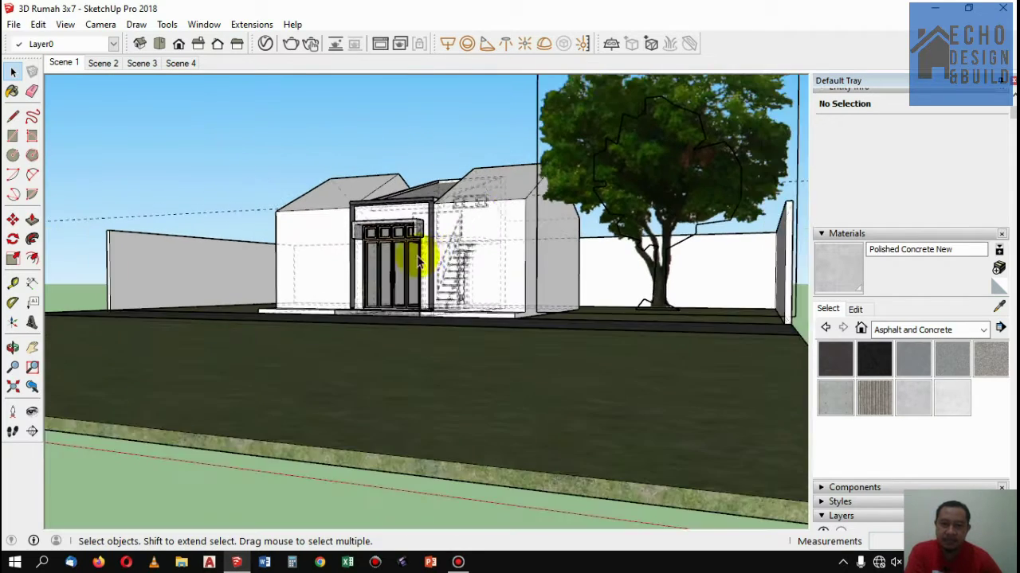
{"action": "scroll", "coordinate": [646, 167], "scroll_direction": "up", "scroll_amount": 1}
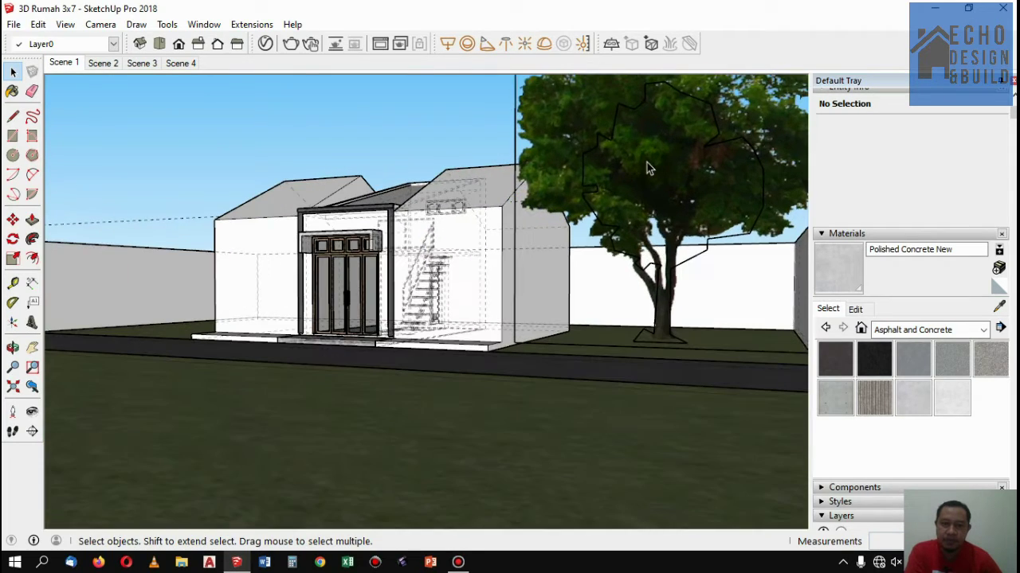
{"action": "left_click", "coordinate": [38, 25]}
{"action": "mouse_move", "coordinate": [66, 237]}
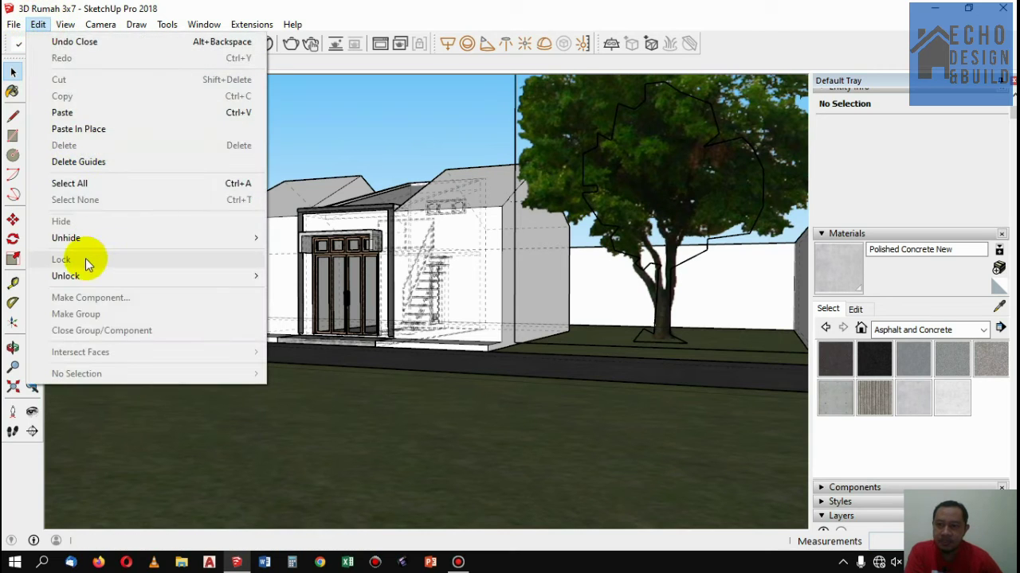
{"action": "left_click", "coordinate": [293, 271]}
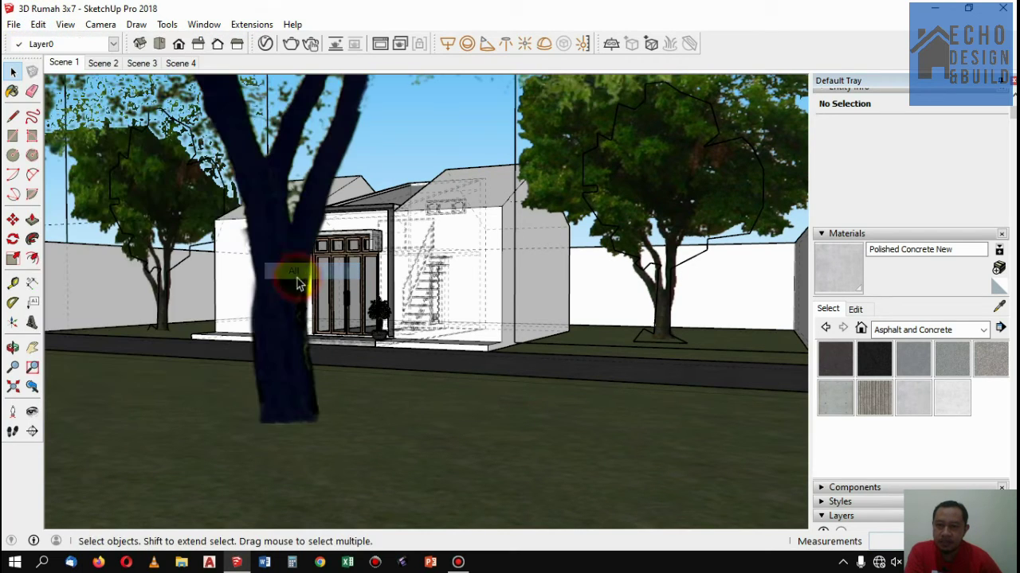
{"action": "scroll", "coordinate": [577, 167], "scroll_direction": "up", "scroll_amount": 2}
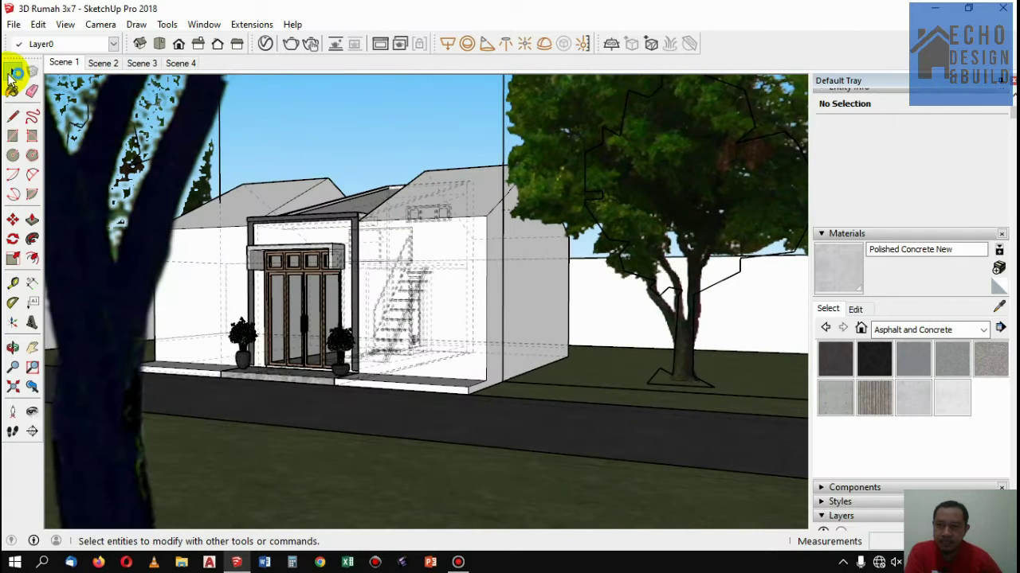
Explode the tree component into 47 entities, then return to Scene 1 with nothing selected
{"action": "left_click", "coordinate": [662, 143]}
{"action": "right_click", "coordinate": [662, 143]}
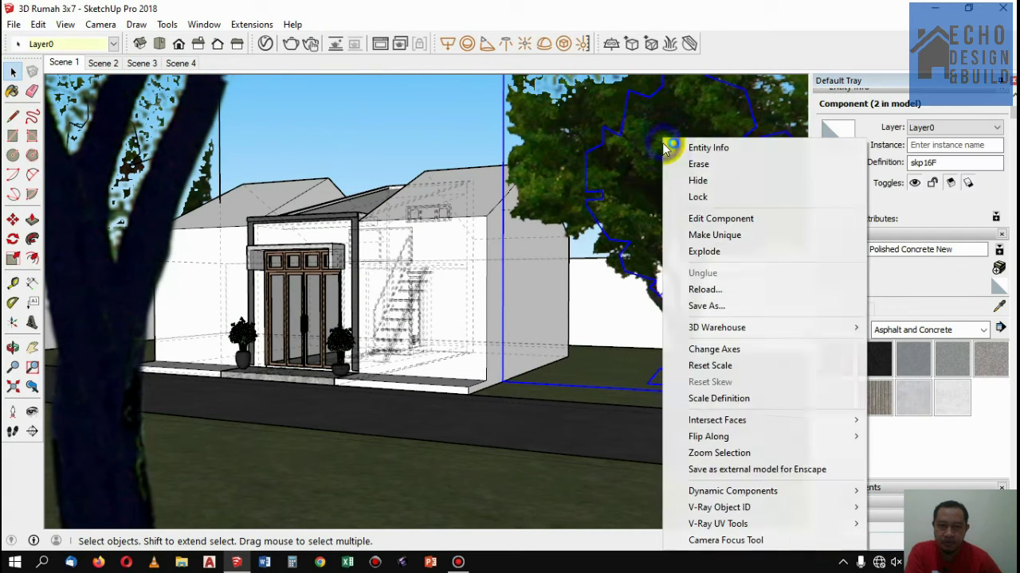
{"action": "left_click", "coordinate": [721, 253]}
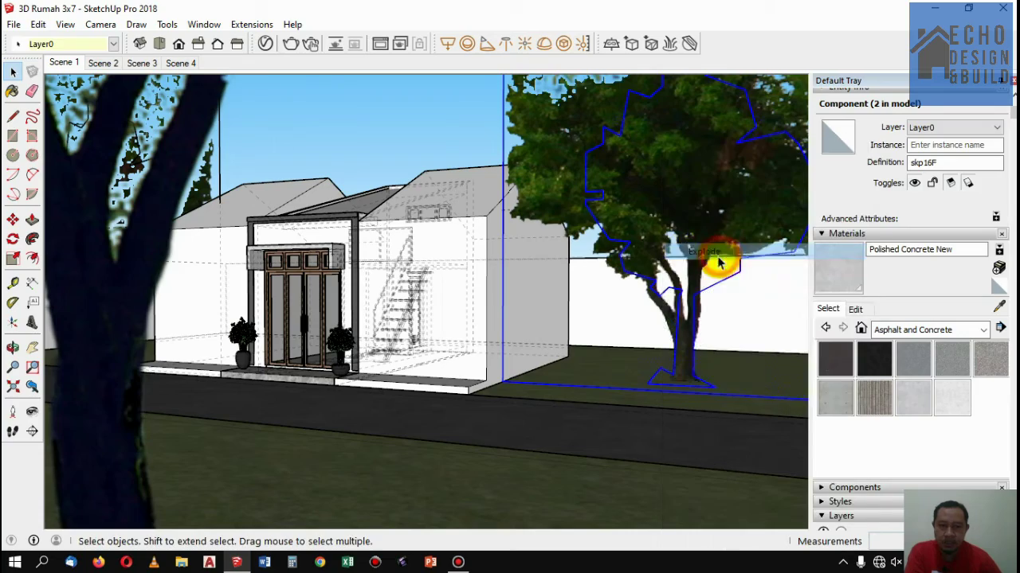
{"action": "left_click", "coordinate": [64, 64]}
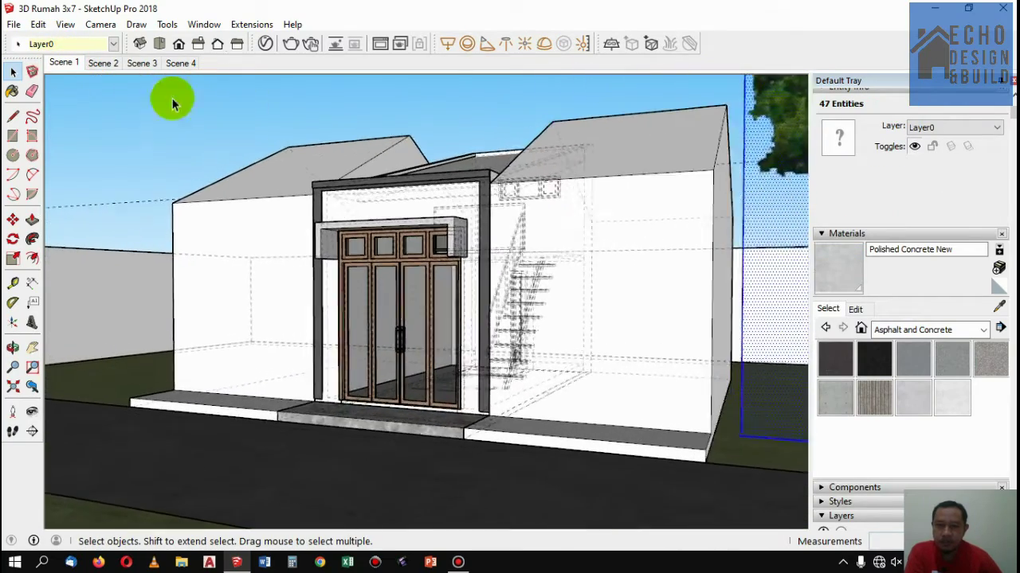
{"action": "left_click", "coordinate": [464, 86]}
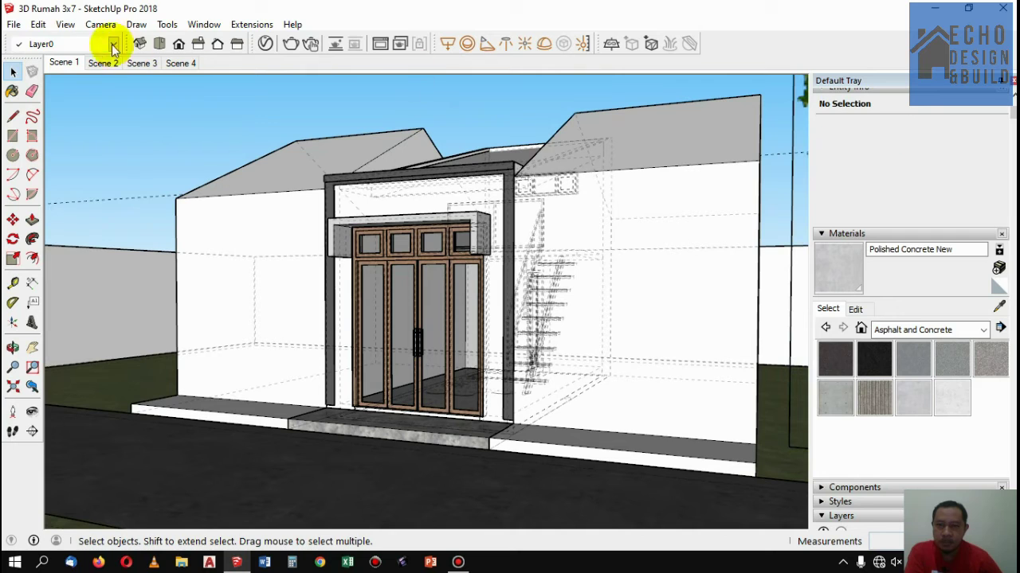
Unhide all hidden geometry and return to the Scene 1 view
{"action": "left_click", "coordinate": [37, 24]}
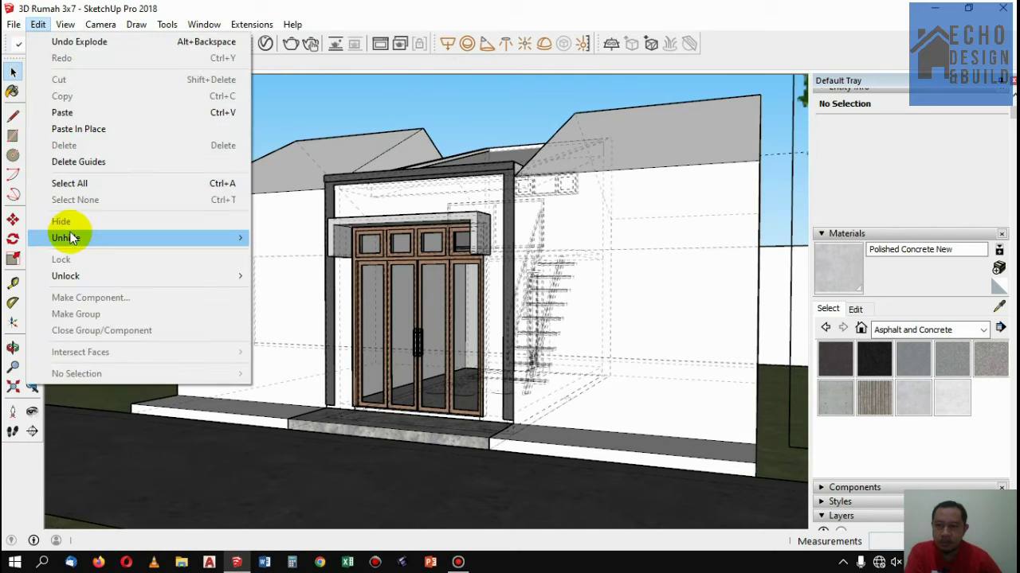
{"action": "mouse_move", "coordinate": [66, 237]}
{"action": "left_click", "coordinate": [307, 272]}
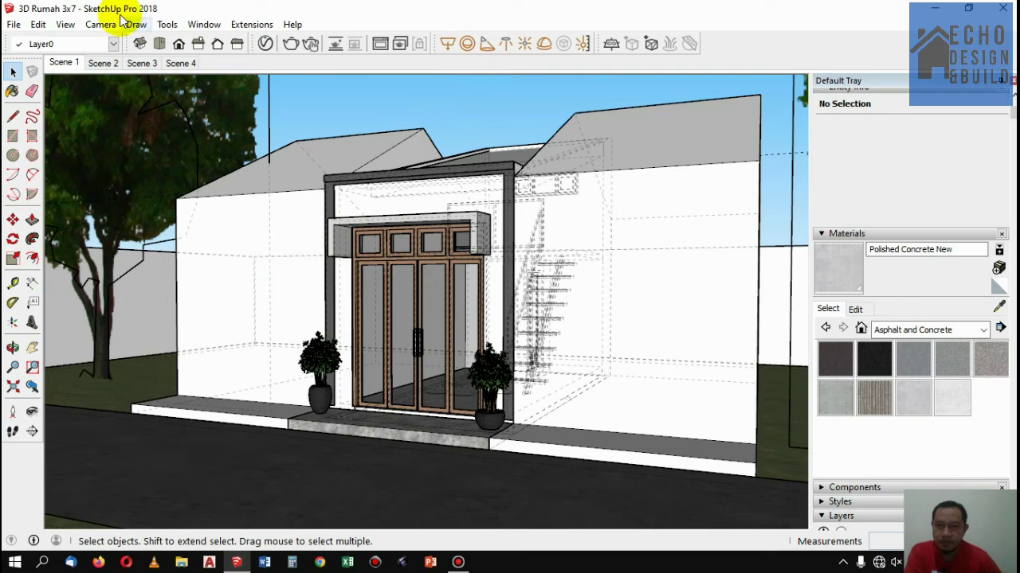
{"action": "left_click", "coordinate": [66, 25]}
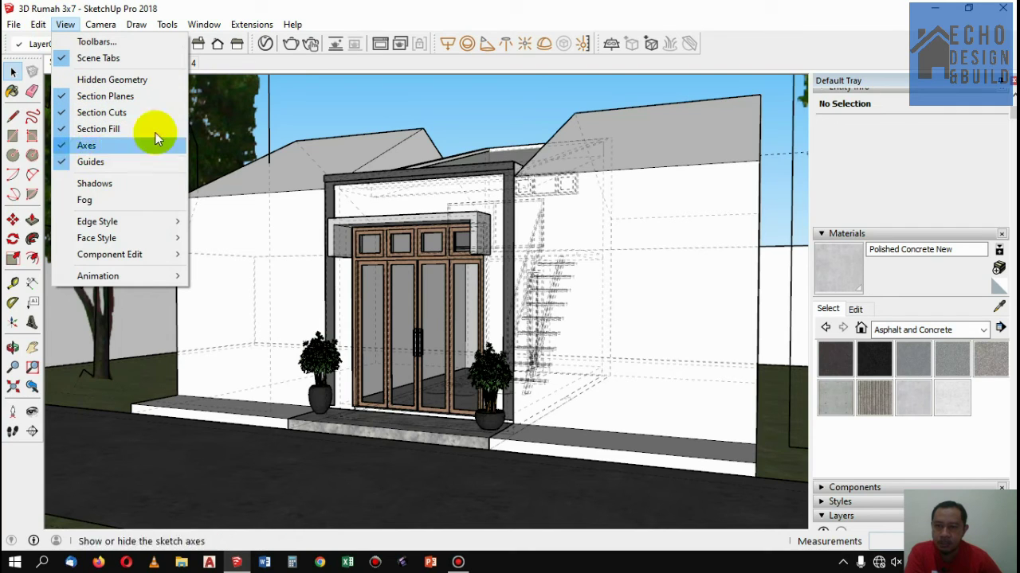
{"action": "left_click", "coordinate": [498, 88]}
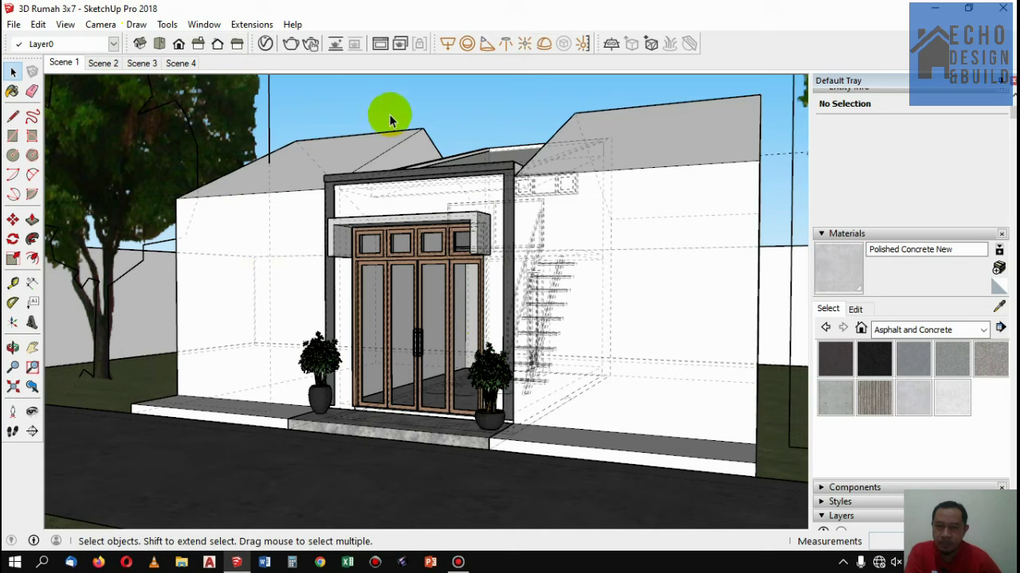
{"action": "left_click", "coordinate": [64, 63]}
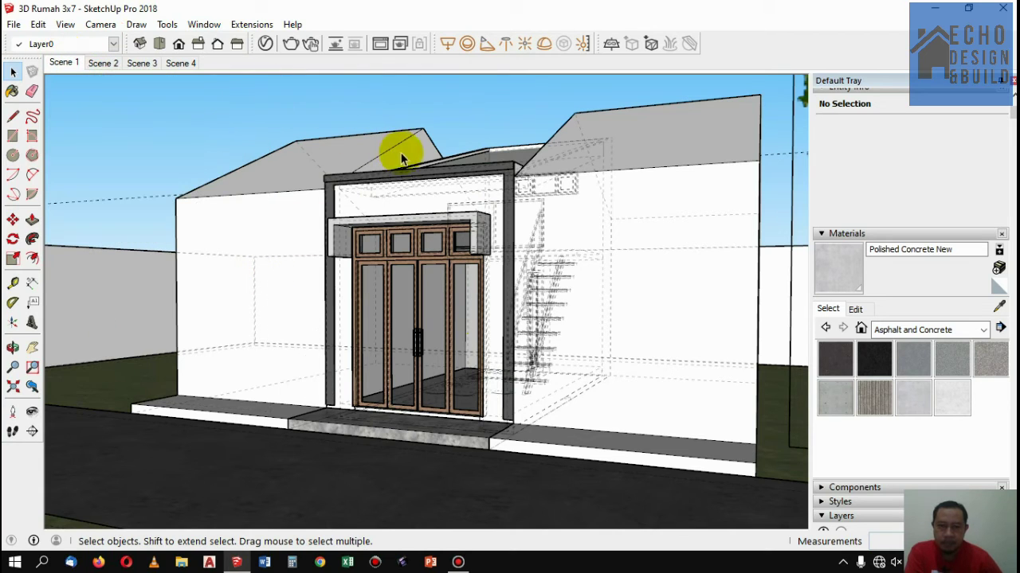
Unhide all again and explode the tree-and-plants group into separate components
{"action": "left_click", "coordinate": [37, 24]}
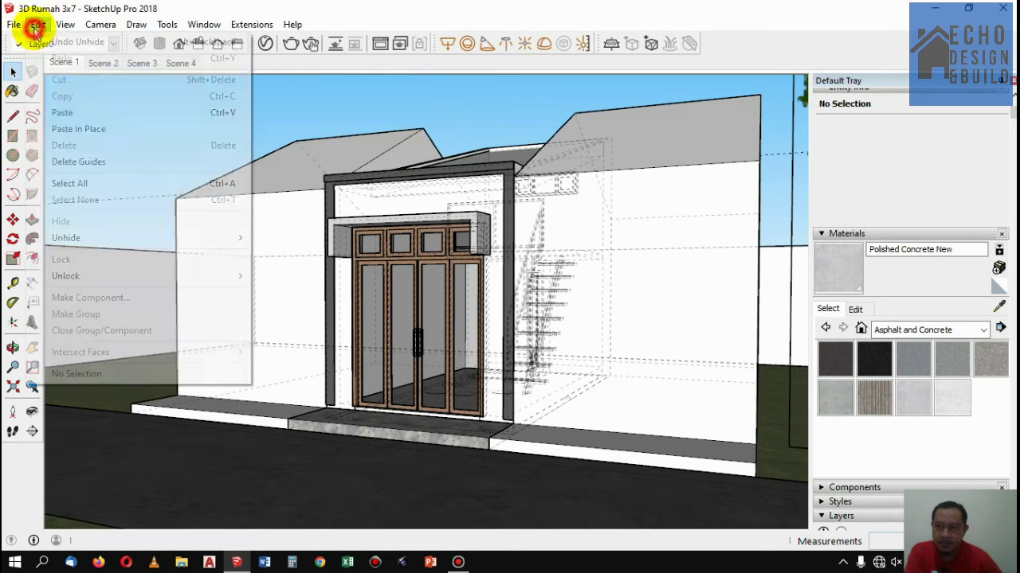
{"action": "mouse_move", "coordinate": [66, 237]}
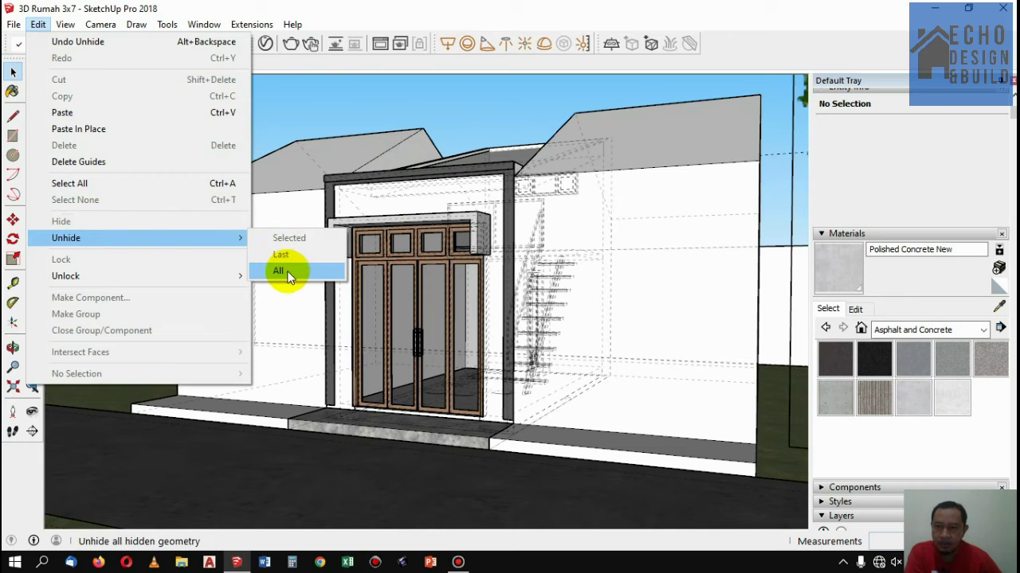
{"action": "left_click", "coordinate": [281, 269]}
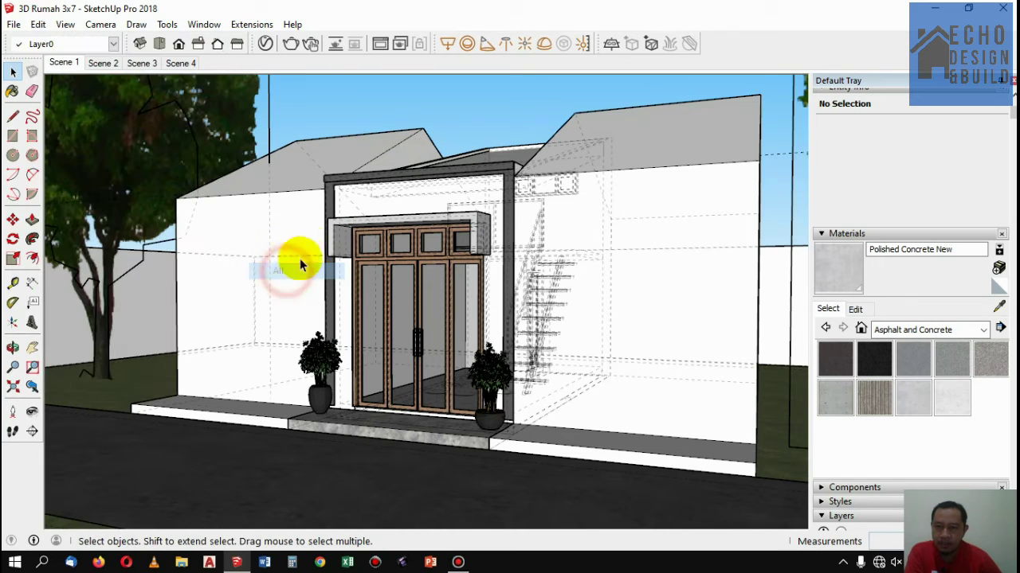
{"action": "left_click", "coordinate": [206, 131]}
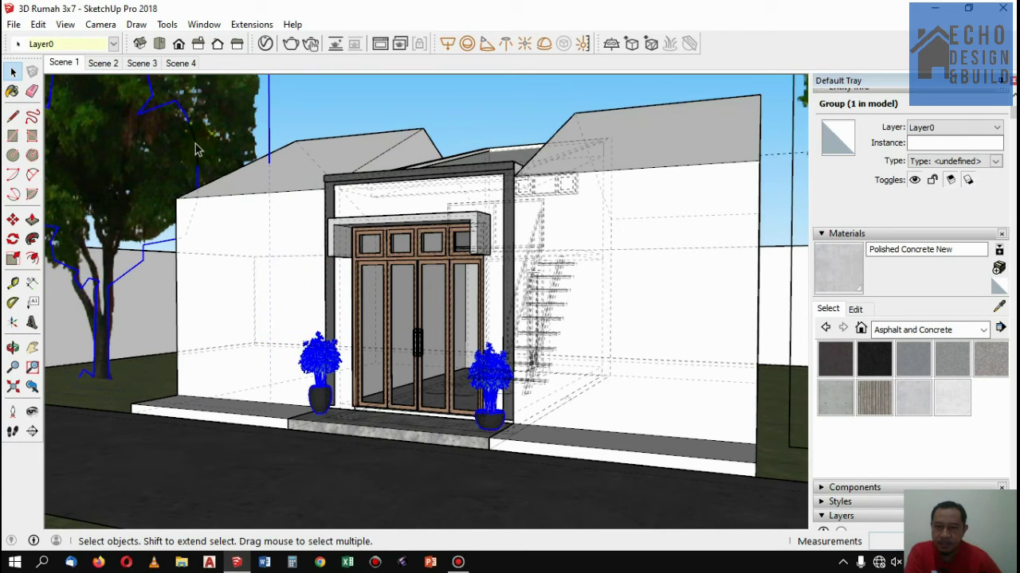
{"action": "right_click", "coordinate": [197, 119]}
{"action": "left_click", "coordinate": [237, 212]}
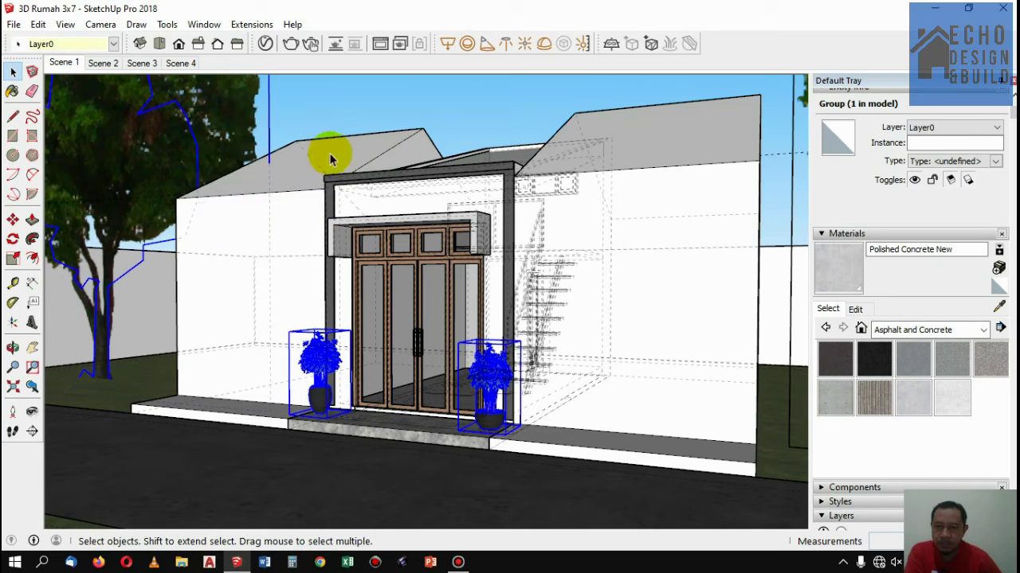
{"action": "left_click", "coordinate": [439, 99]}
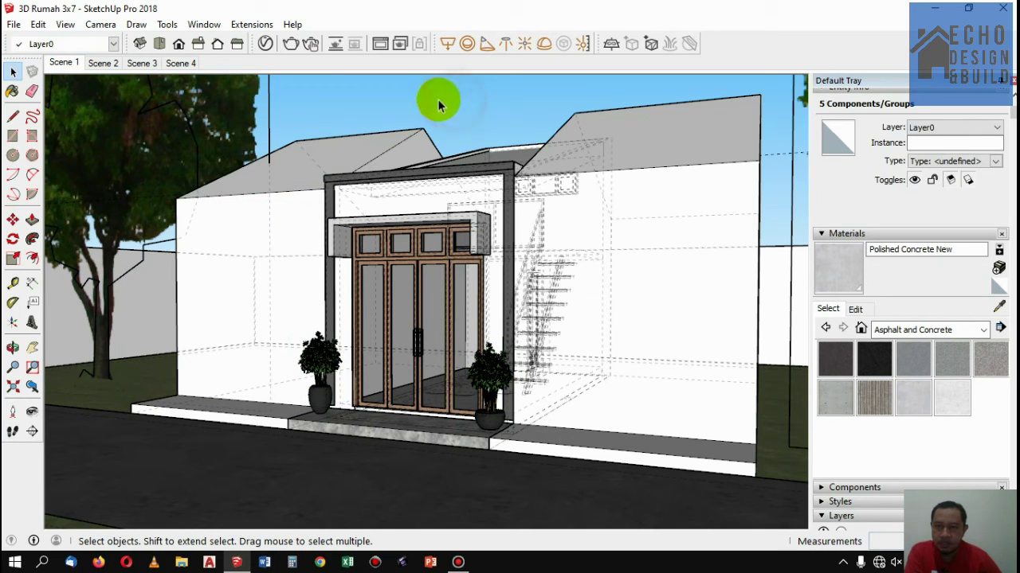
Update Scene 1 so it keeps the visible tree and potted plants
{"action": "right_click", "coordinate": [64, 63]}
{"action": "left_click", "coordinate": [91, 125]}
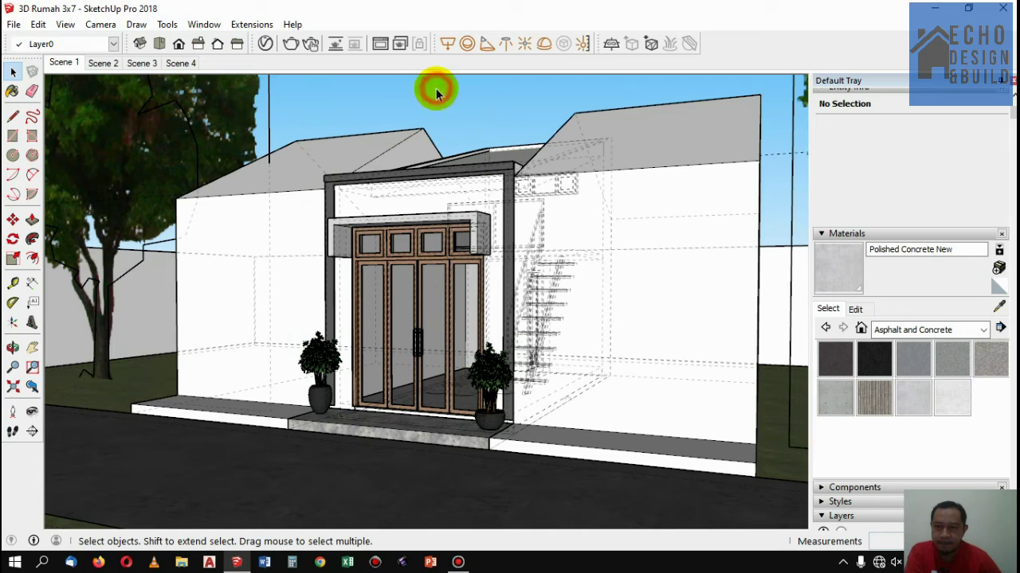
{"action": "left_click", "coordinate": [13, 25]}
{"action": "left_click", "coordinate": [13, 24]}
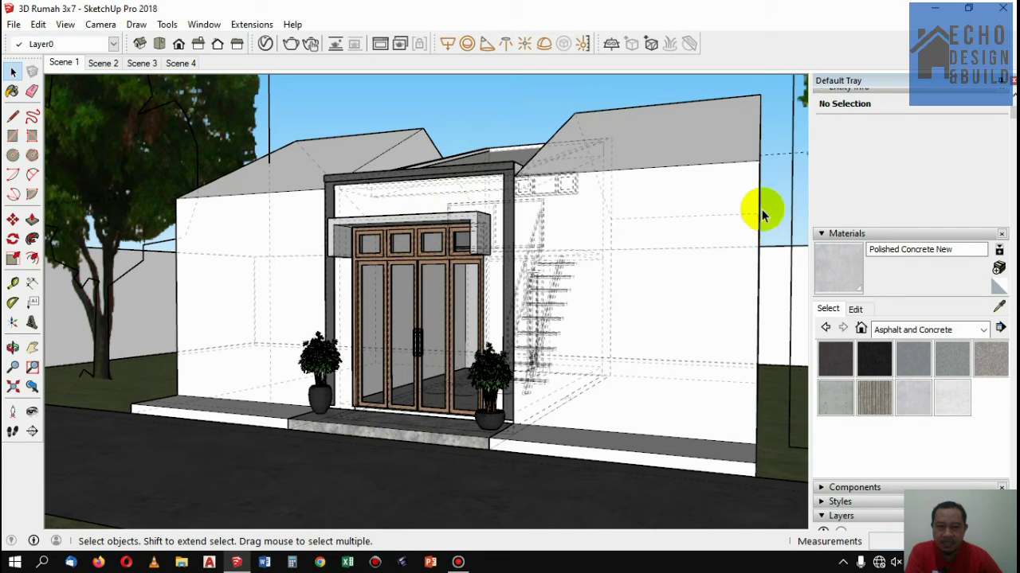
Sample the door frame's Veneer_C01_120cm material and show its V-Ray reflection settings
{"action": "left_click", "coordinate": [999, 307]}
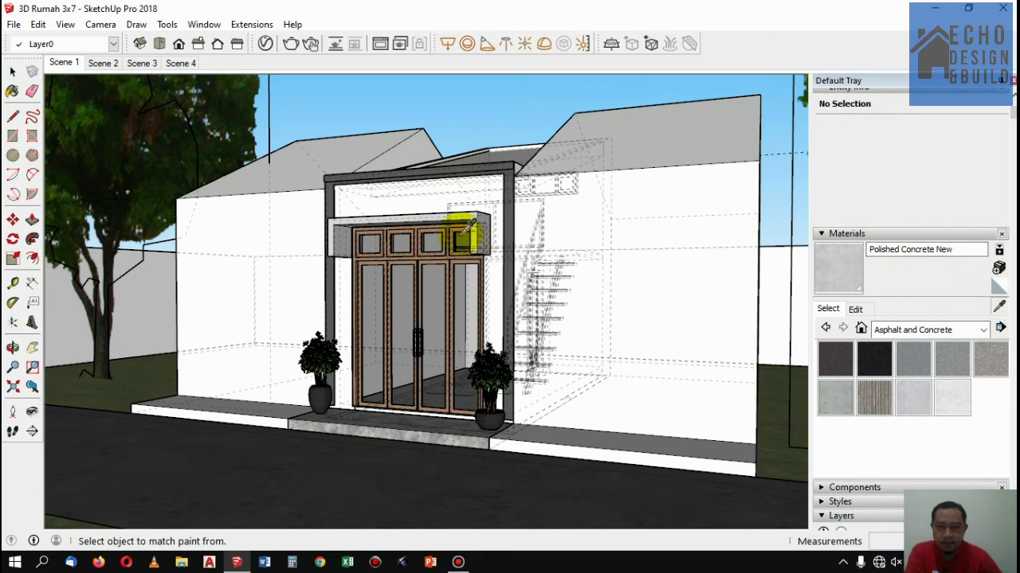
{"action": "scroll", "coordinate": [454, 234], "scroll_direction": "up", "scroll_amount": 1}
{"action": "scroll", "coordinate": [447, 231], "scroll_direction": "up", "scroll_amount": 2}
{"action": "scroll", "coordinate": [426, 232], "scroll_direction": "up", "scroll_amount": 2}
{"action": "left_click", "coordinate": [421, 232]}
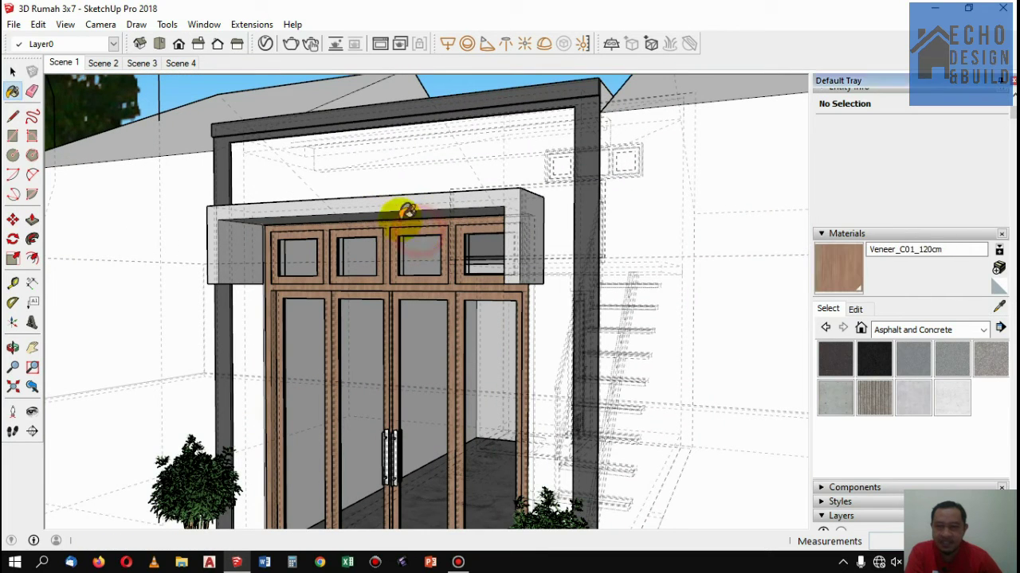
{"action": "left_click", "coordinate": [266, 46]}
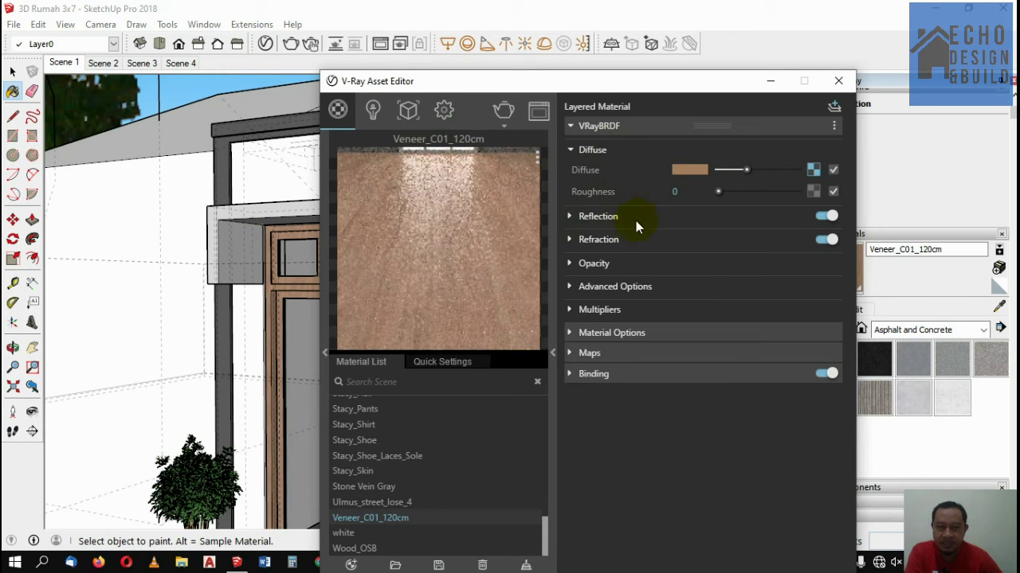
{"action": "left_click", "coordinate": [611, 216]}
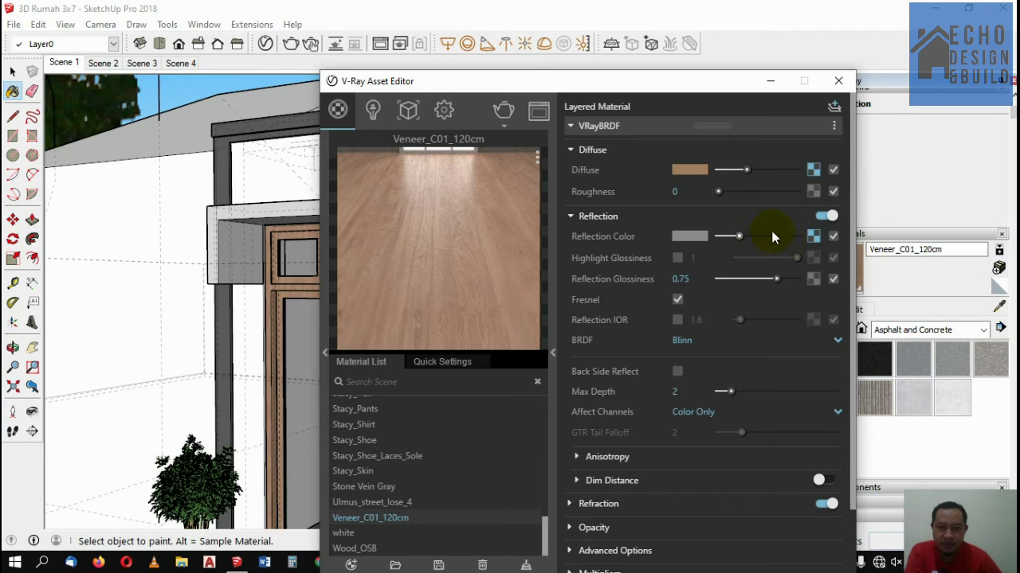
Close the V-Ray Asset Editor, zoom out, and switch to the Scene 1 camera
{"action": "left_click", "coordinate": [847, 80]}
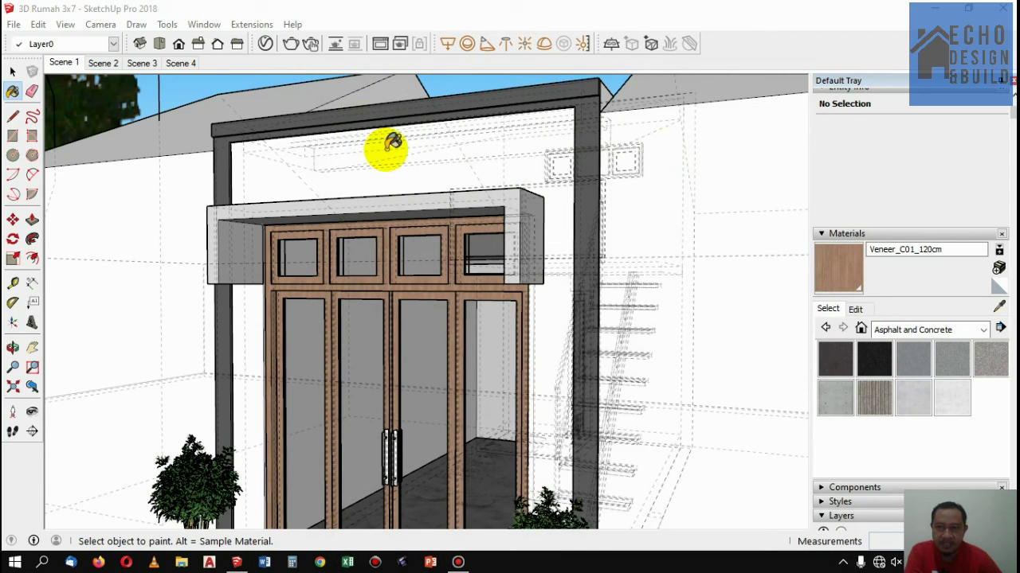
{"action": "scroll", "coordinate": [462, 168], "scroll_direction": "down", "scroll_amount": 1}
{"action": "scroll", "coordinate": [464, 171], "scroll_direction": "down", "scroll_amount": 1}
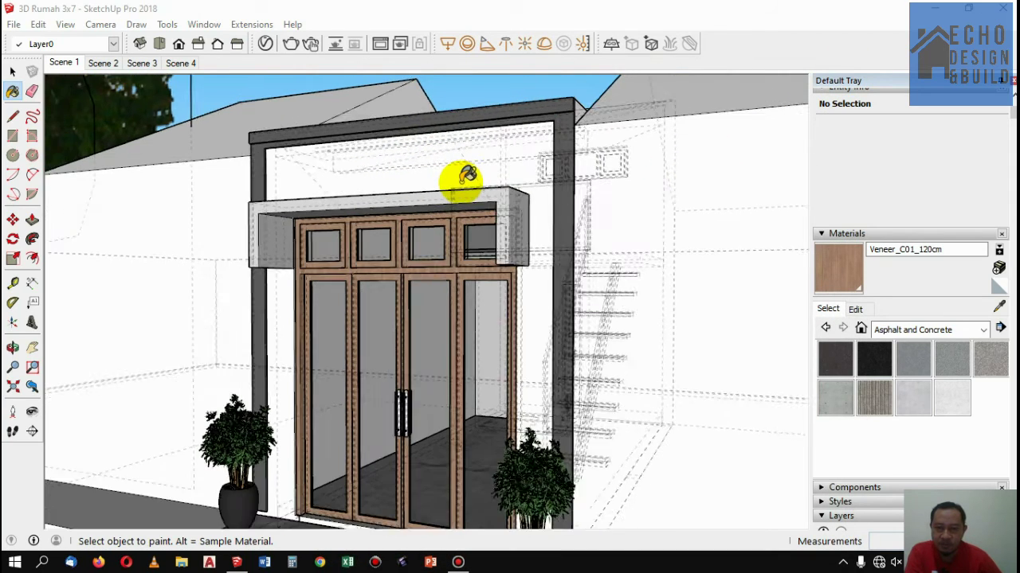
{"action": "scroll", "coordinate": [466, 177], "scroll_direction": "down", "scroll_amount": 2}
{"action": "scroll", "coordinate": [467, 177], "scroll_direction": "down", "scroll_amount": 1}
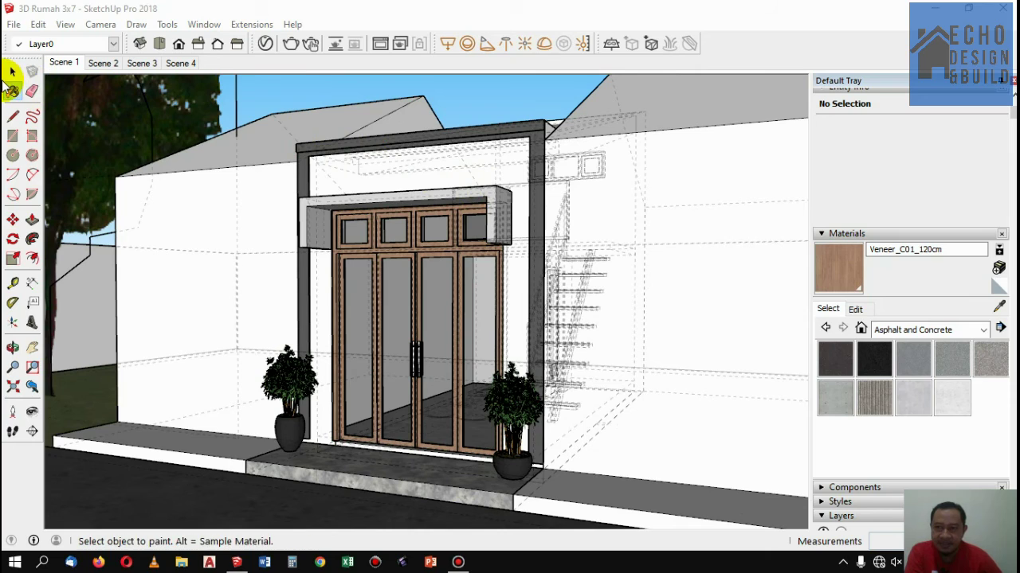
{"action": "left_click", "coordinate": [9, 75]}
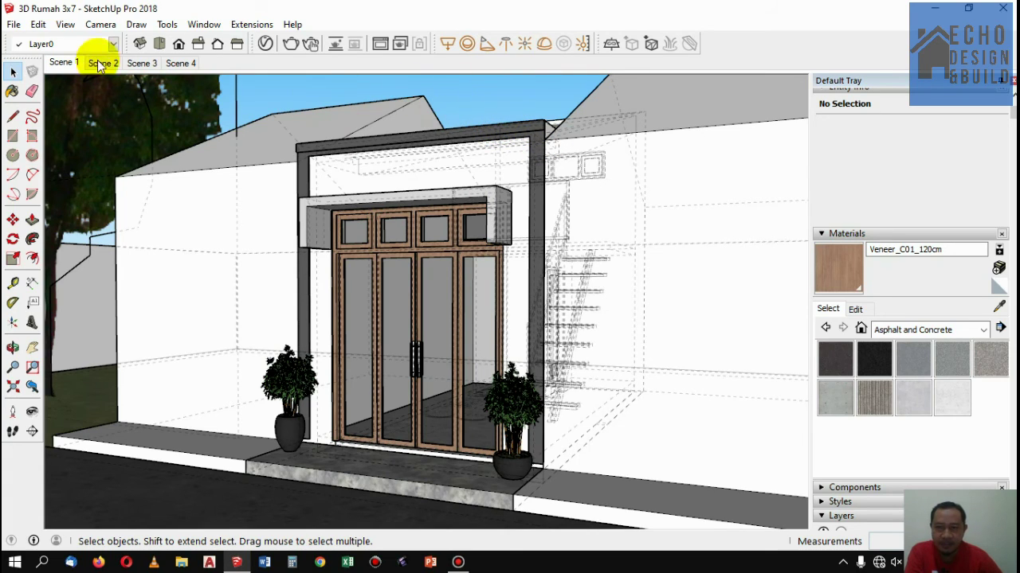
{"action": "left_click", "coordinate": [54, 64]}
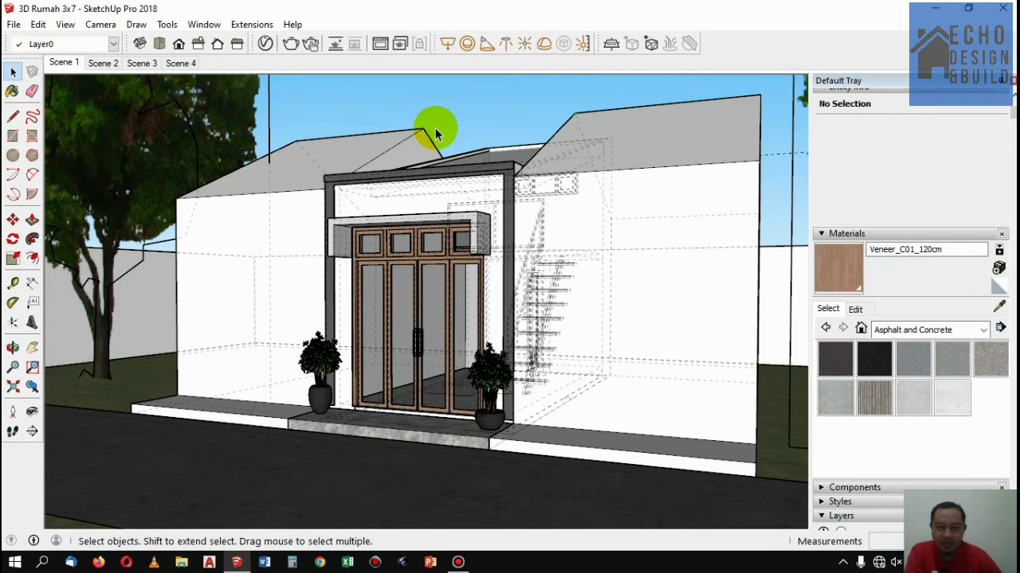
{"action": "left_click", "coordinate": [519, 97]}
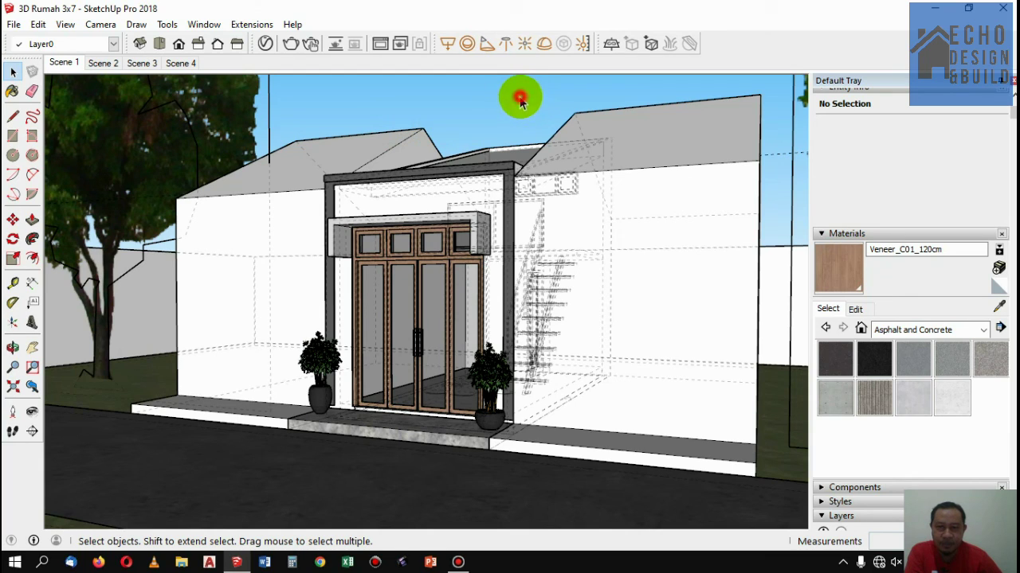